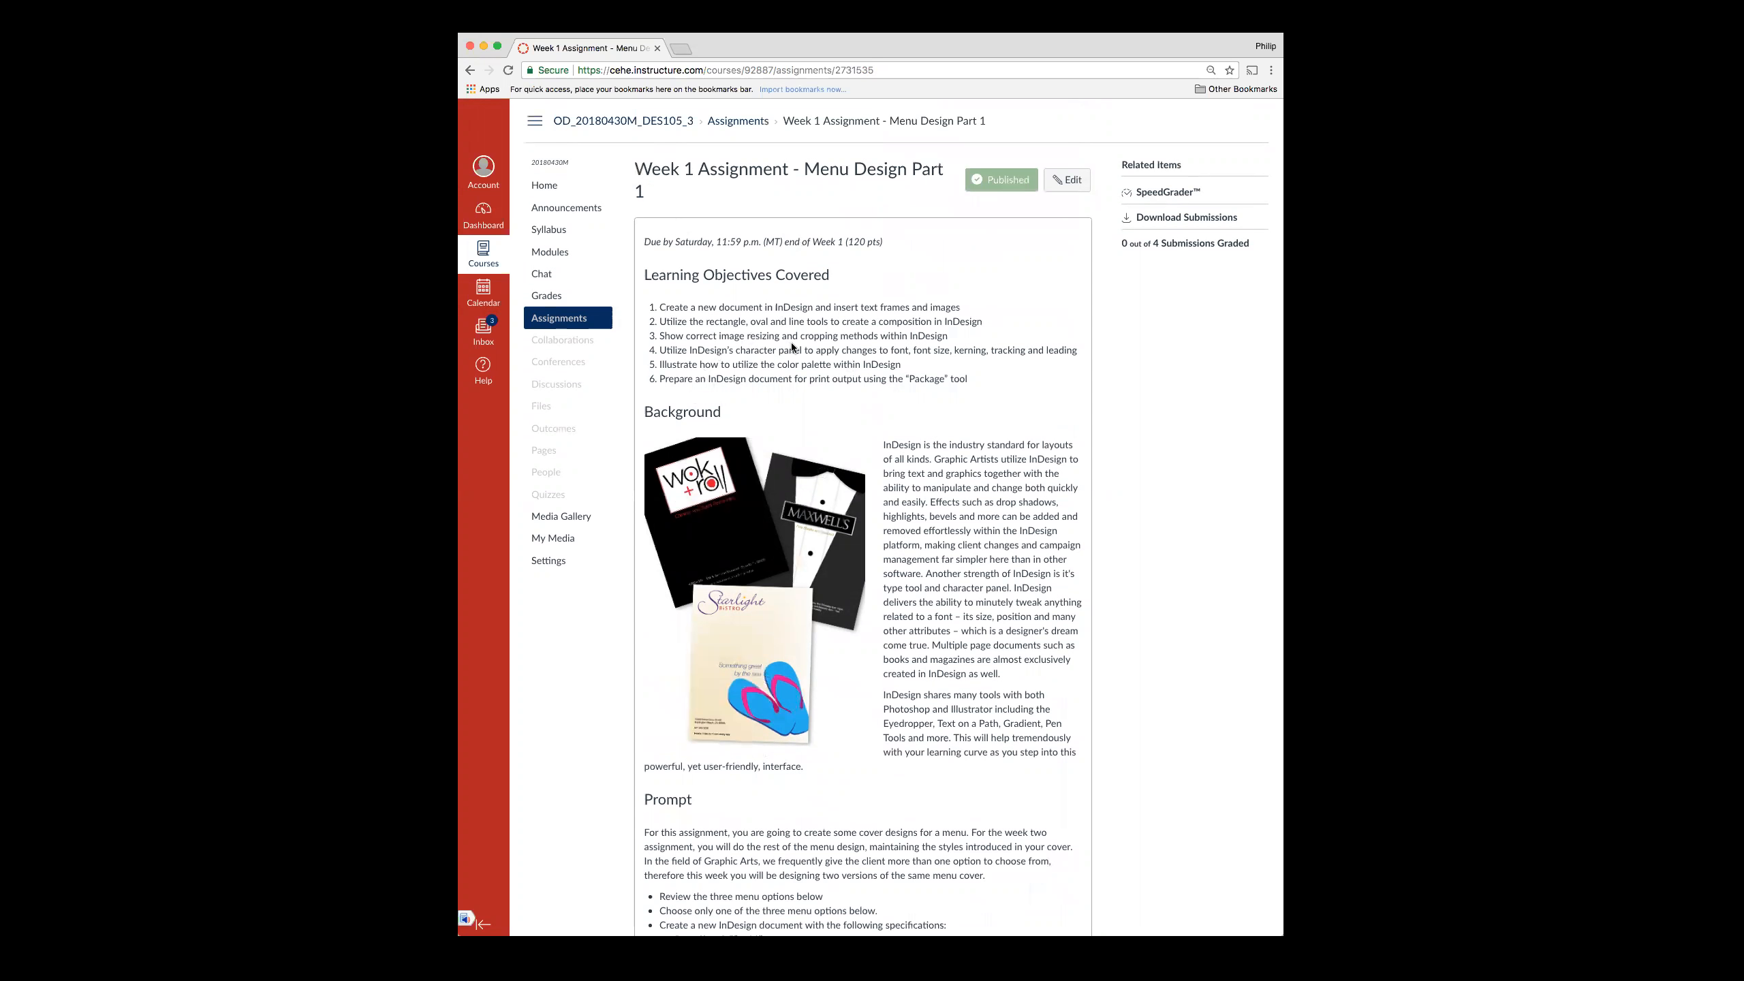
Step: Read the Week 1 menu design assignment, covering the prompt, the InDesign document specifications and the three restaurant choices
scroll(972, 428, "down", 5)
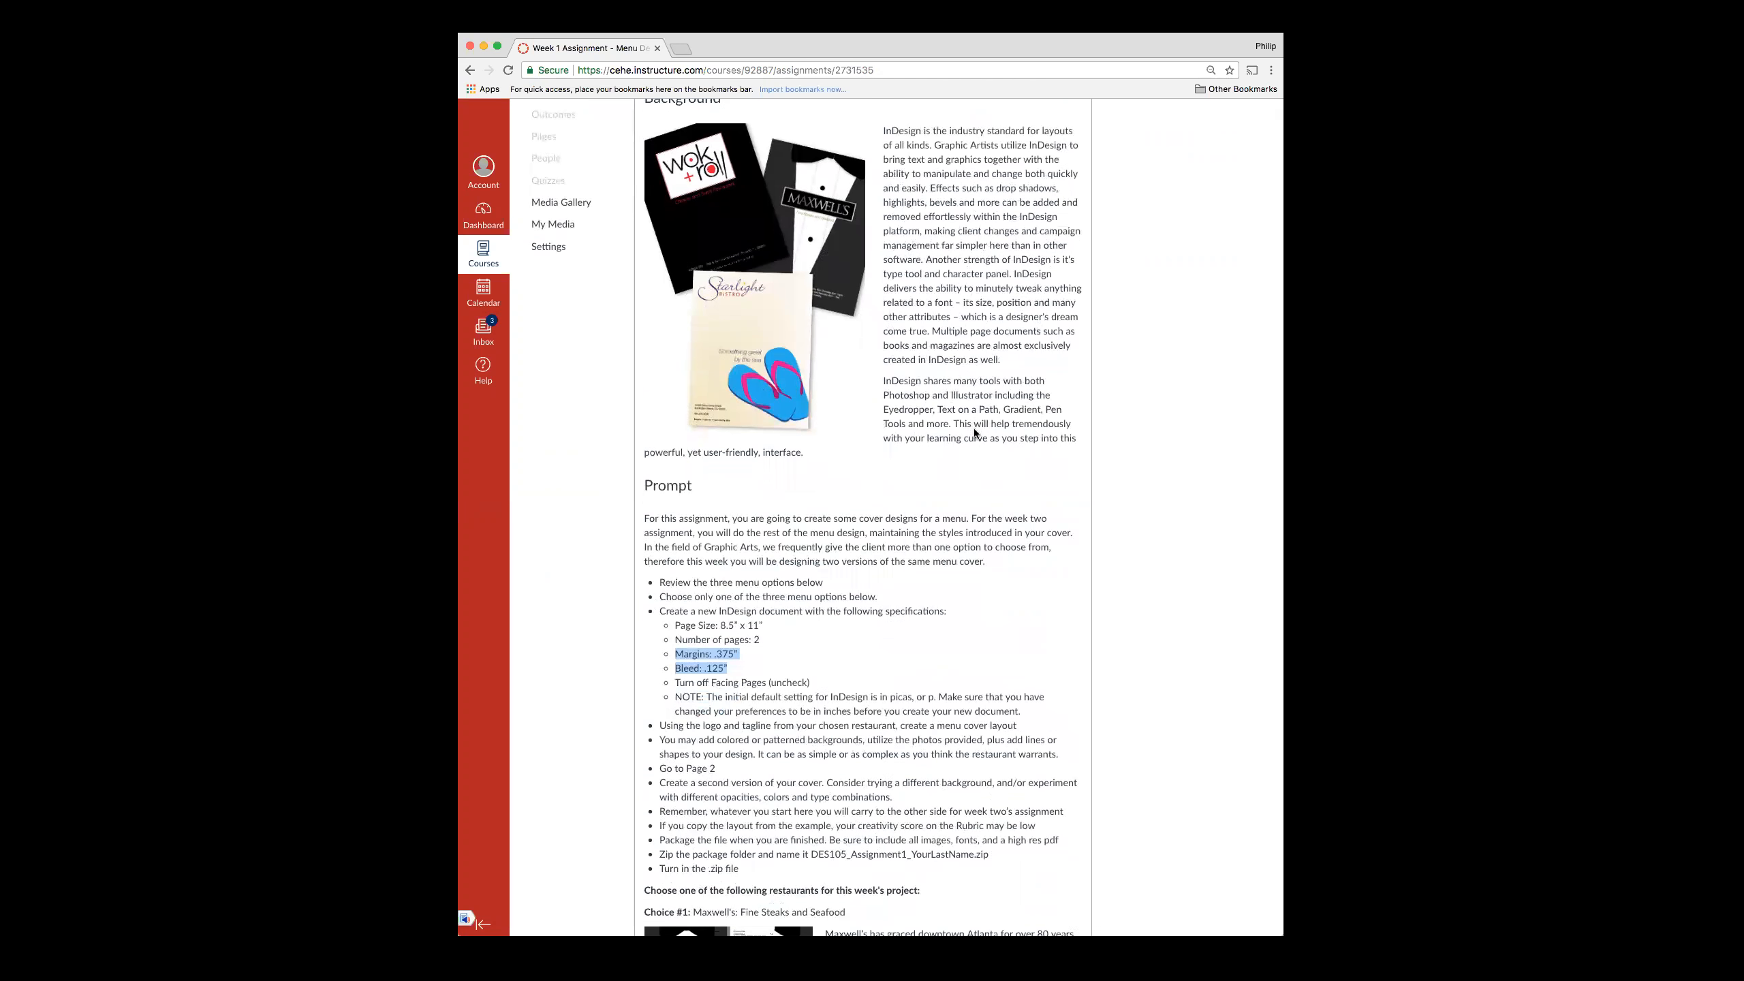
scroll(973, 428, "down", 3)
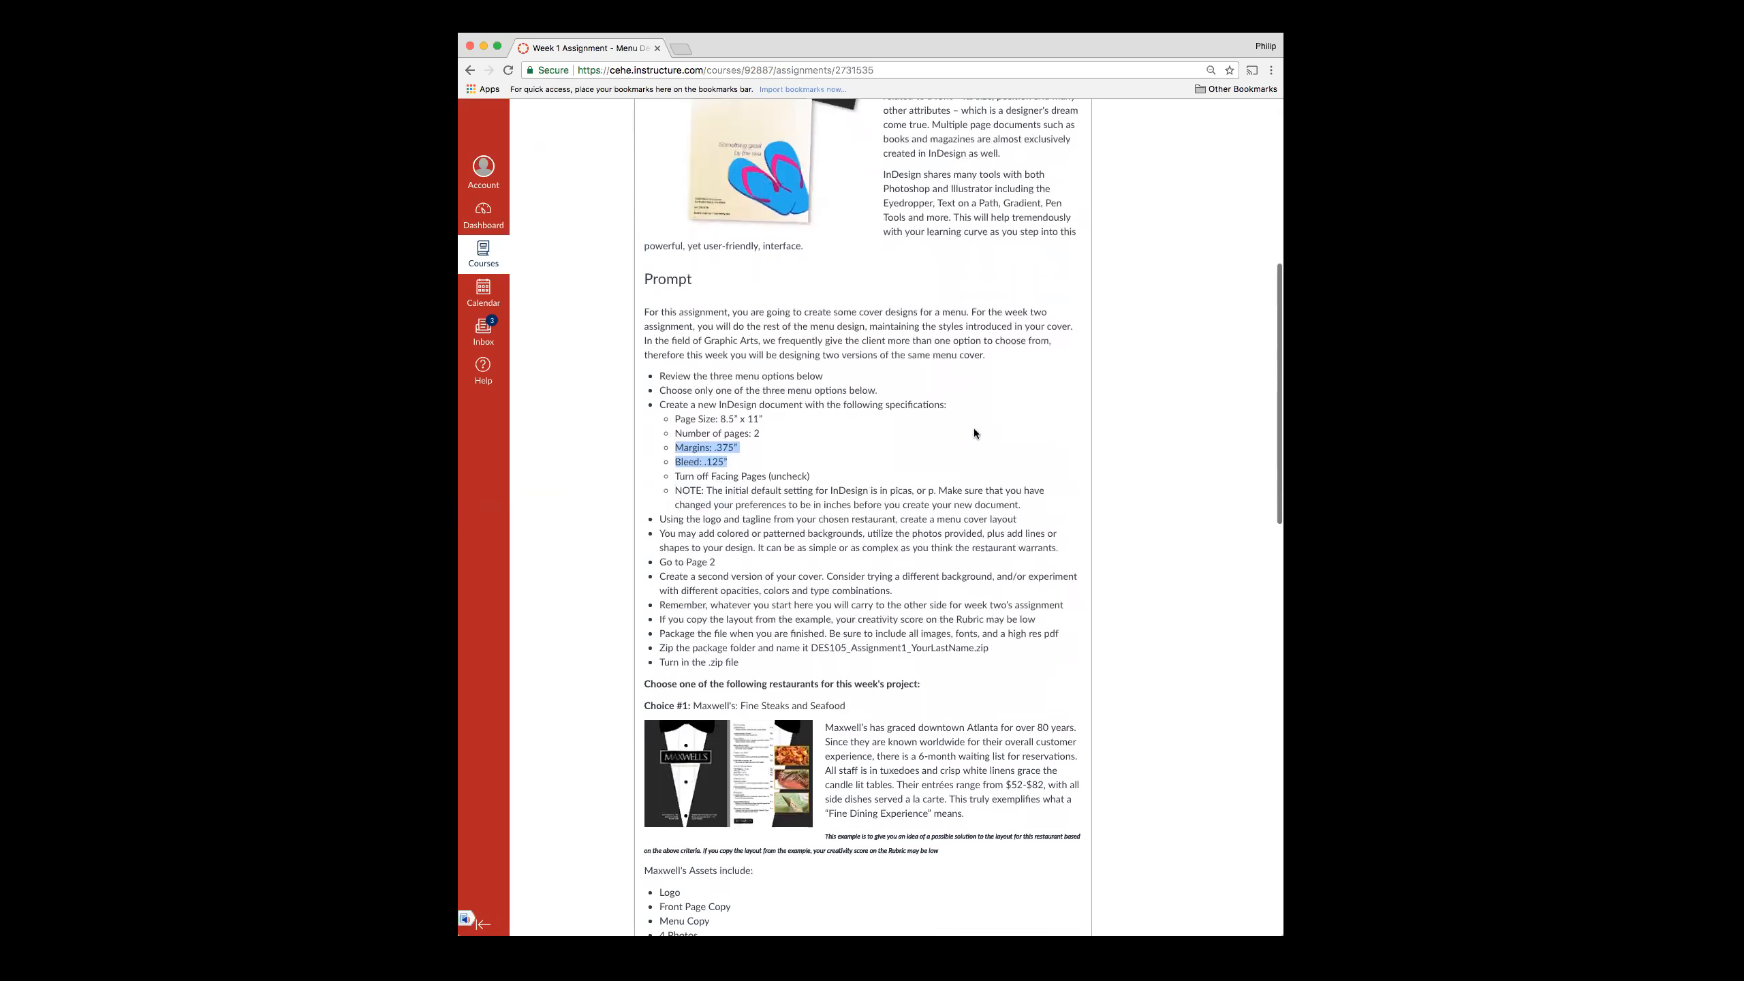
scroll(973, 428, "down", 6)
scroll(972, 427, "down", 4)
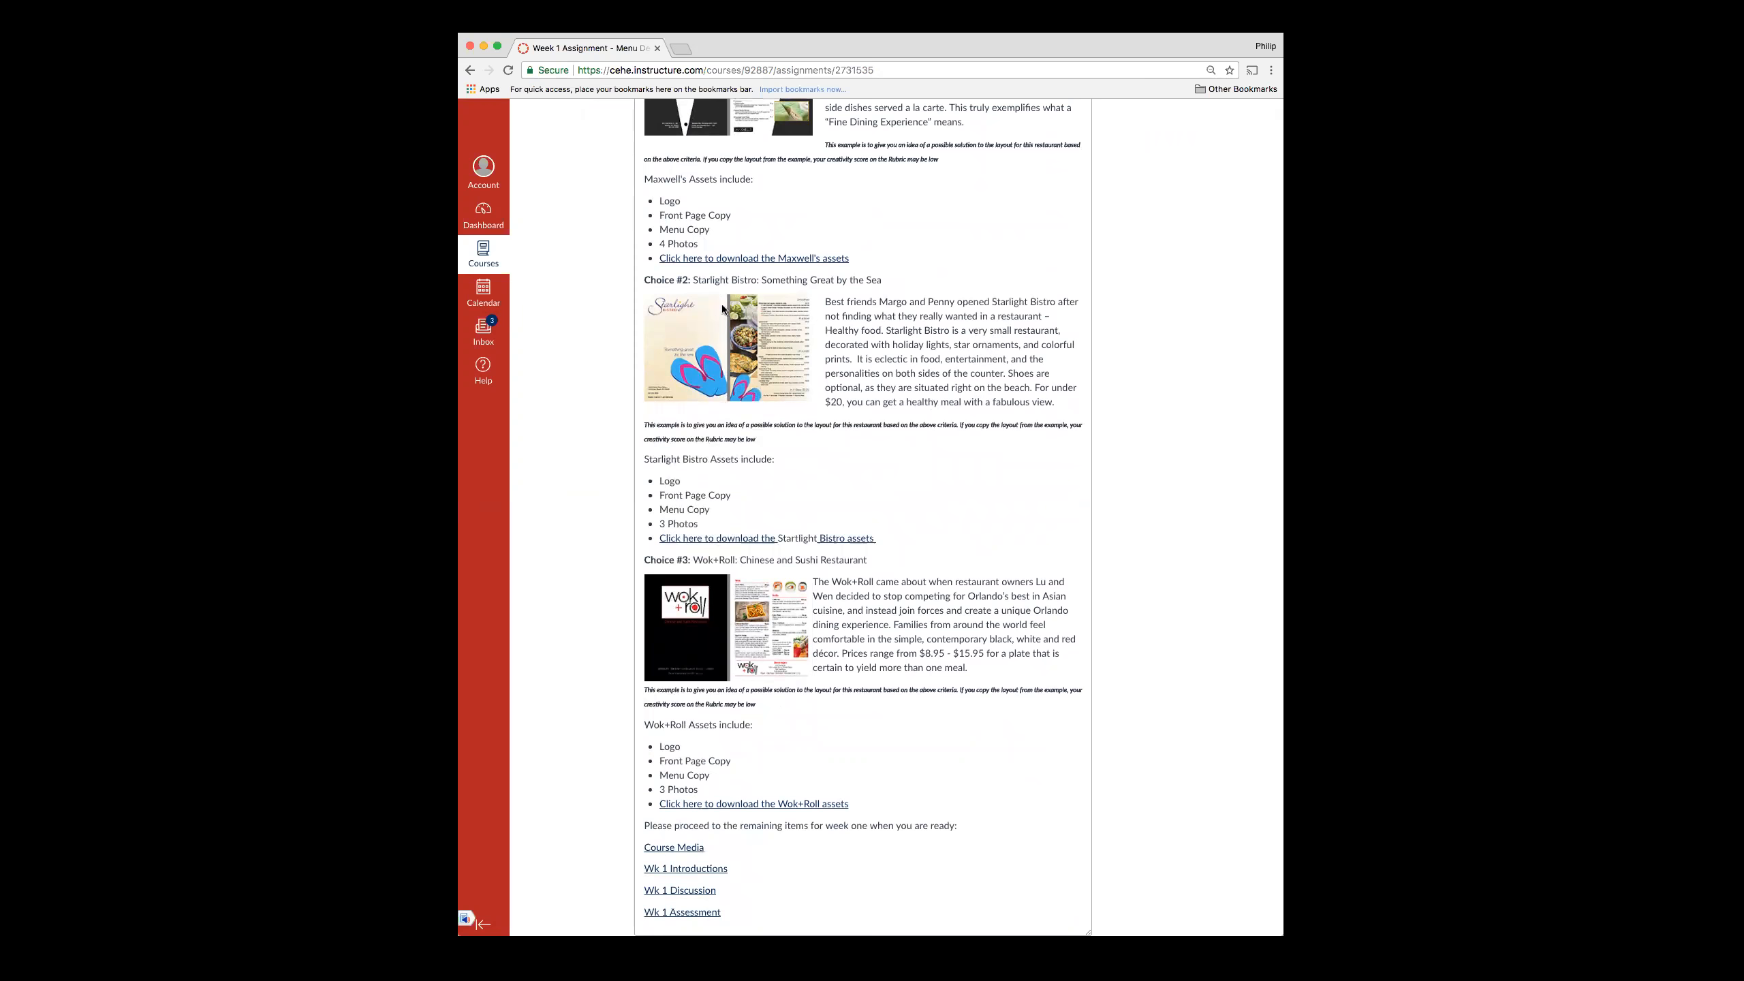
scroll(724, 309, "up", 3)
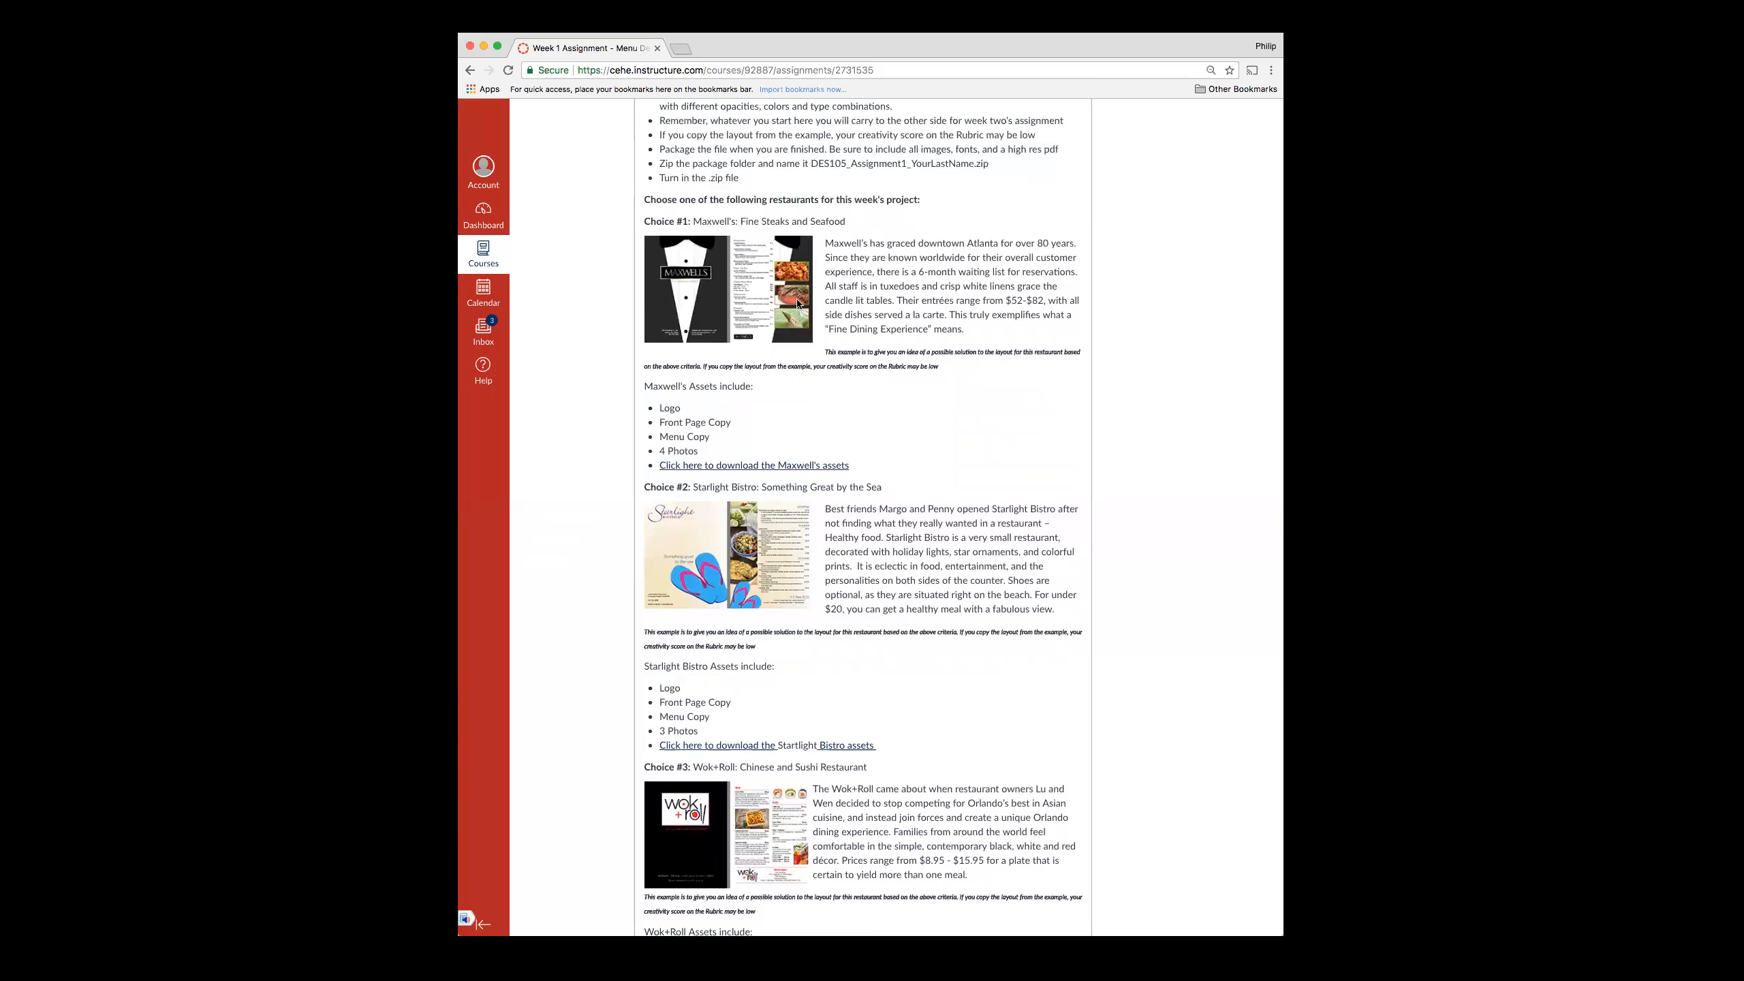
scroll(647, 280, "up", 5)
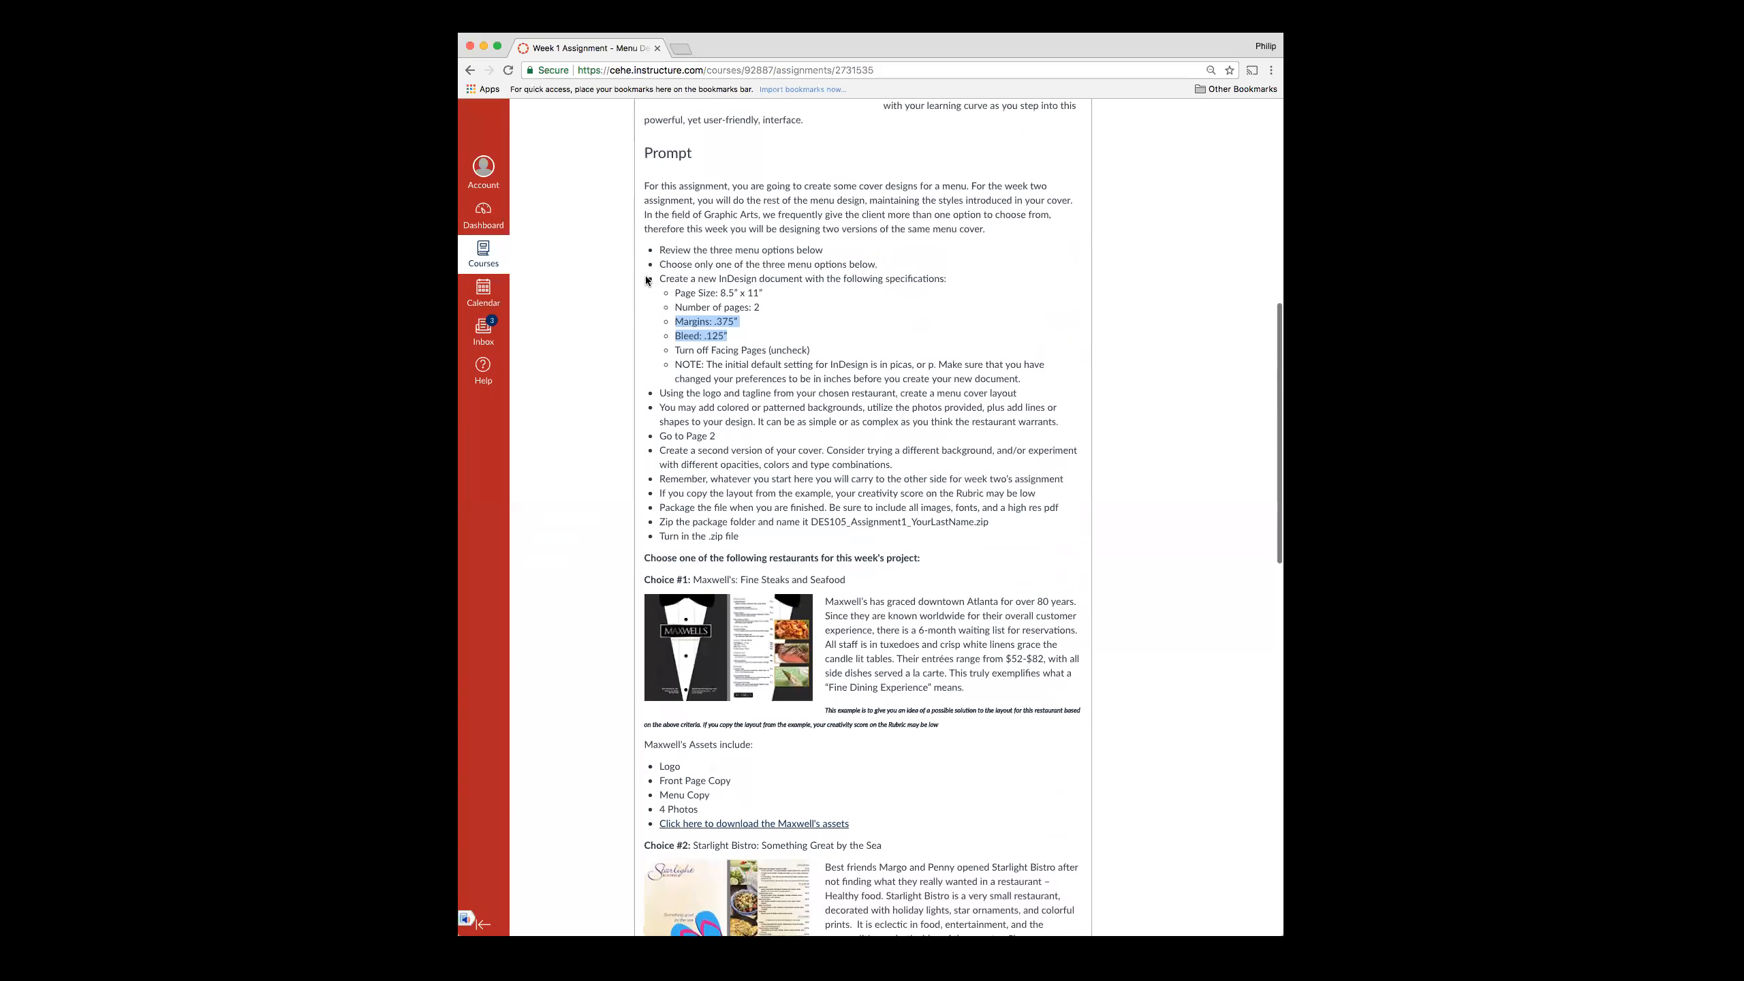
scroll(647, 280, "up", 1)
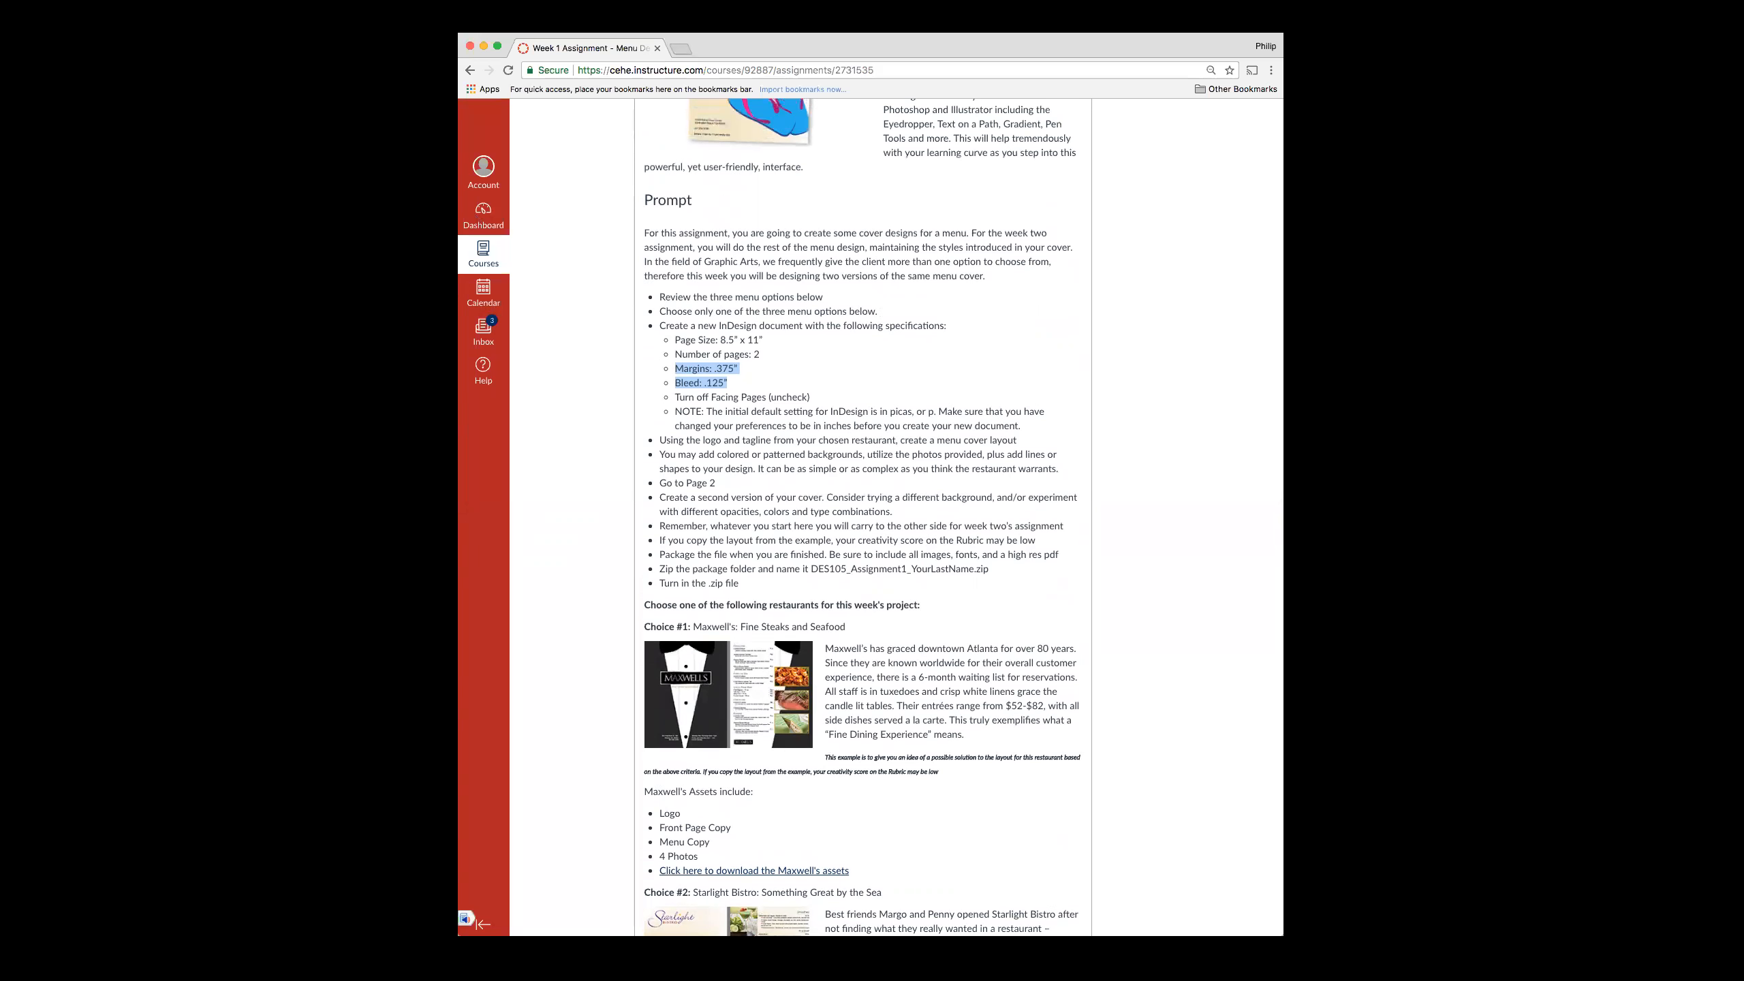
Step: Name the new InDesign document DES105_Assignment1_YourLastNam, reusing the package name from the assignment page without its .zip ending
key("super+Tab")
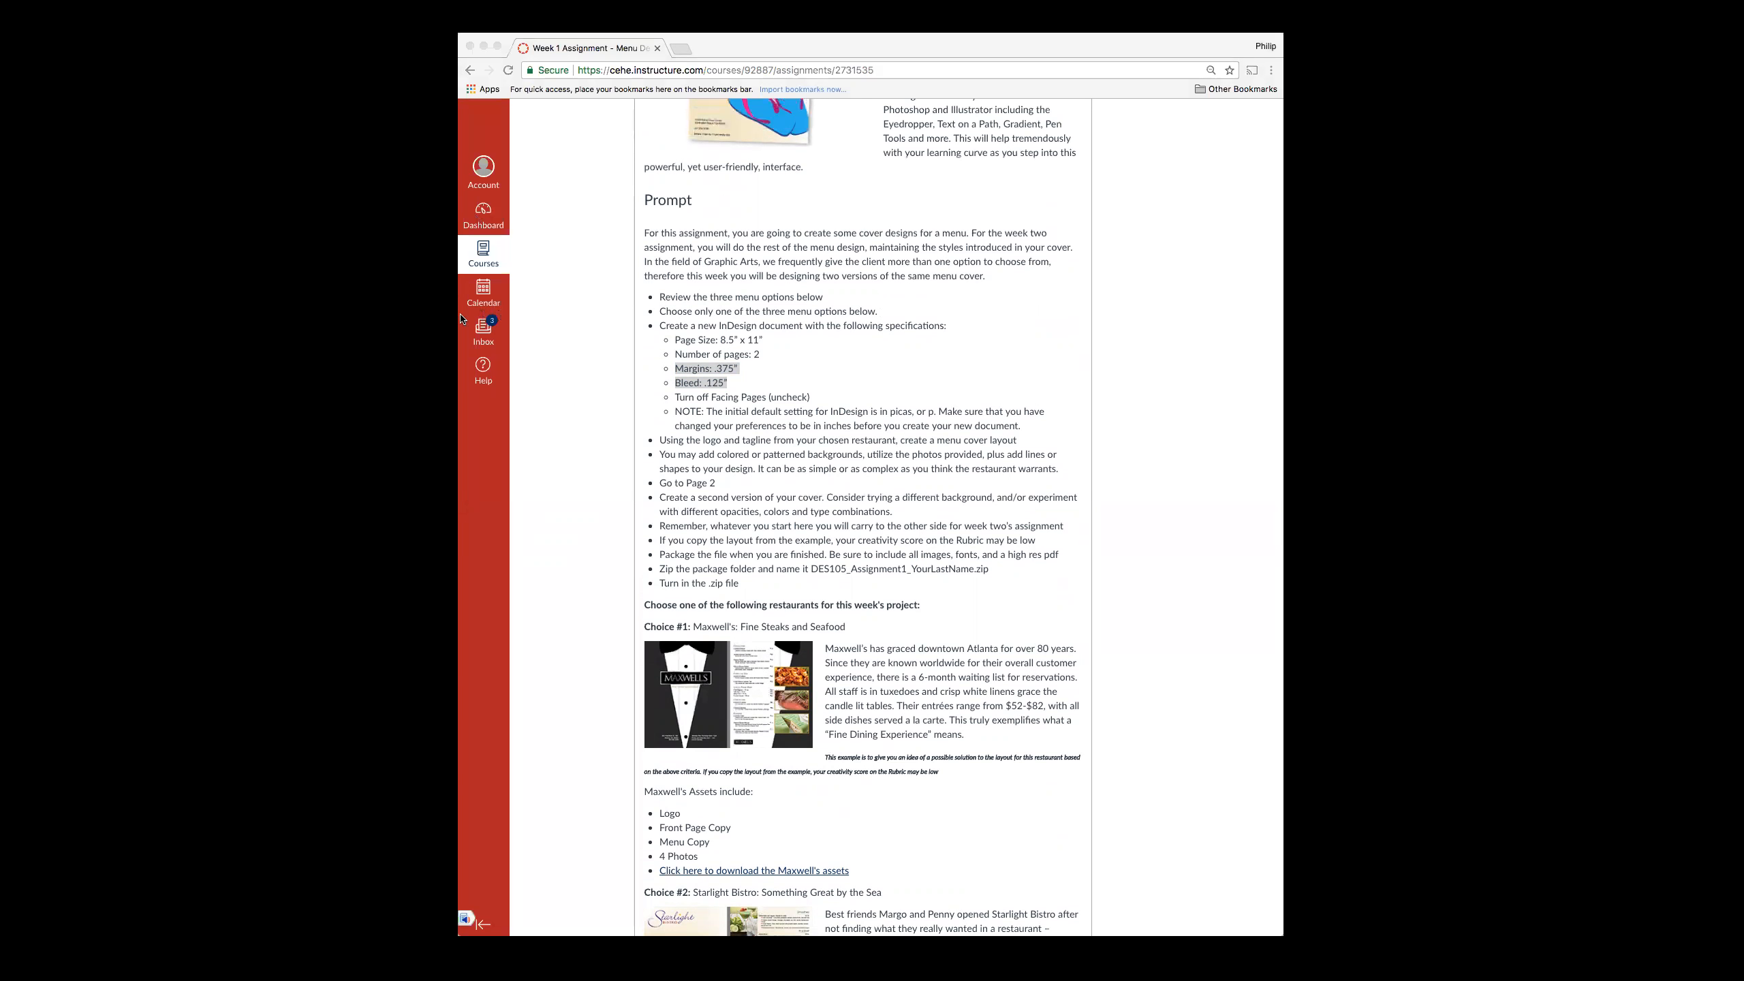
left_click(813, 570)
left_click_drag(813, 570, 992, 571)
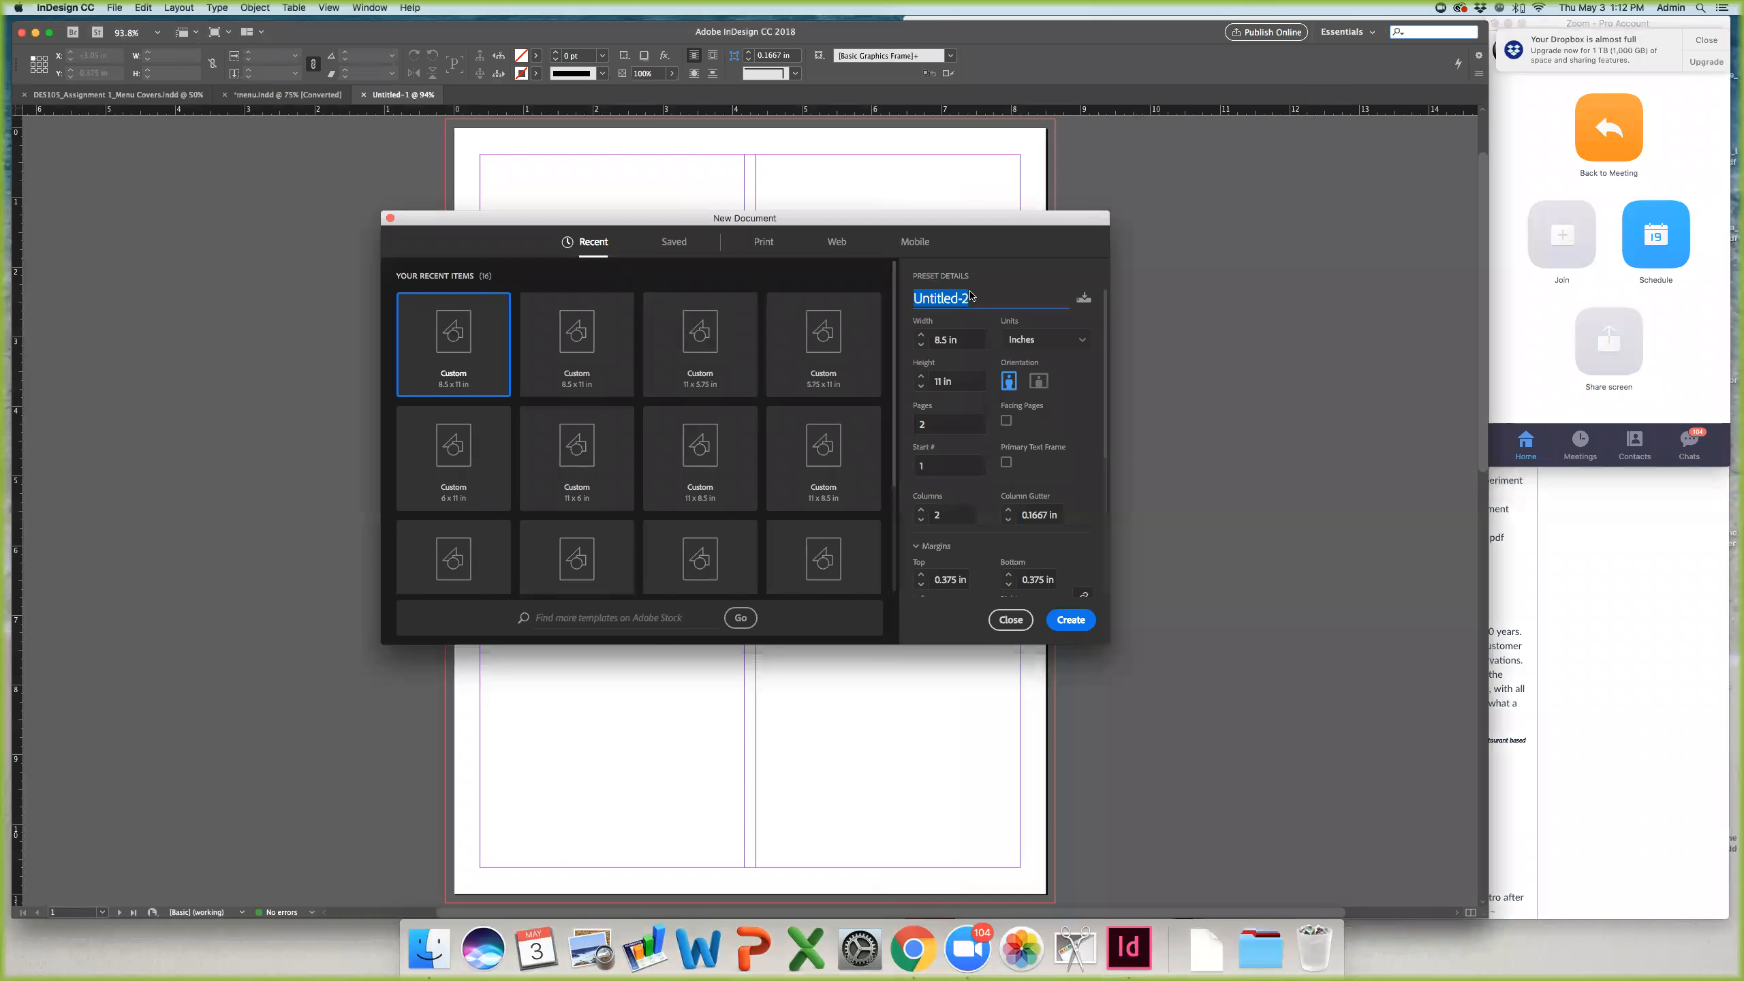
type("DES105_Assignment1_YourLastName.zip")
triple_click(961, 298)
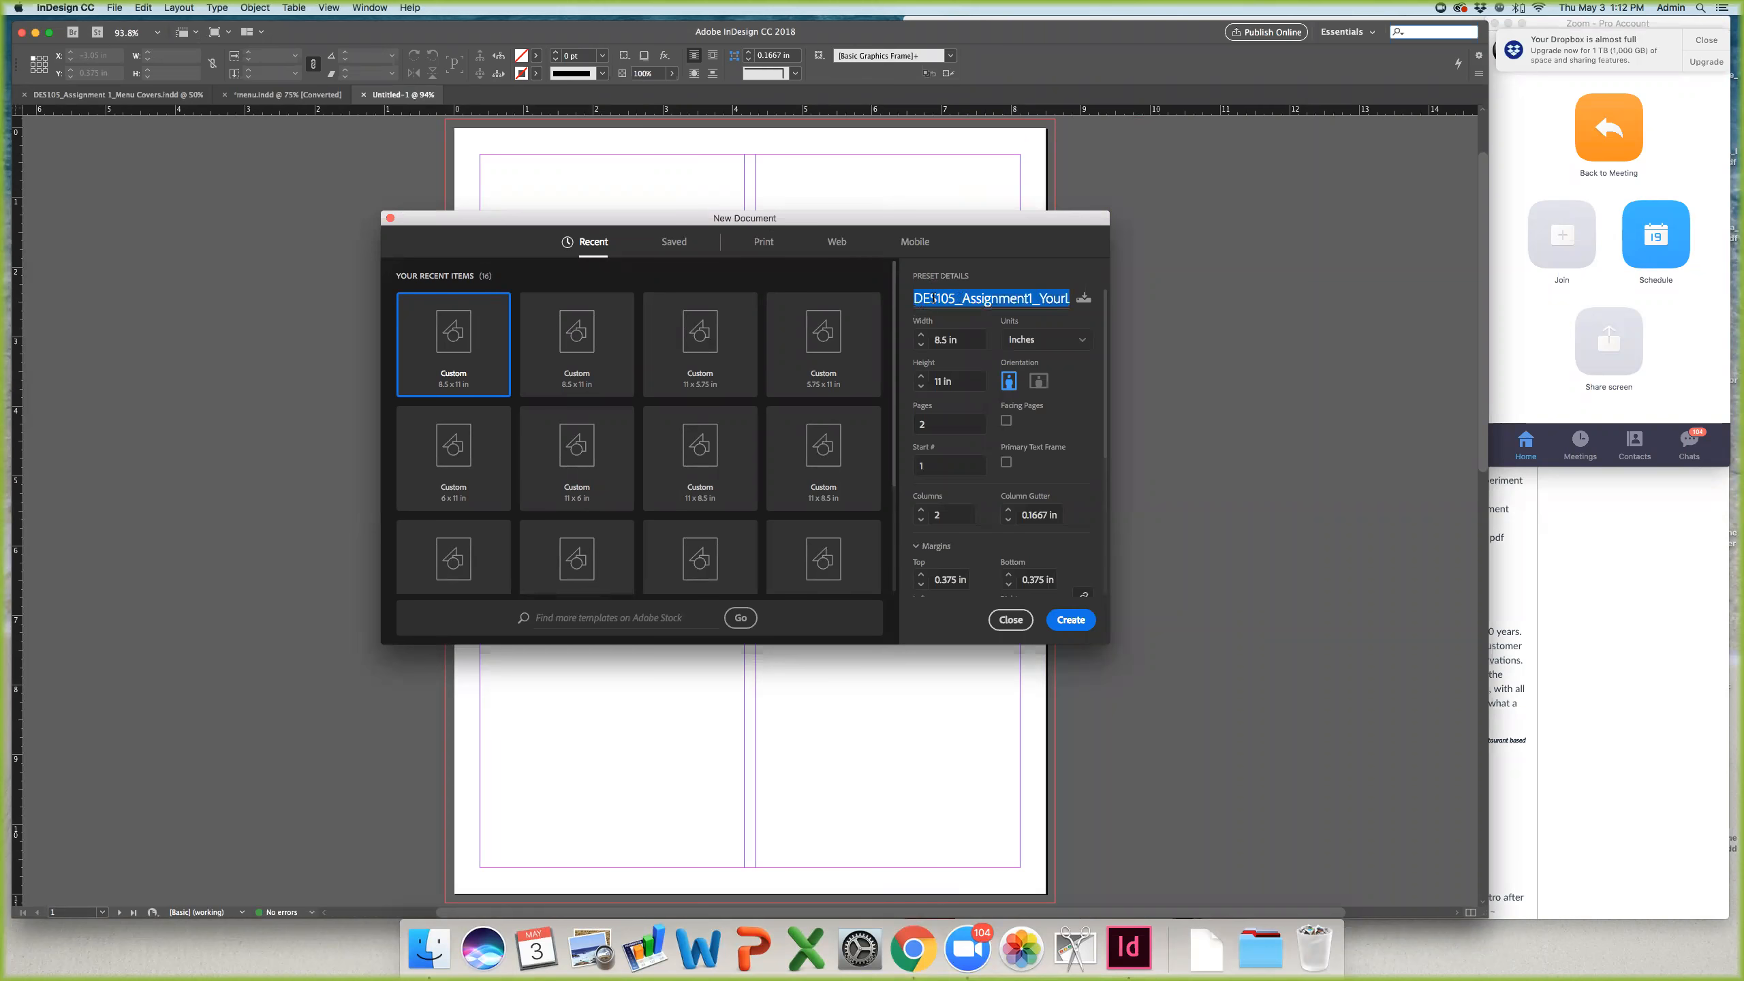
scroll(952, 298, "right", 3)
left_click_drag(1047, 301, 1078, 301)
key("BackSpace")
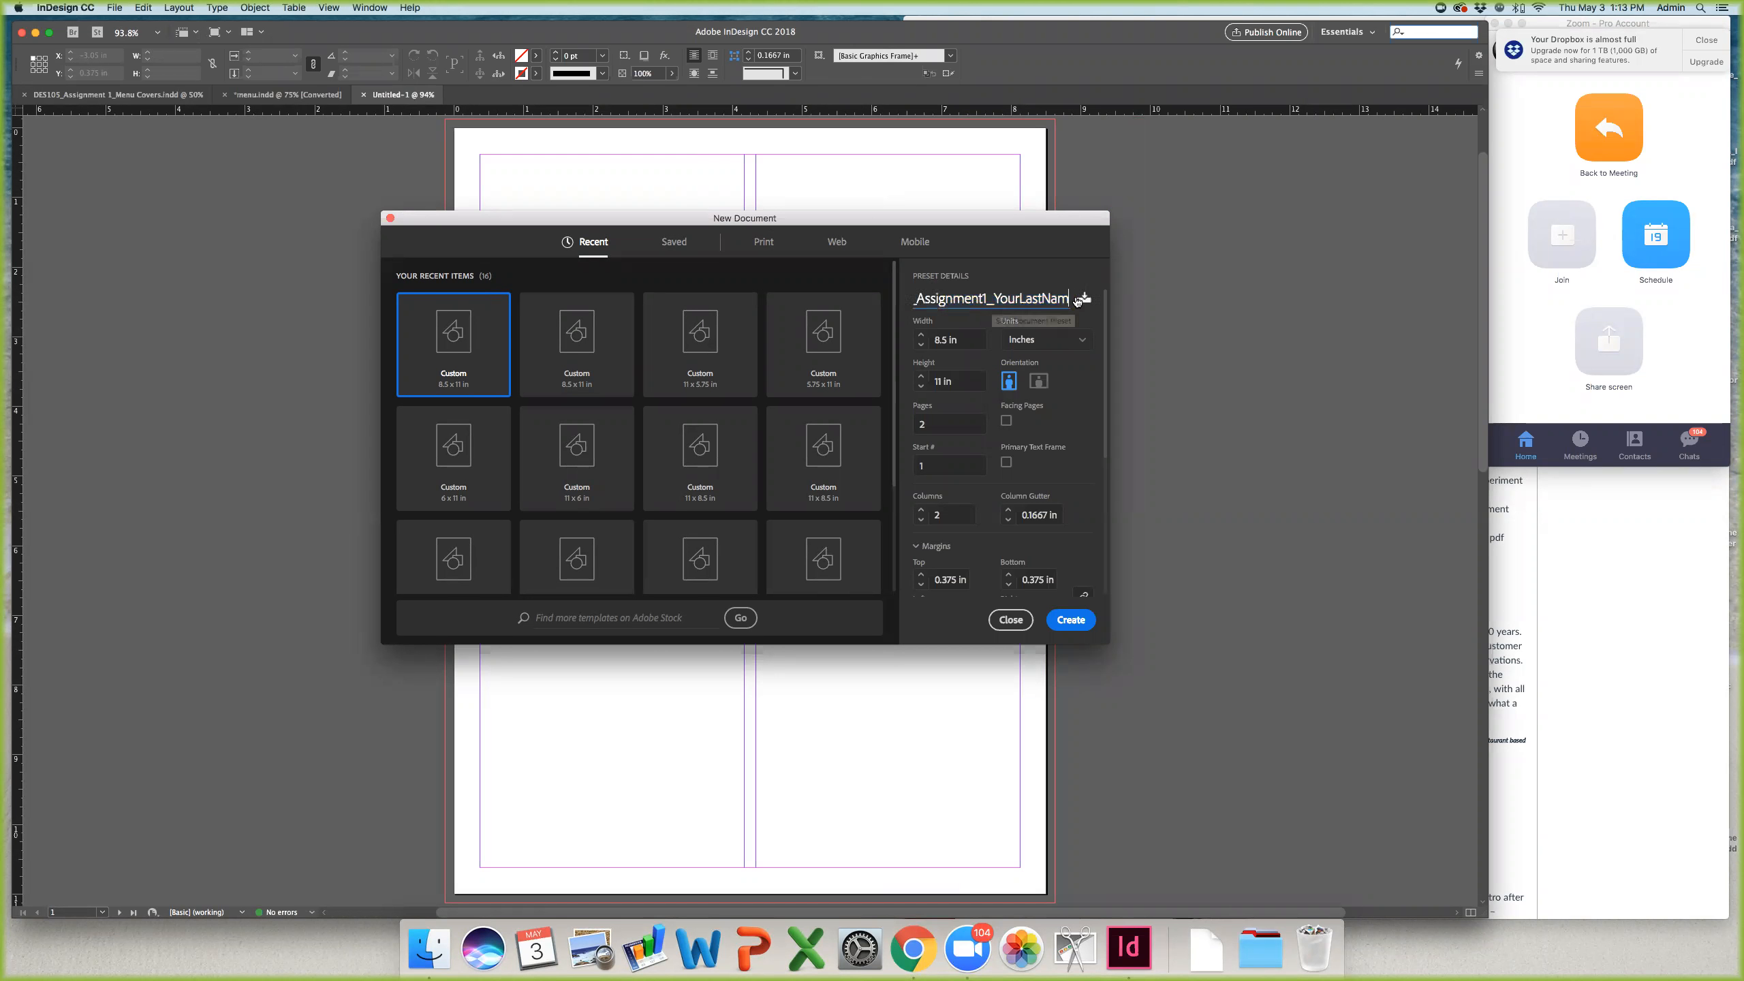
Step: Choose inches as the new document's units while going through its width, height and page count
key("Tab")
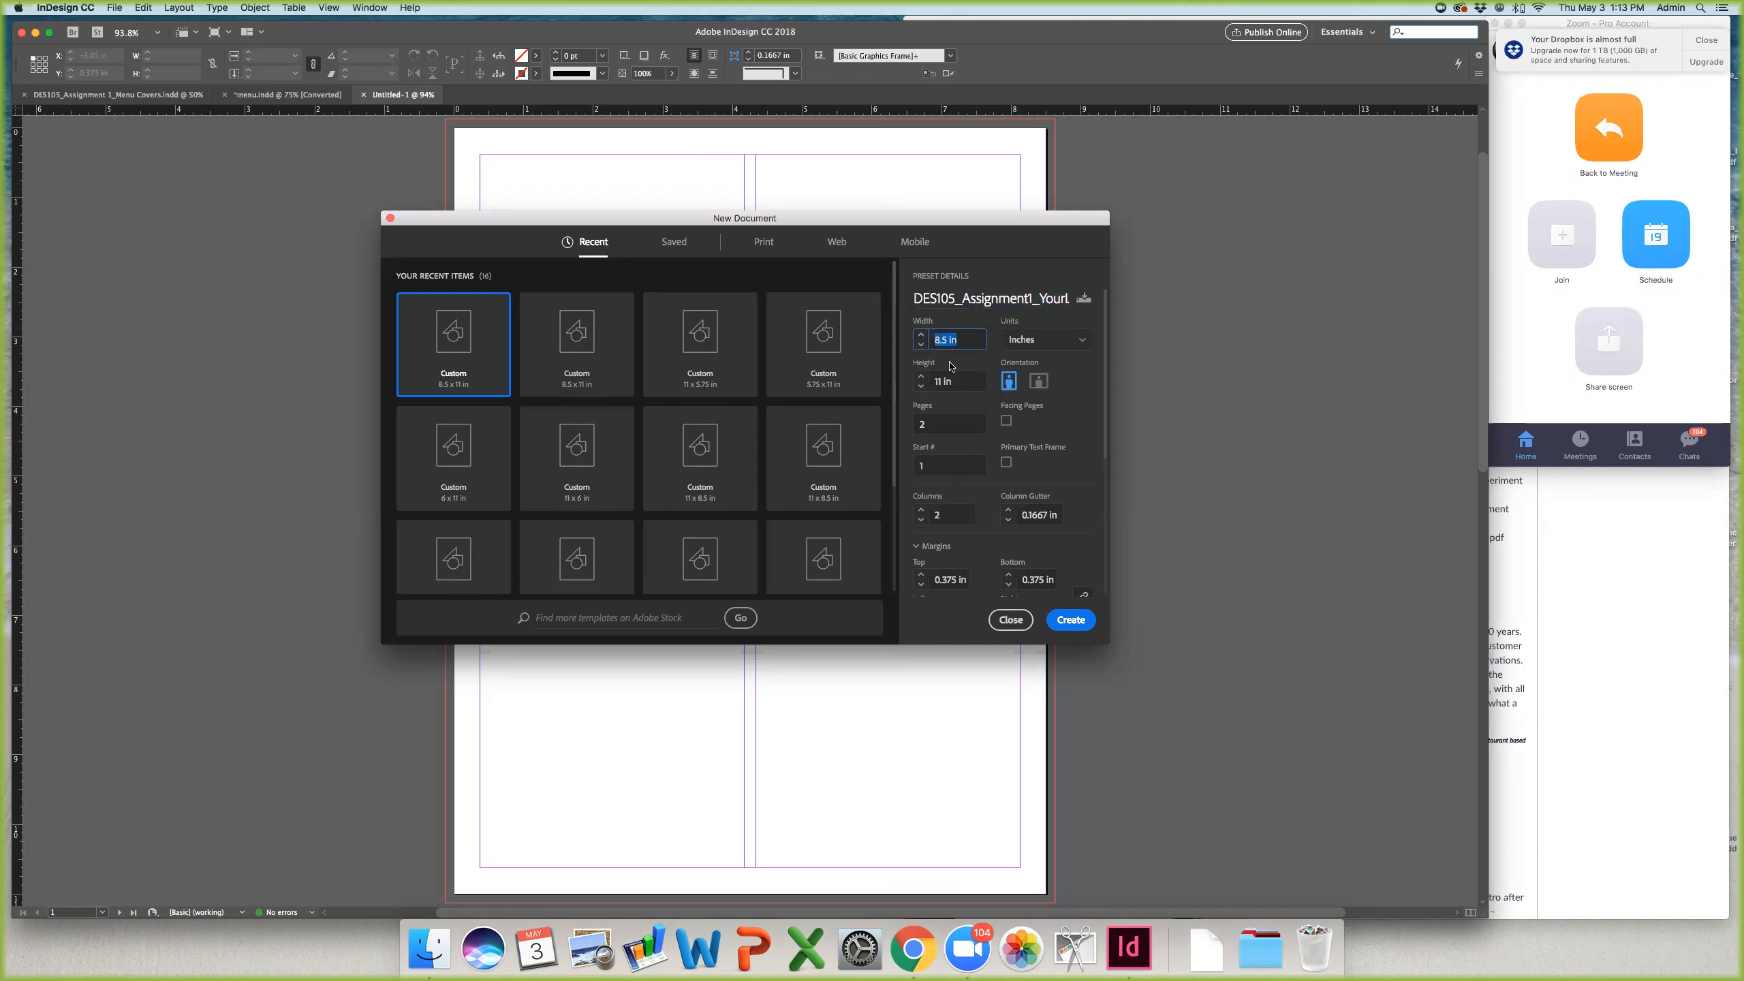
key("Tab")
left_click(1027, 339)
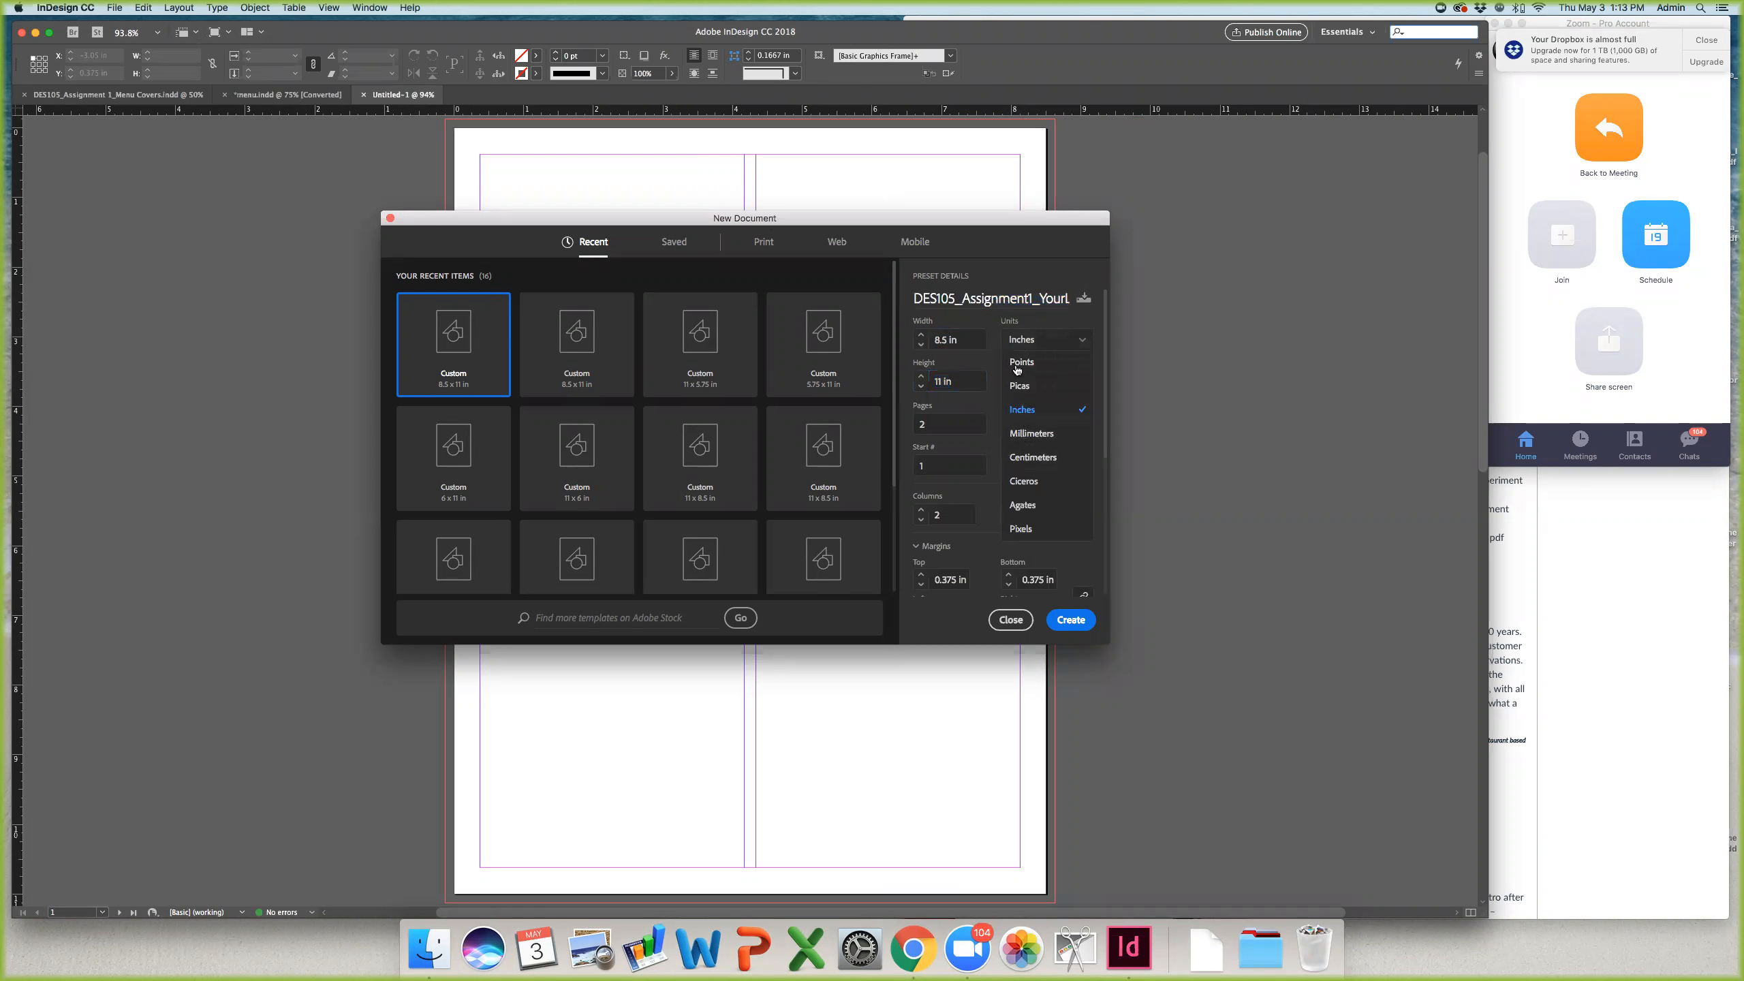
left_click(1027, 409)
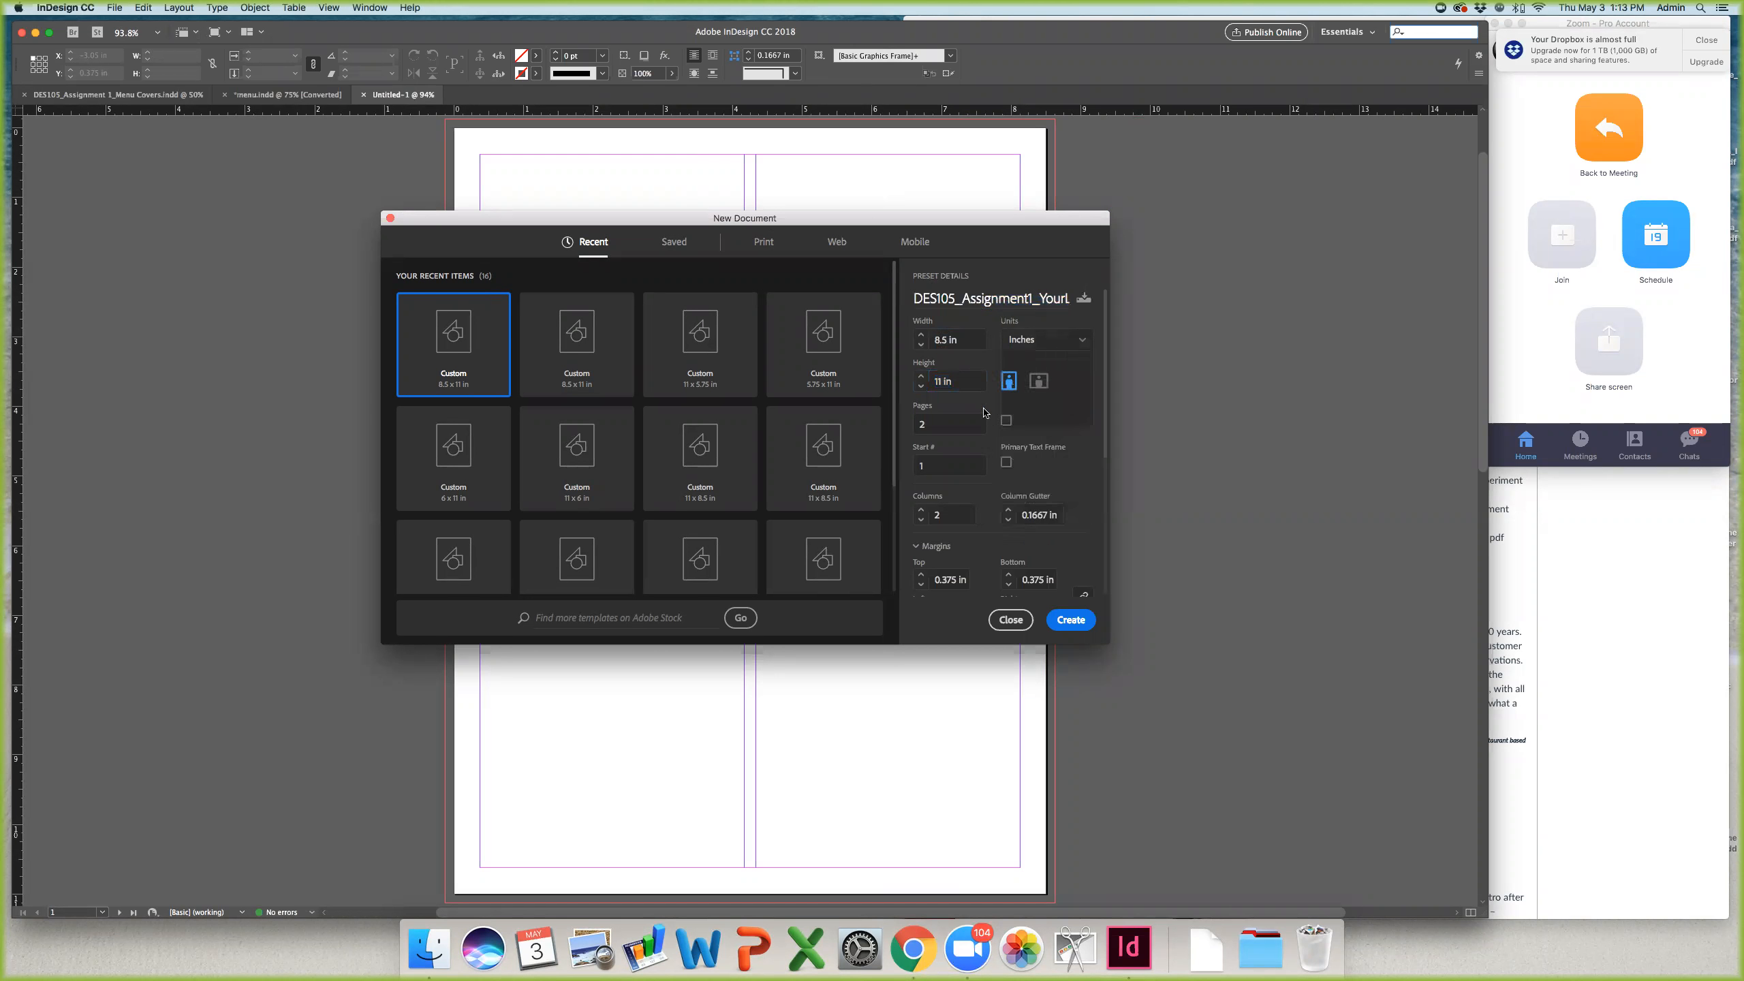
key("Tab")
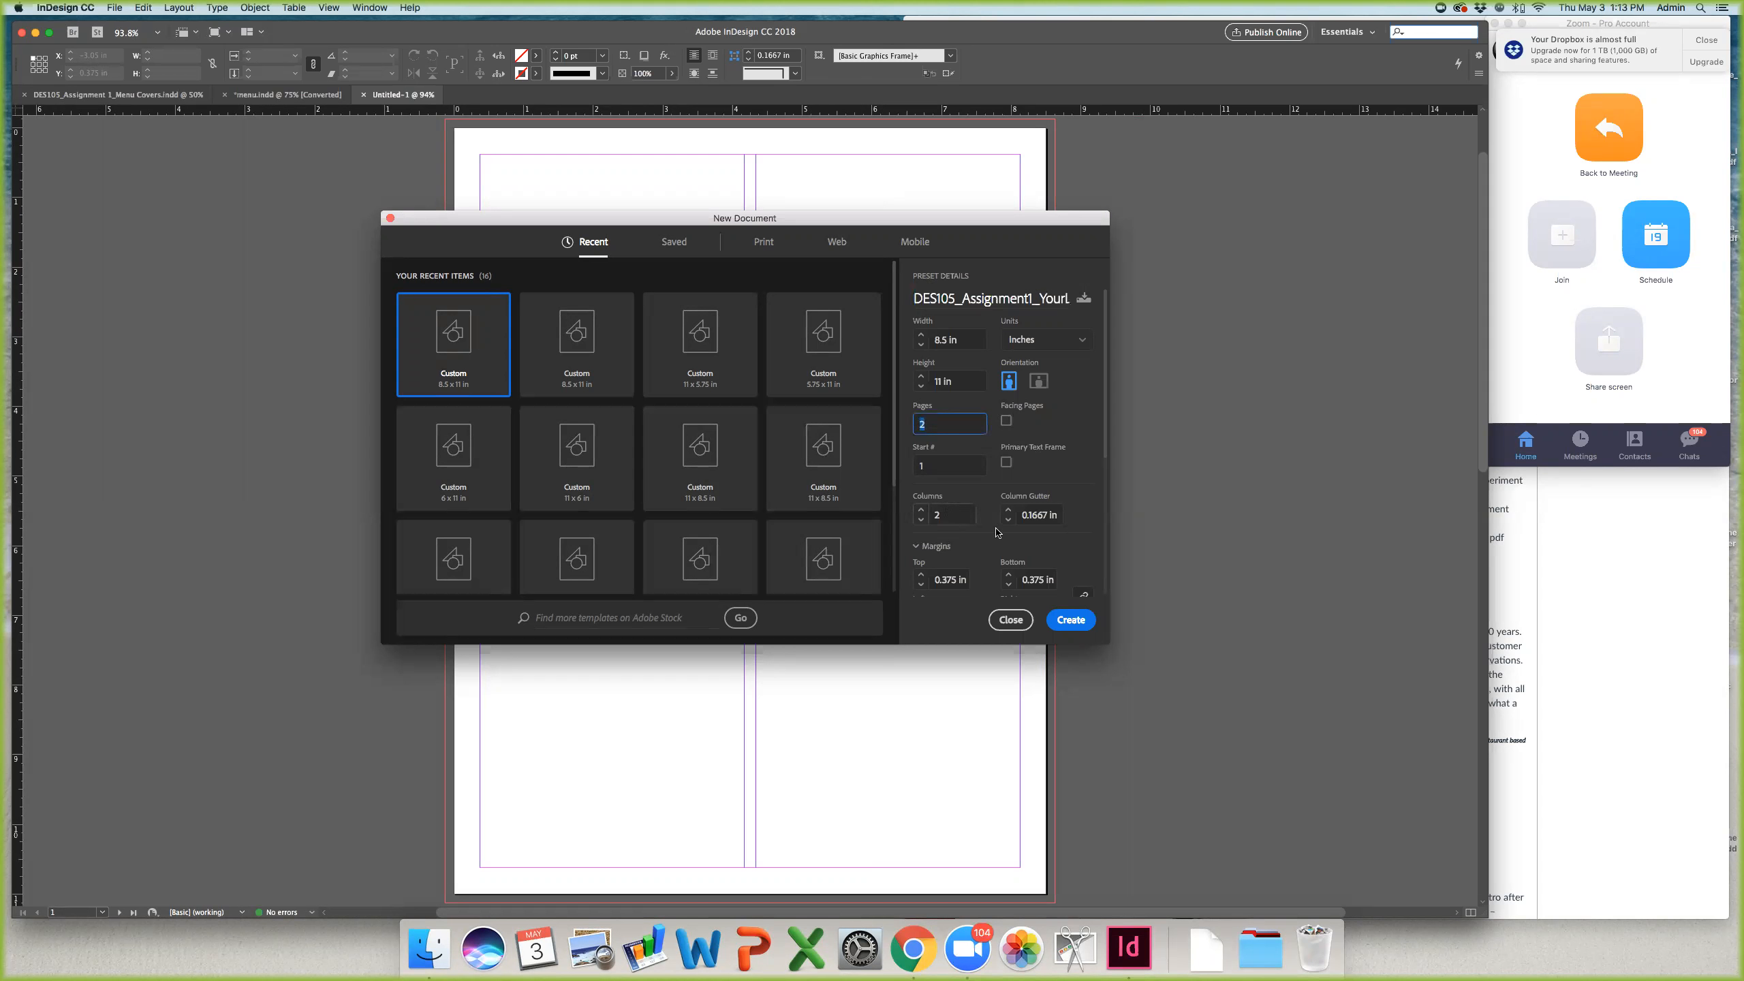
Step: Check the margins, set the top bleed to 0.125 in with the linked values, and create the document
scroll(958, 574, "down", 3)
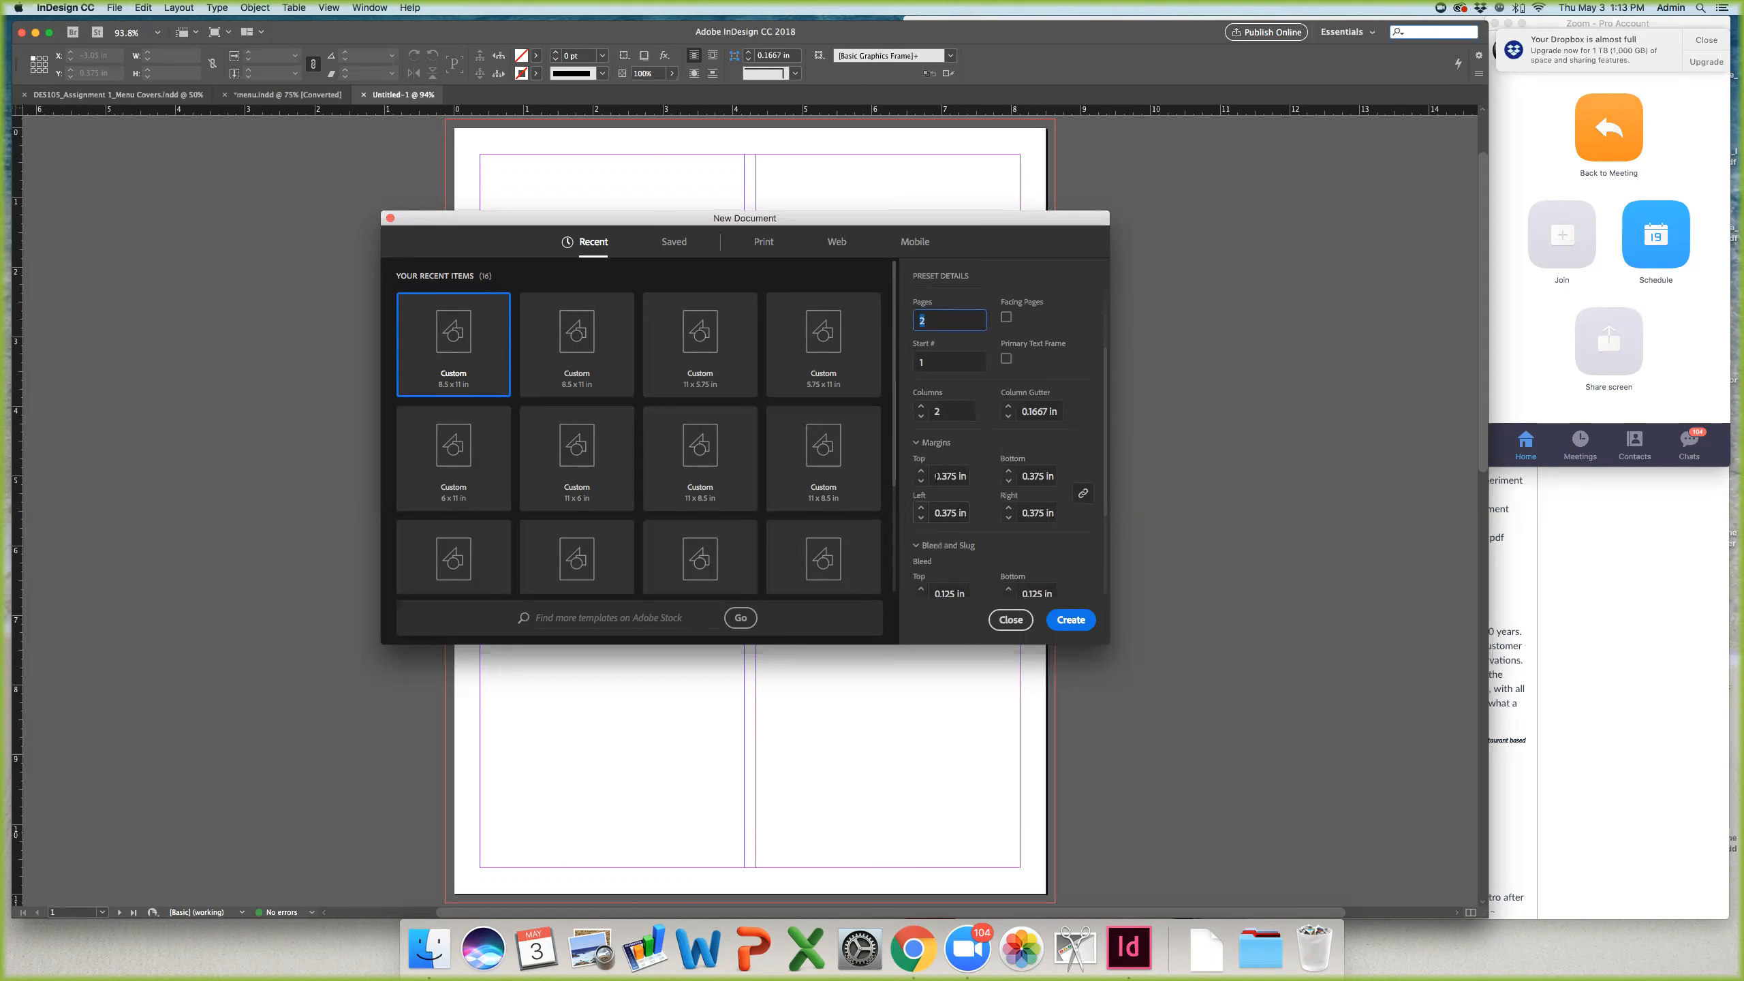
left_click(954, 476)
triple_click(955, 476)
scroll(997, 497, "down", 4)
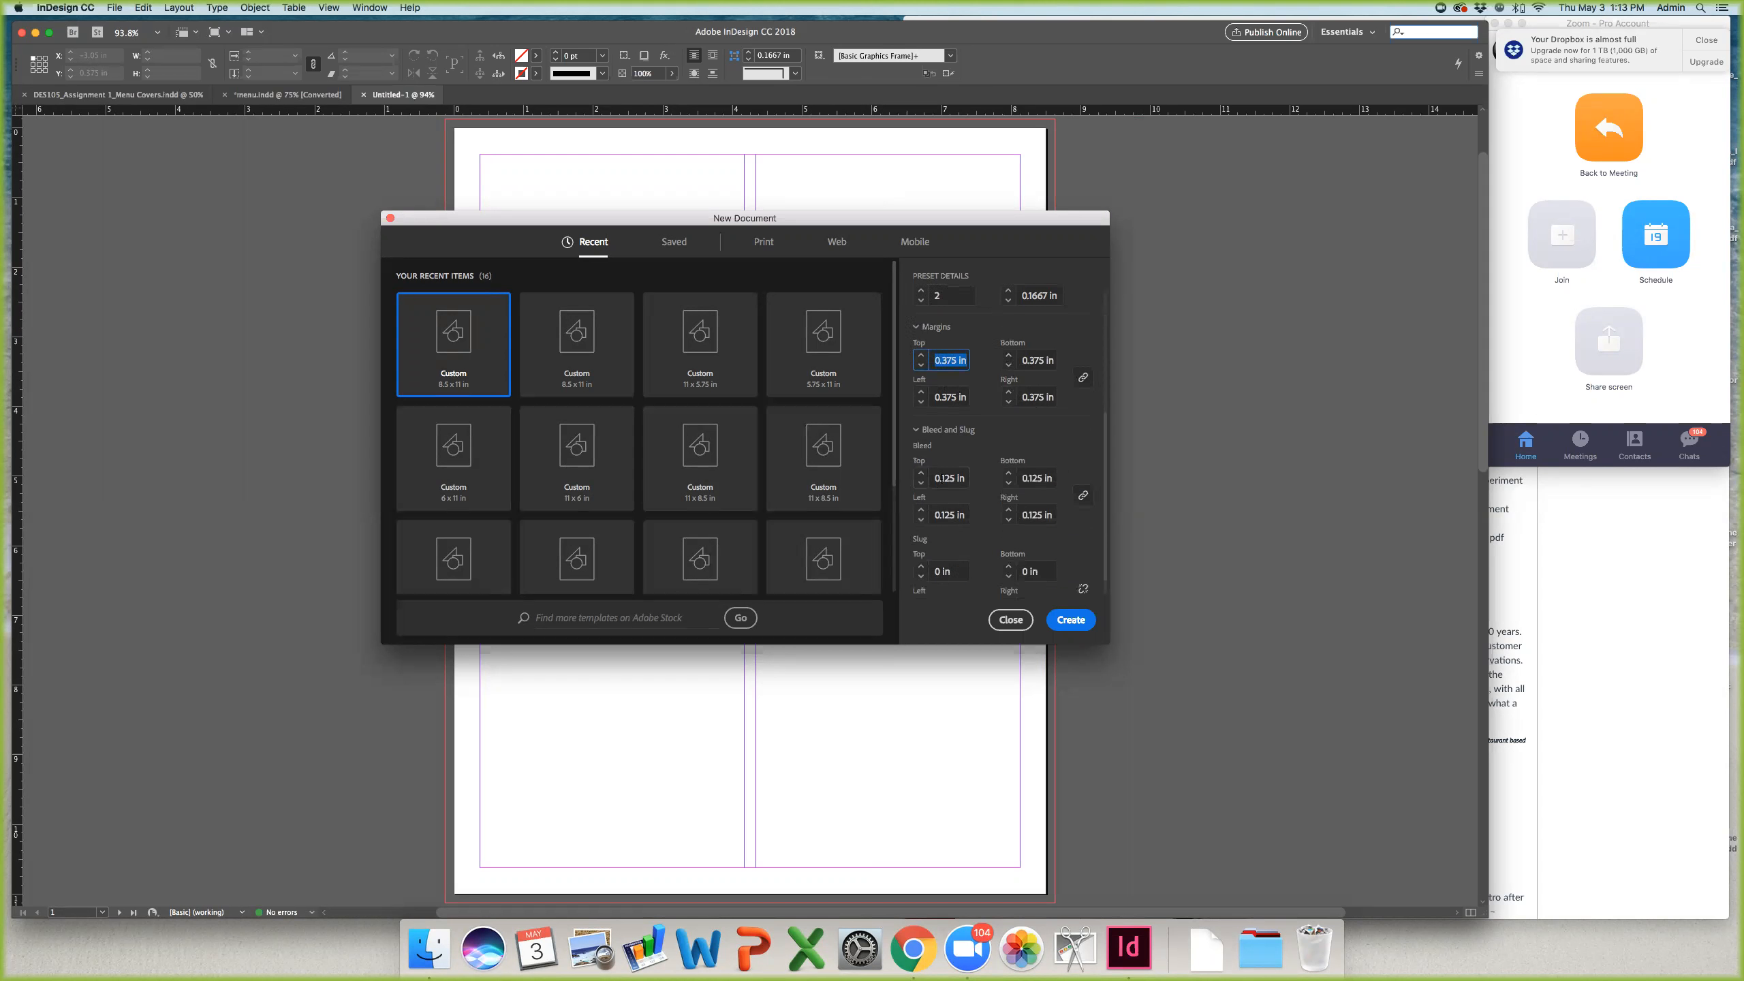
left_click(954, 478)
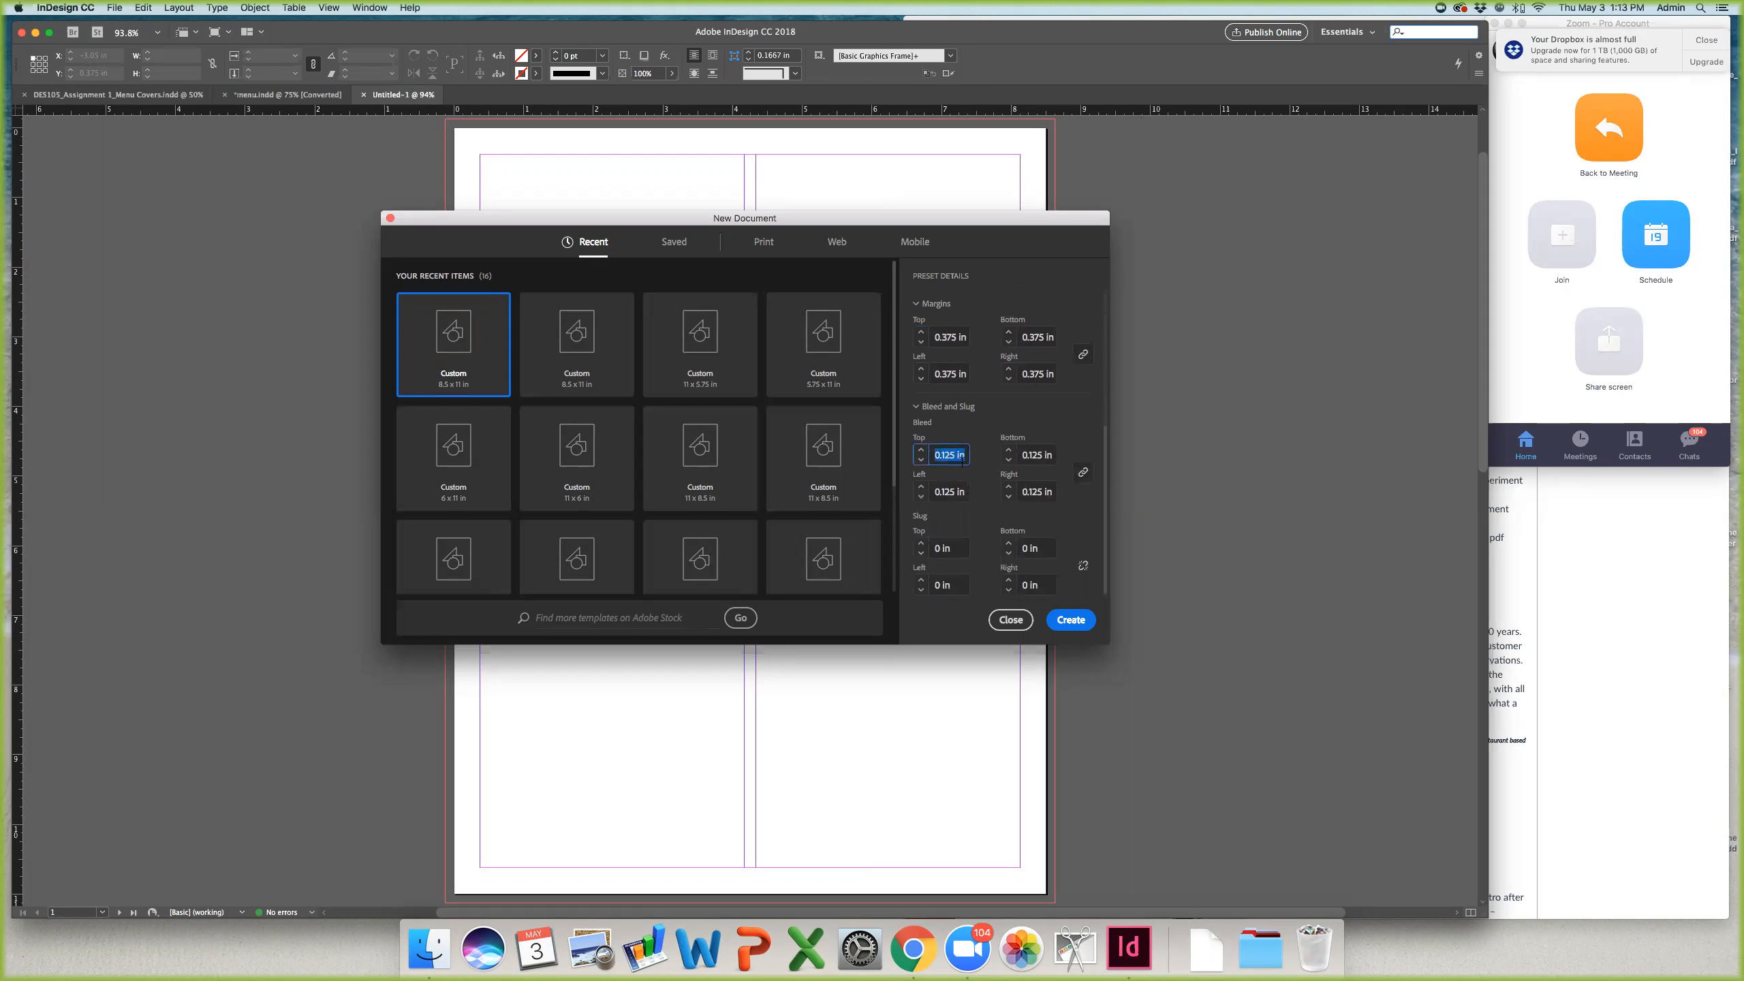
key("BackSpace")
type(".125")
key("Tab")
scroll(980, 488, "up", 1)
scroll(980, 488, "up", 10)
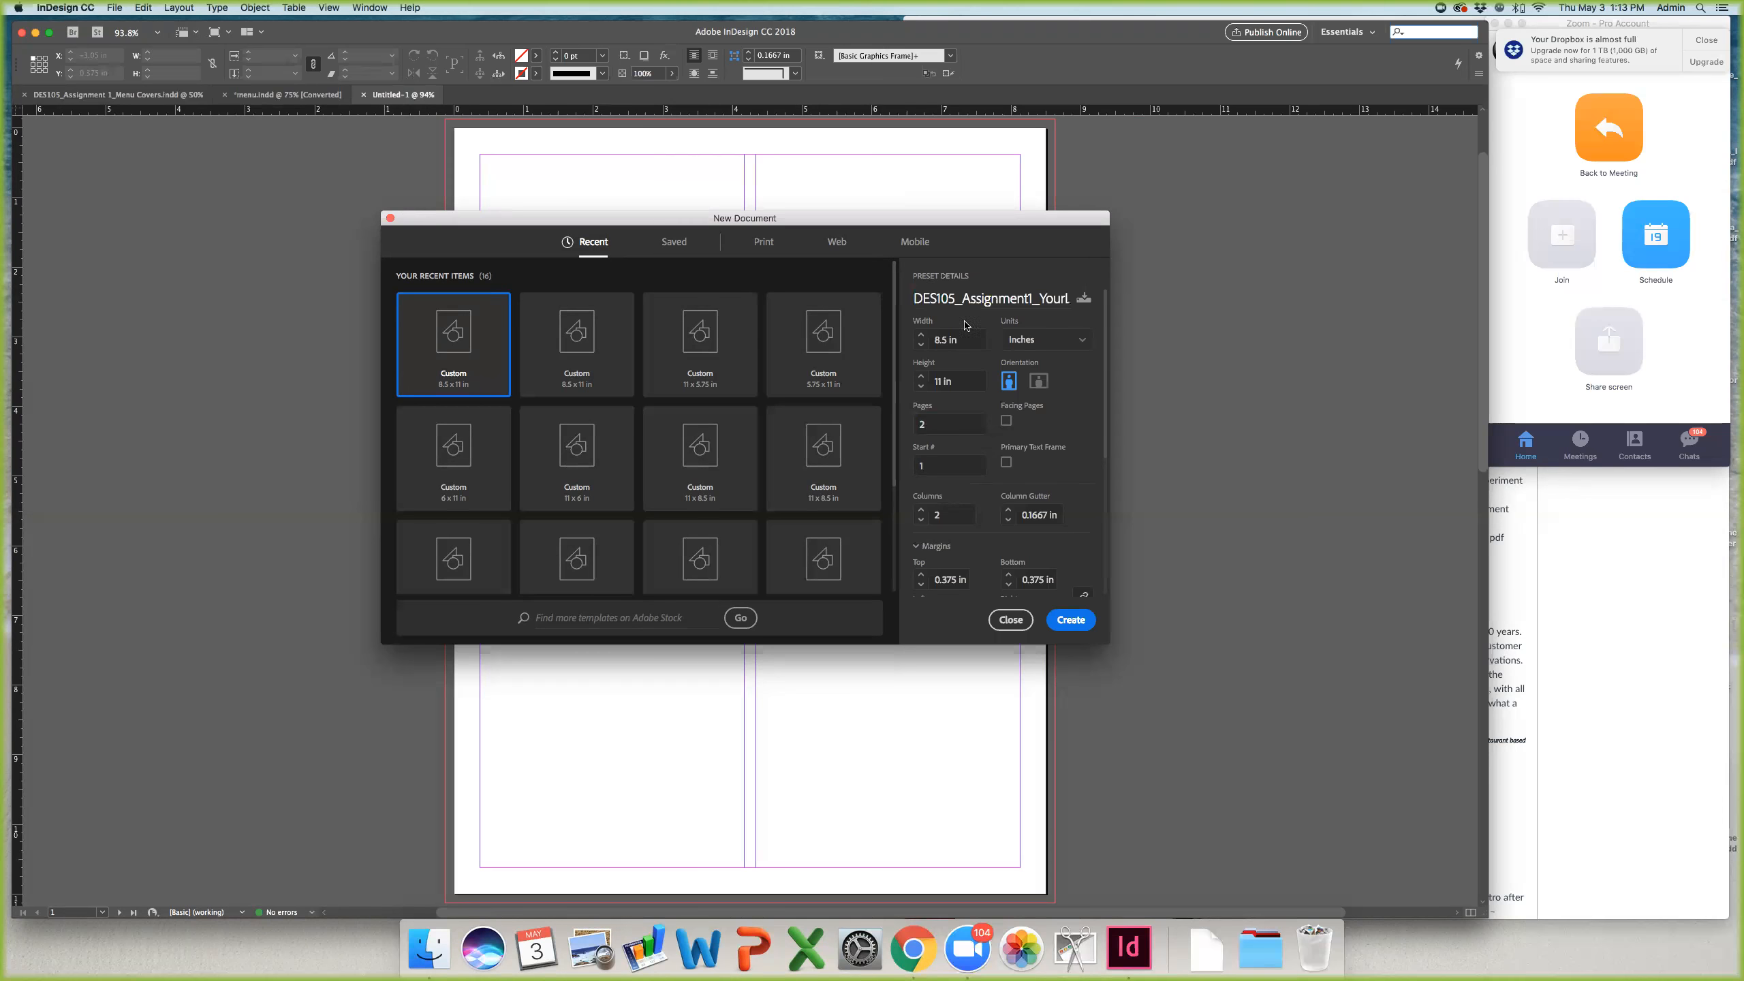
left_click(1057, 623)
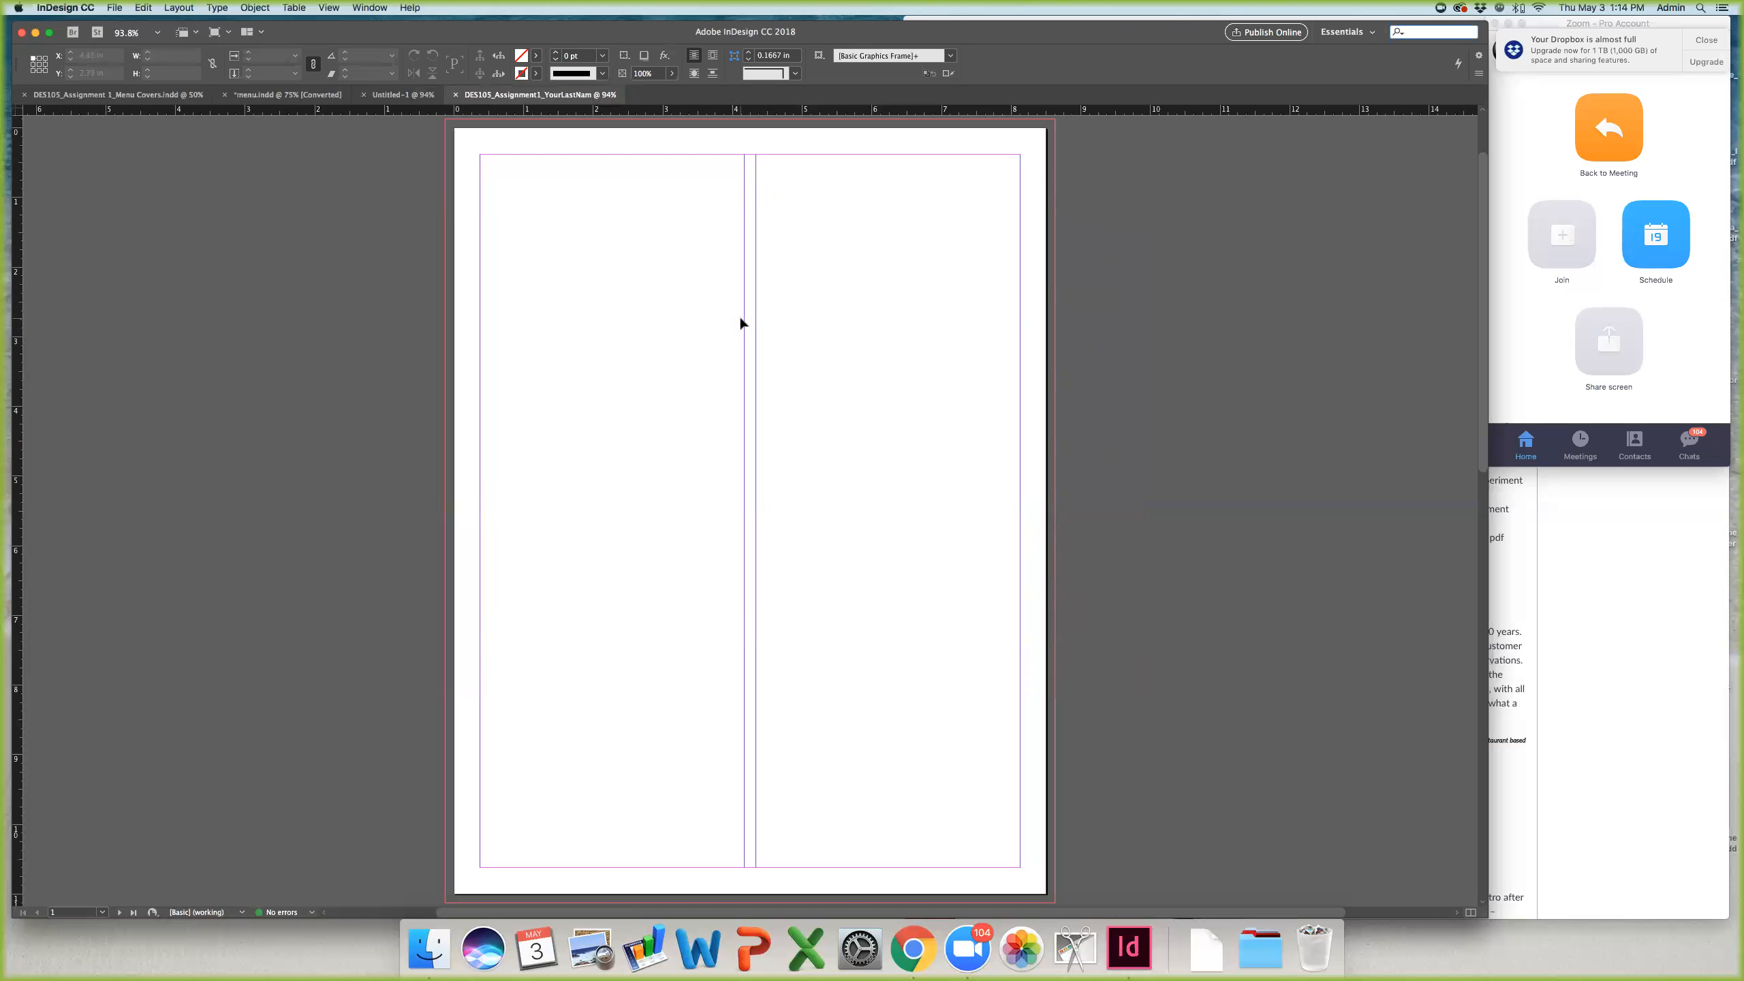
Step: Select the wok + roll logo in menu.indd, and switch to Chrome to review the assignment's restaurant asset lists and downloads
left_click(287, 94)
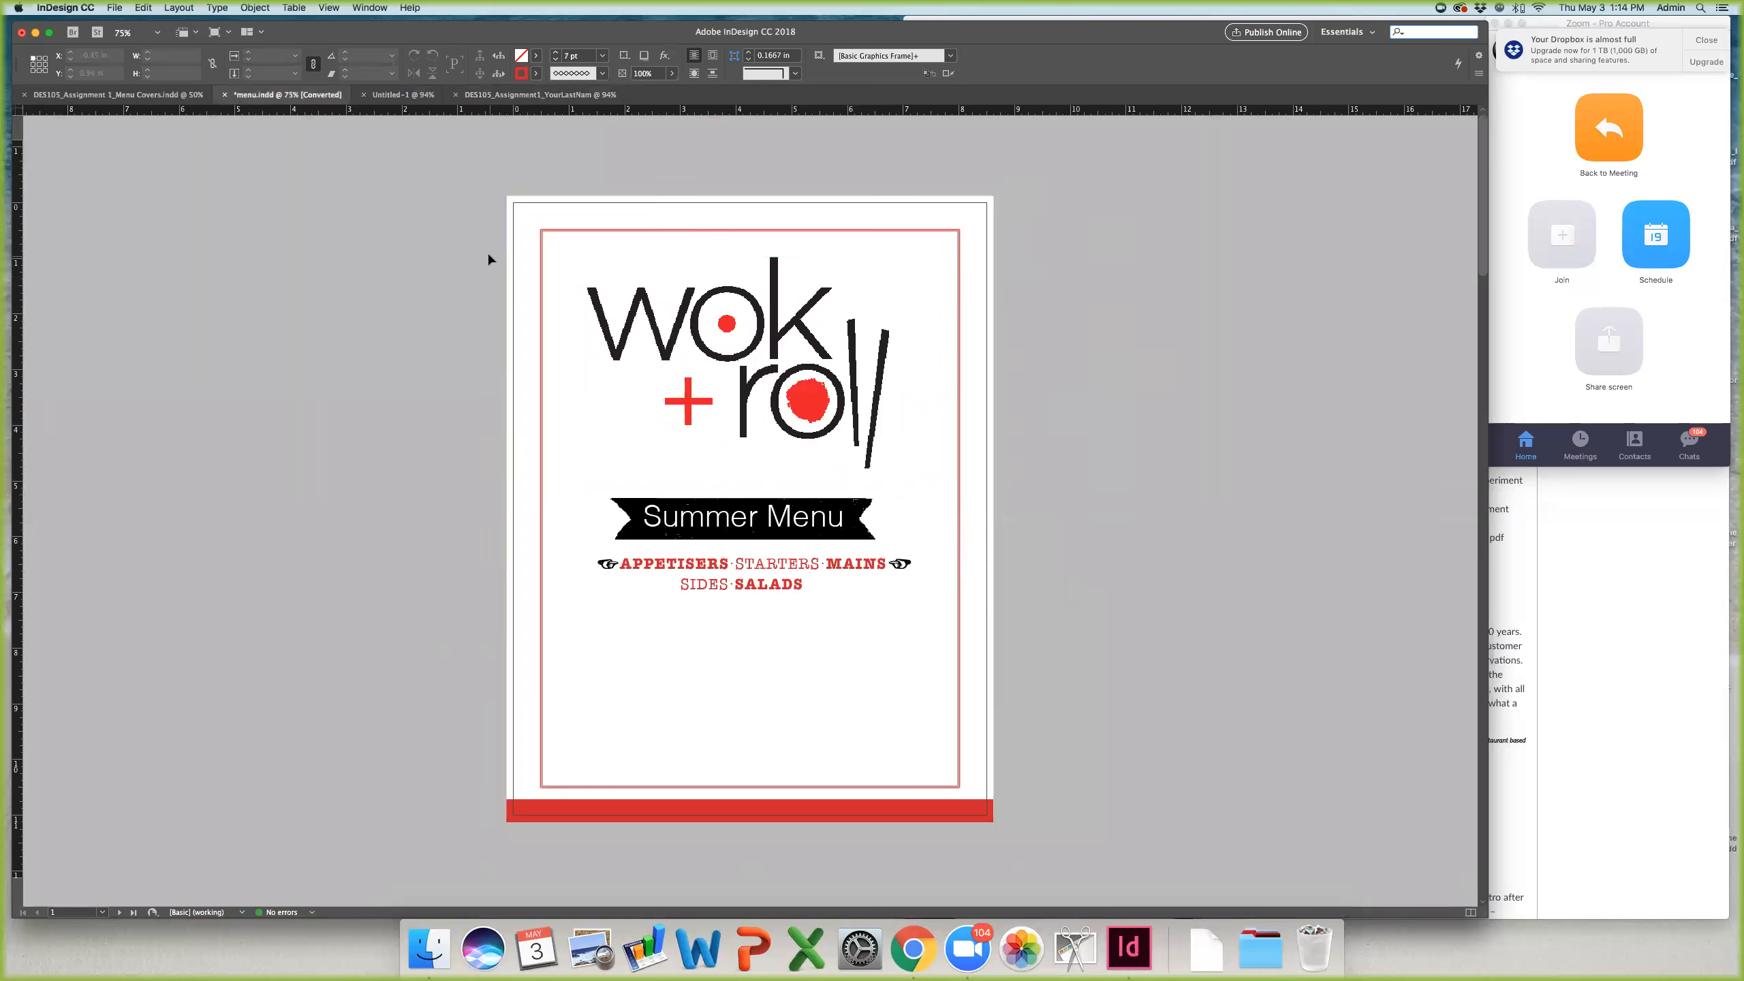
left_click(734, 301)
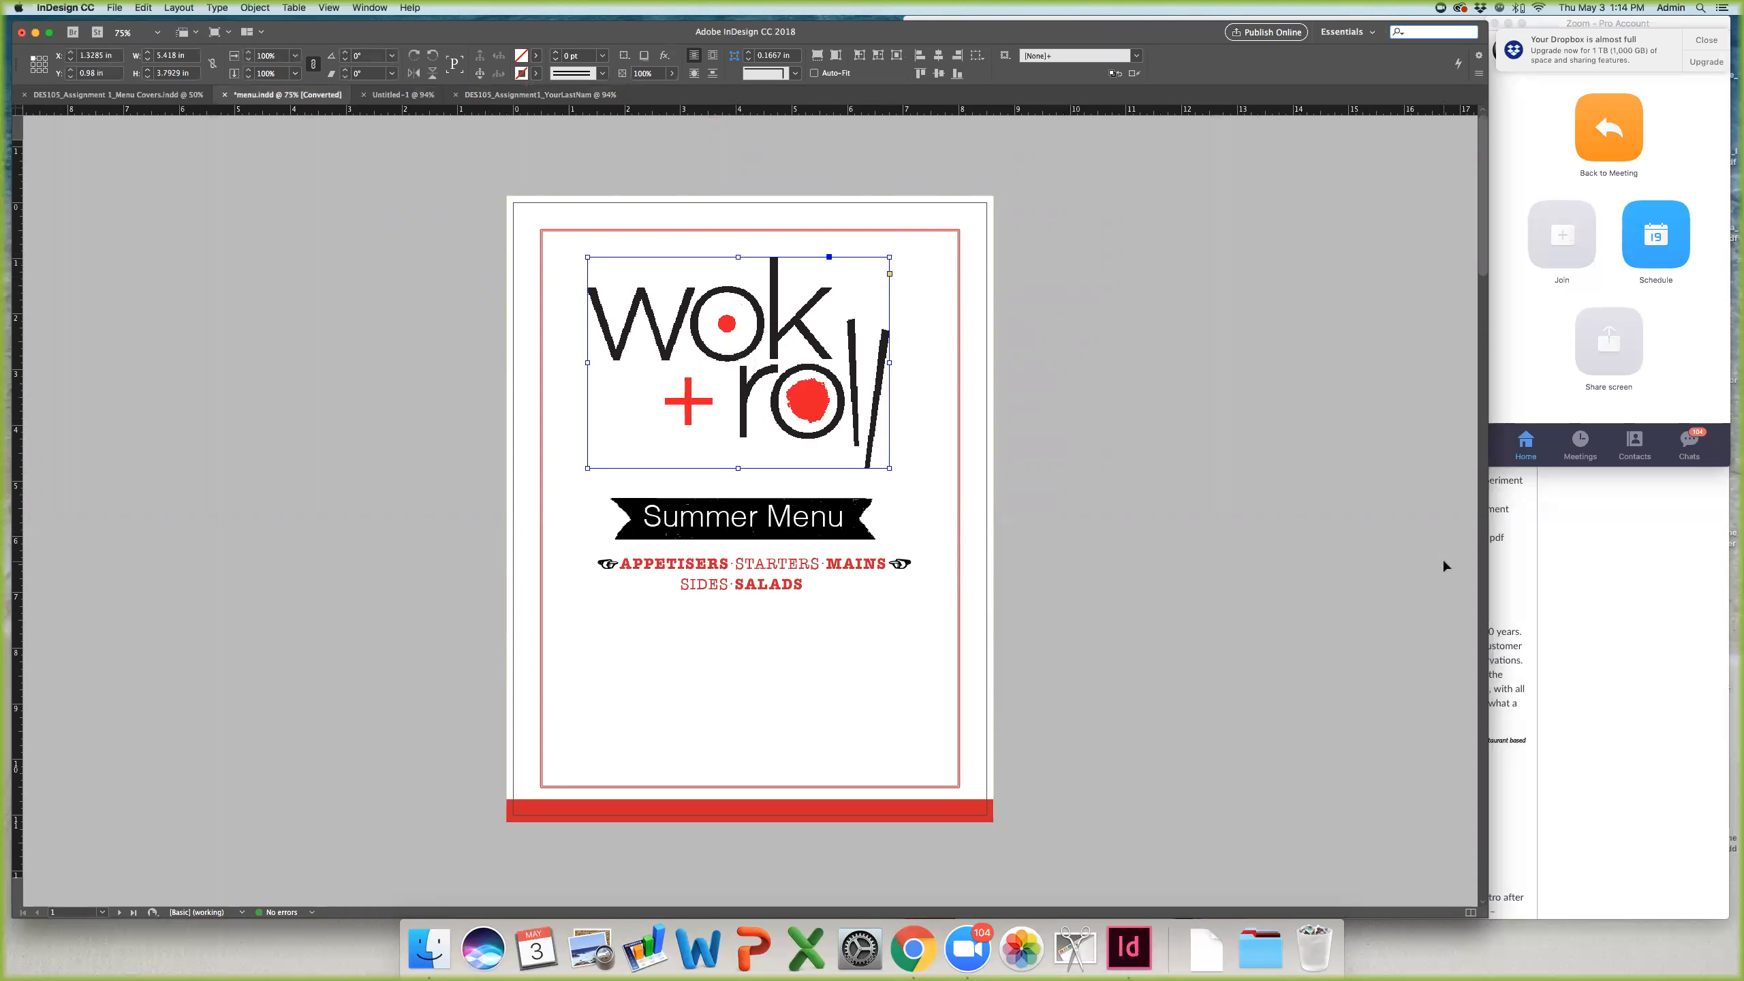
left_click(1574, 579)
scroll(1265, 543, "down", 10)
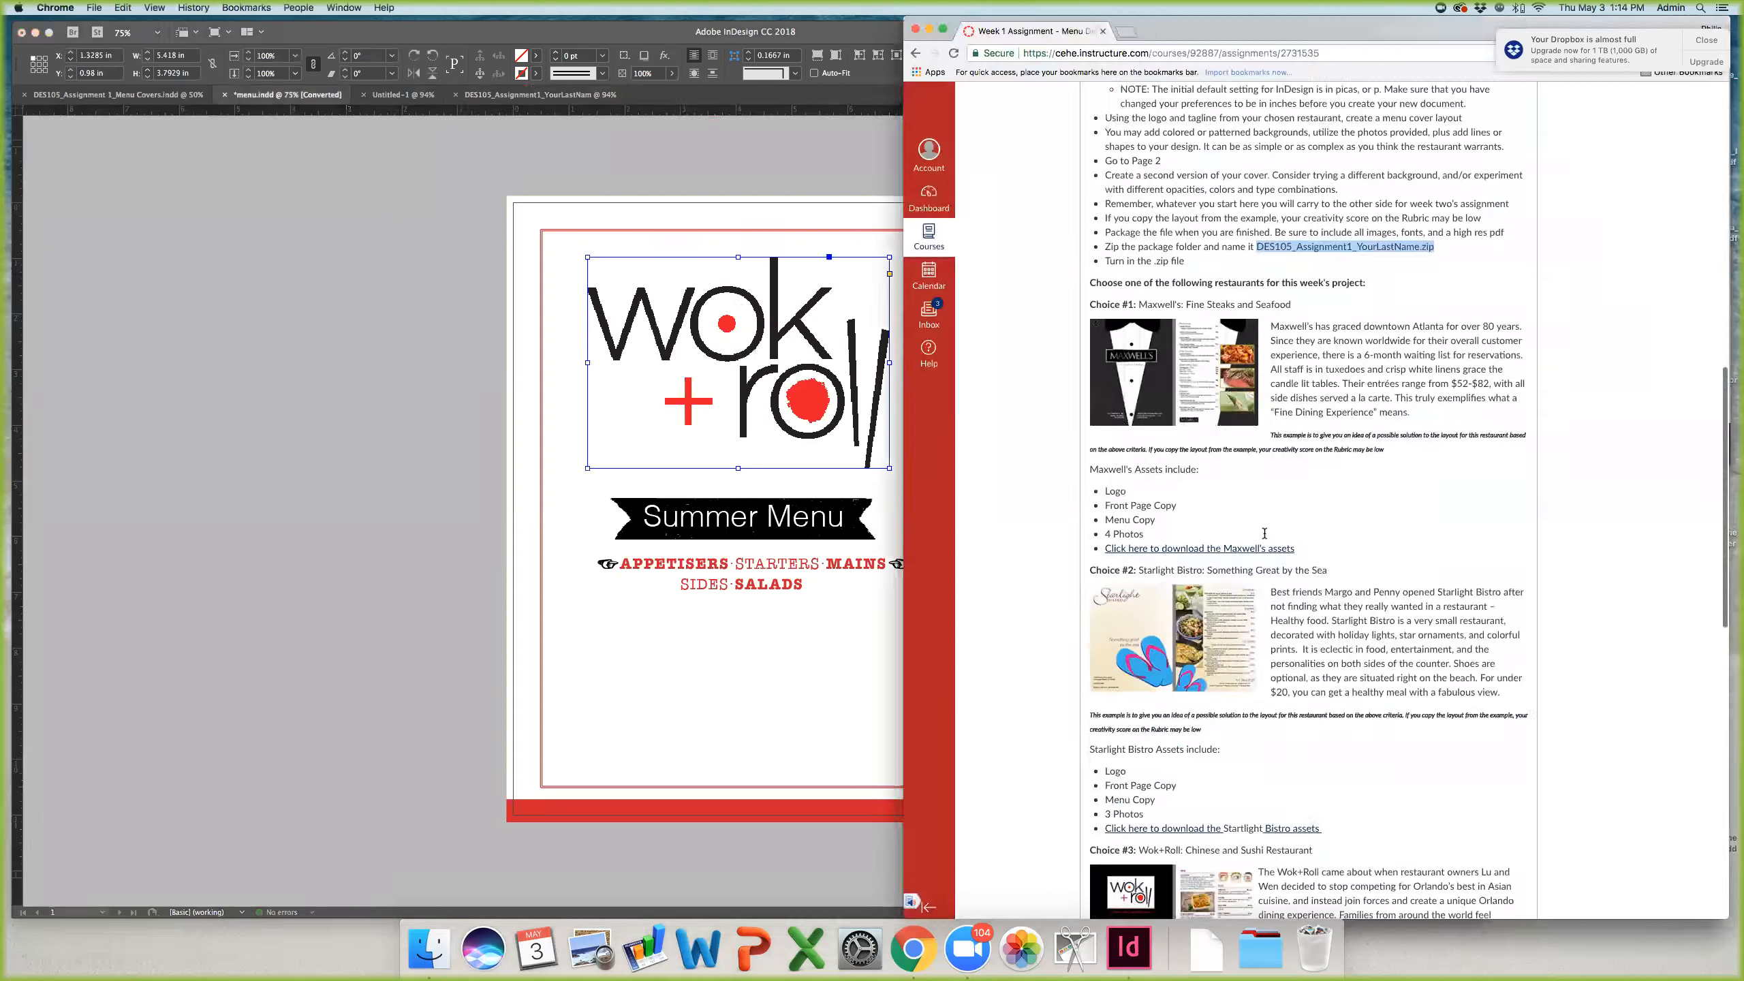
scroll(1265, 539, "down", 1)
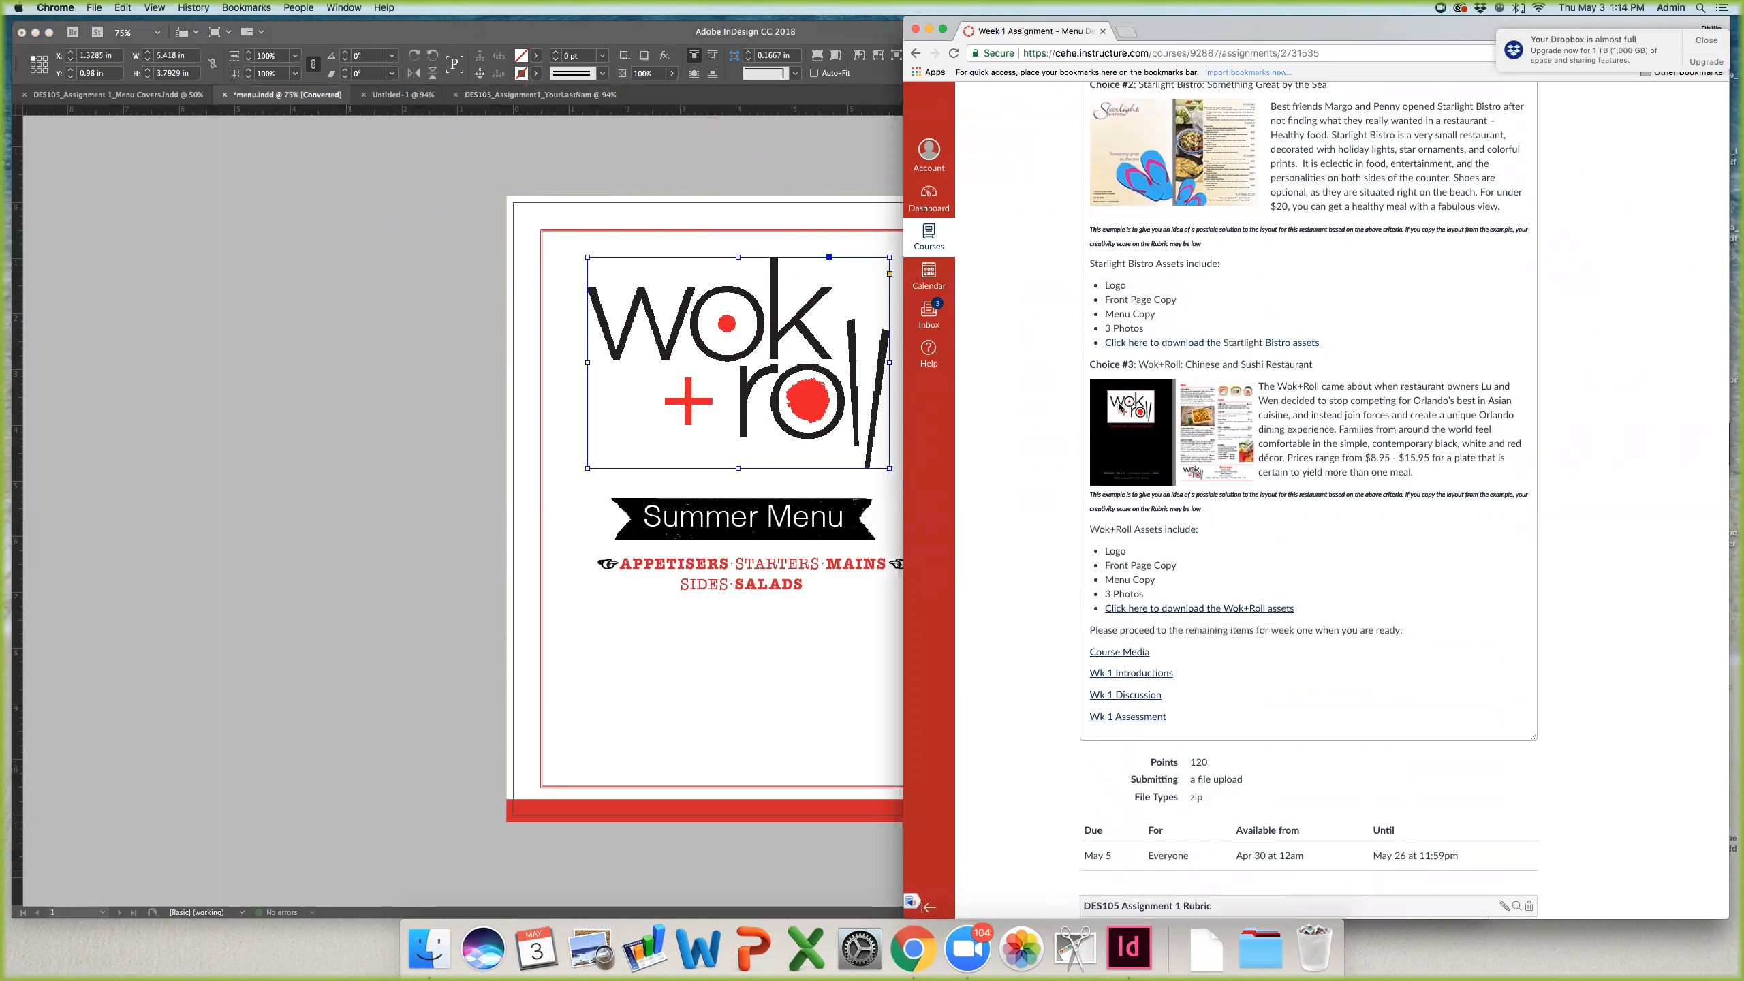
Step: Return to the DES105_Assignment1_YourLastNam document in InDesign and briefly preview the page without its guides
left_click(428, 454)
left_click(506, 95)
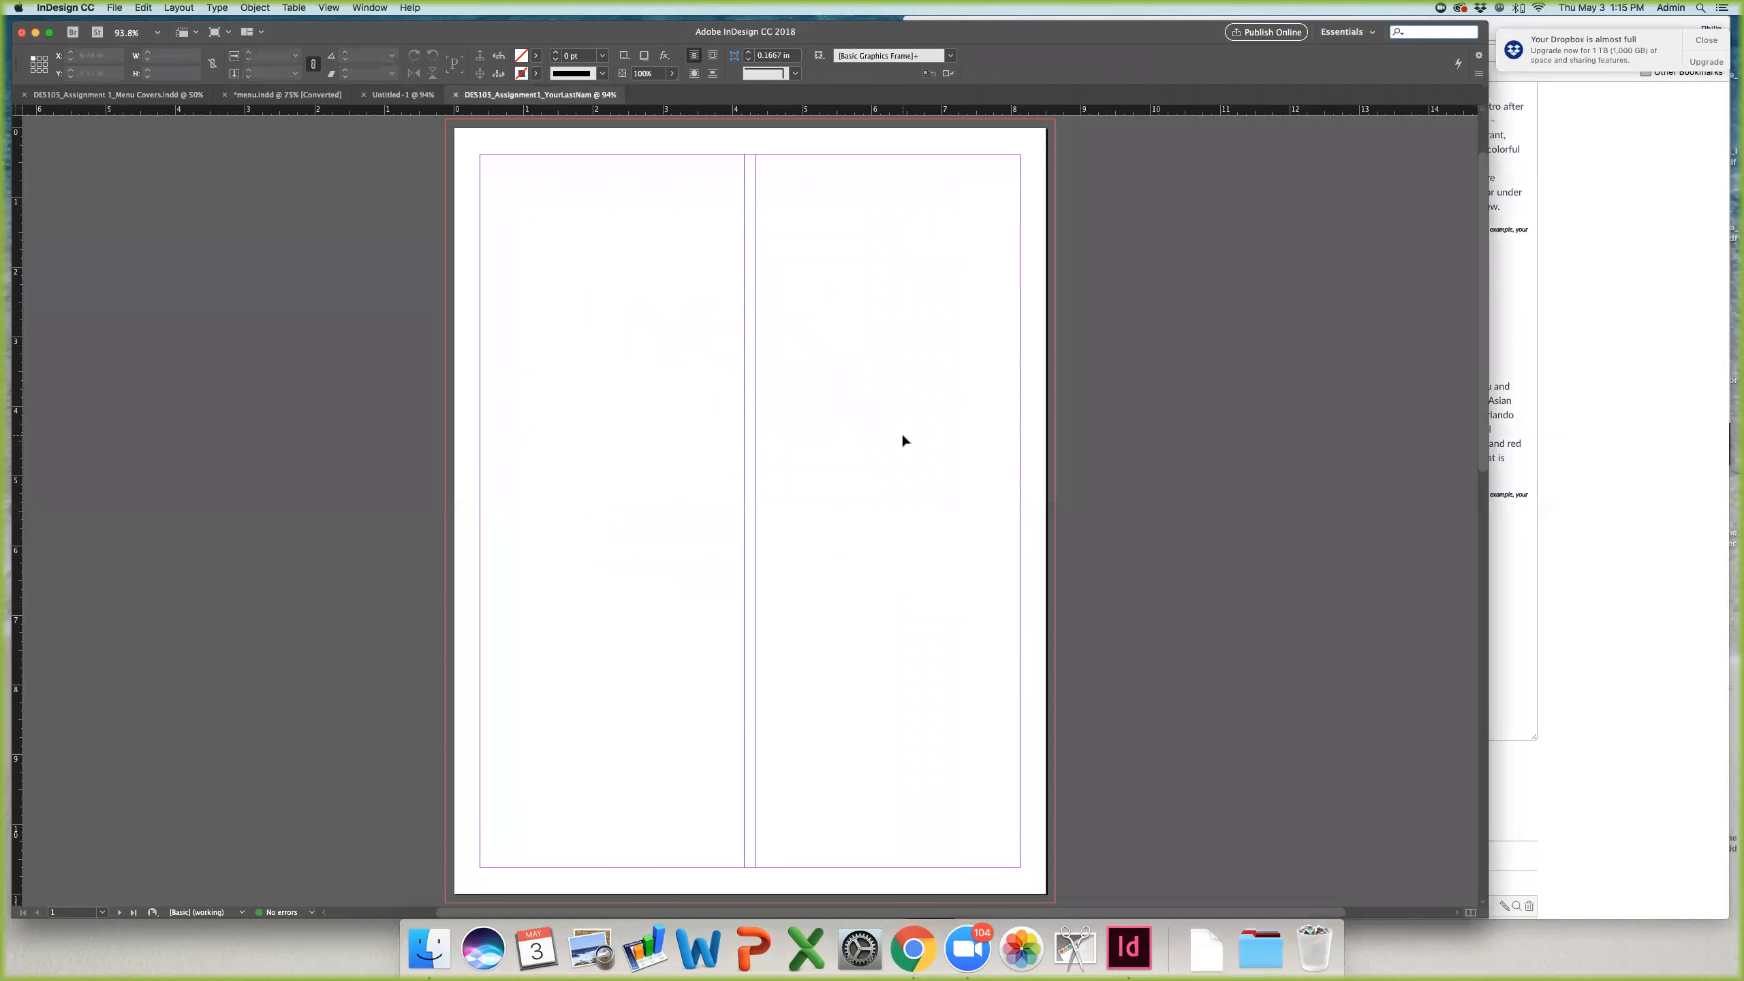
key("super+minus")
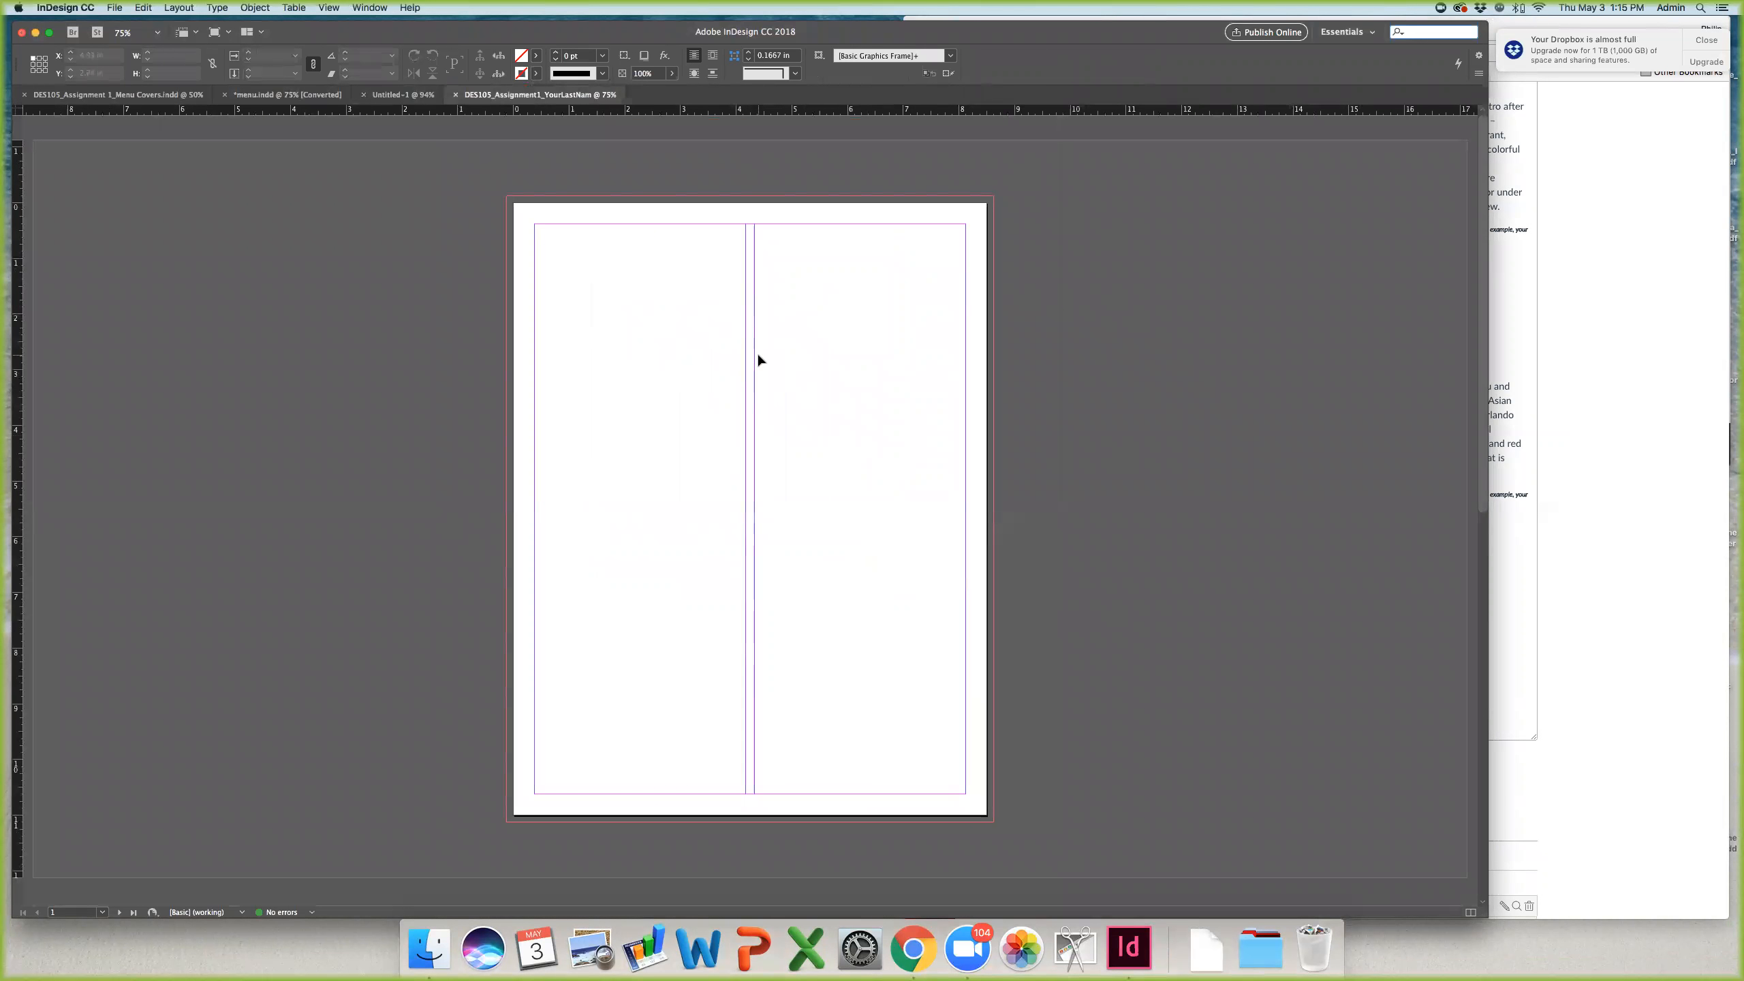
key("w")
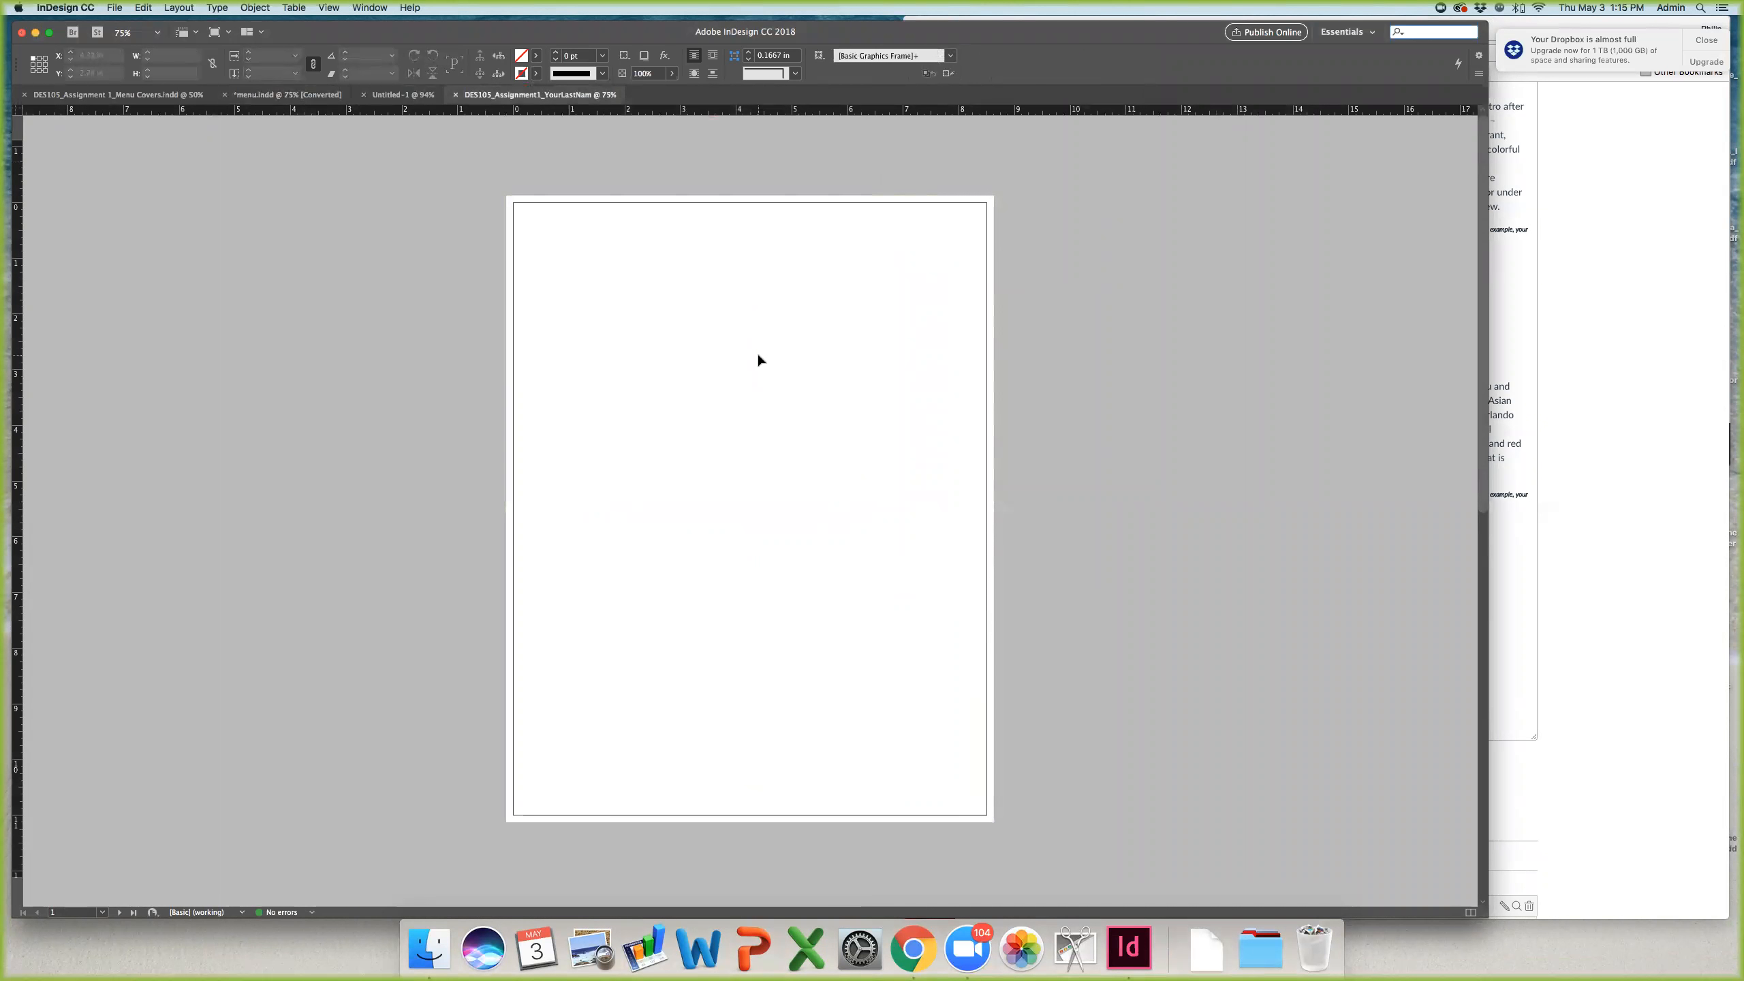
key("w")
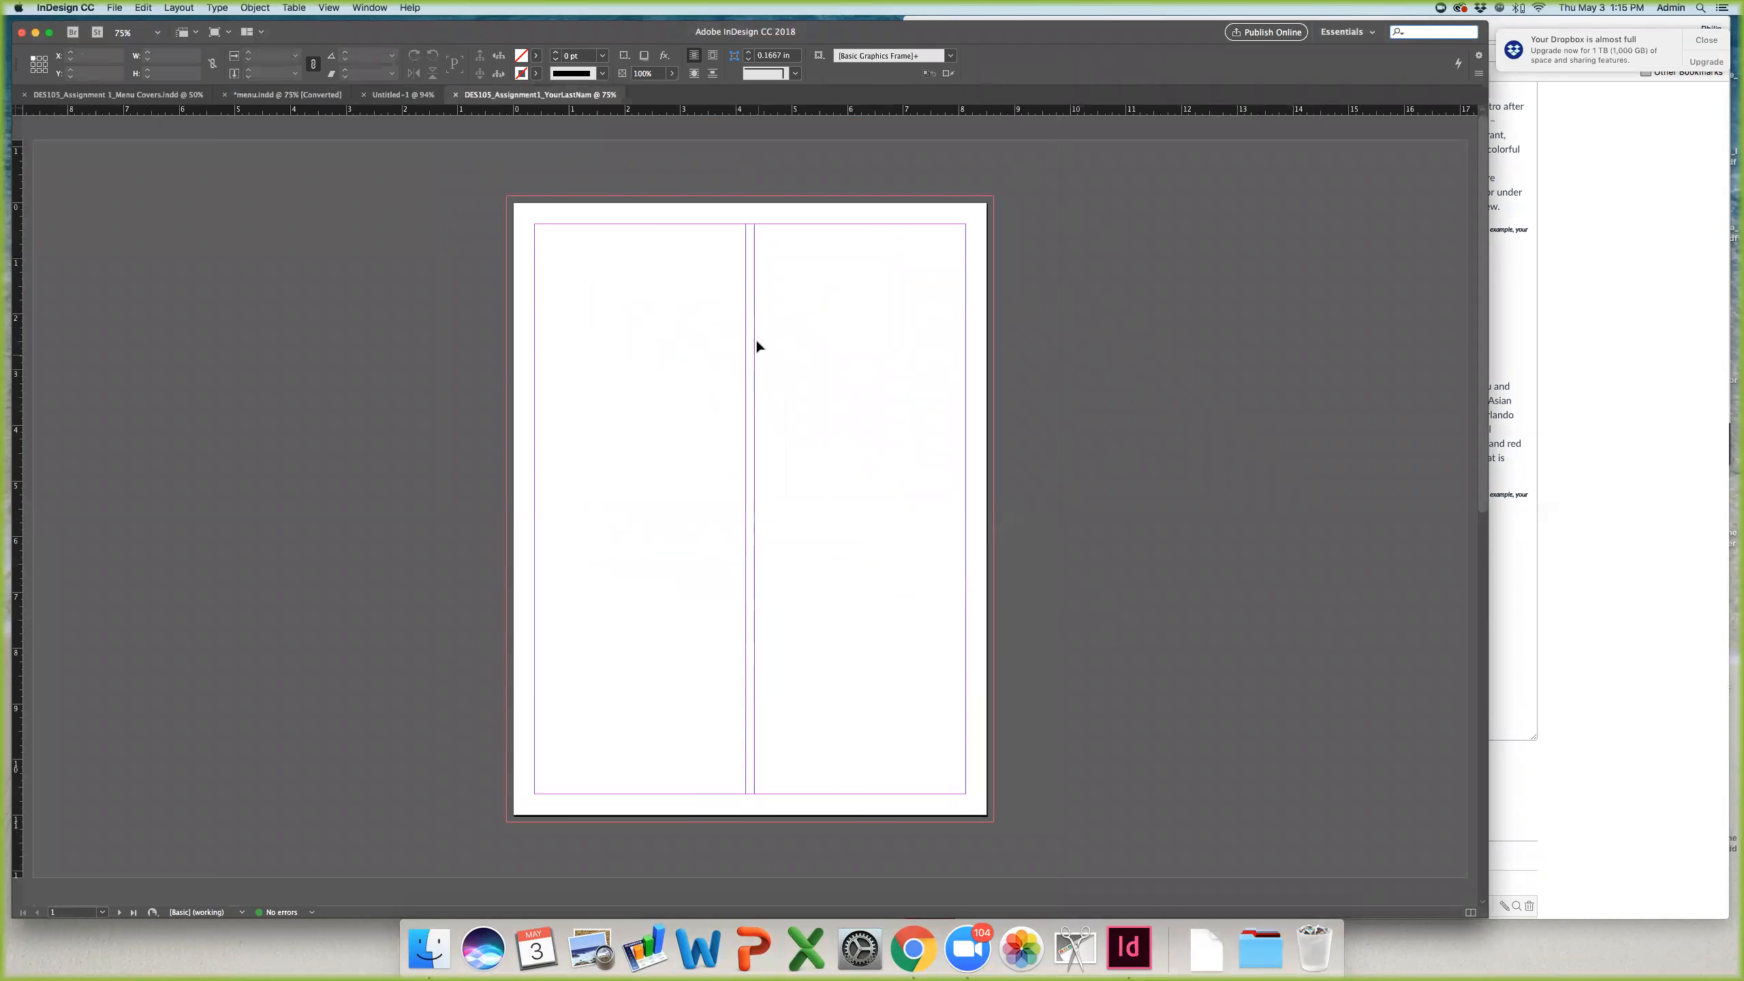
Step: Try the wok + roll logo in the upper part of the blank page by pasting and moving it, and delete it
key("super+v")
left_click_drag(781, 437, 781, 298)
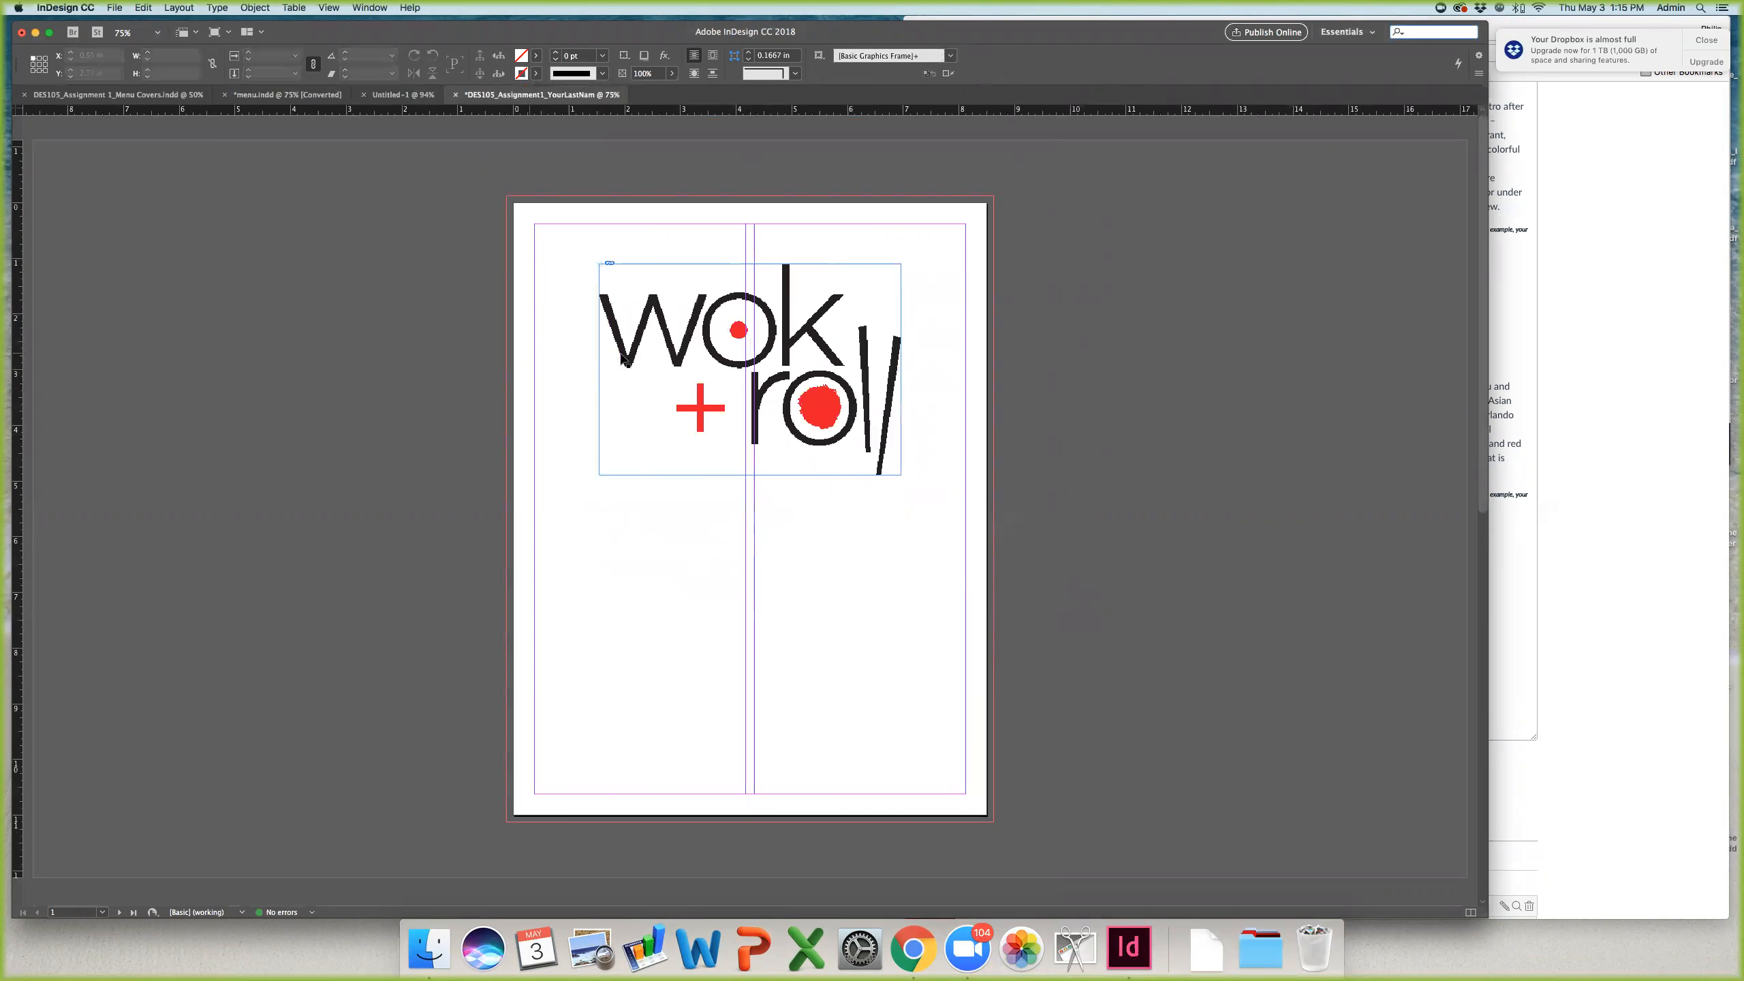
key("BackSpace")
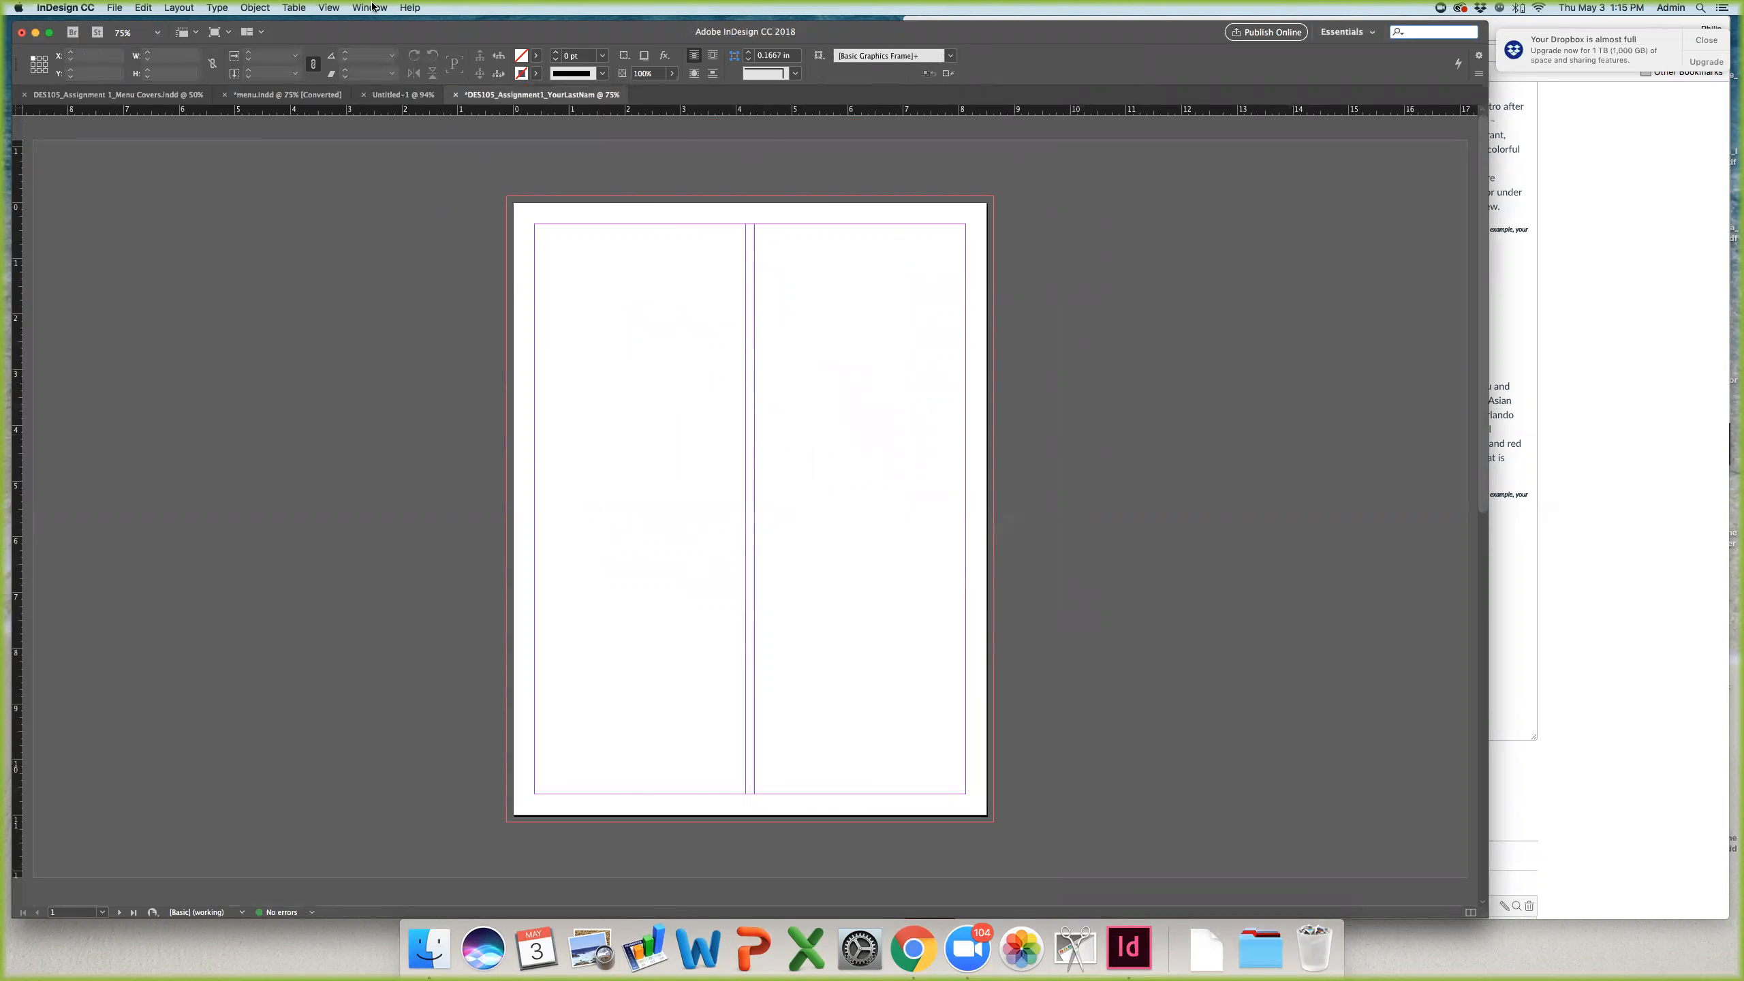
Step: Switch the InDesign workspace to Digital Publishing
left_click(365, 8)
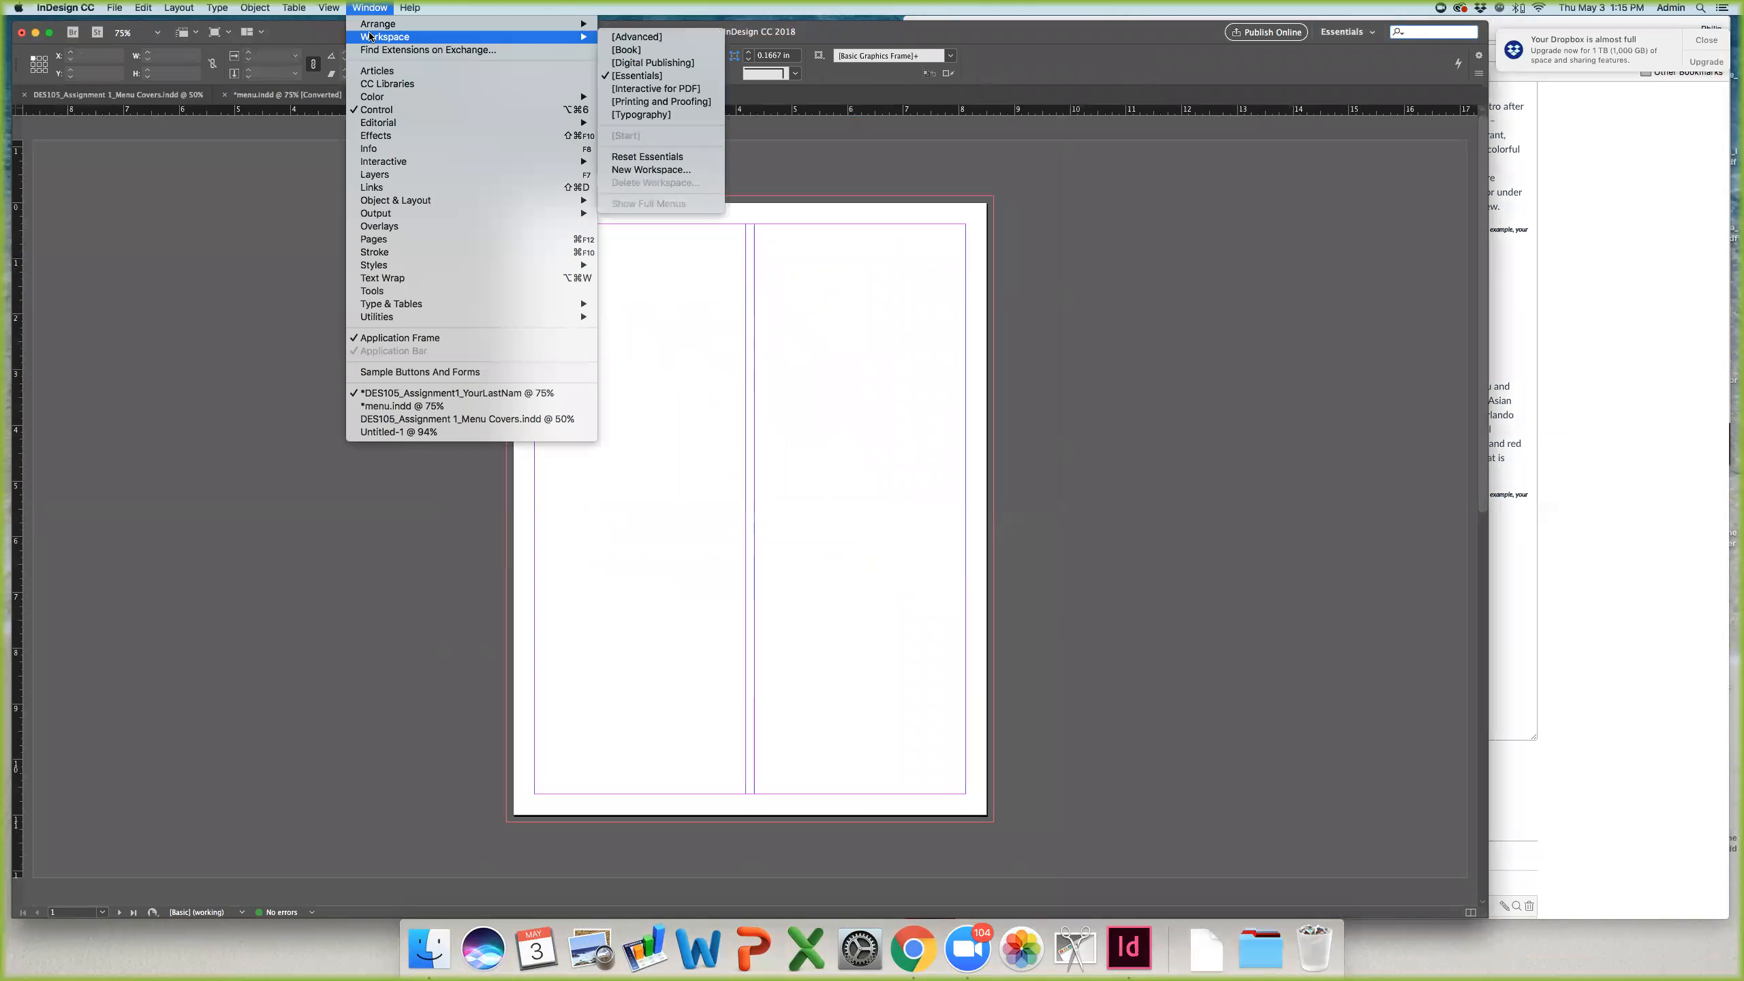
mouse_move(524, 38)
left_click(656, 73)
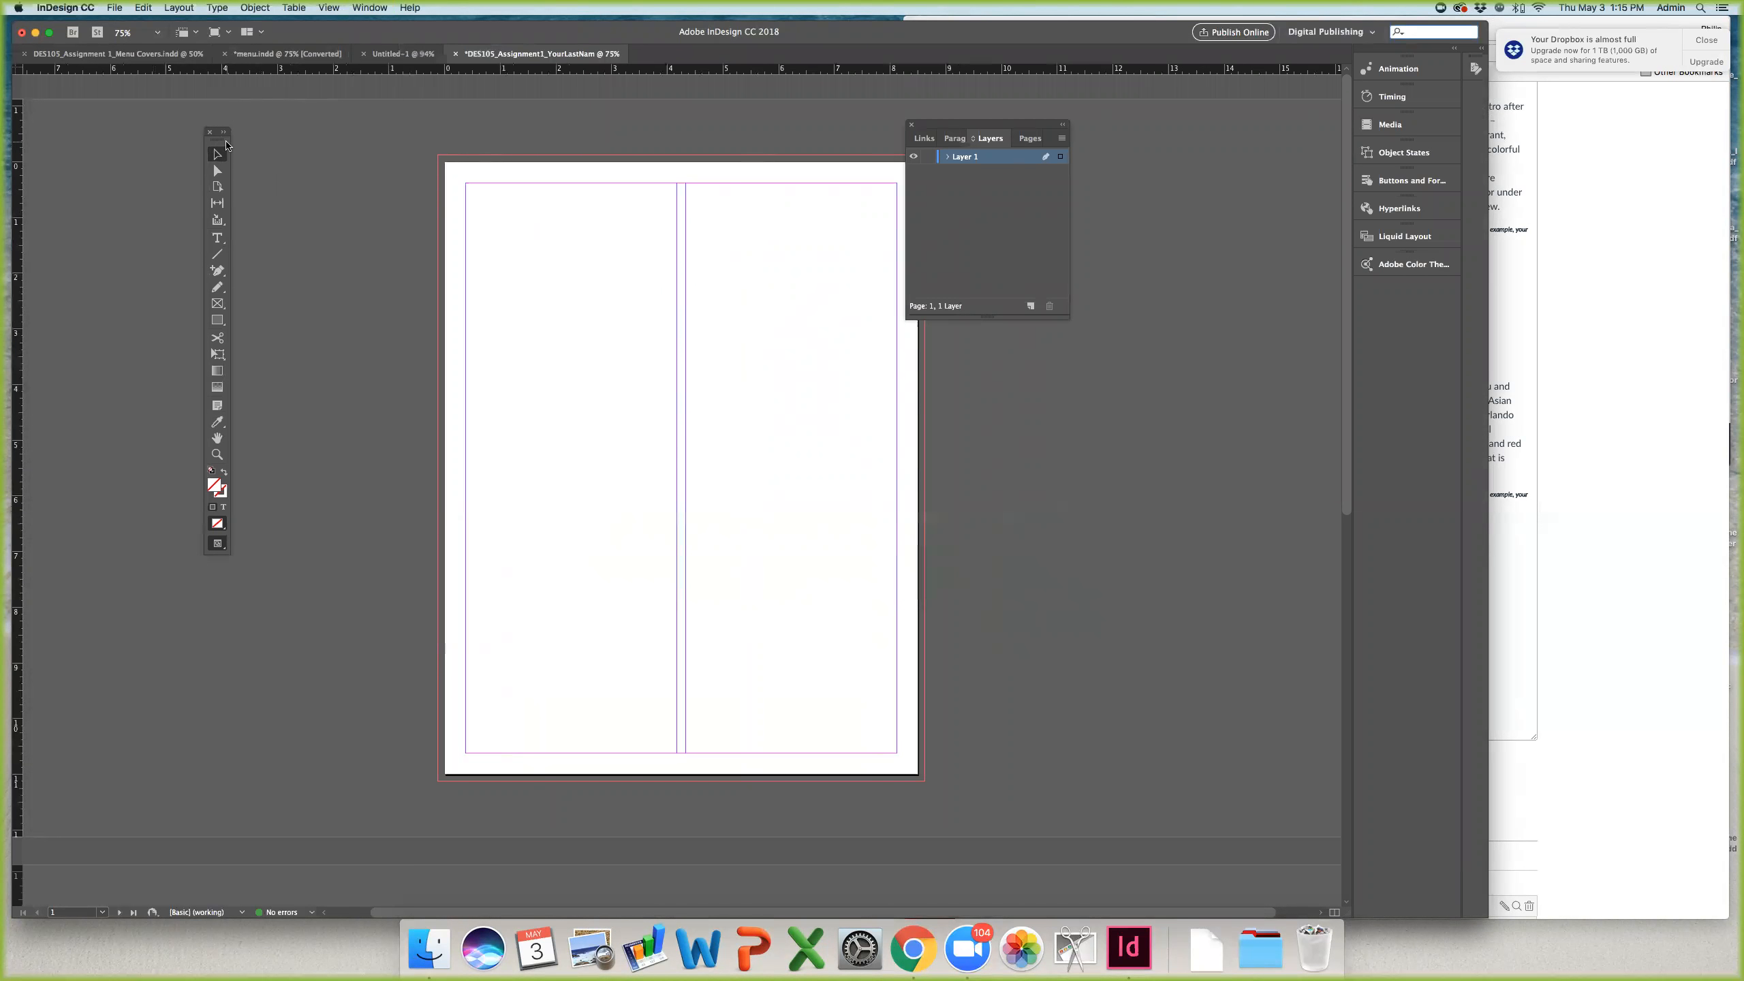
Step: Draw a rectangular placeholder frame in the page's upper half, from the left margin to just past the centre gutter
left_click(217, 304)
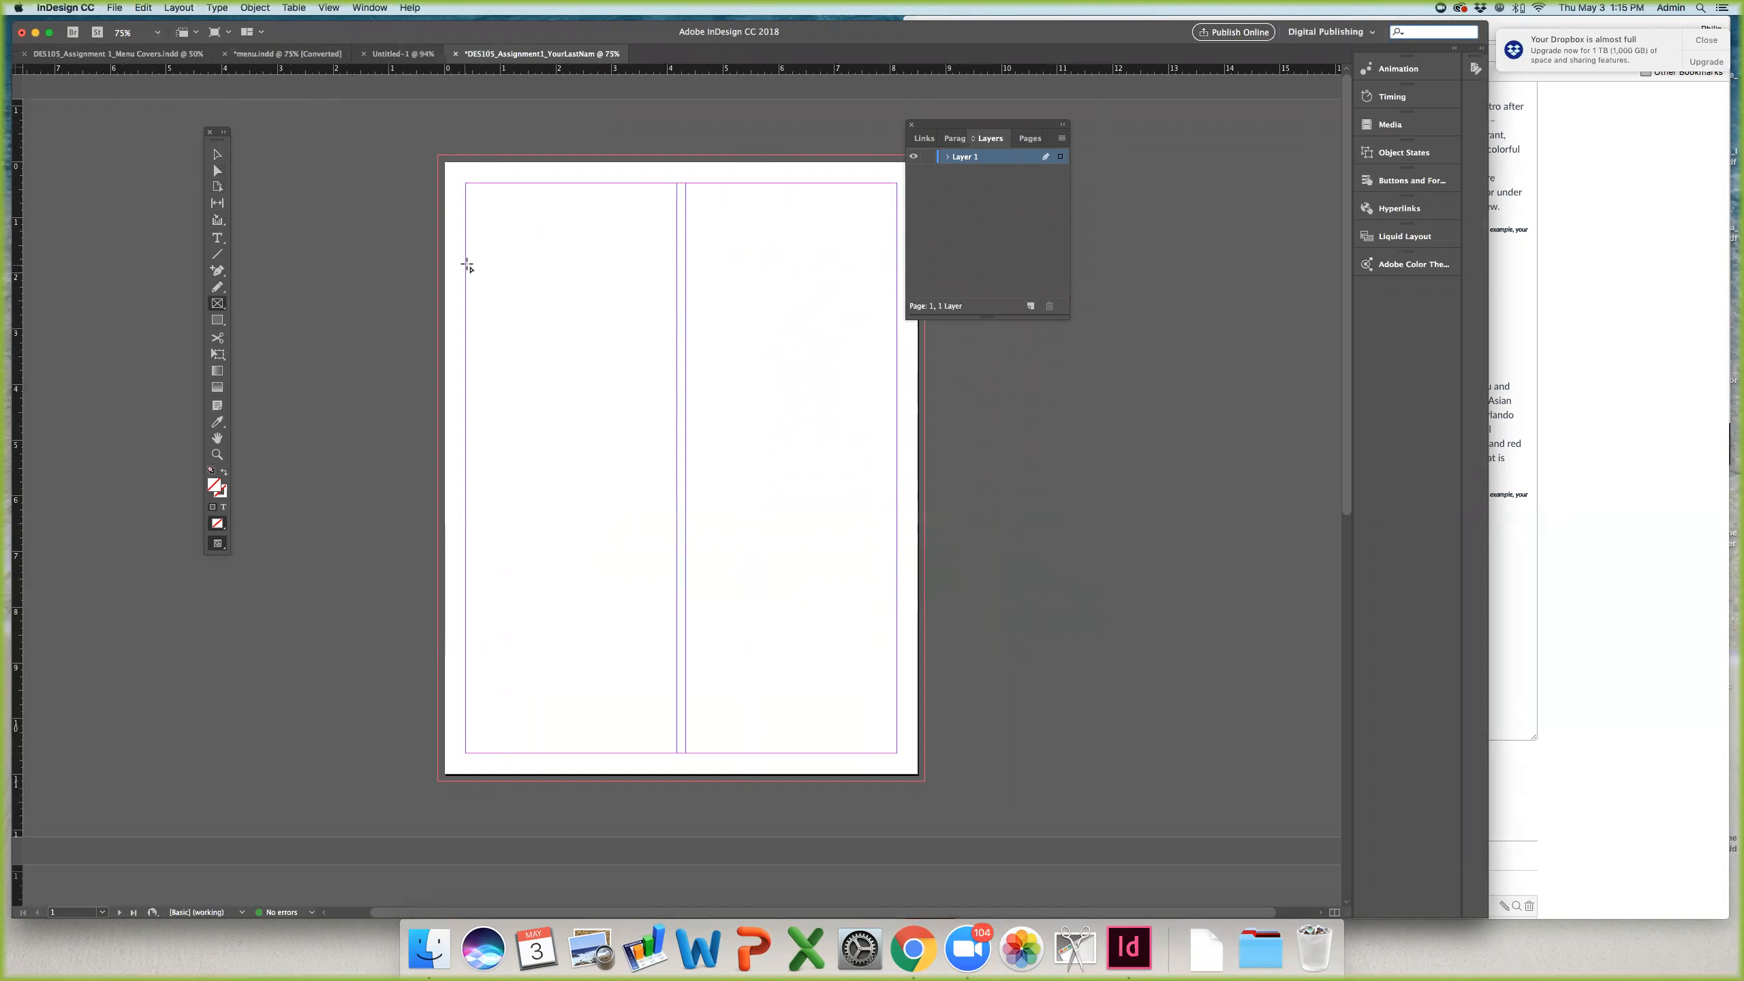
left_click_drag(467, 266, 716, 437)
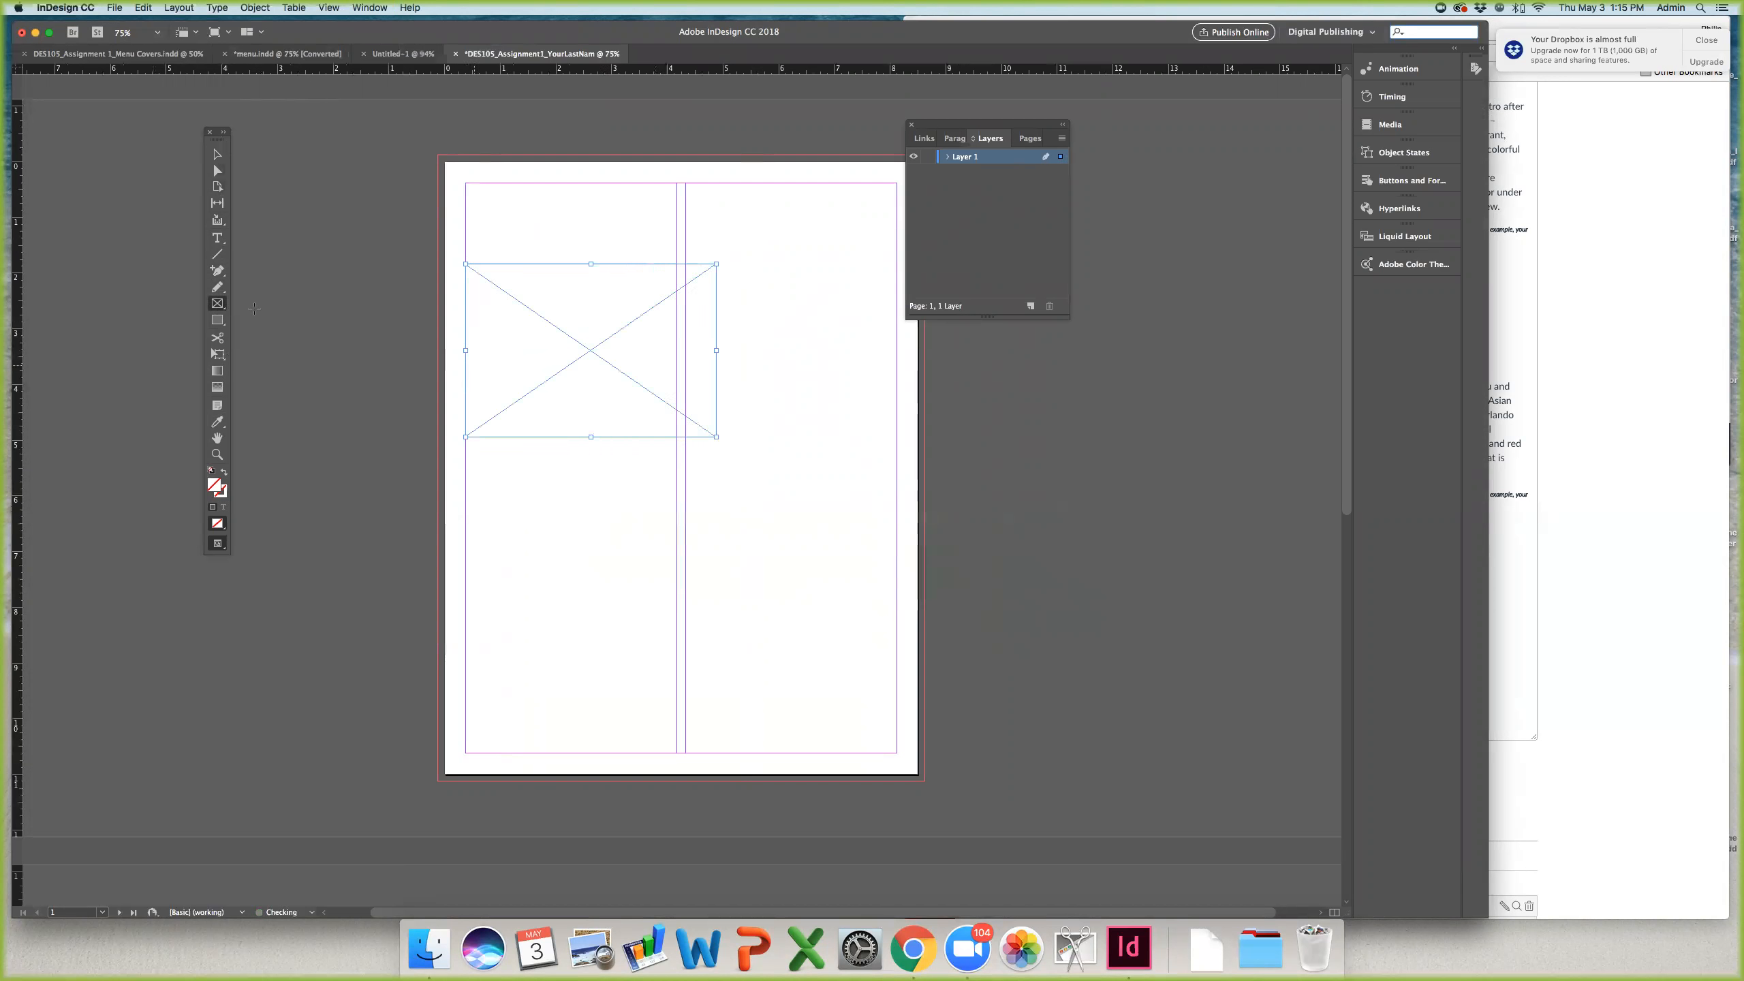
left_click(112, 8)
left_click(134, 183)
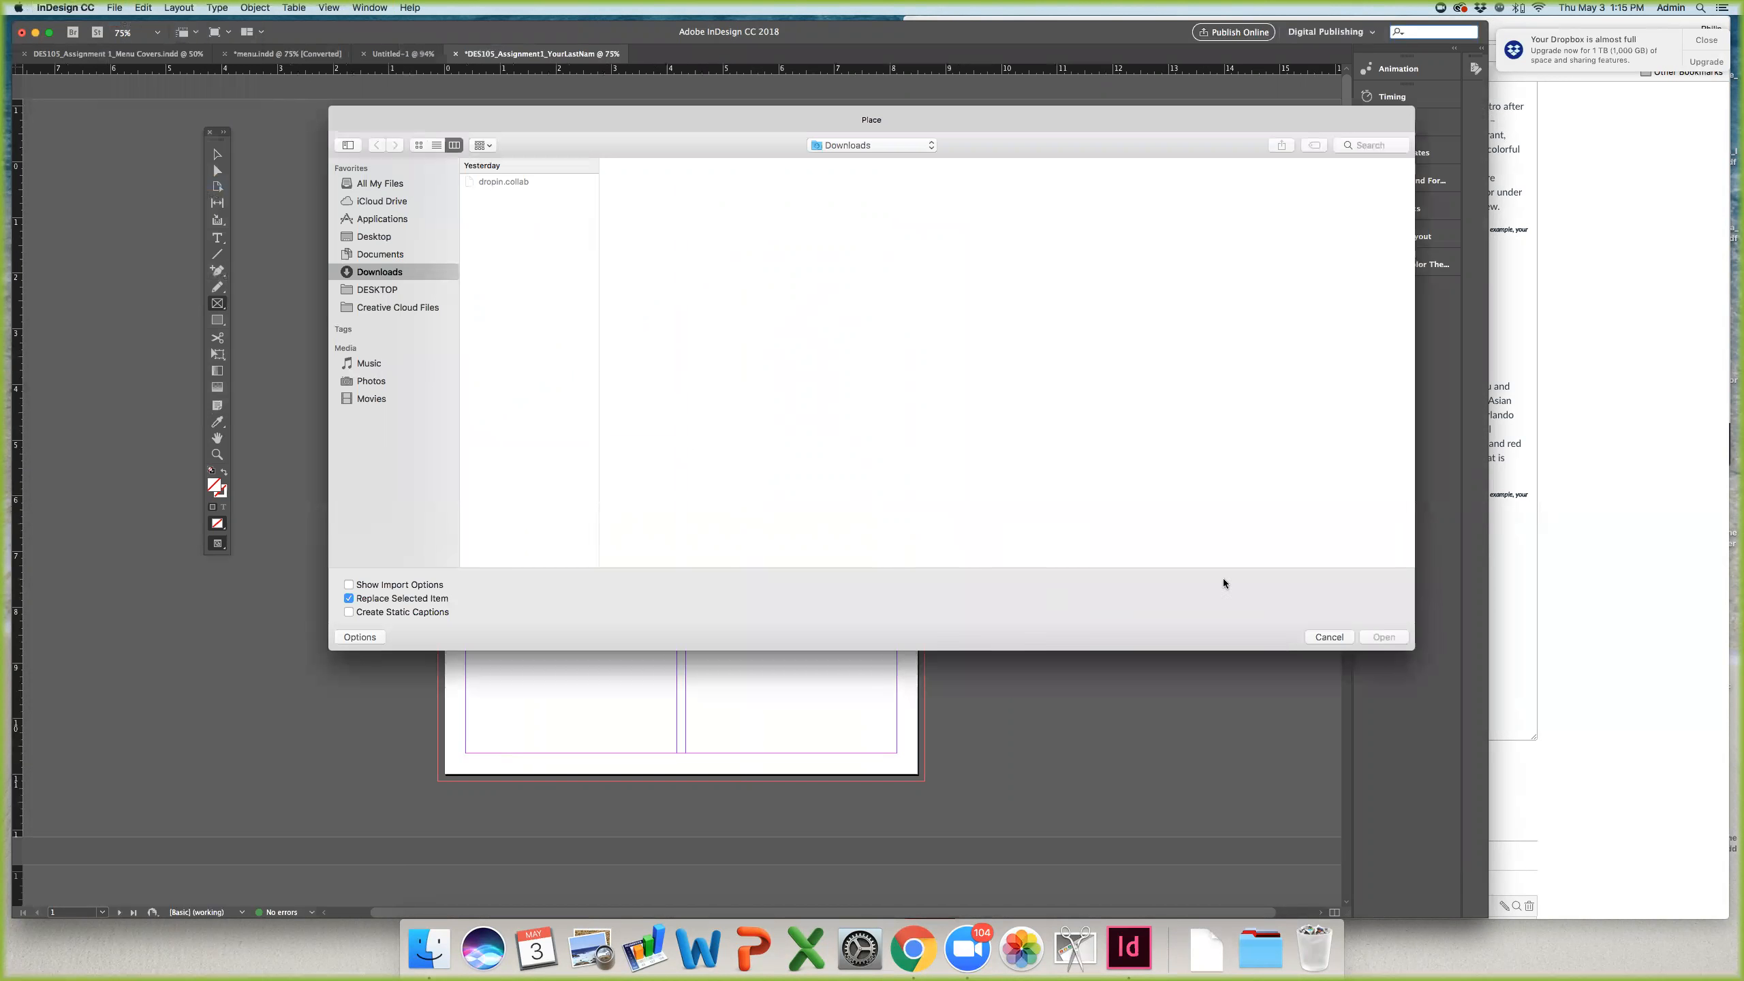
left_click(1329, 637)
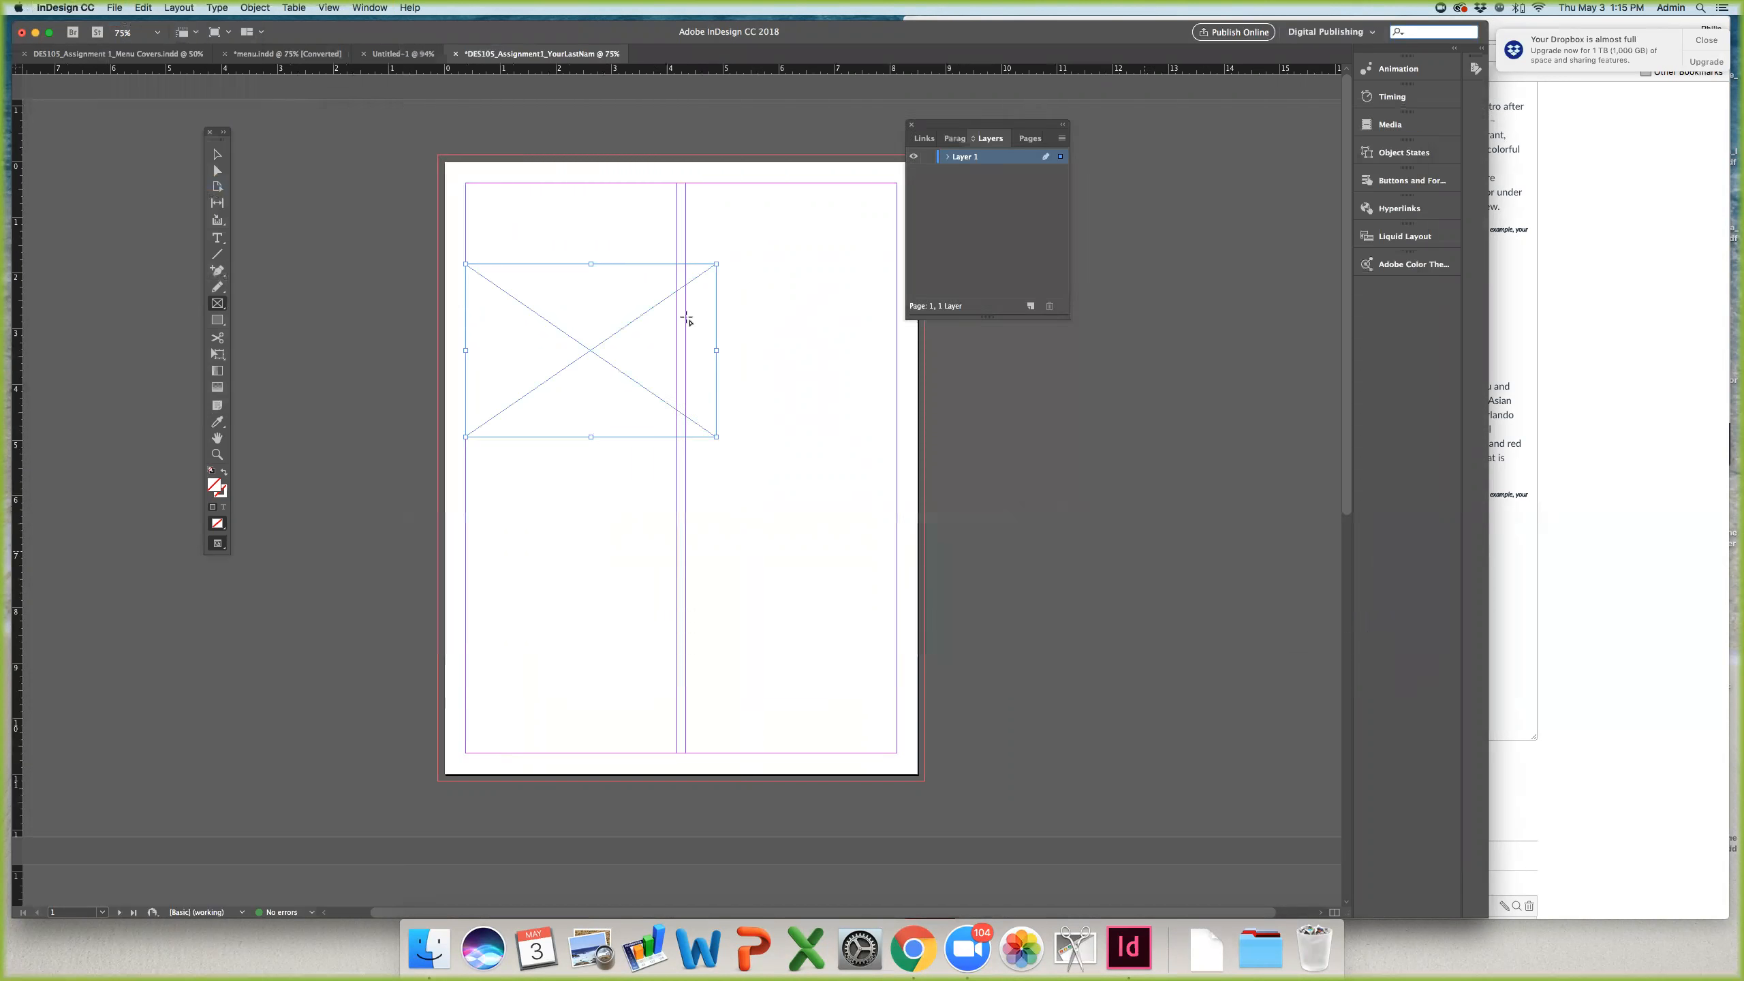
Step: Replace the placeholder frame with the pasted wok + roll logo and position it near the page's top, centred horizontally
left_click(215, 156)
key("BackSpace")
key("super+v")
left_click_drag(724, 390, 731, 227)
left_click_drag(761, 291, 764, 308)
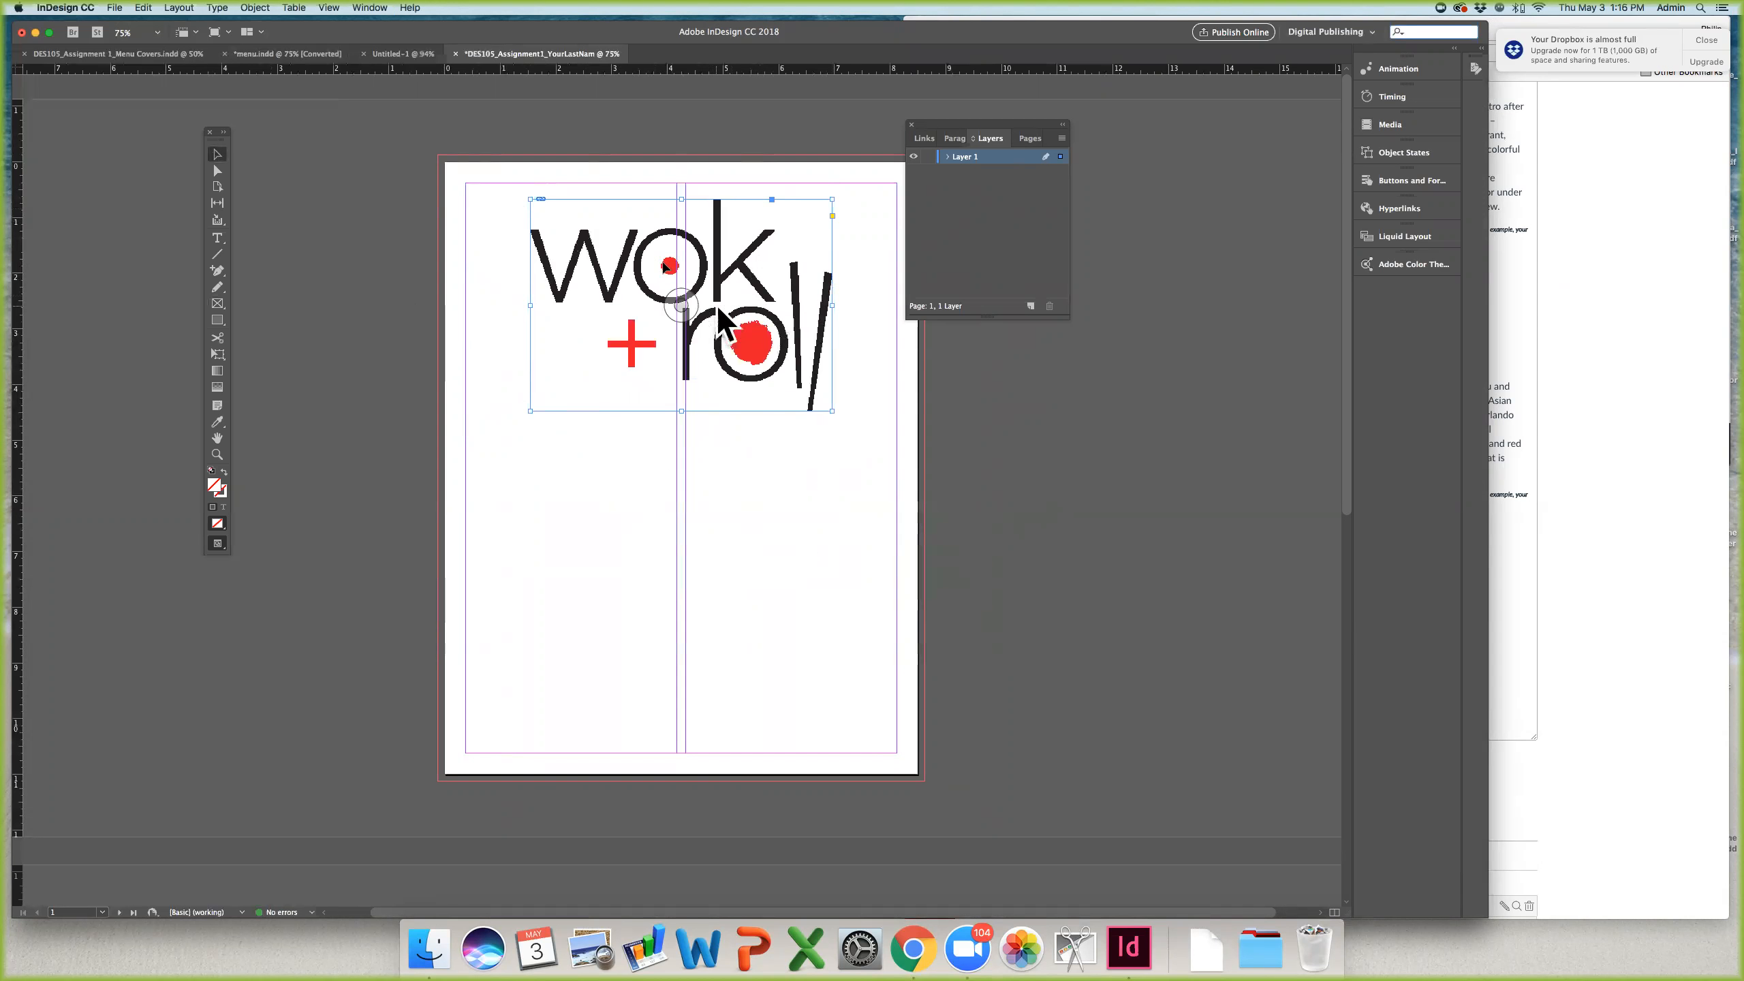
left_click_drag(732, 276, 732, 285)
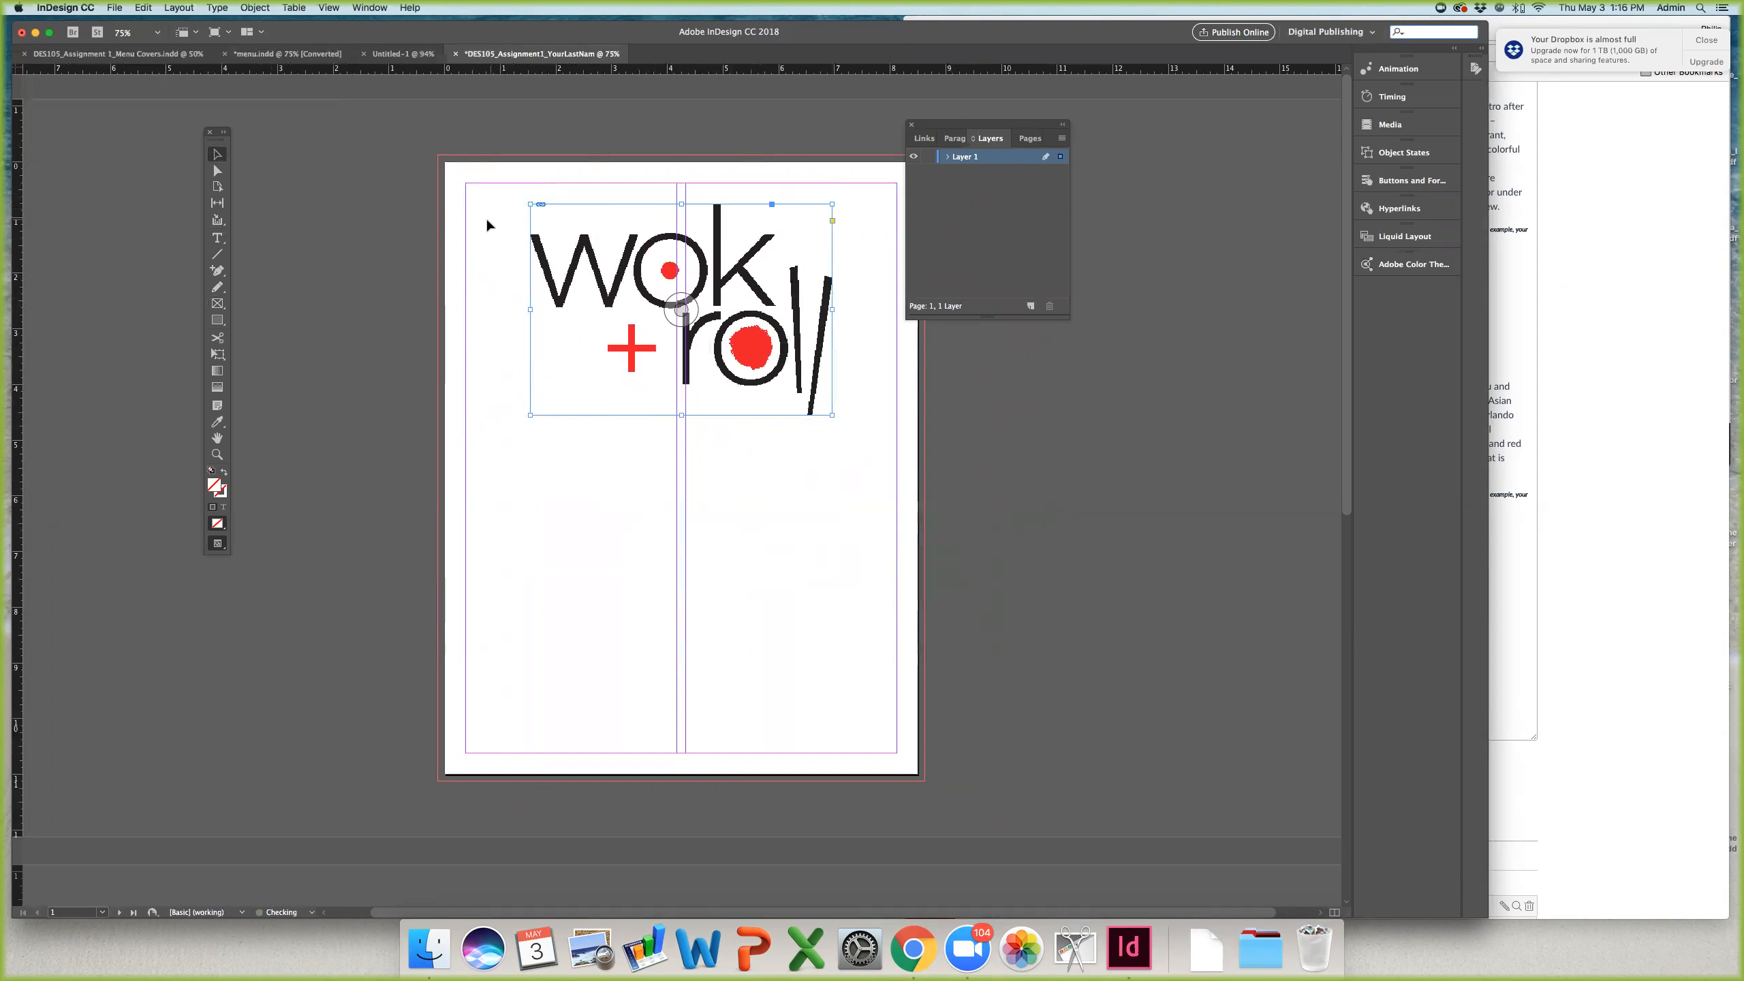
Step: Check the grid and guide options, including Snap to Guides and Smart Guides
left_click(330, 7)
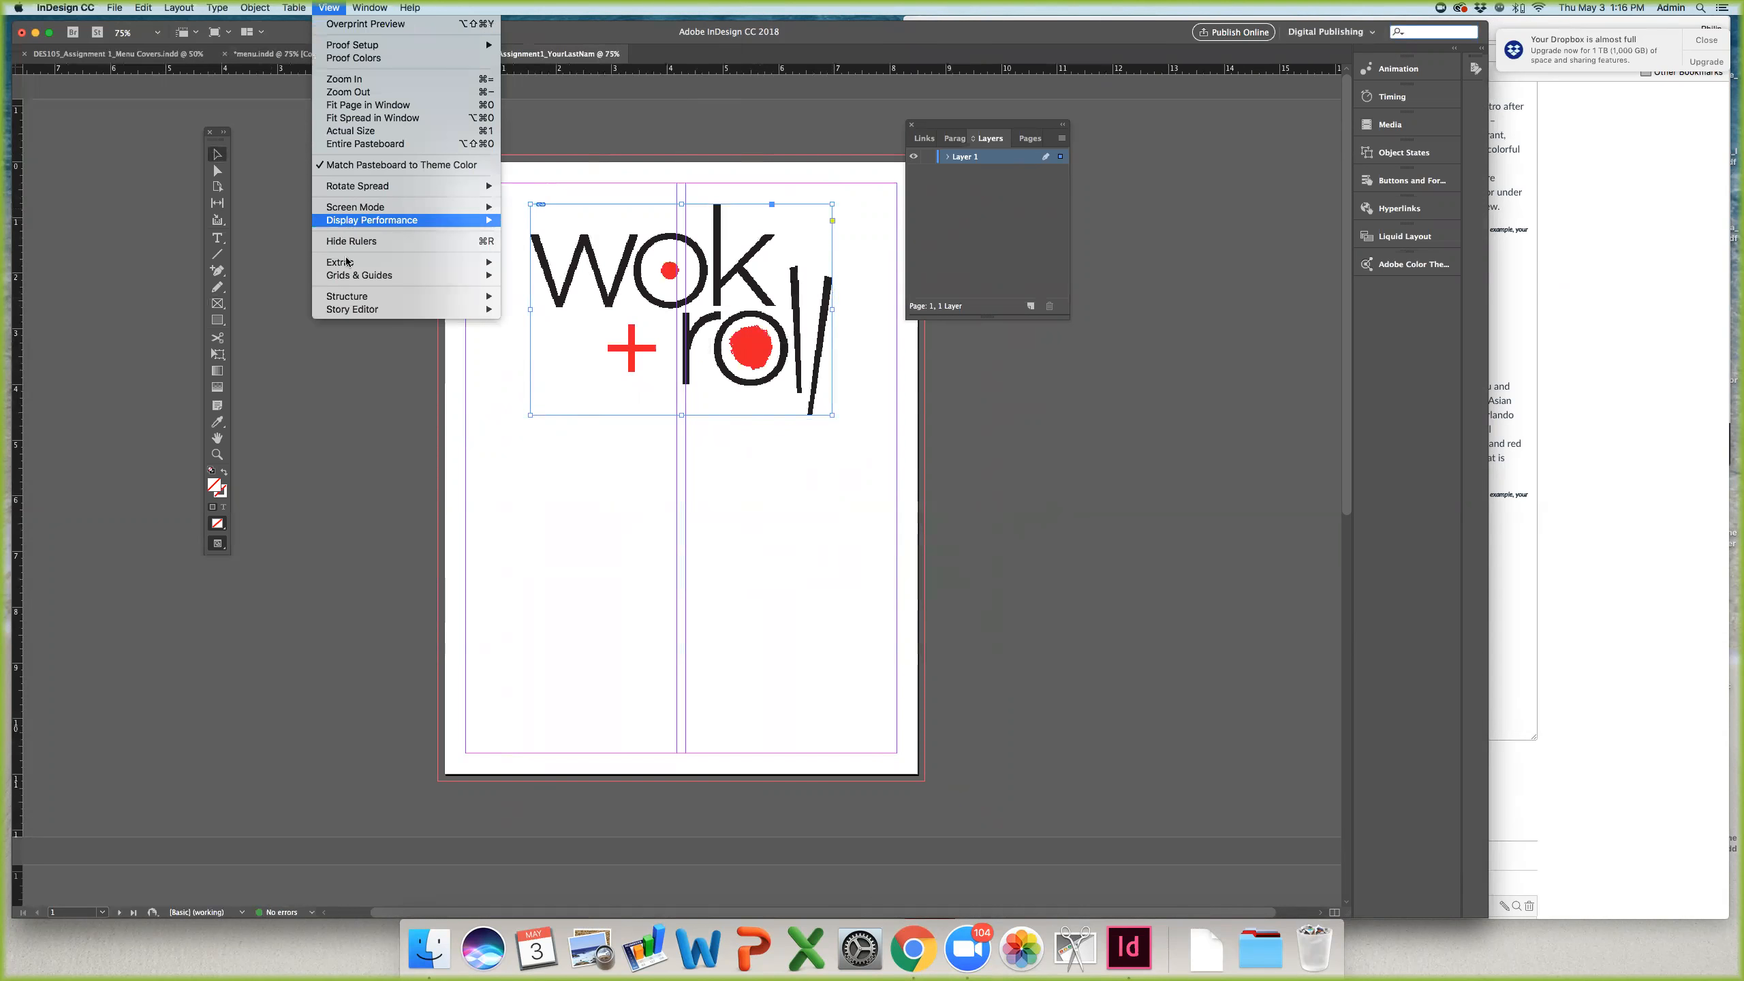
mouse_move(352, 276)
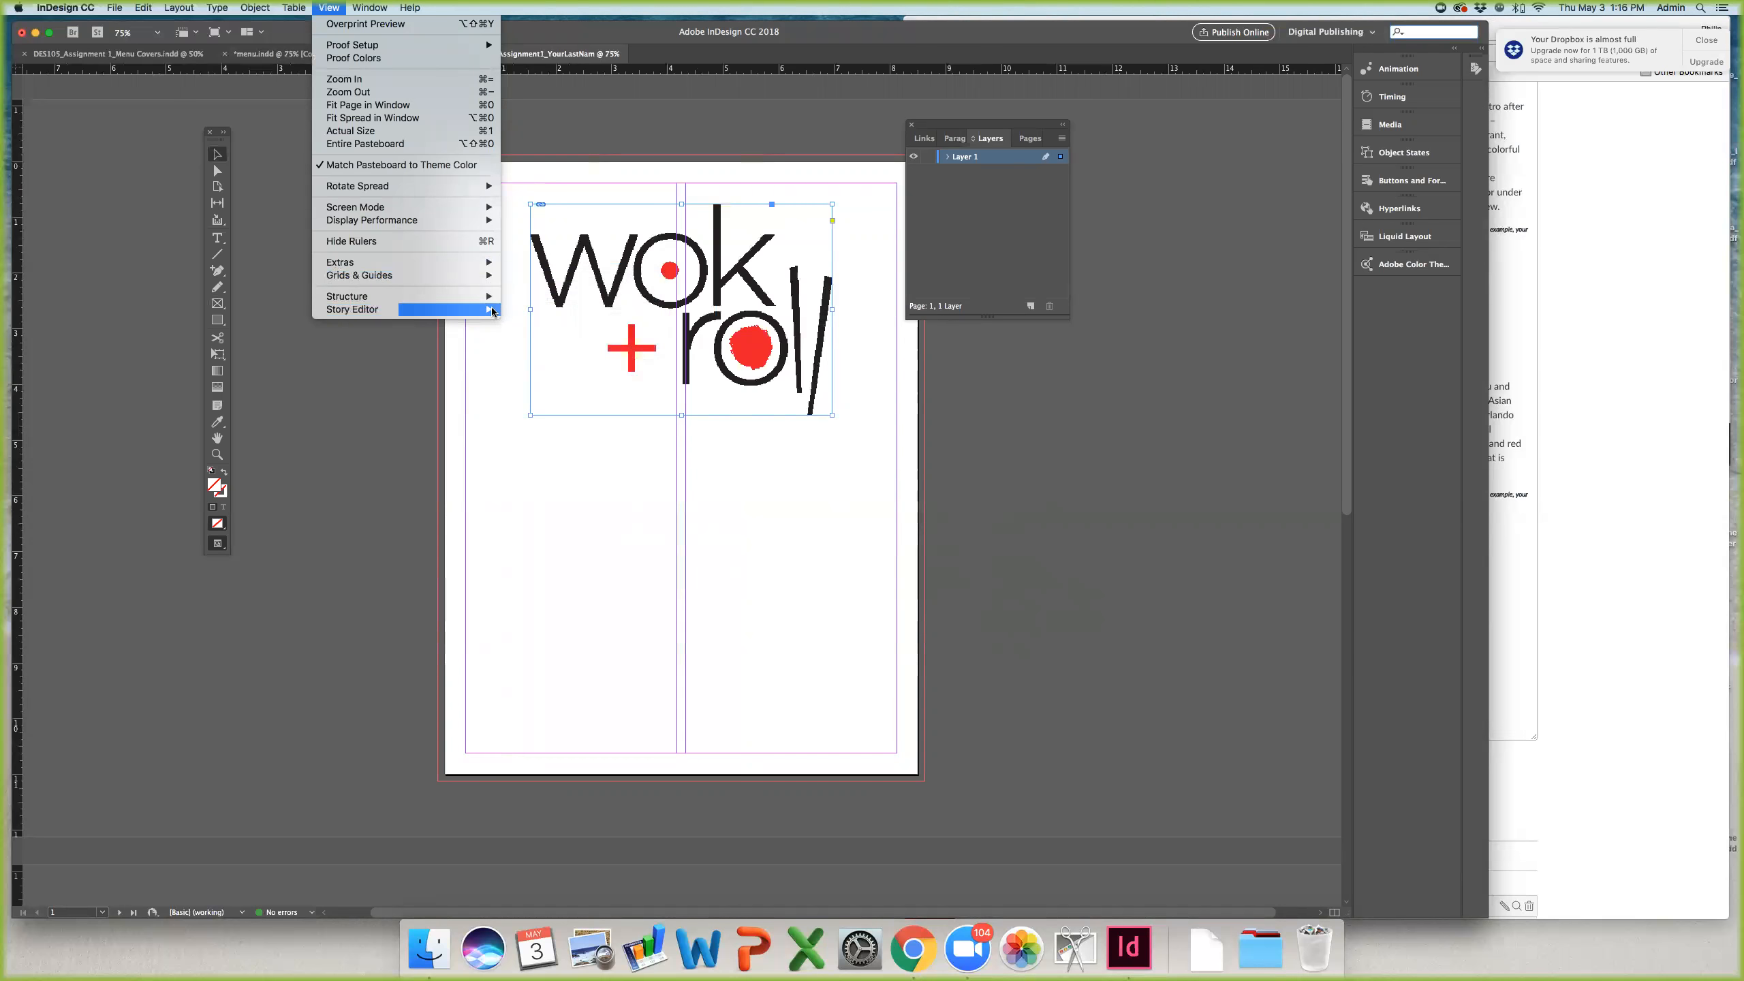
mouse_move(473, 275)
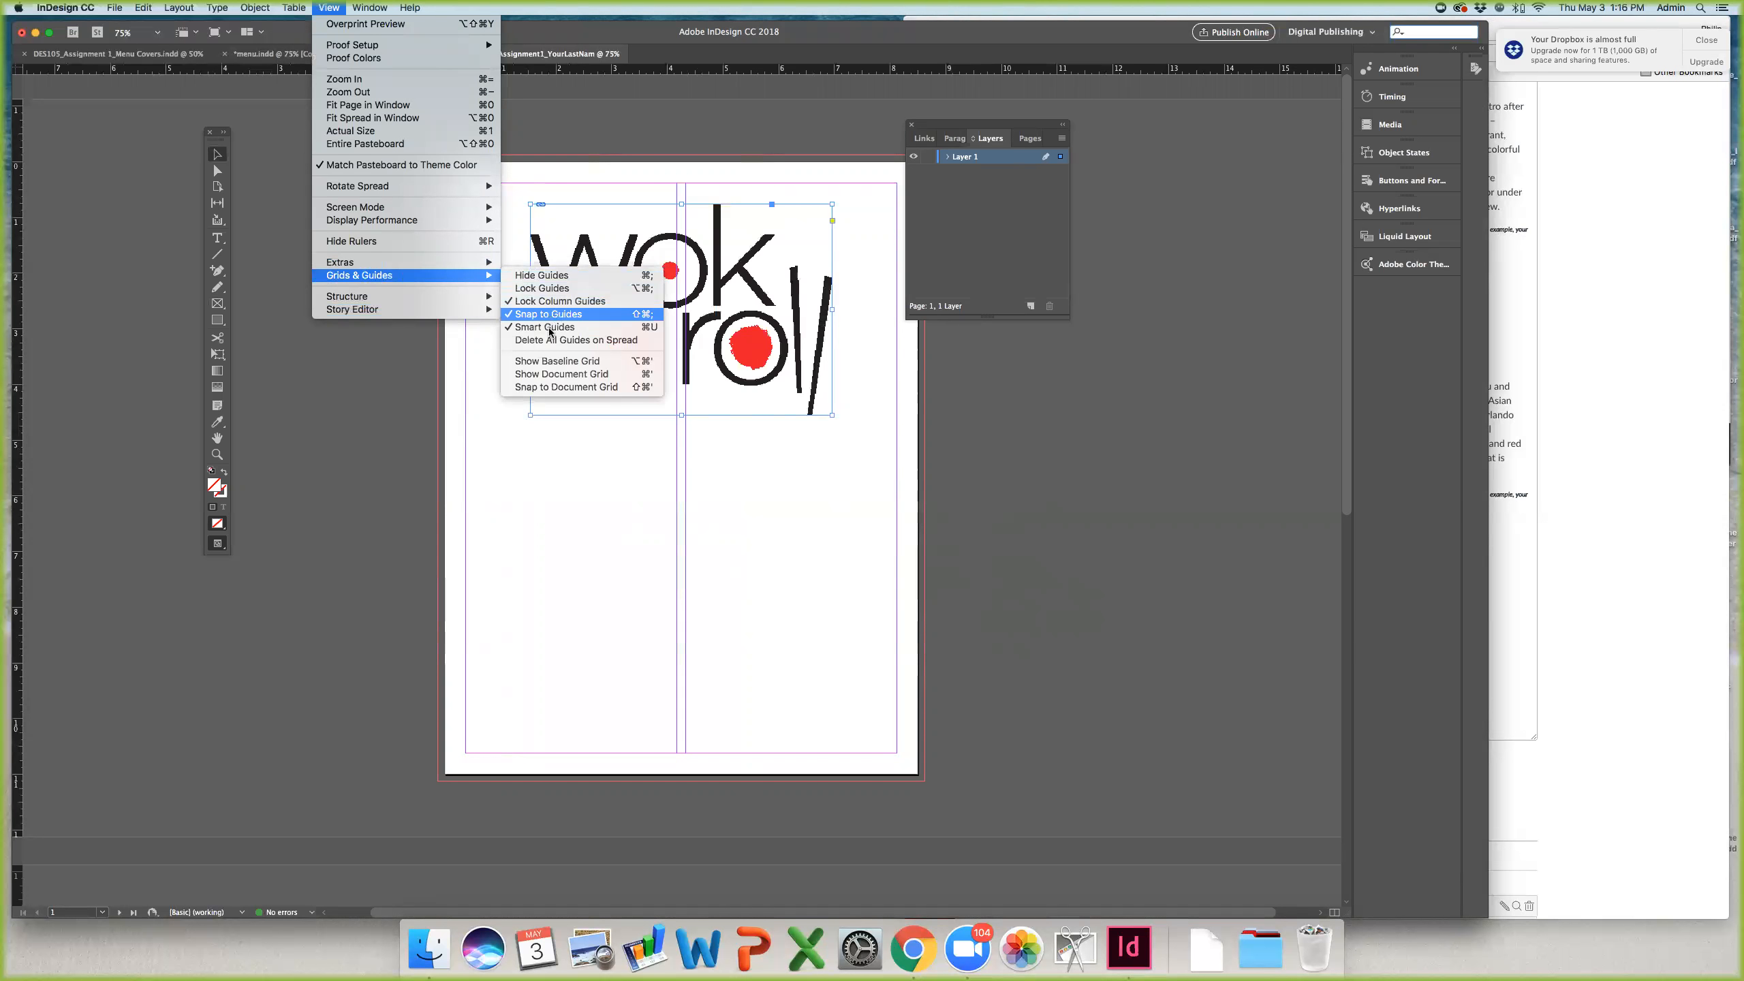
left_click(669, 173)
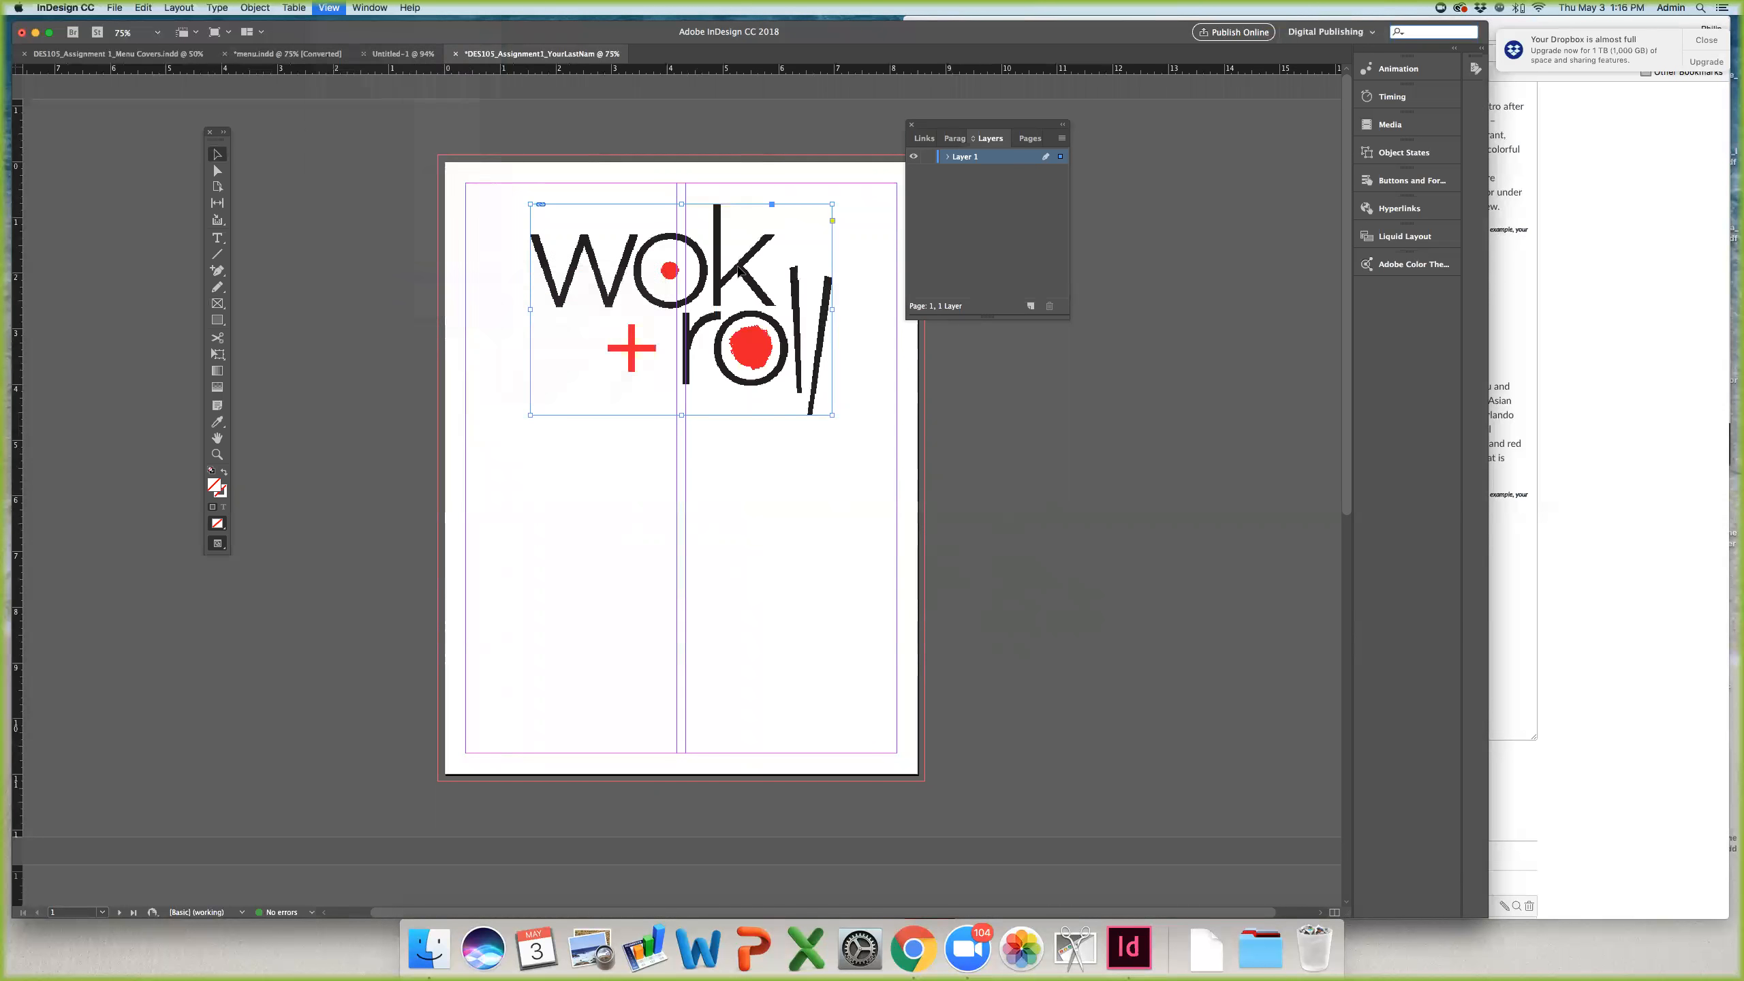
Step: Fine-tune the logo's position so it aligns with the page's vertical centreline, and deselect it
left_click_drag(721, 269, 729, 270)
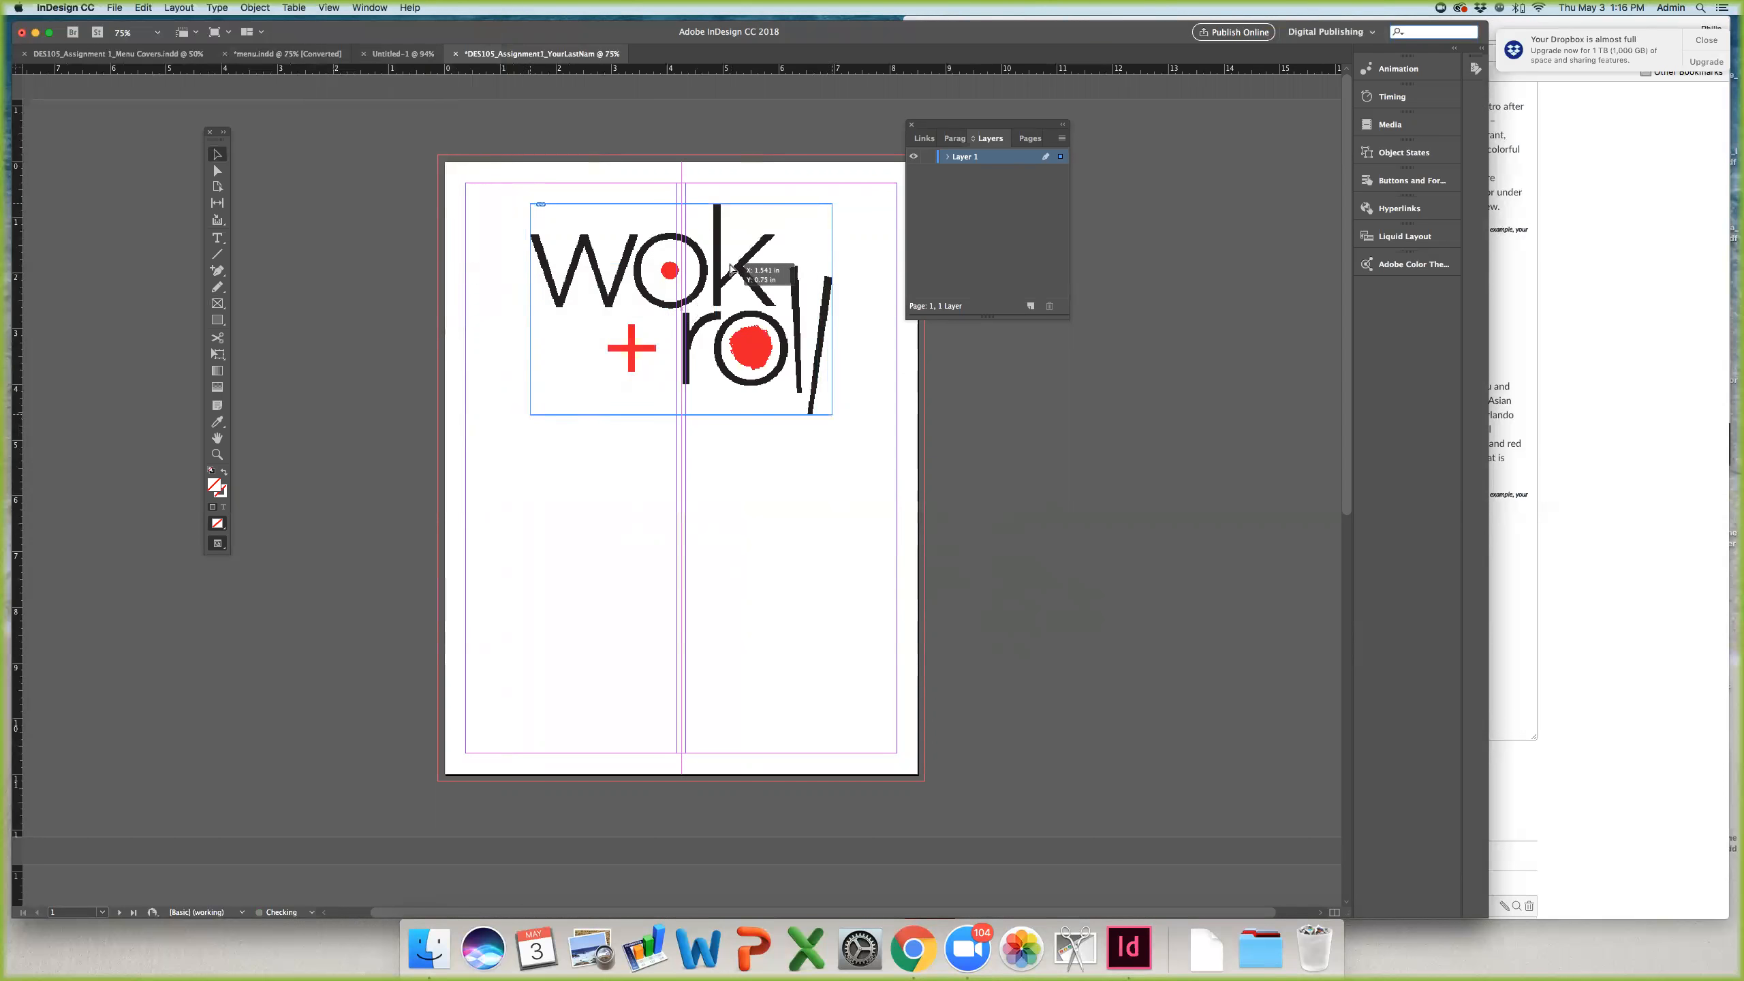
left_click_drag(729, 270, 728, 268)
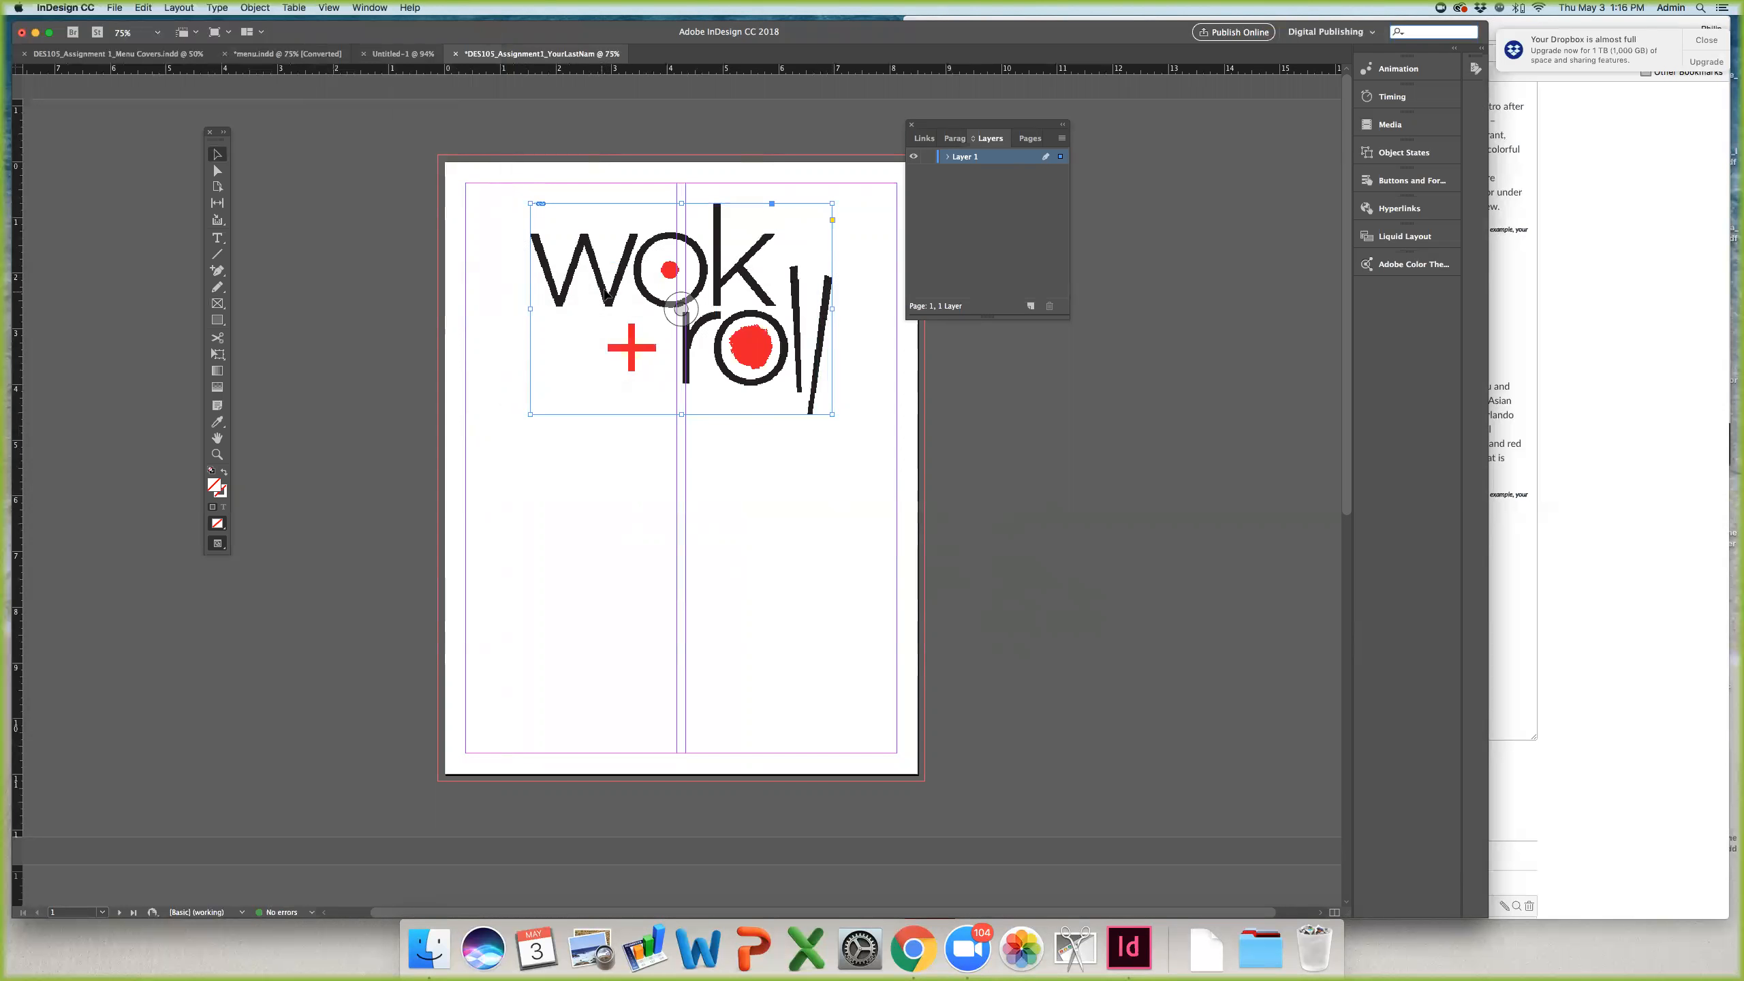
left_click(433, 273)
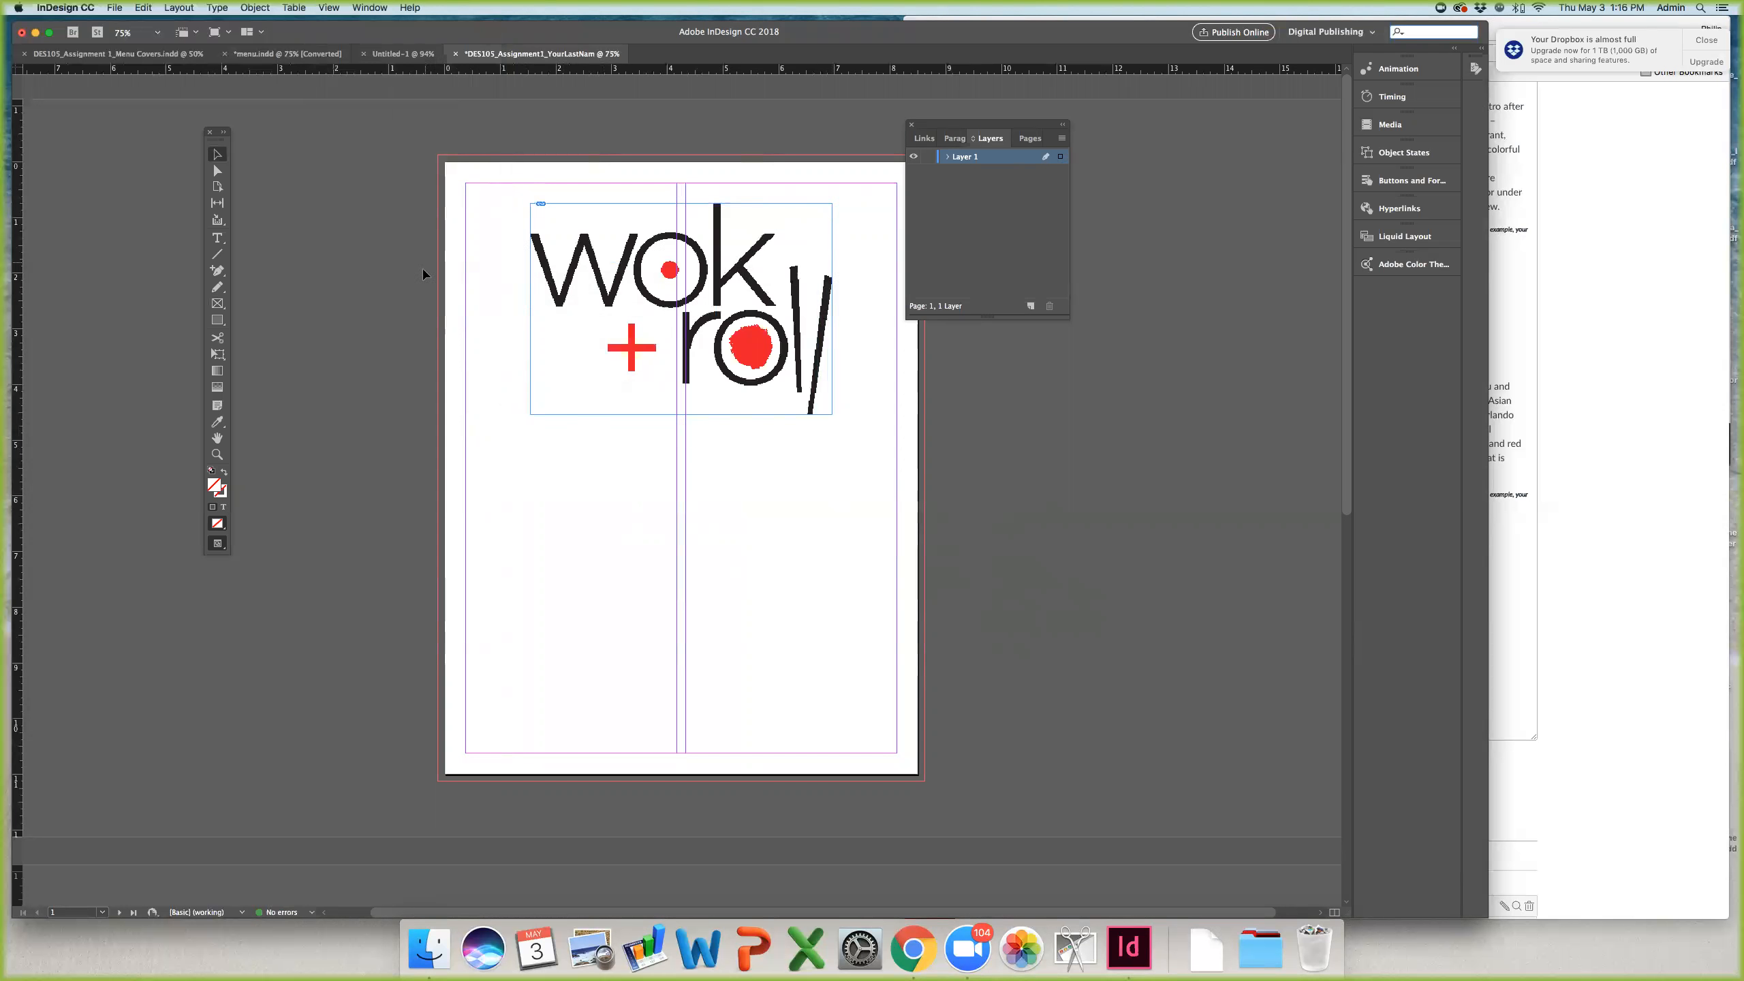
Step: Draw a rectangle about 1 in tall along the page's bottom edge, spanning from bleed to bleed
left_click(219, 321)
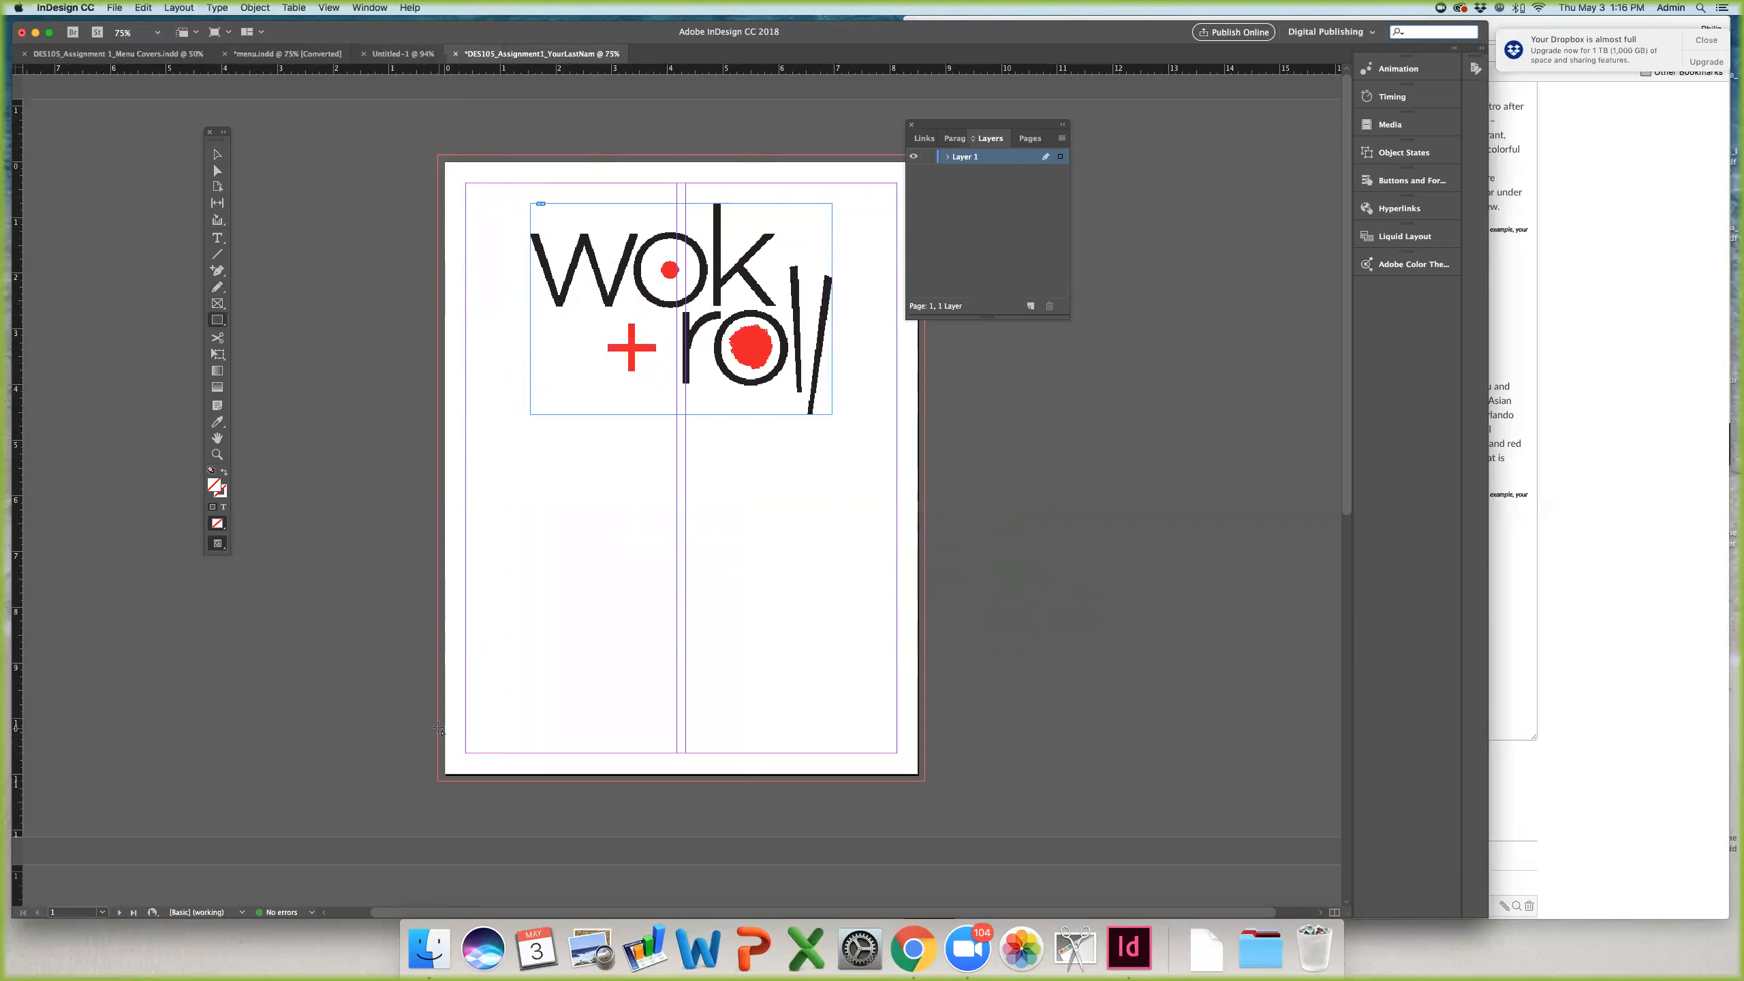
left_click_drag(438, 725, 927, 784)
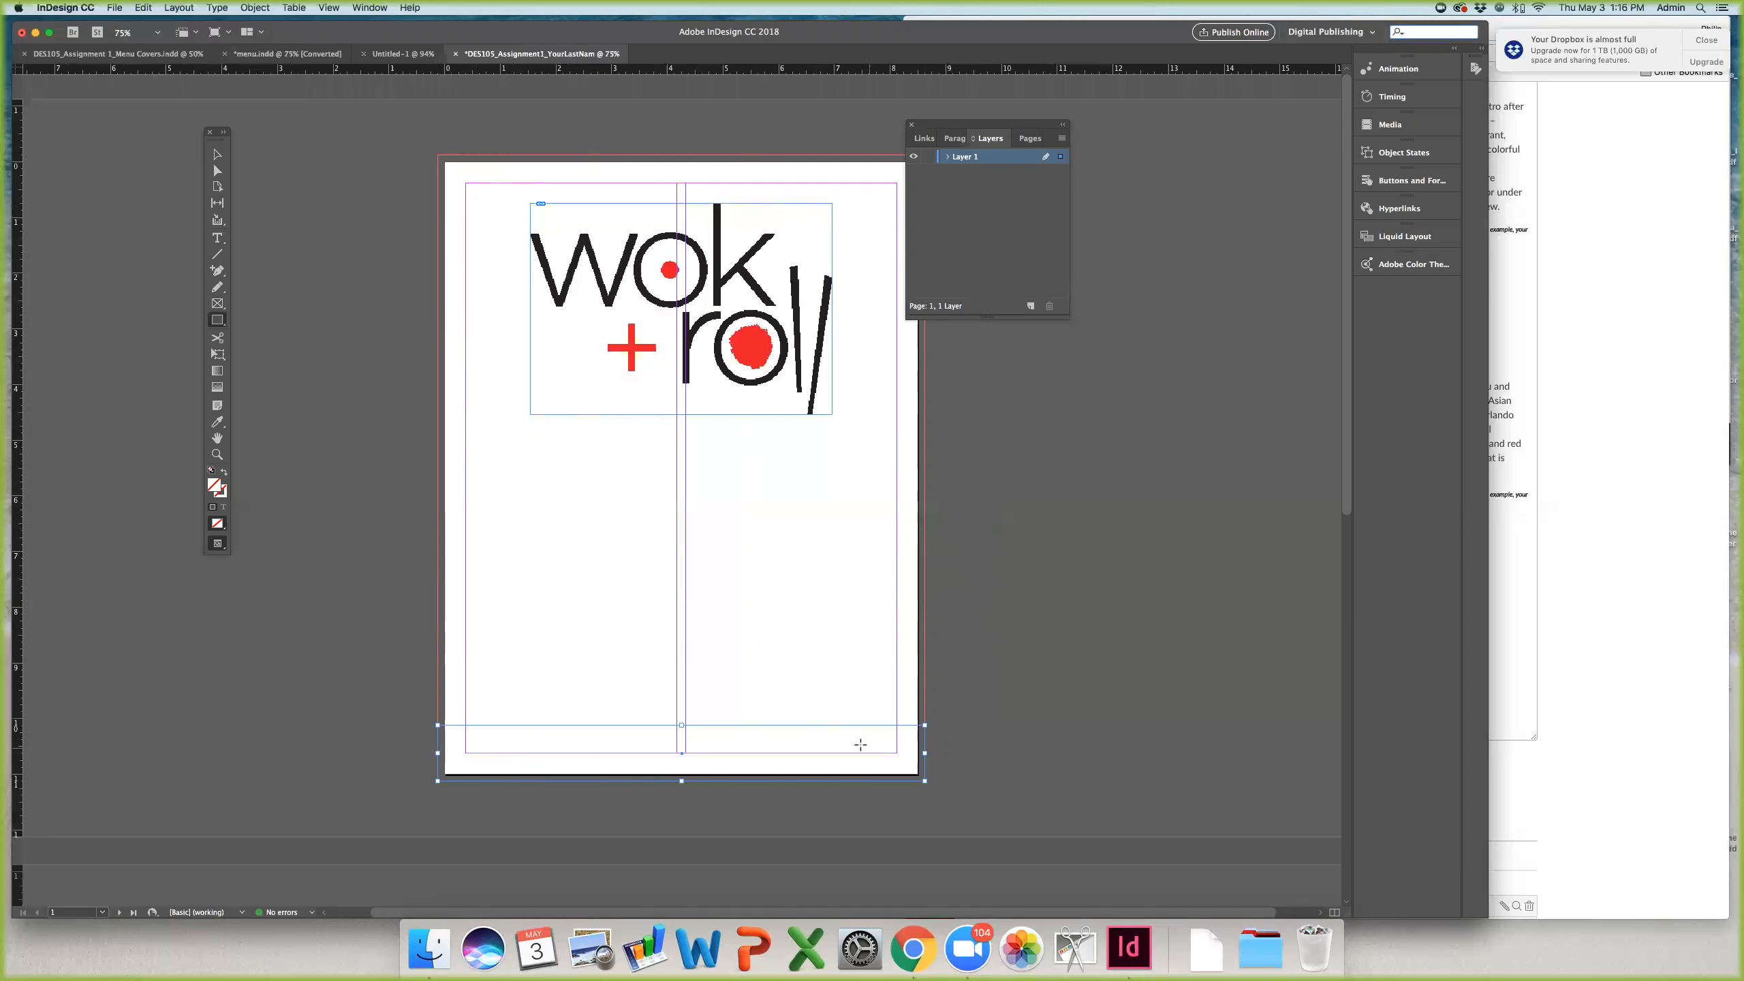
left_click(216, 154)
Step: Try filling the bottom rectangle with red f11f20 from the Color Picker, and undo the fill
double_click(214, 491)
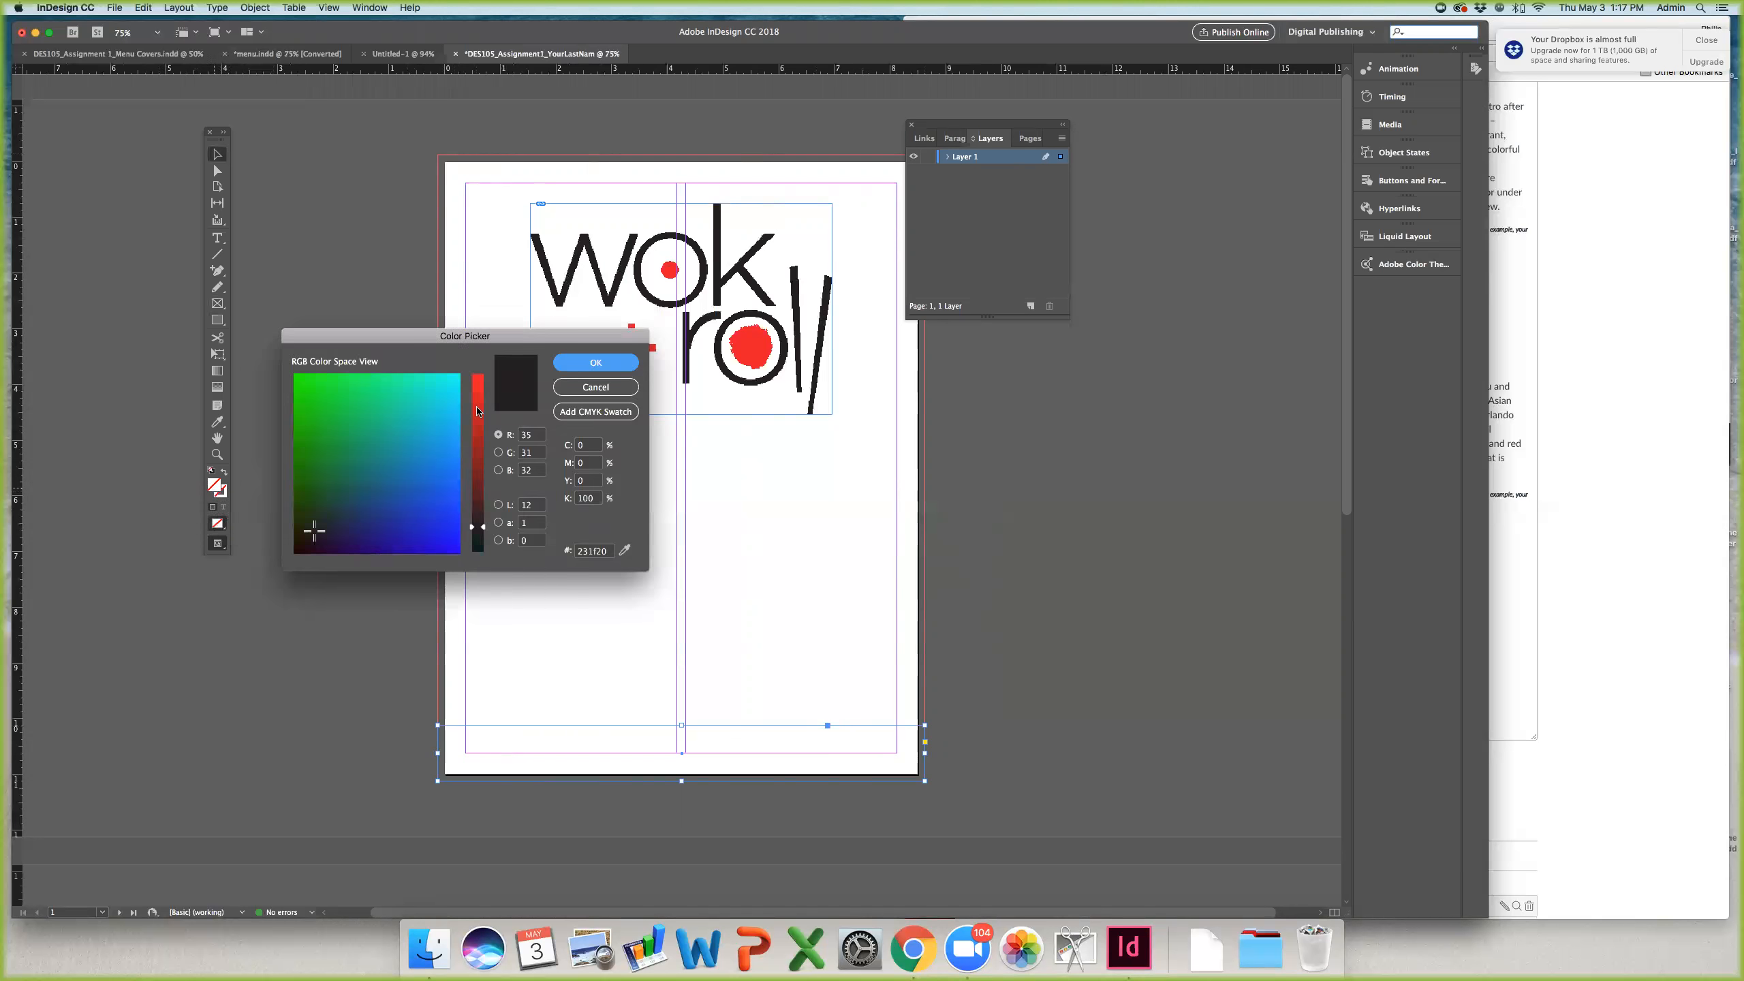
left_click(478, 388)
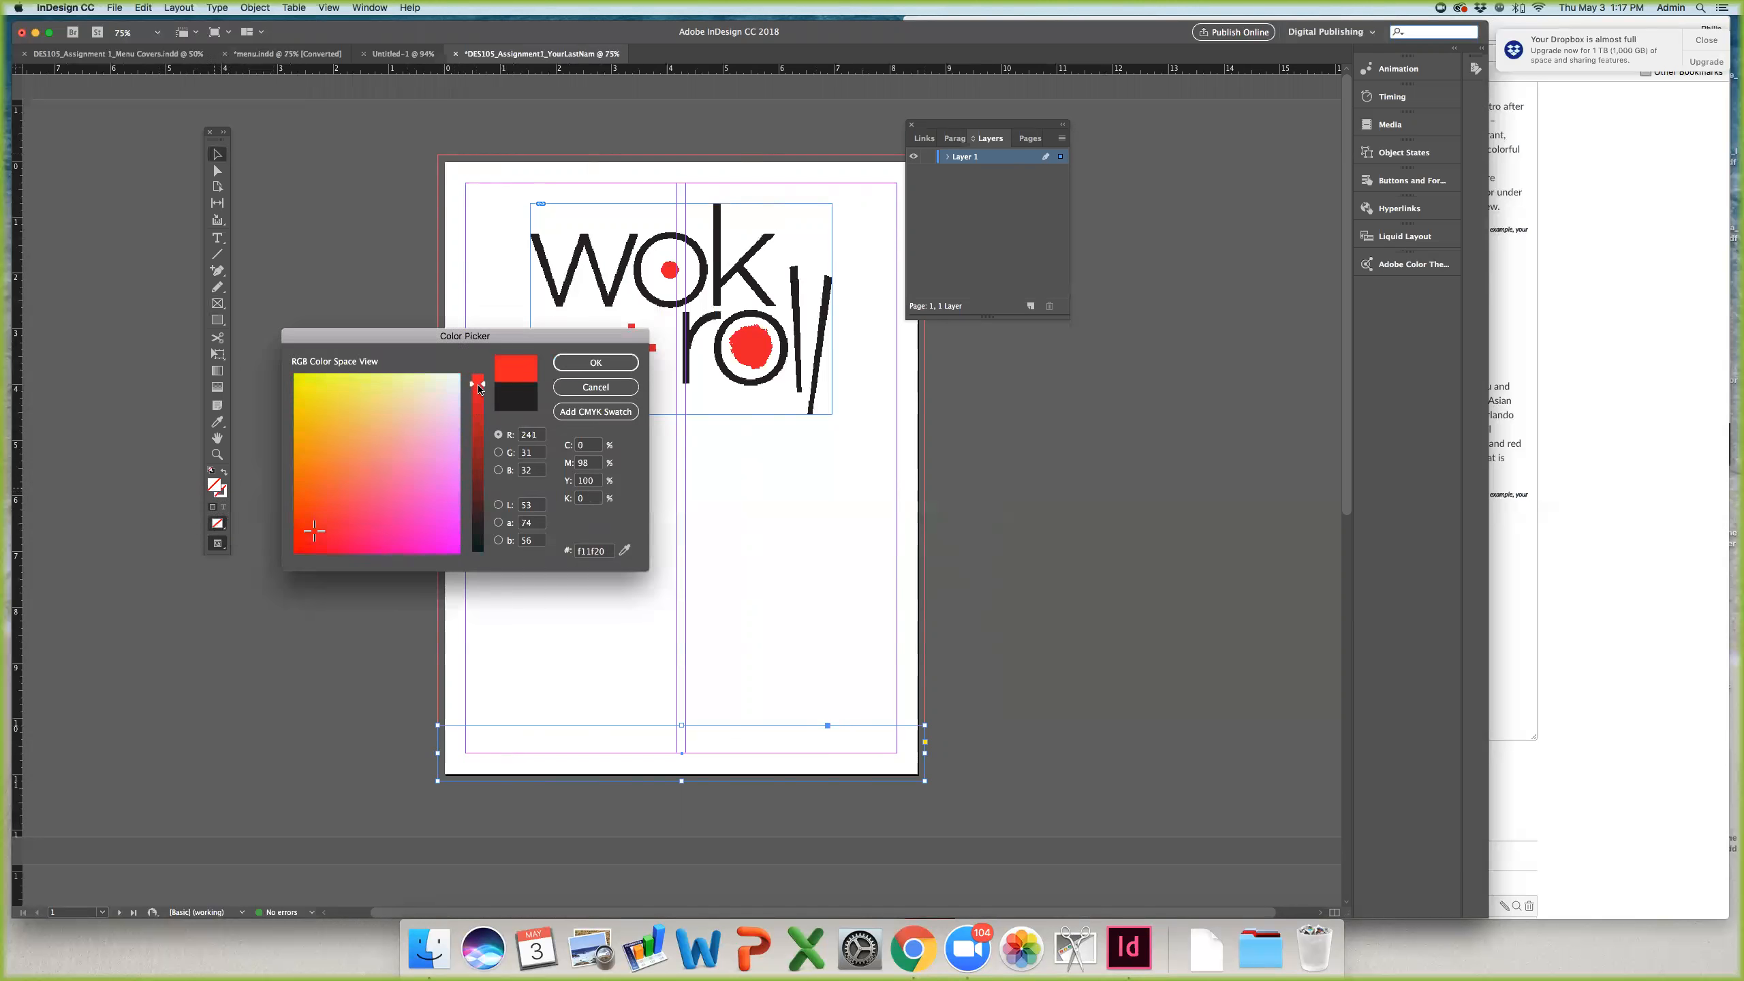
left_click(580, 363)
left_click(637, 667)
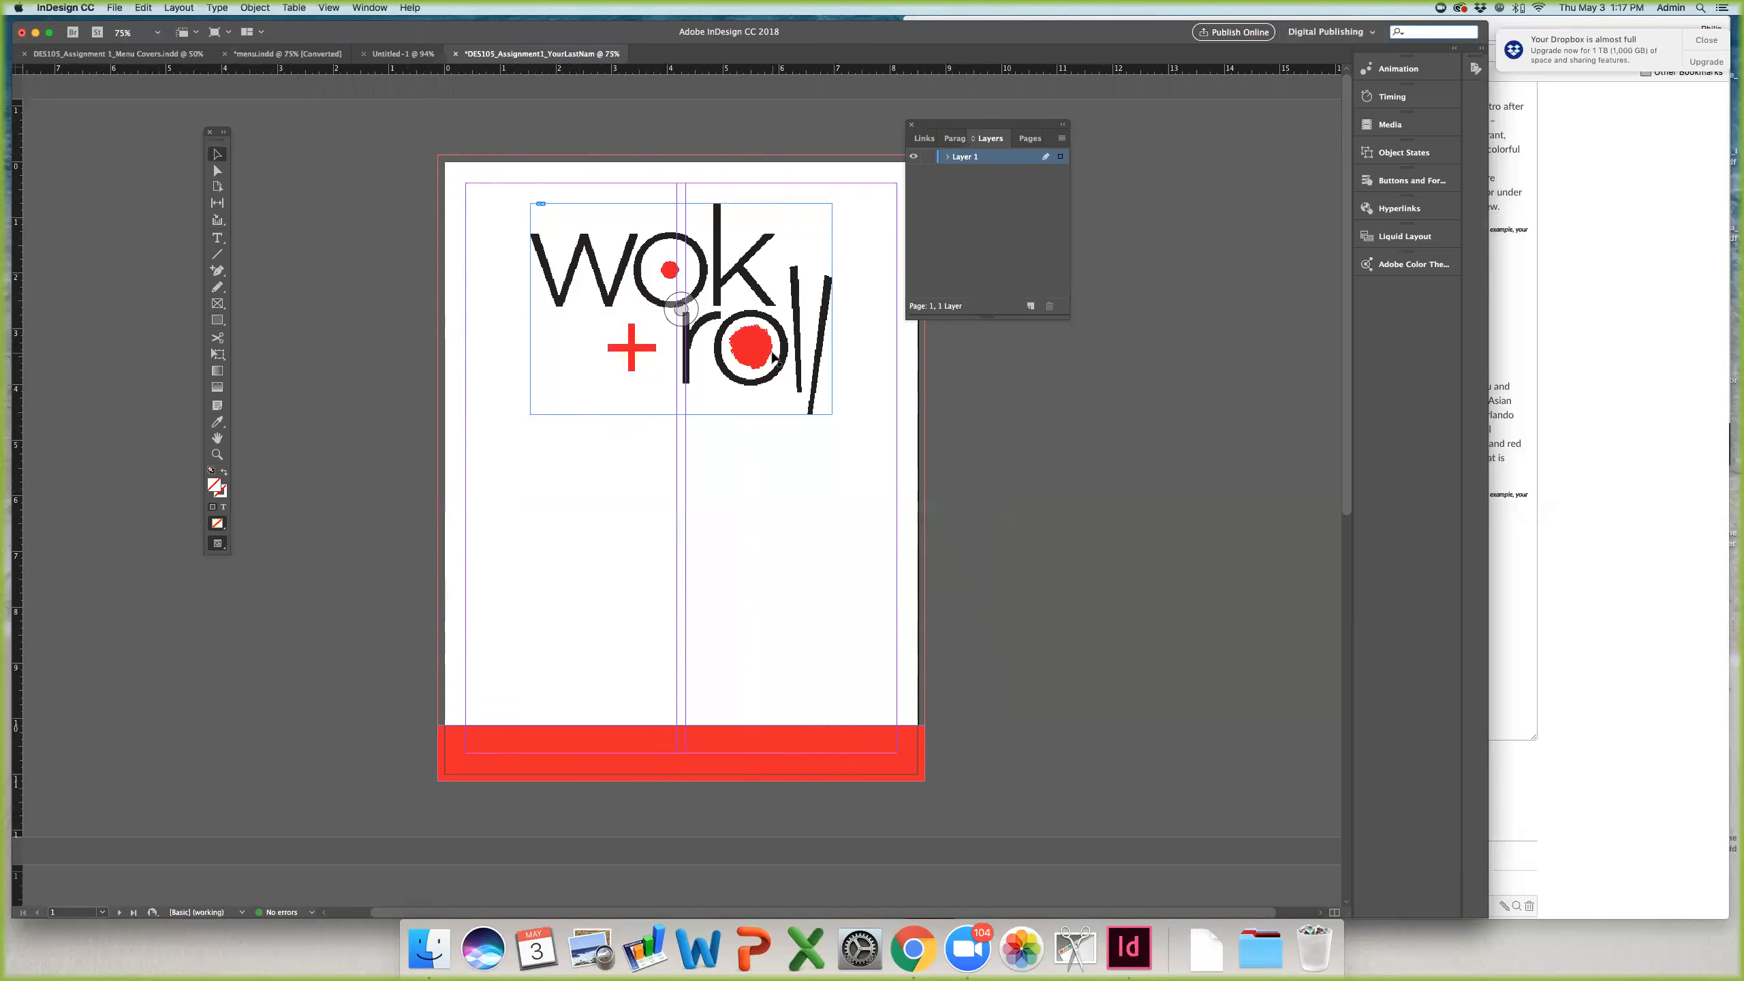
key("super+z")
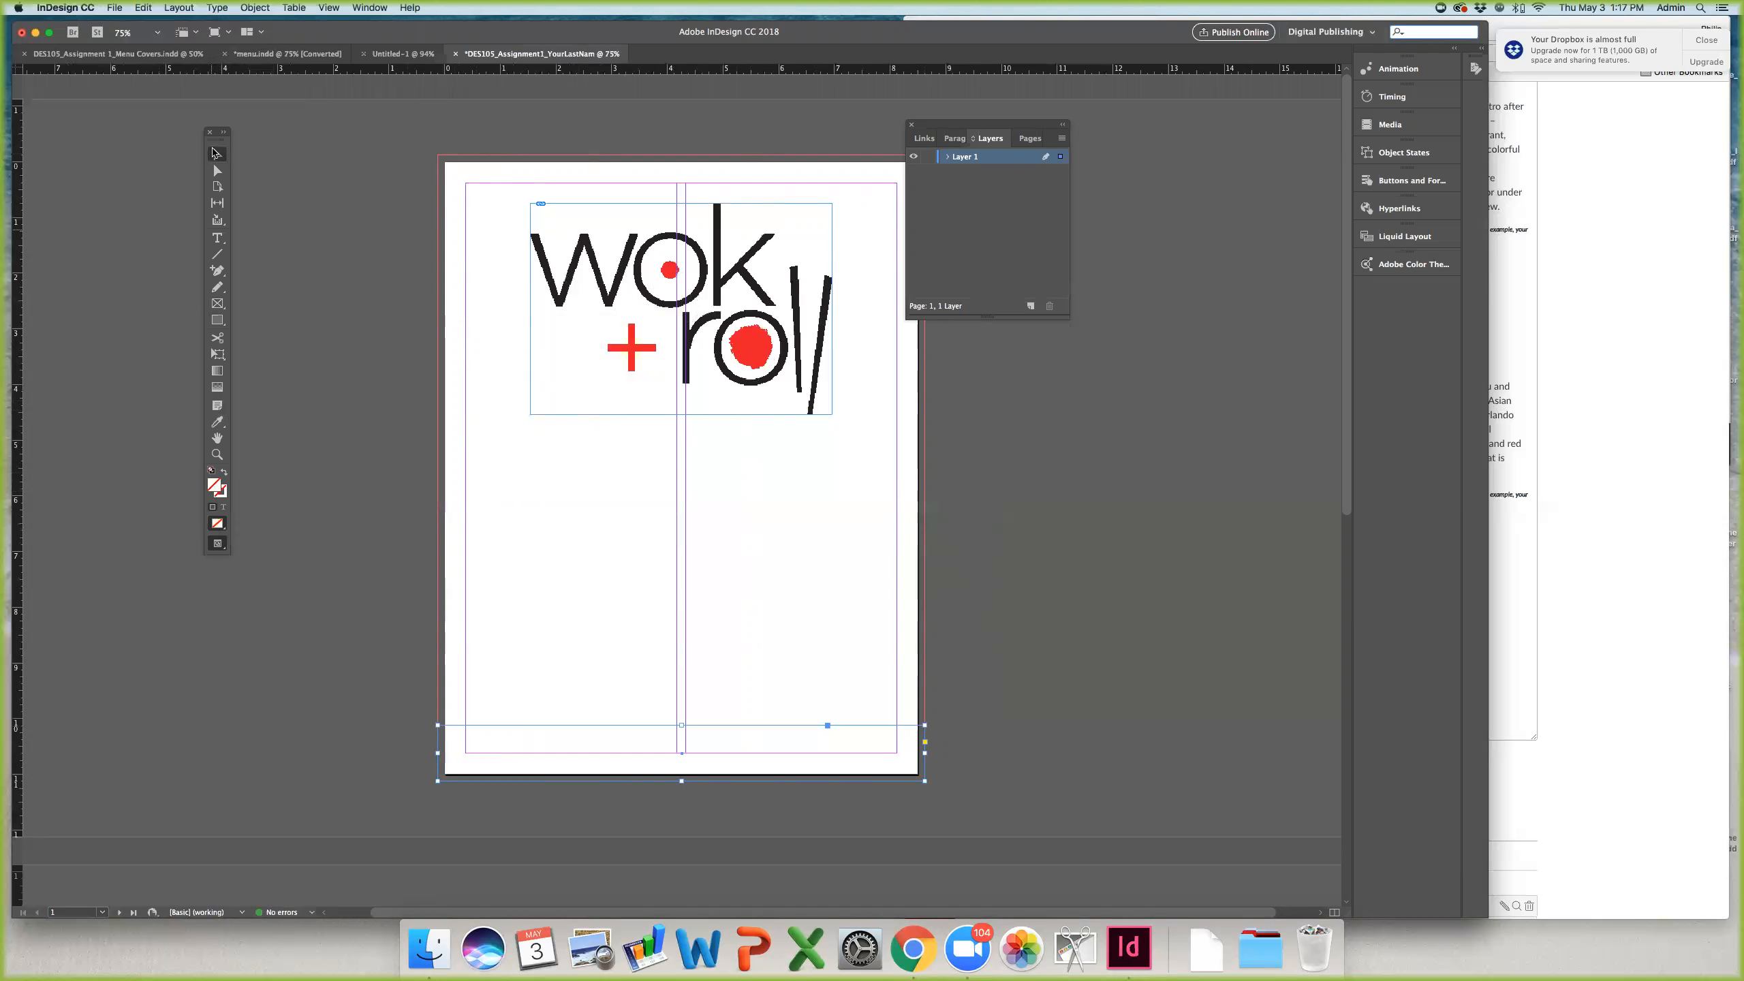
Step: Fill the bottom rectangle with the red sampled by Eyedropper from the circle inside the logo's lower "o"
left_click(216, 425)
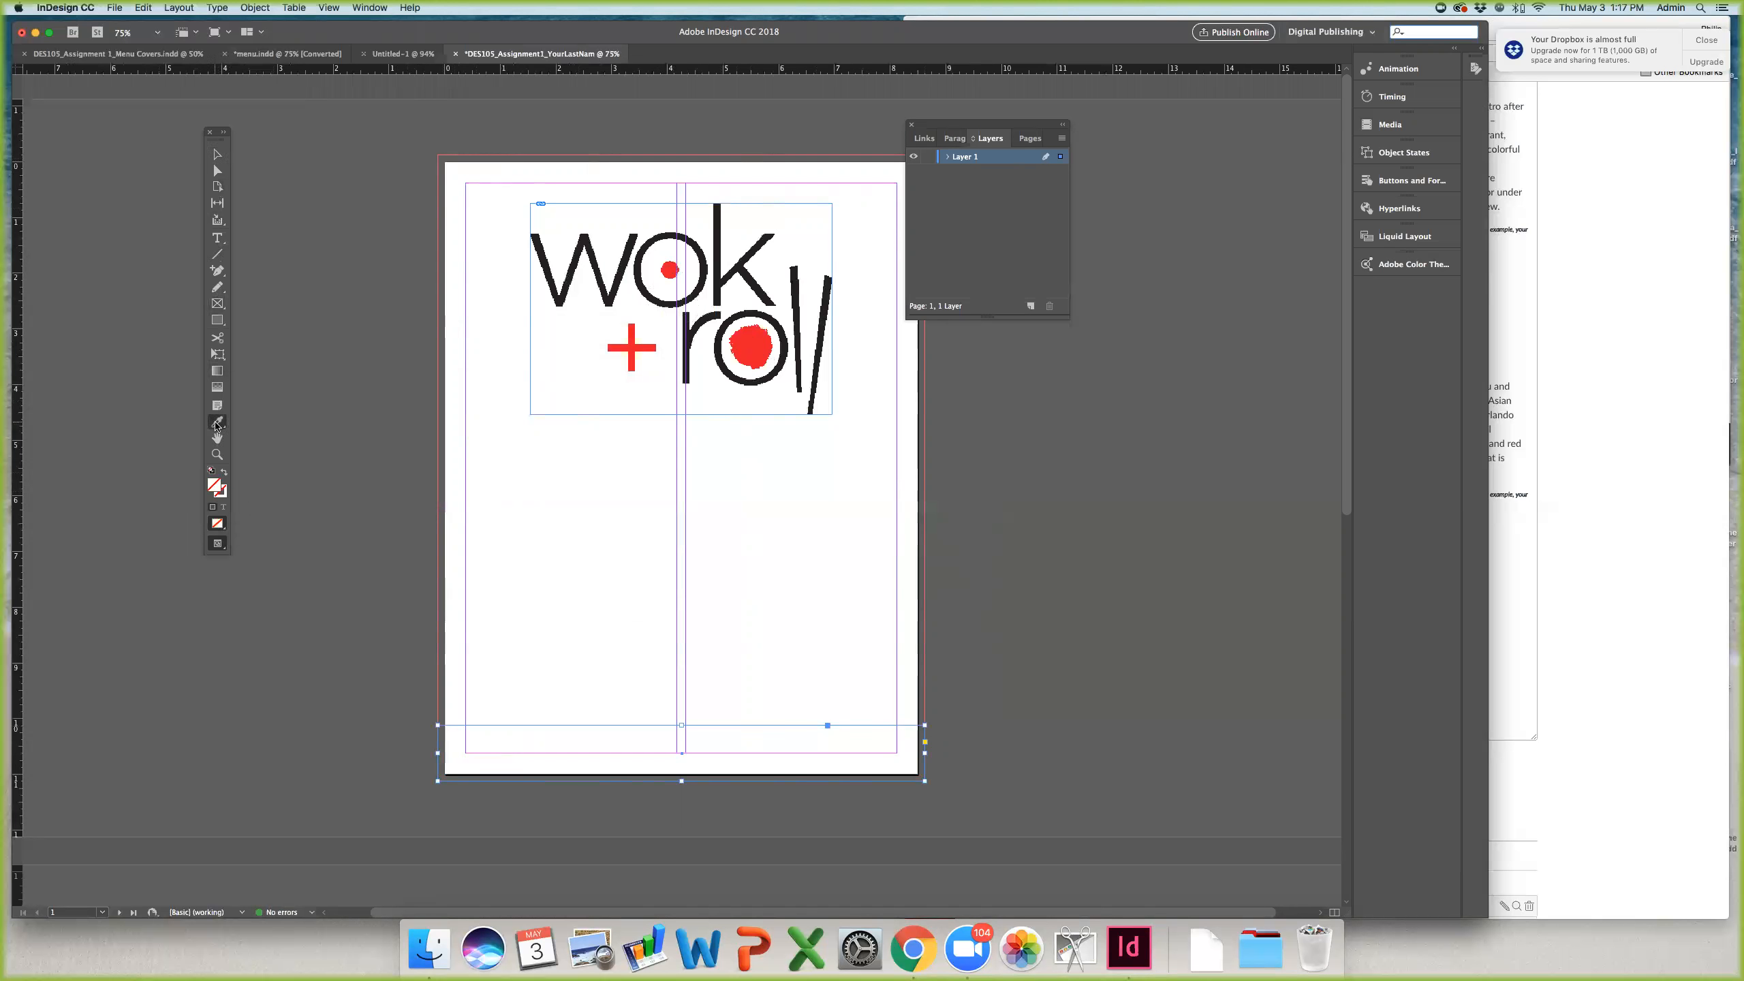
left_click(755, 338)
left_click(1000, 533)
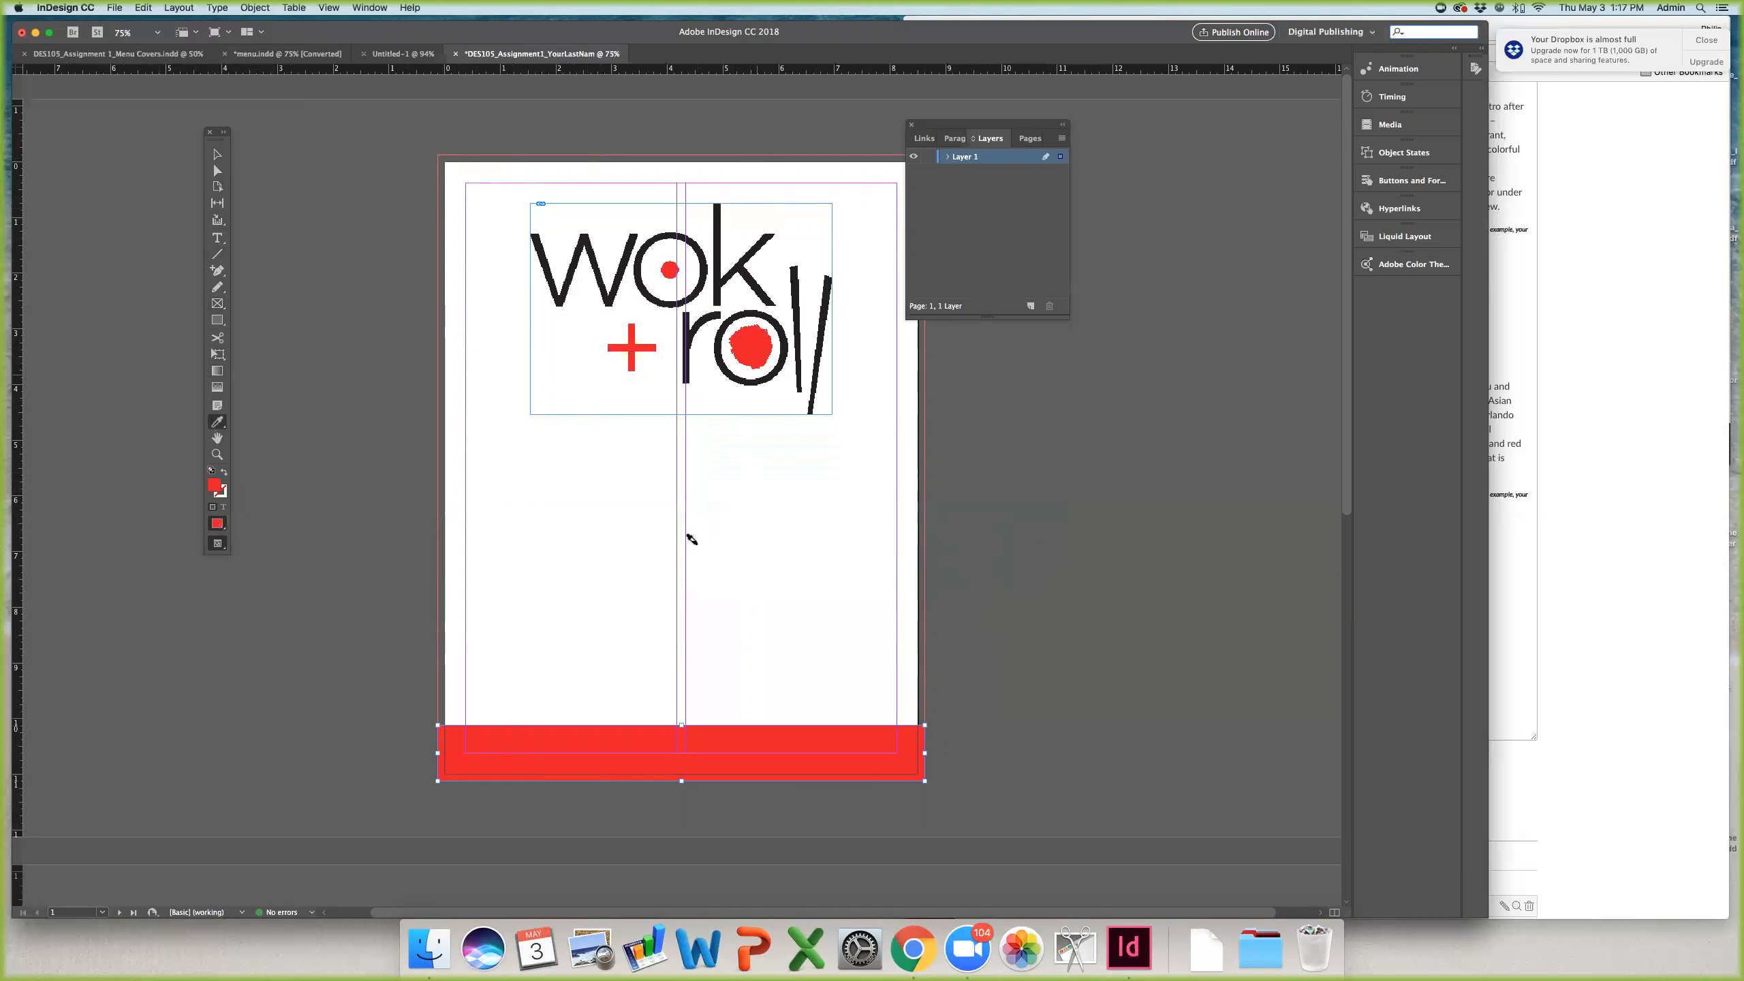
Step: Preview the page without its guides, and make the red band slightly shorter by lowering its top edge
key("v")
key("w")
left_click(665, 654)
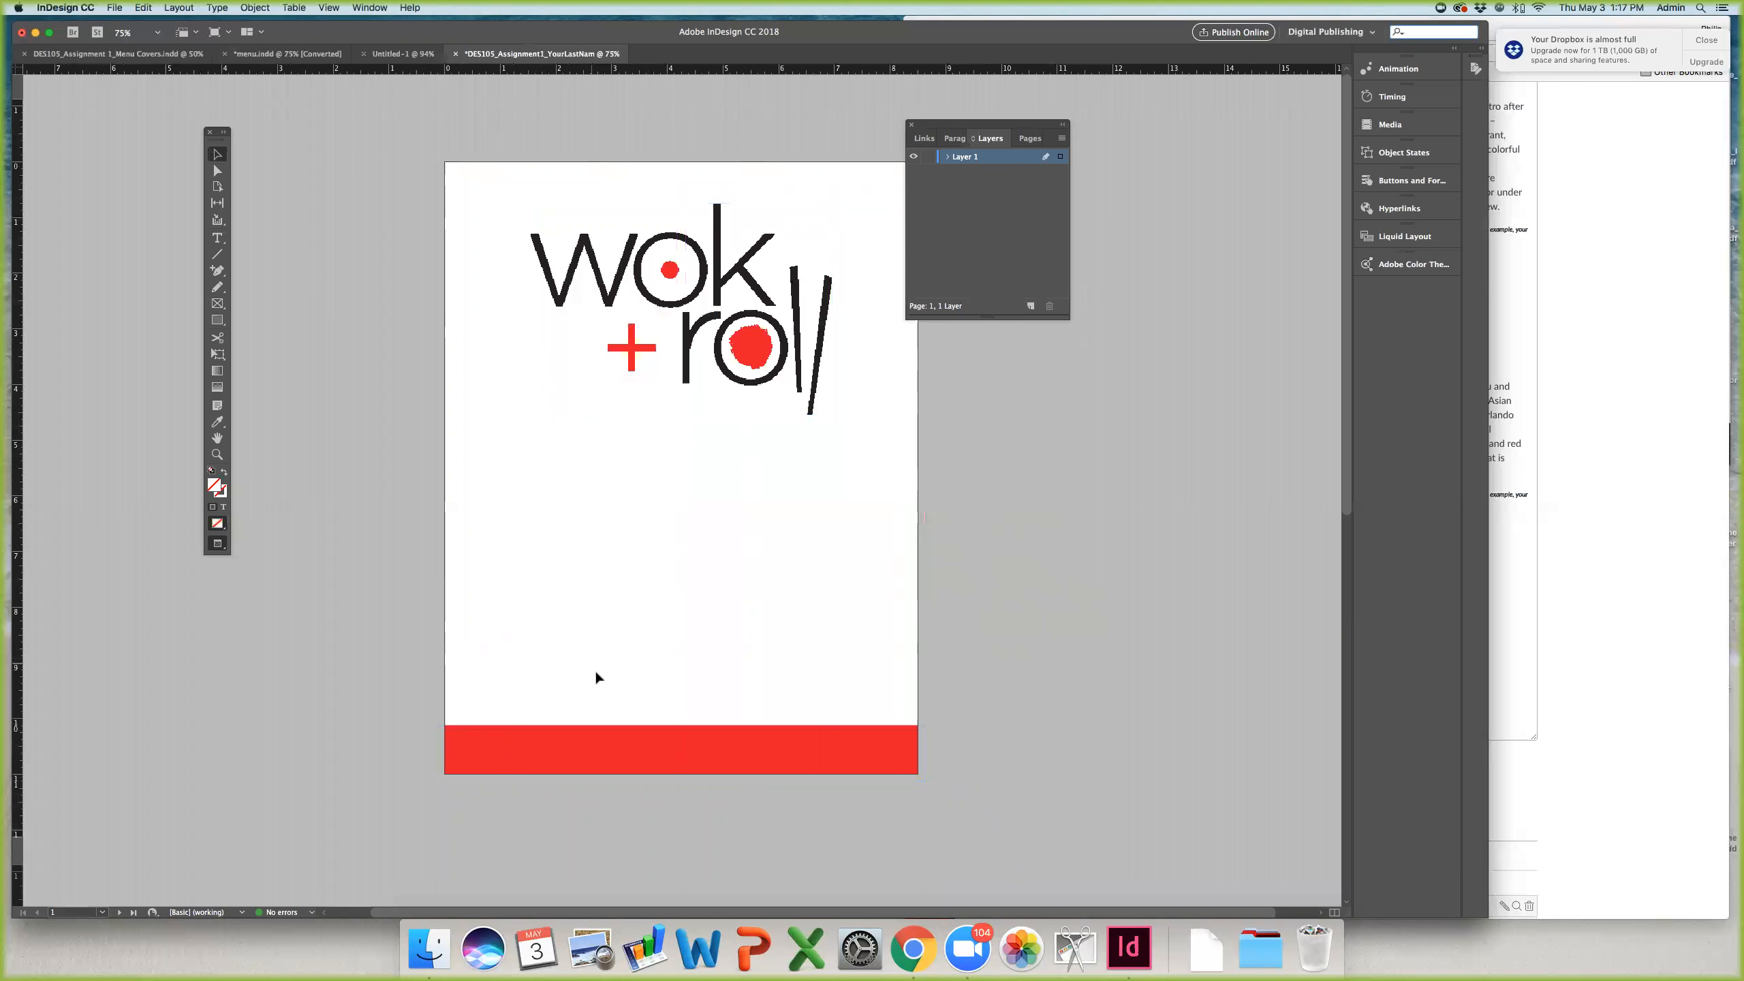
key("w")
left_click(682, 731)
left_click_drag(682, 731, 682, 738)
left_click(575, 627)
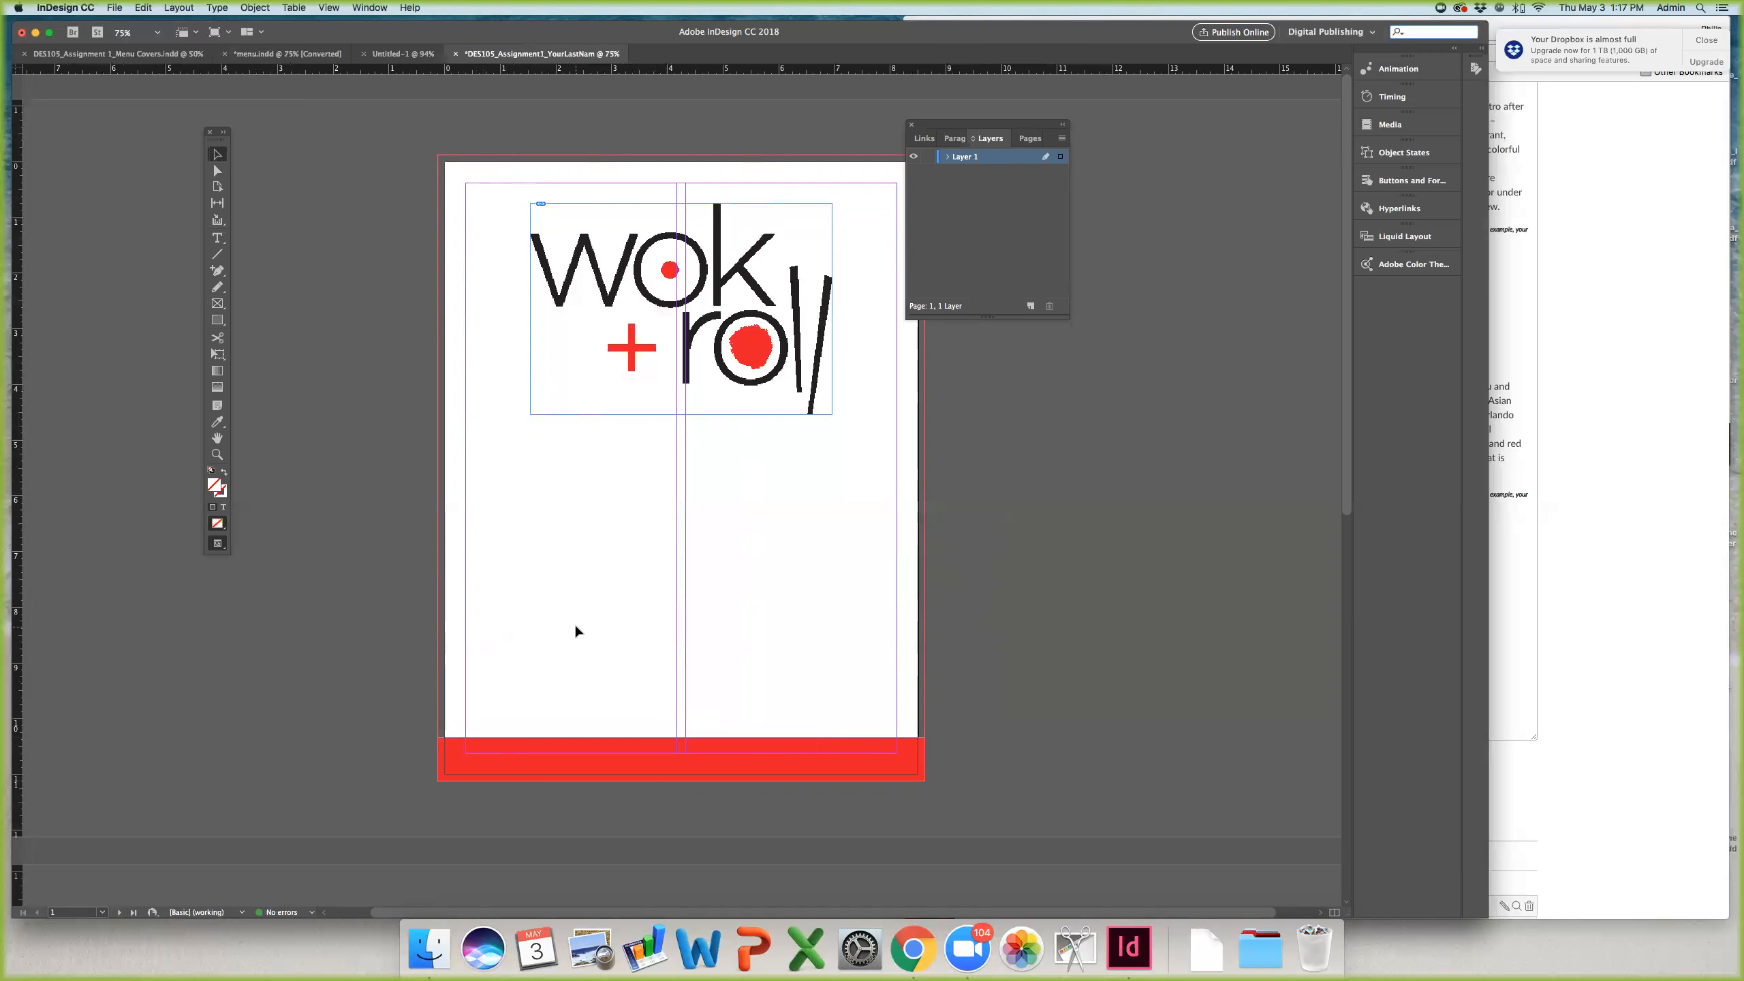
Step: Draw a rectangle along the page margins, keep the page clear of floating palettes, and make the rectangle's stroke active
left_click(216, 319)
left_click_drag(466, 183, 896, 752)
left_click(217, 153)
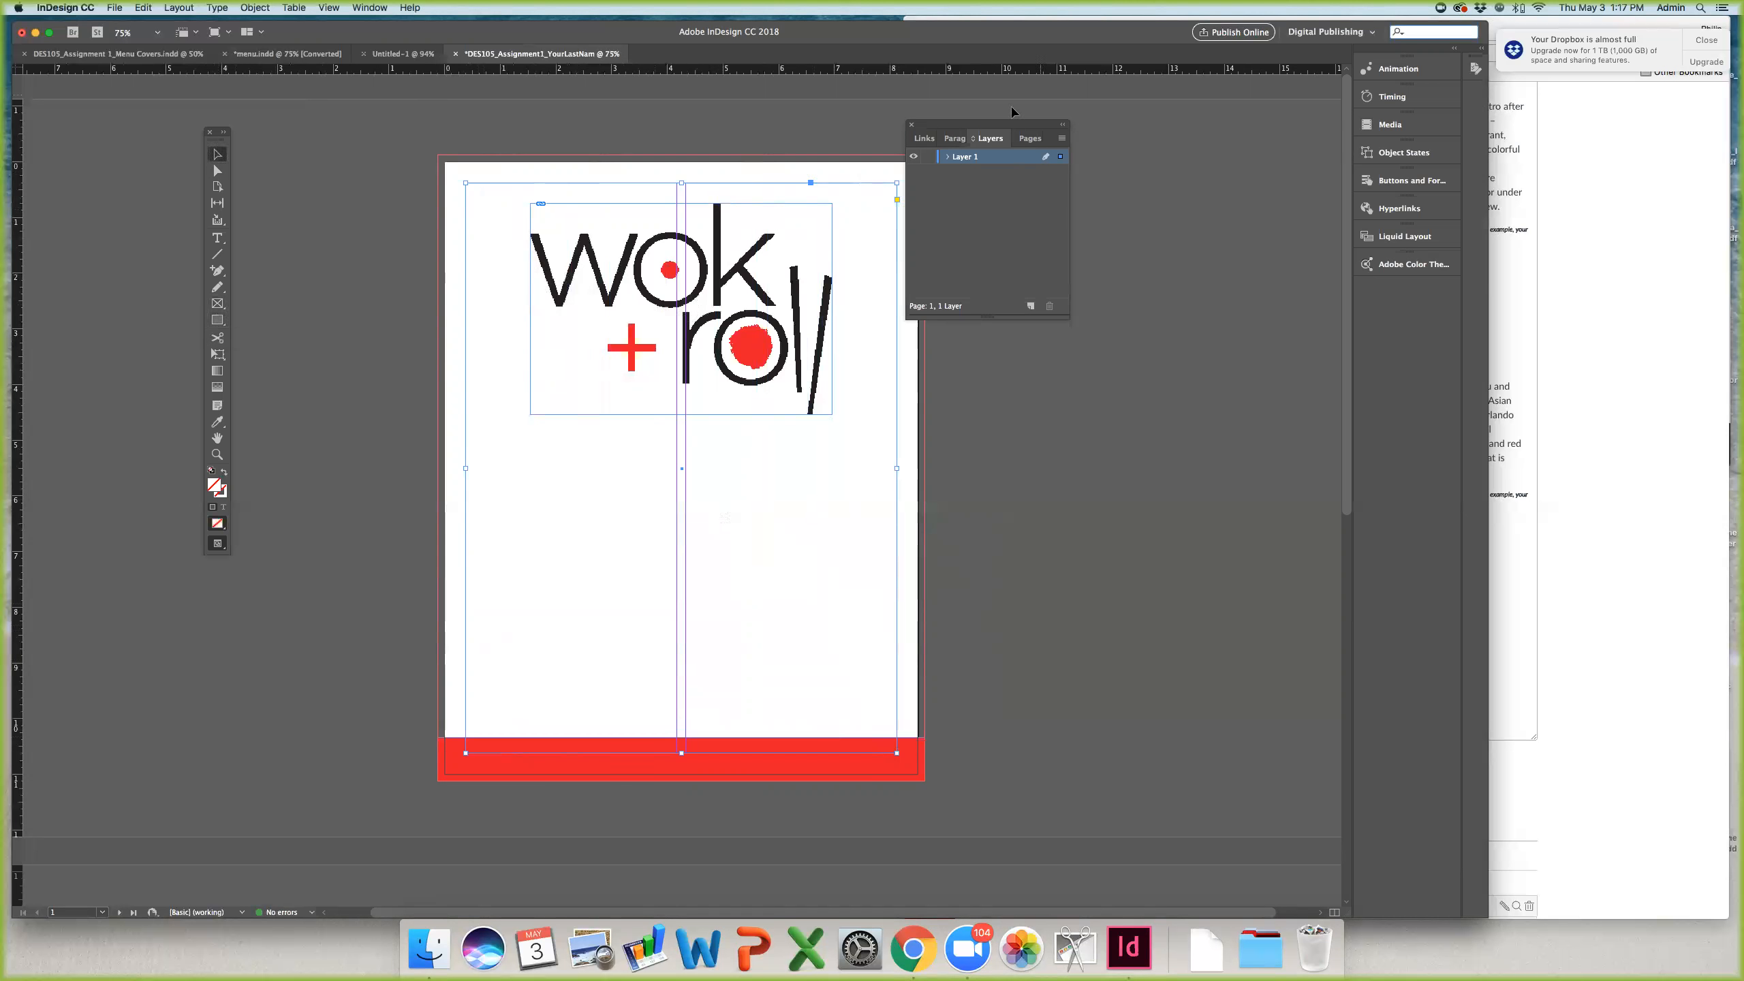
left_click_drag(991, 126, 1175, 134)
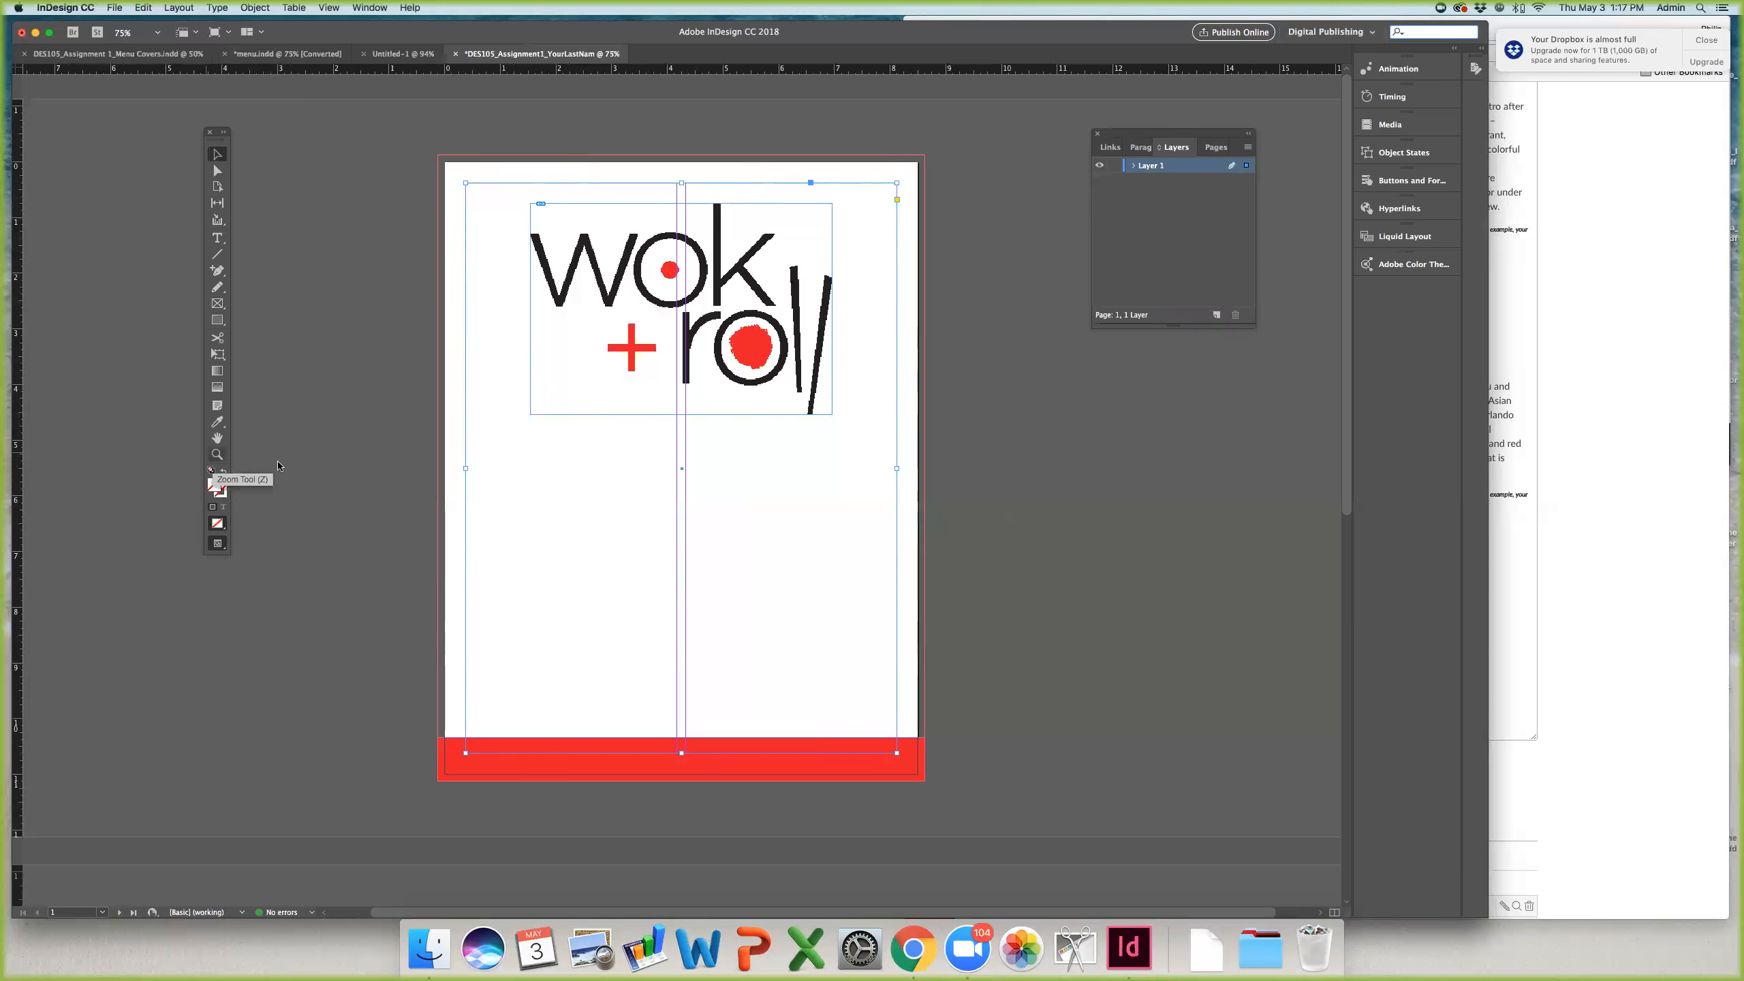
left_click(221, 496)
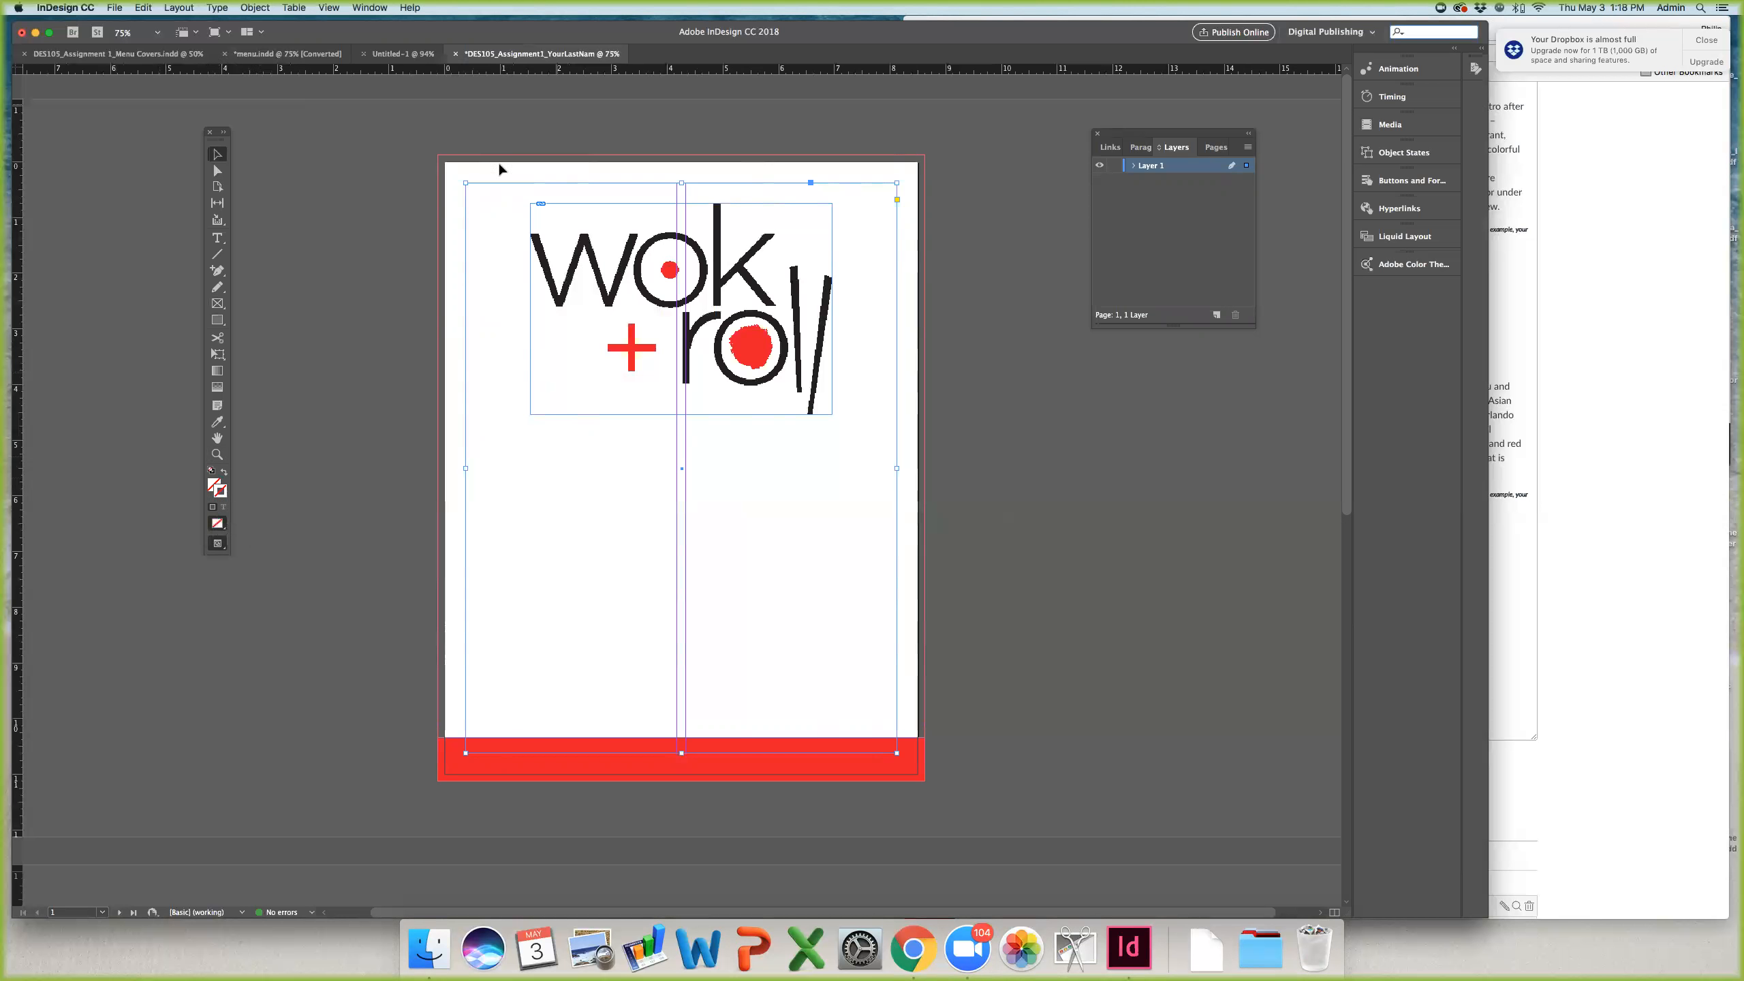
double_click(225, 497)
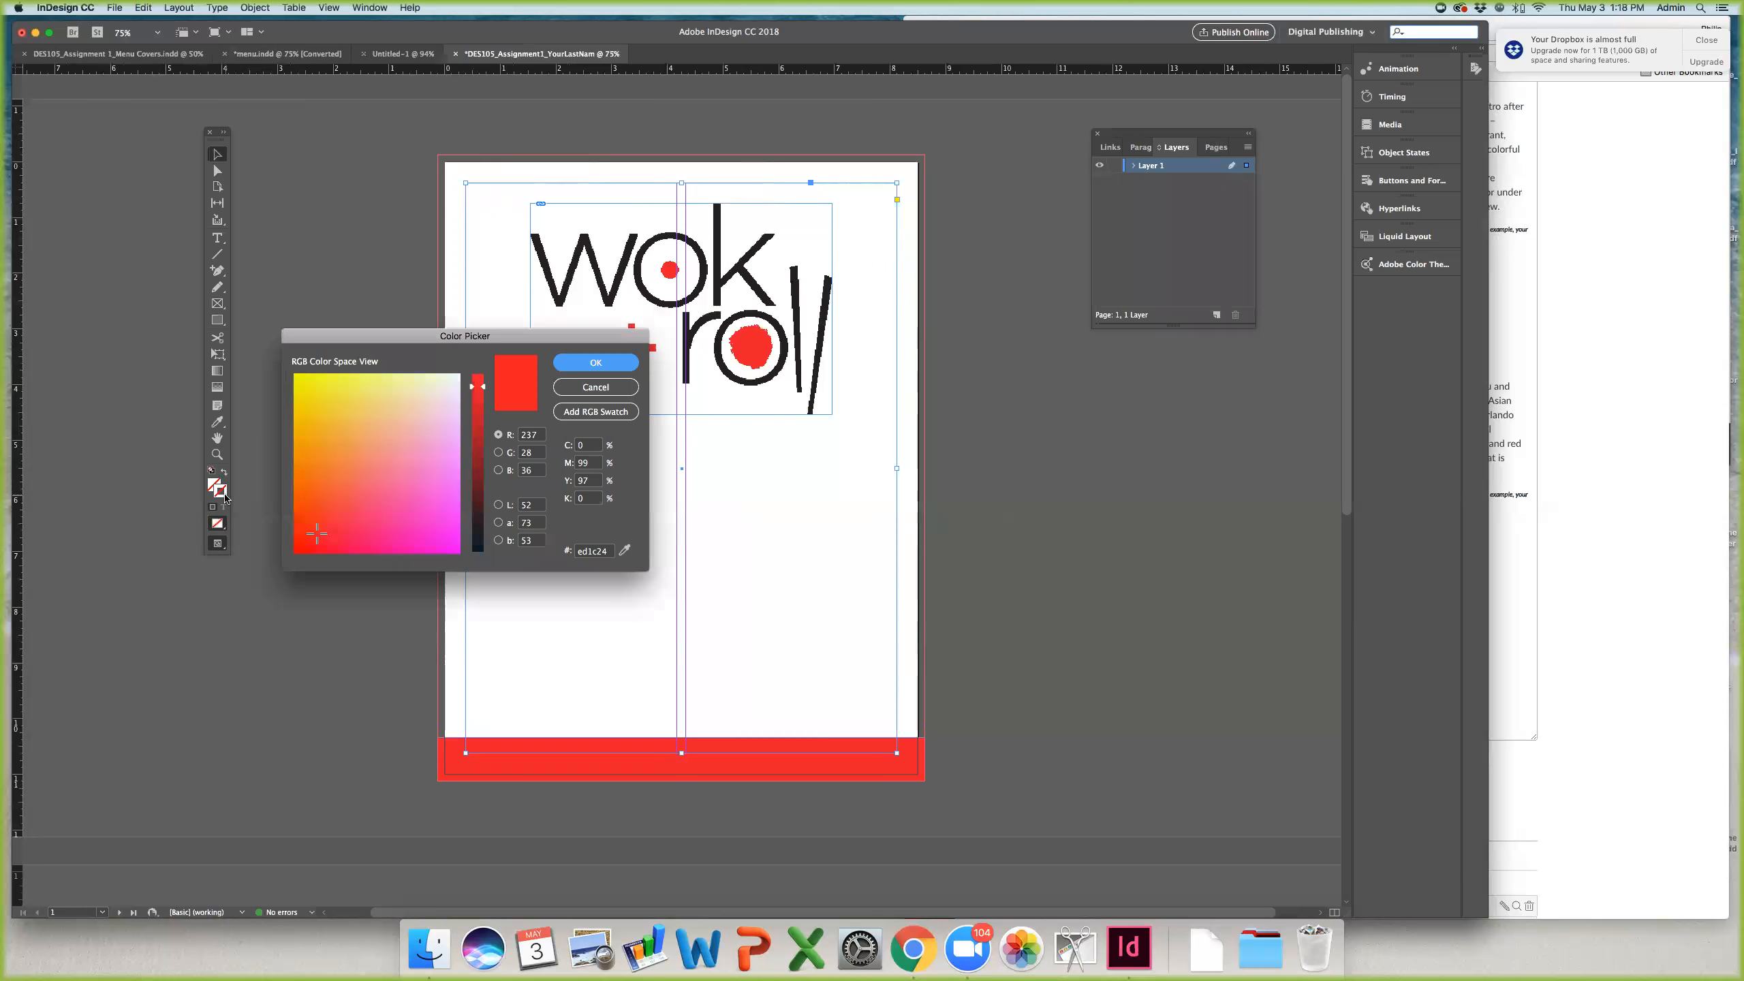
left_click_drag(316, 523, 375, 471)
left_click(594, 386)
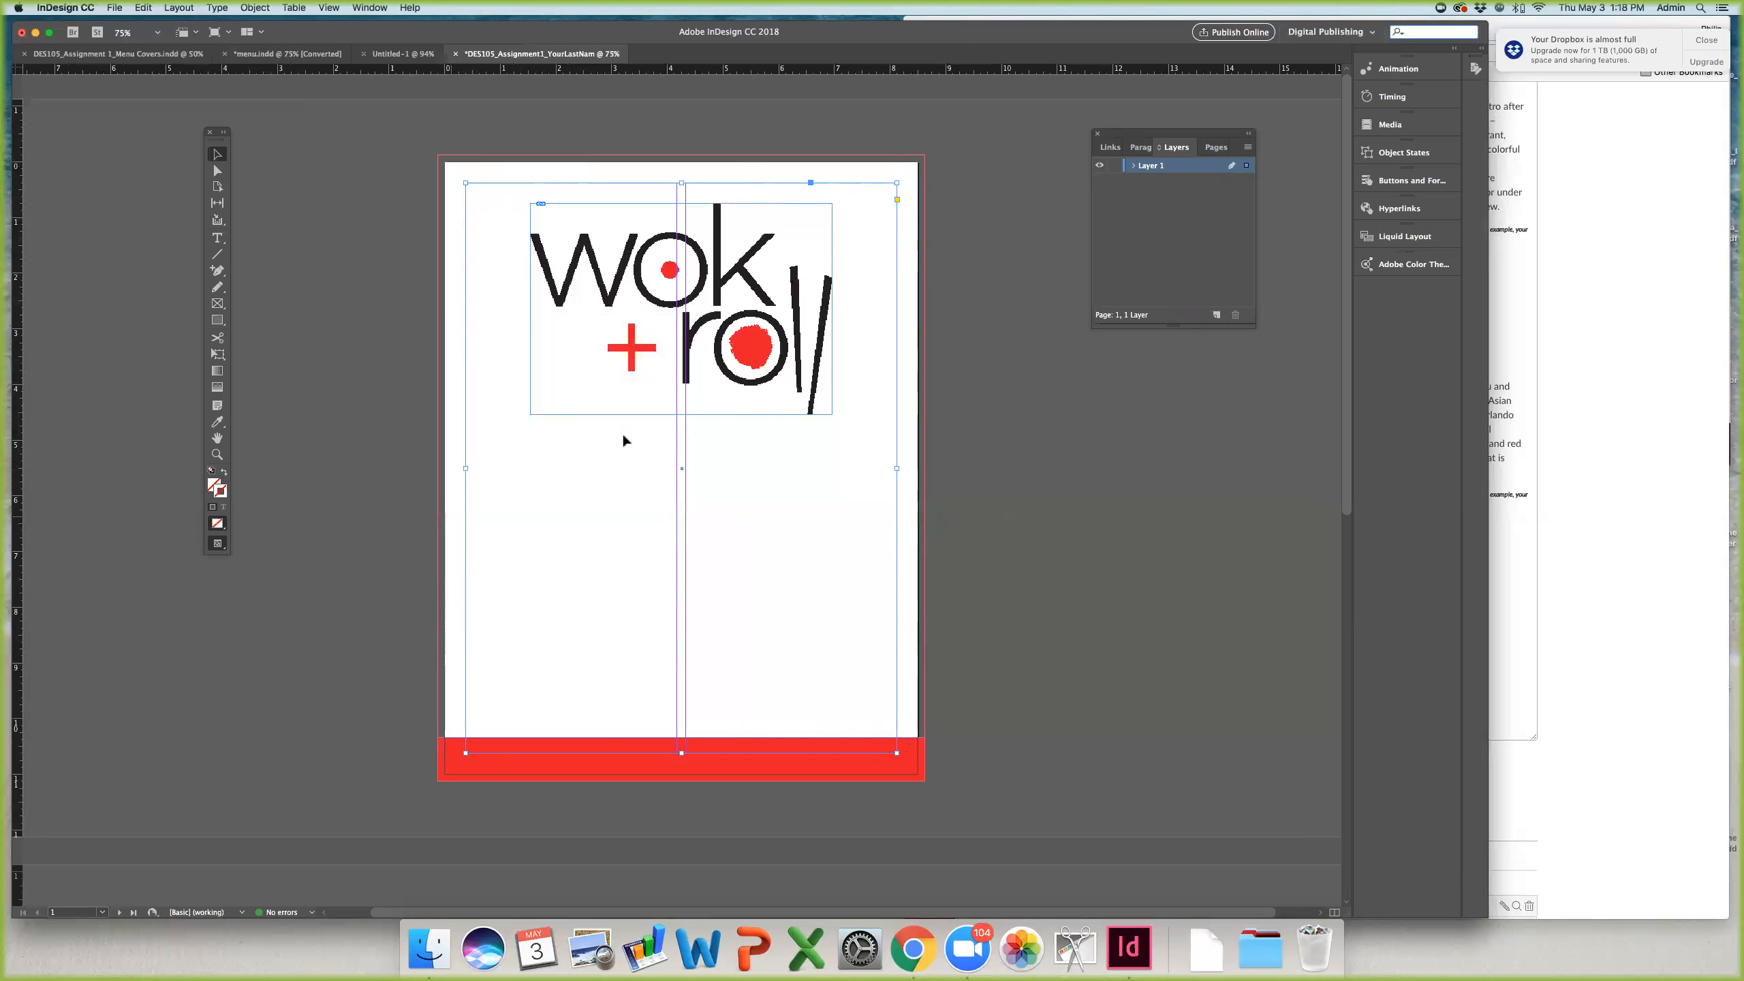
Step: Colour the margin rectangle's stroke with the red sampled by Eyedropper from the logo's large circle
left_click(217, 423)
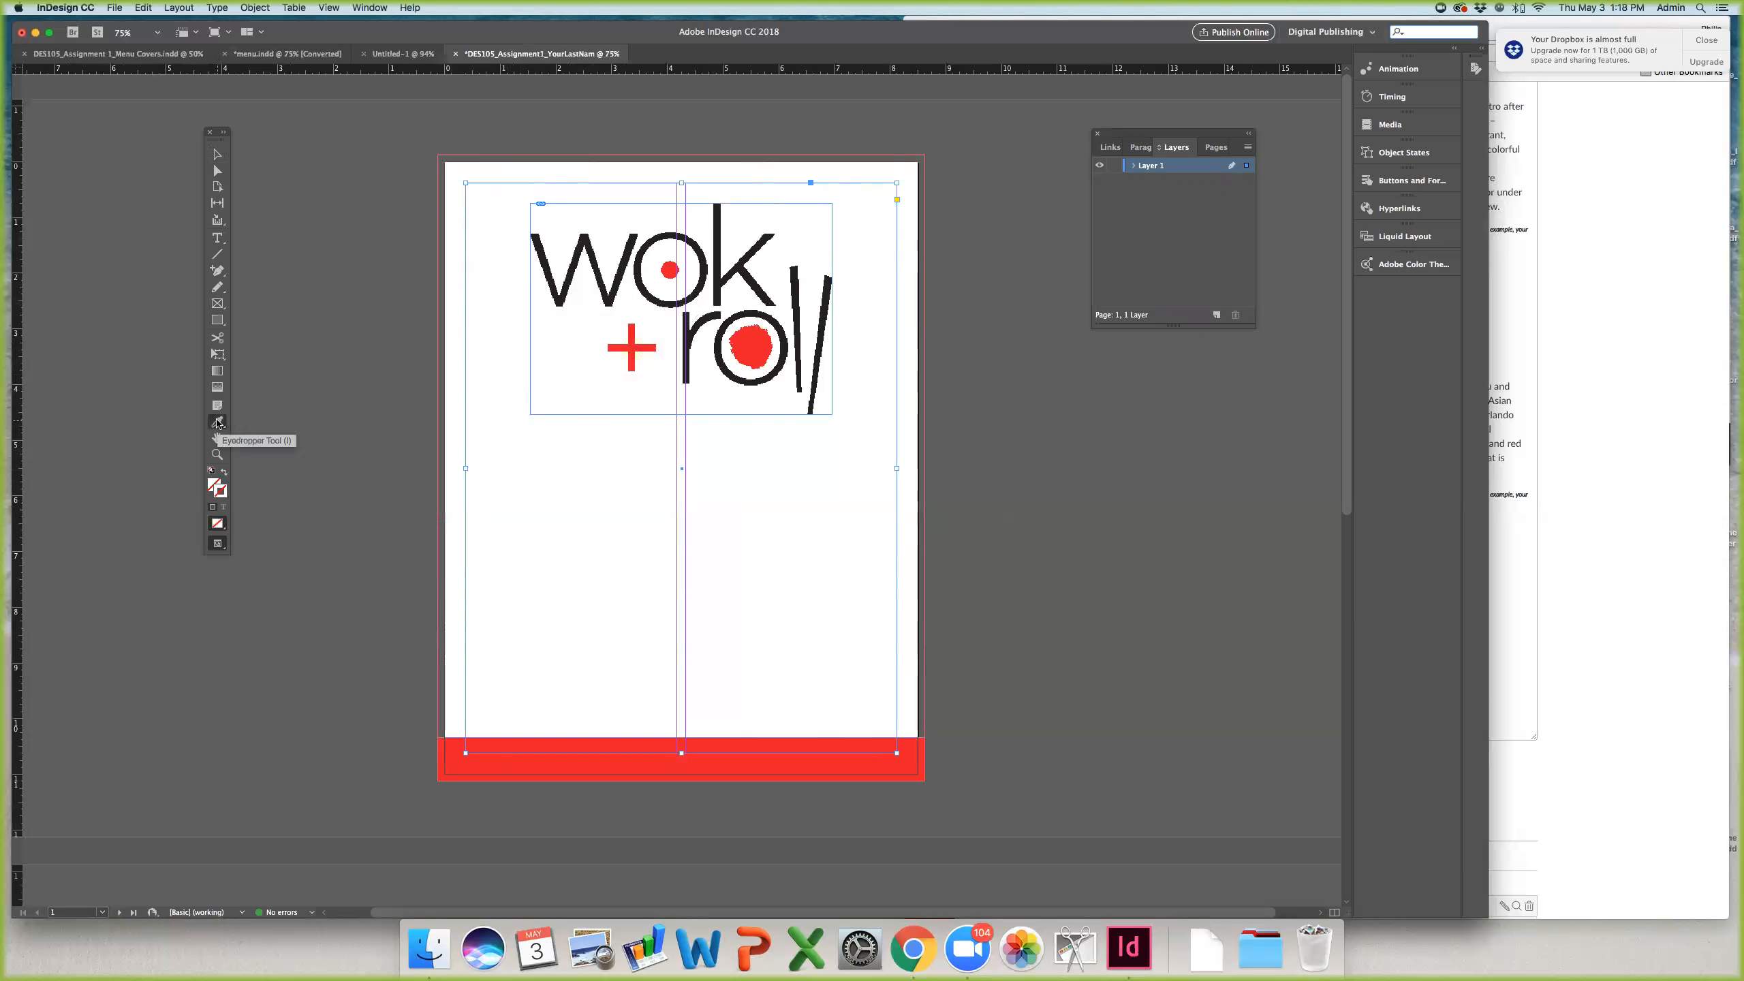
left_click(759, 344)
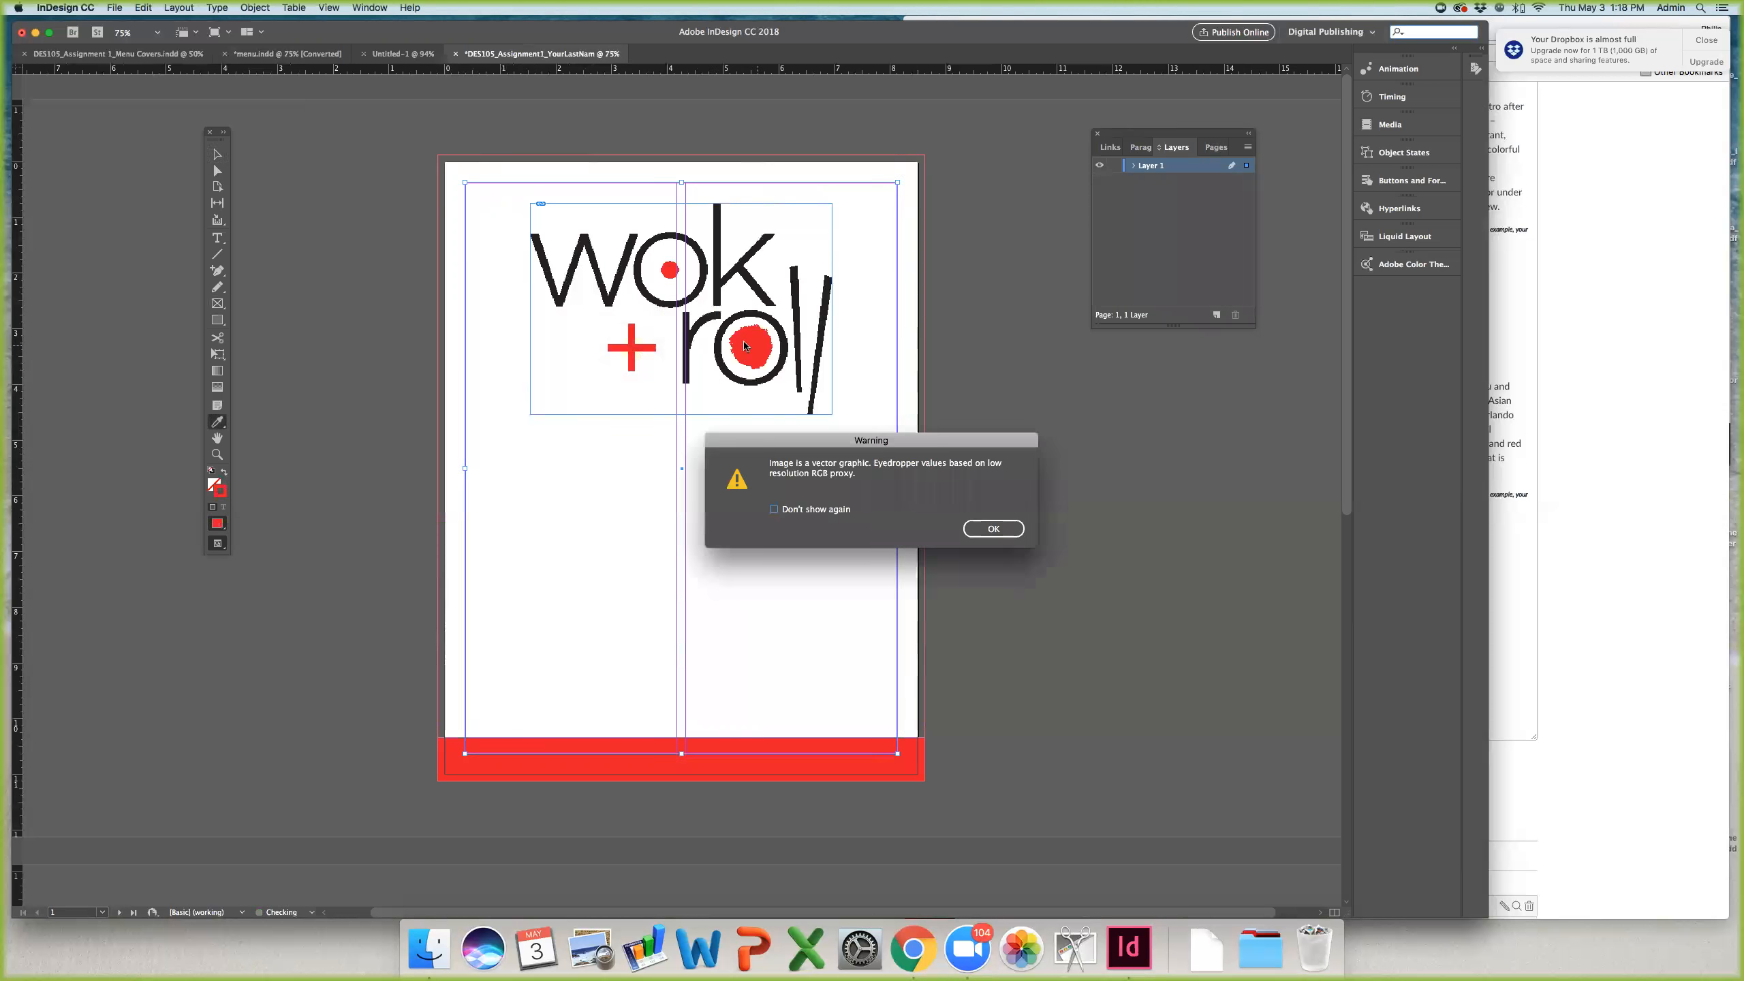
left_click(987, 529)
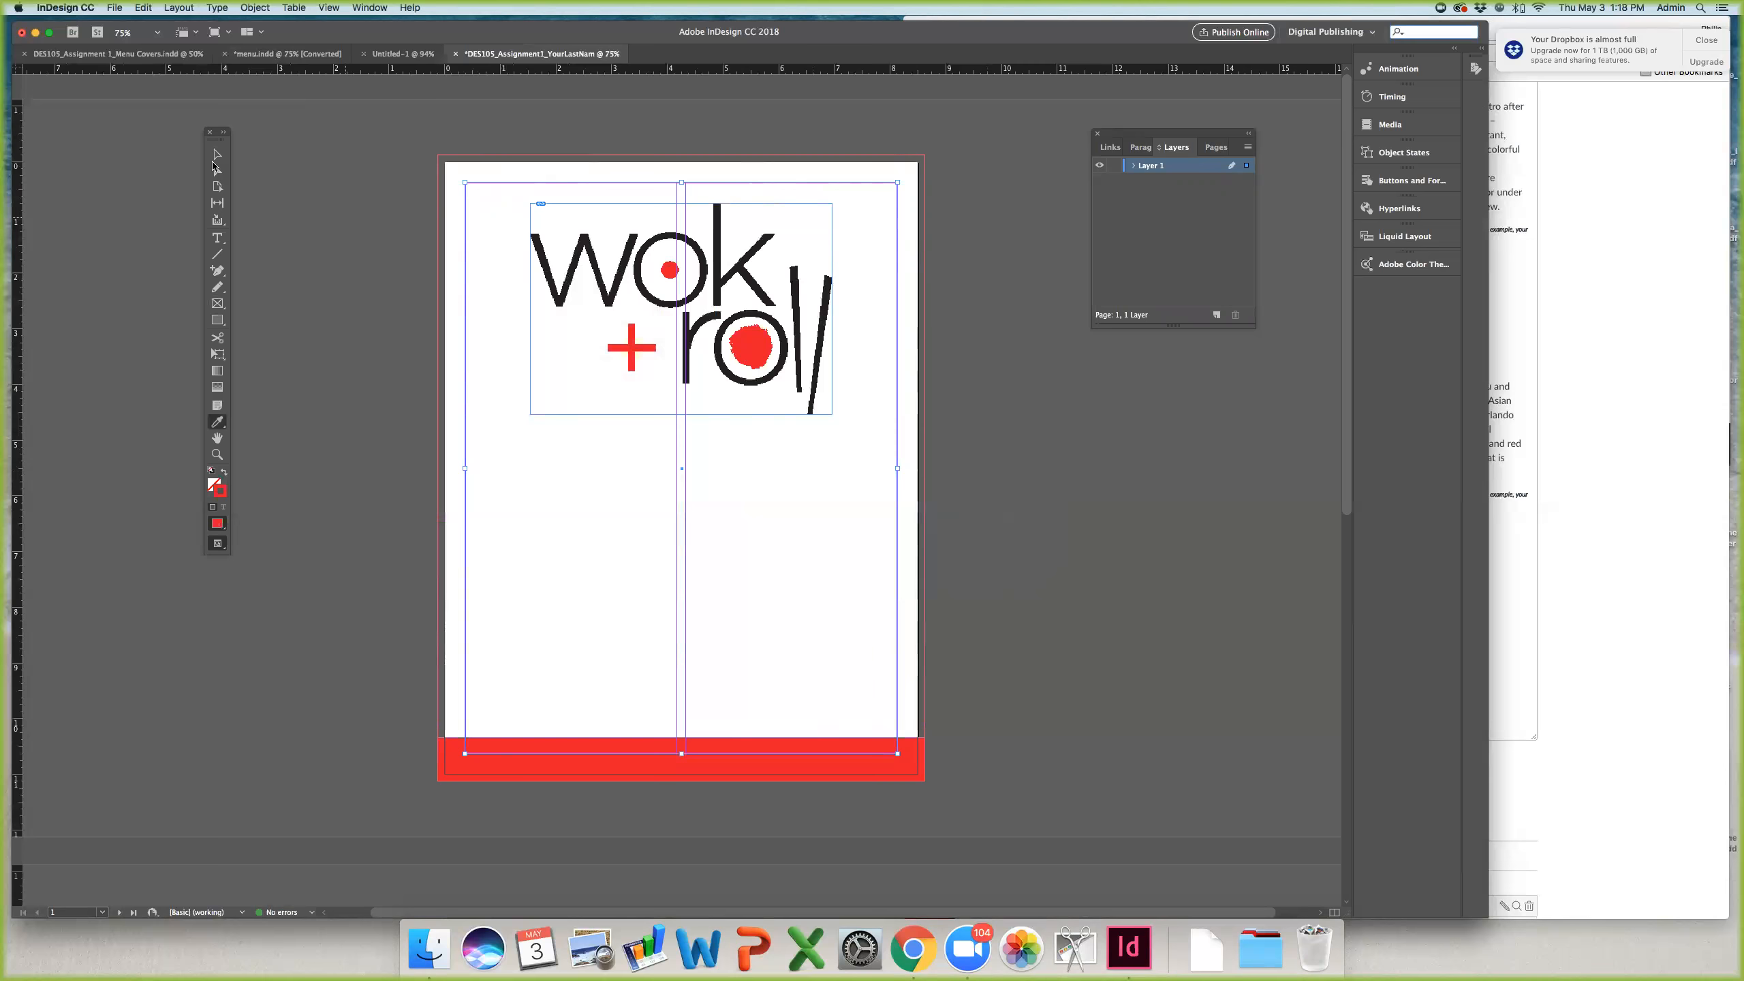
Step: Preview the page without its guides to check the red border, and reselect the border
left_click(217, 155)
left_click(346, 190)
key("w")
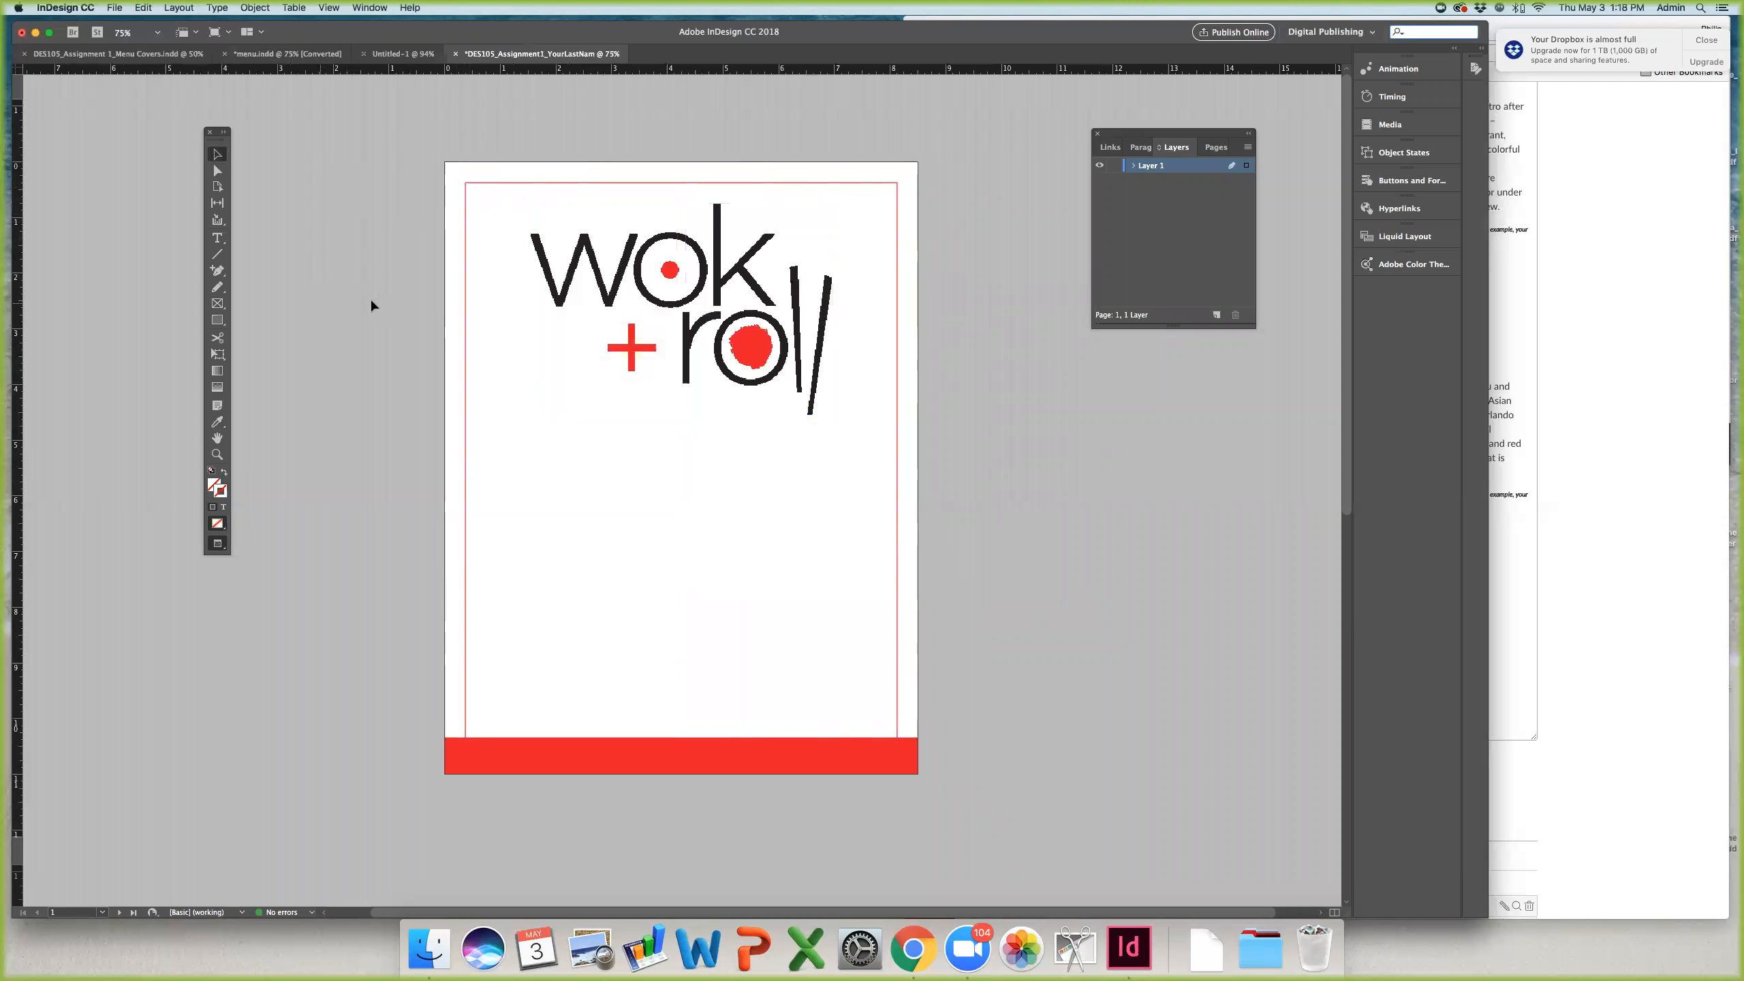
left_click(466, 284)
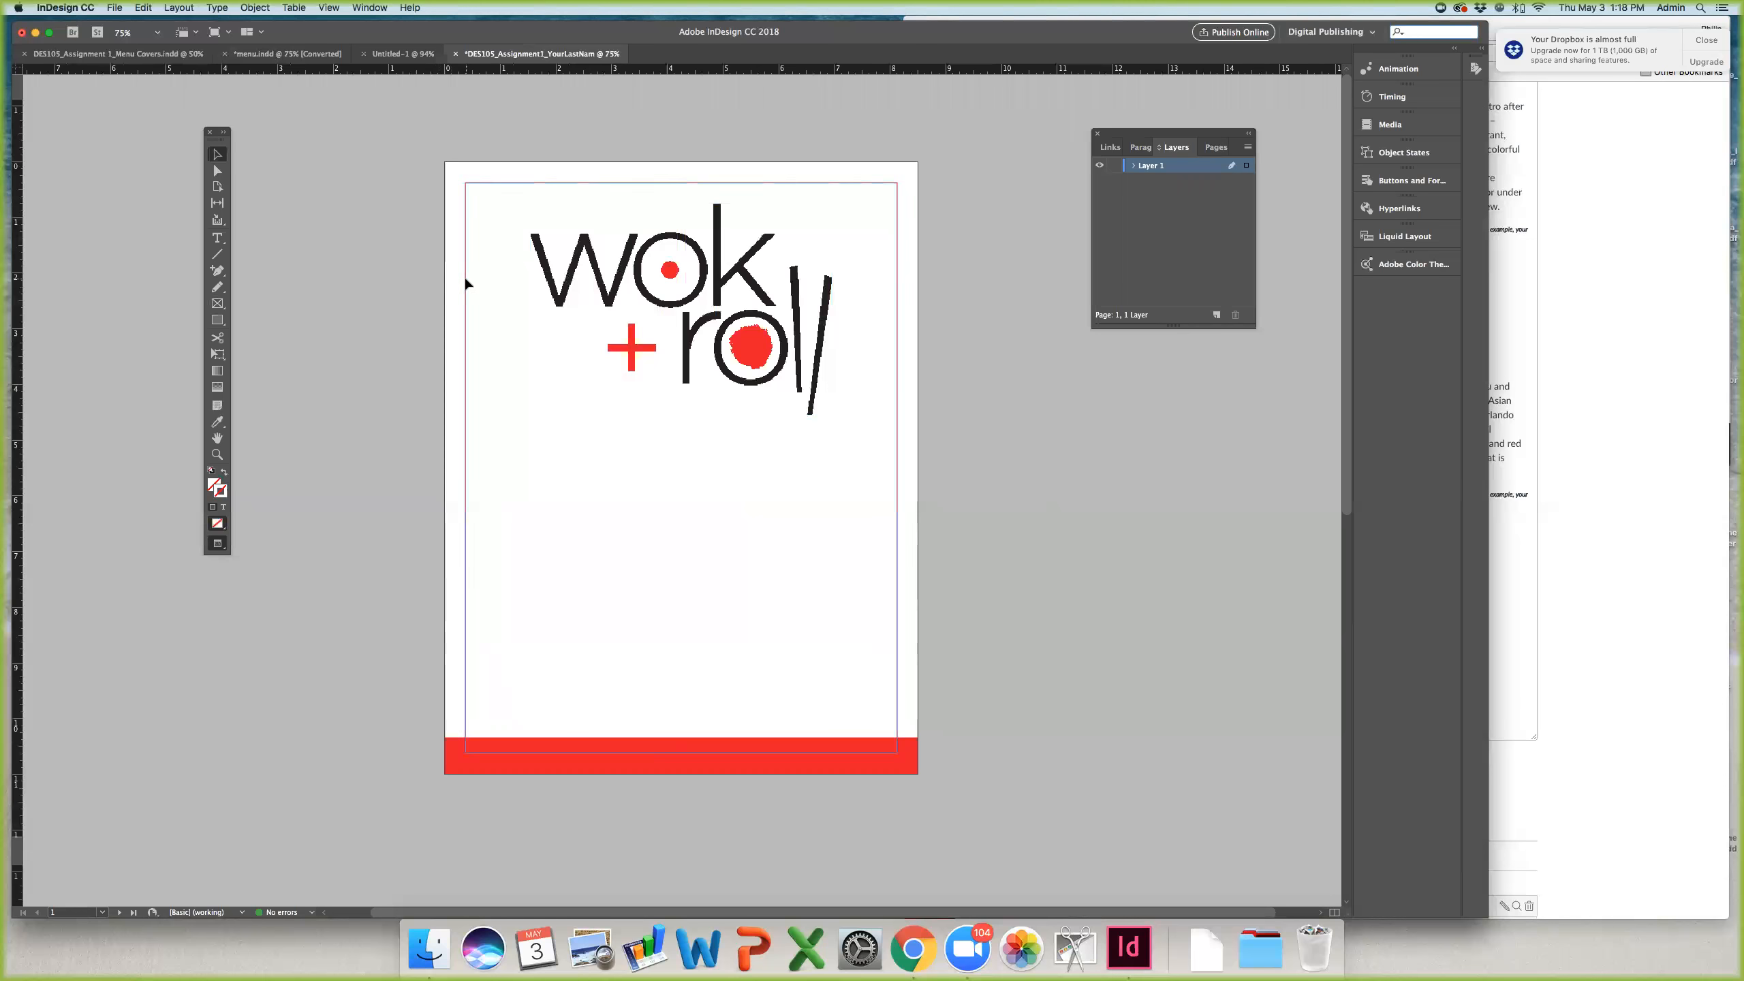
key("w")
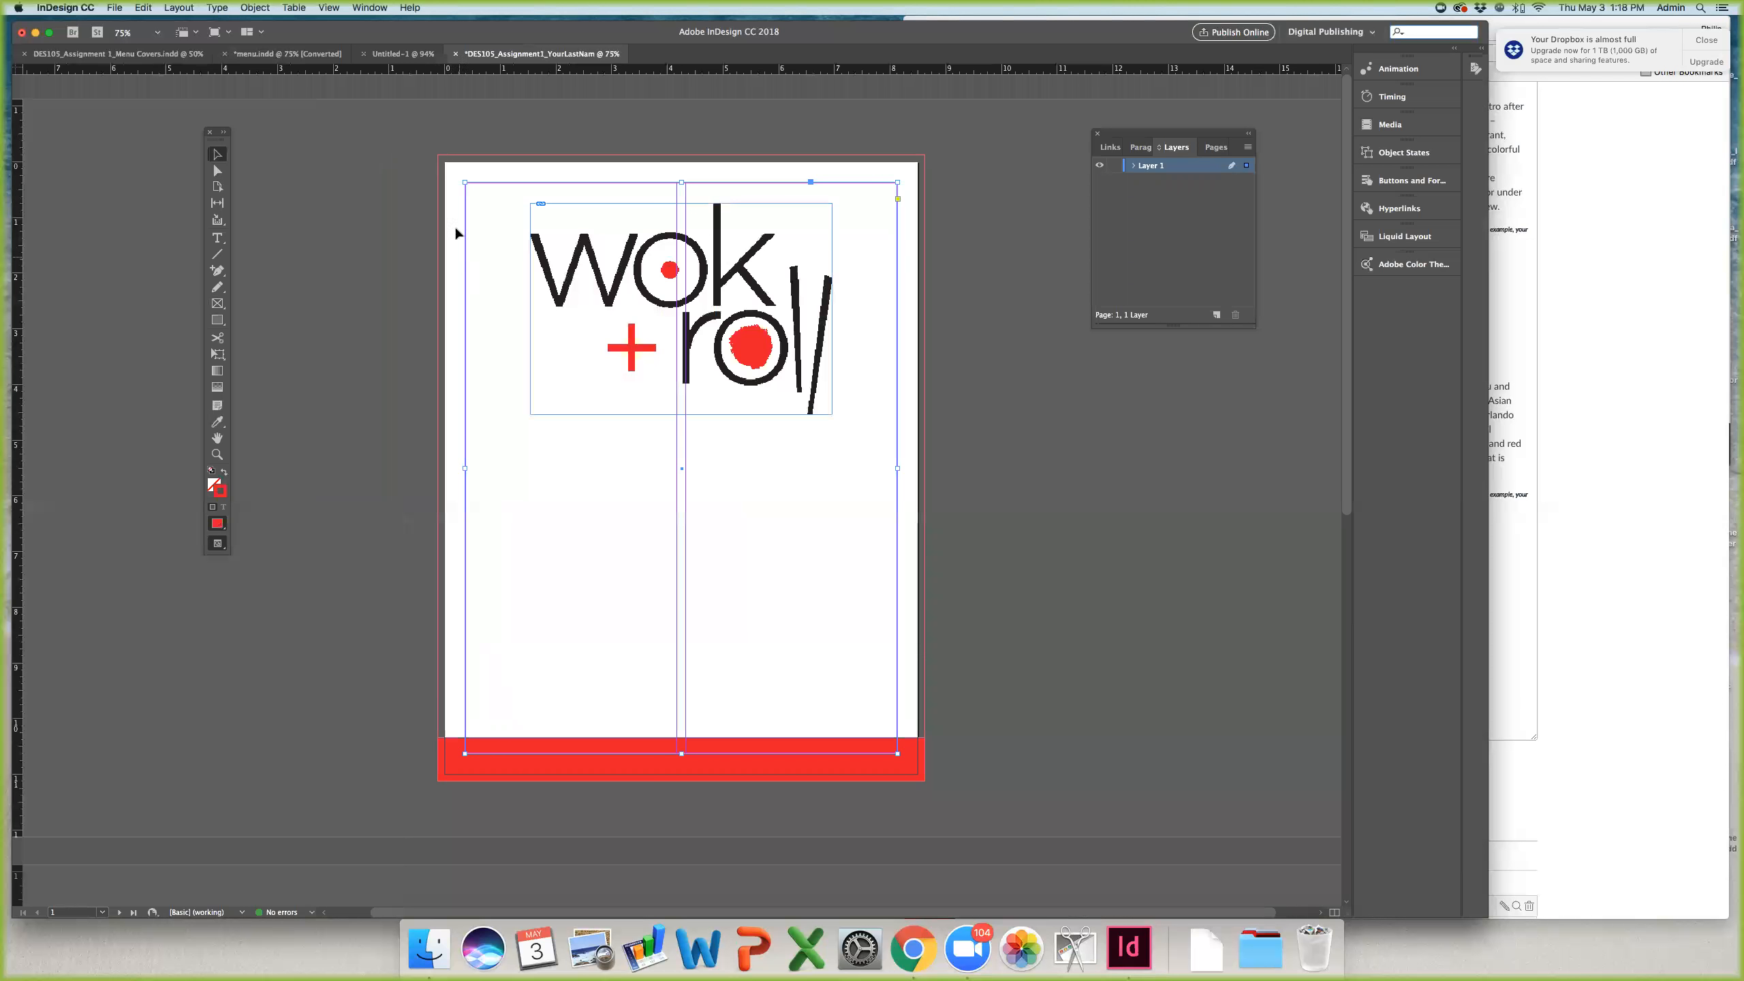
Step: Show the stroke settings for the selected border and place them beside the page
left_click(368, 9)
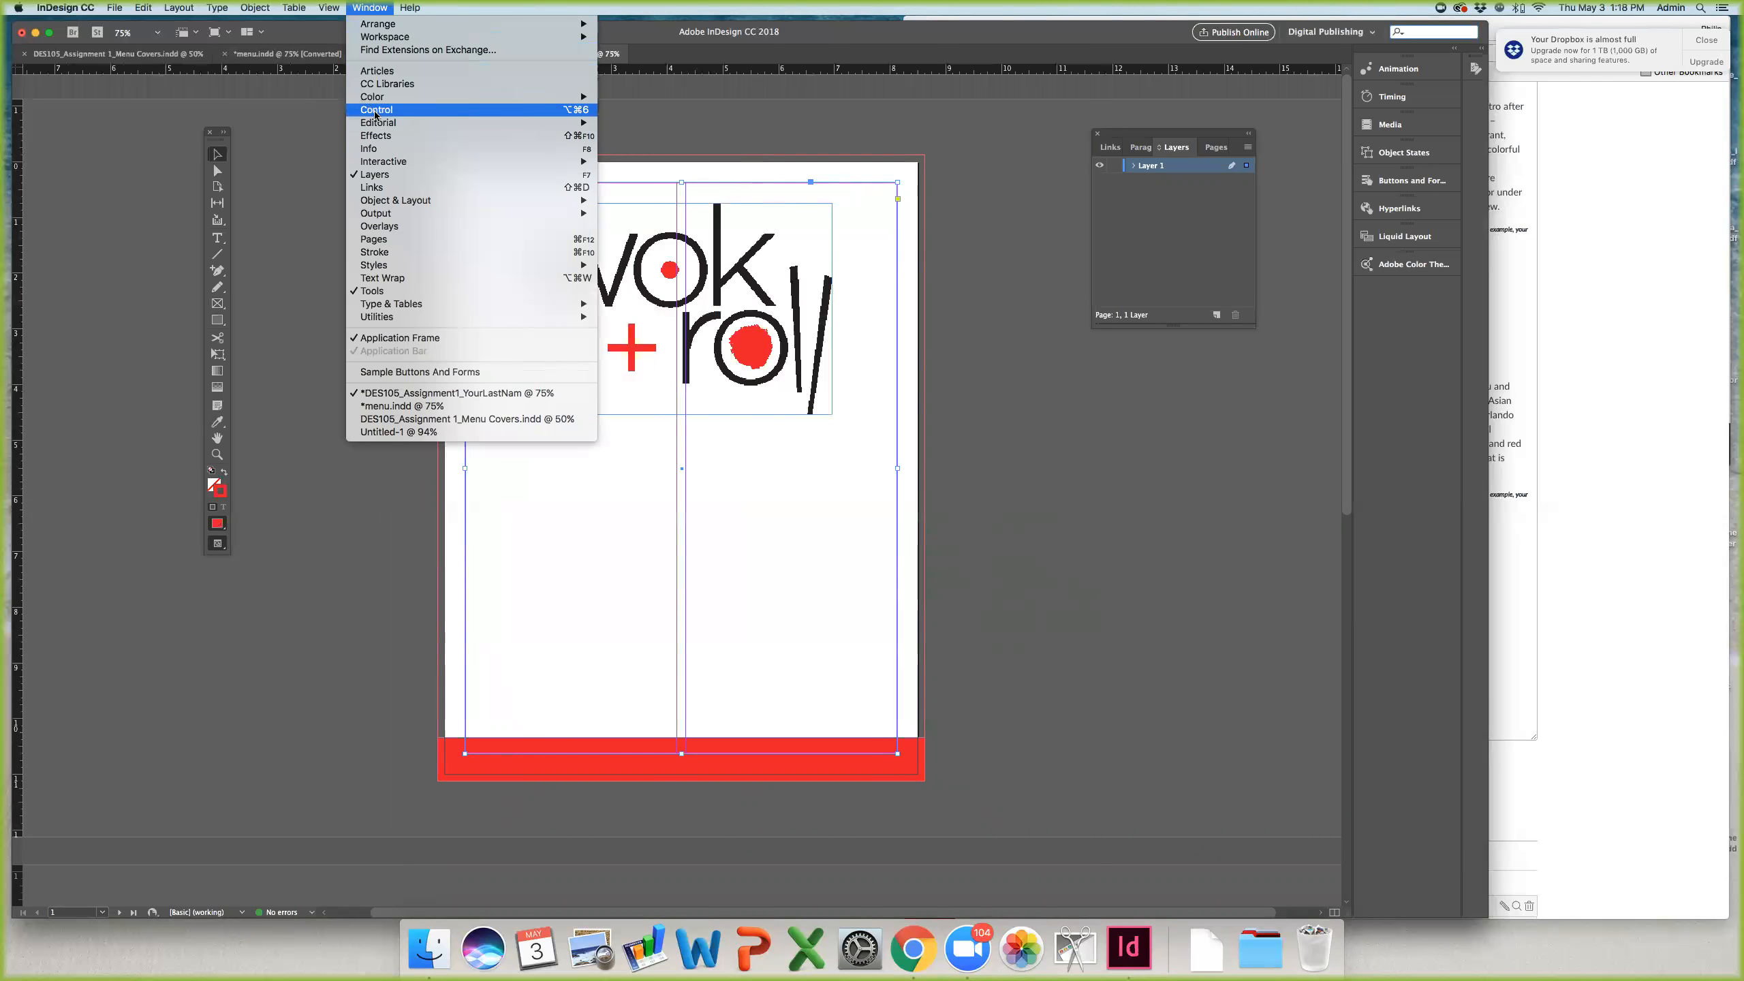
left_click(399, 252)
mouse_move(733, 200)
left_mouse_down()
mouse_move(477, 203)
mouse_move(366, 176)
left_mouse_up()
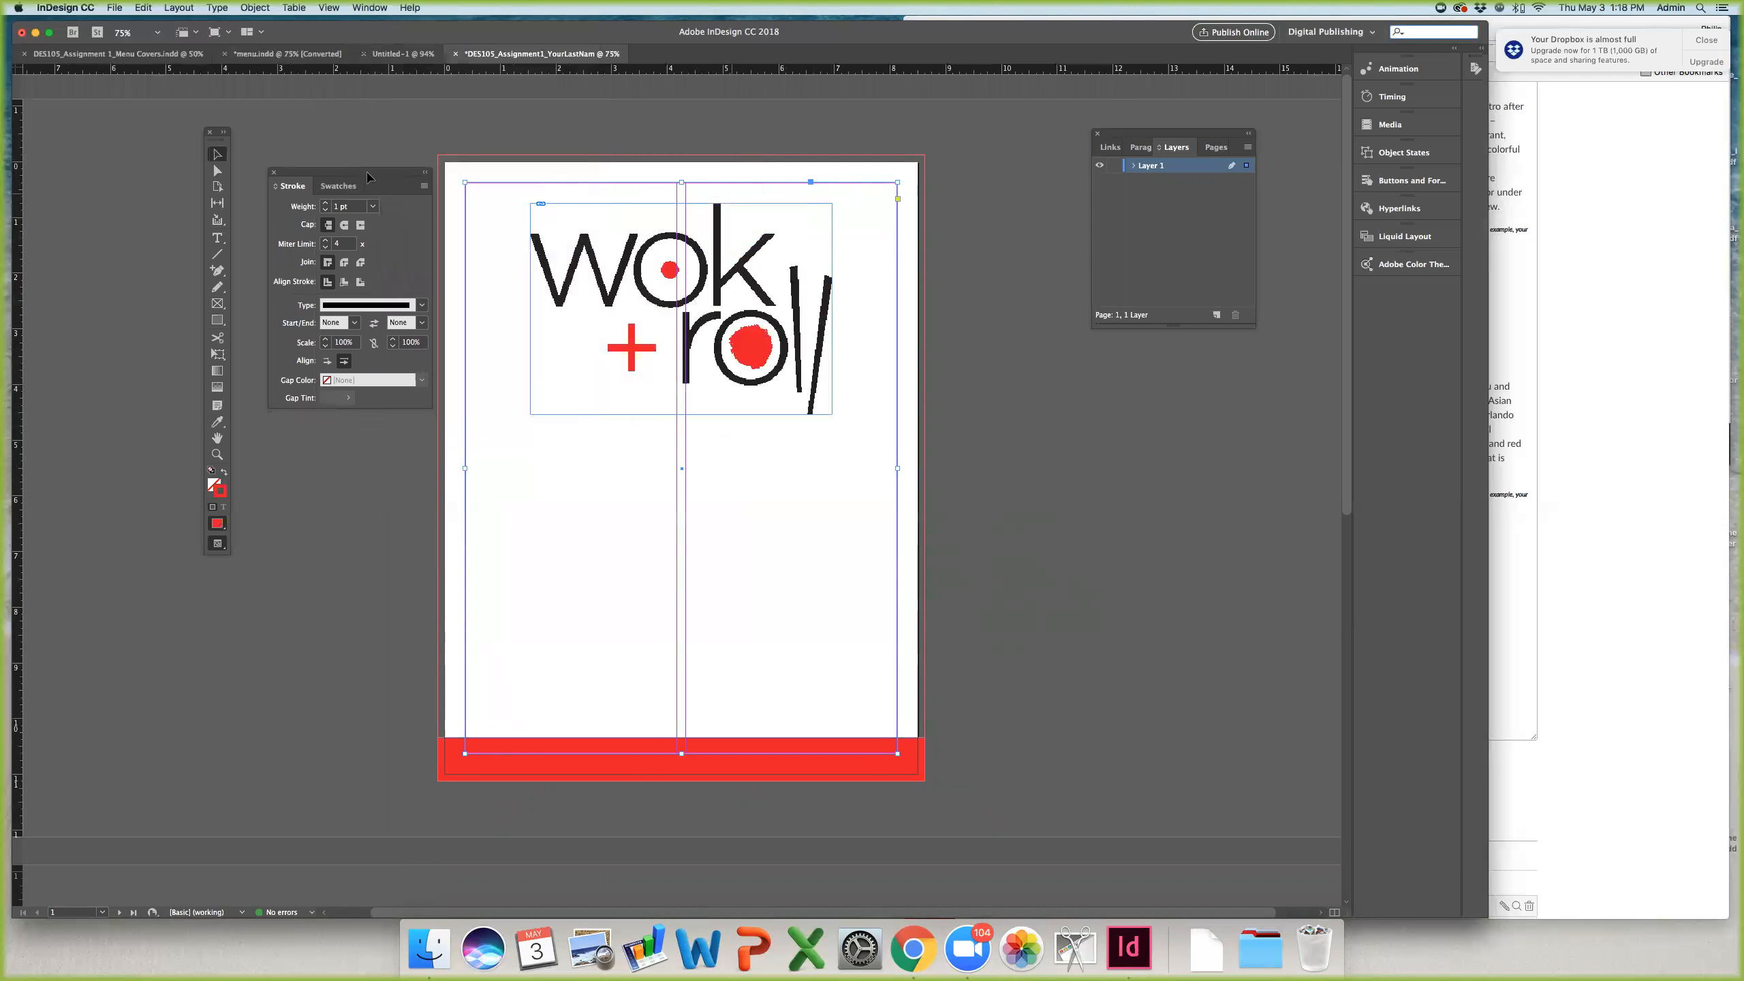
Step: Try a 3 pt stroke weight on the red border and return it to 1 pt
left_click(325, 203)
left_click(326, 203)
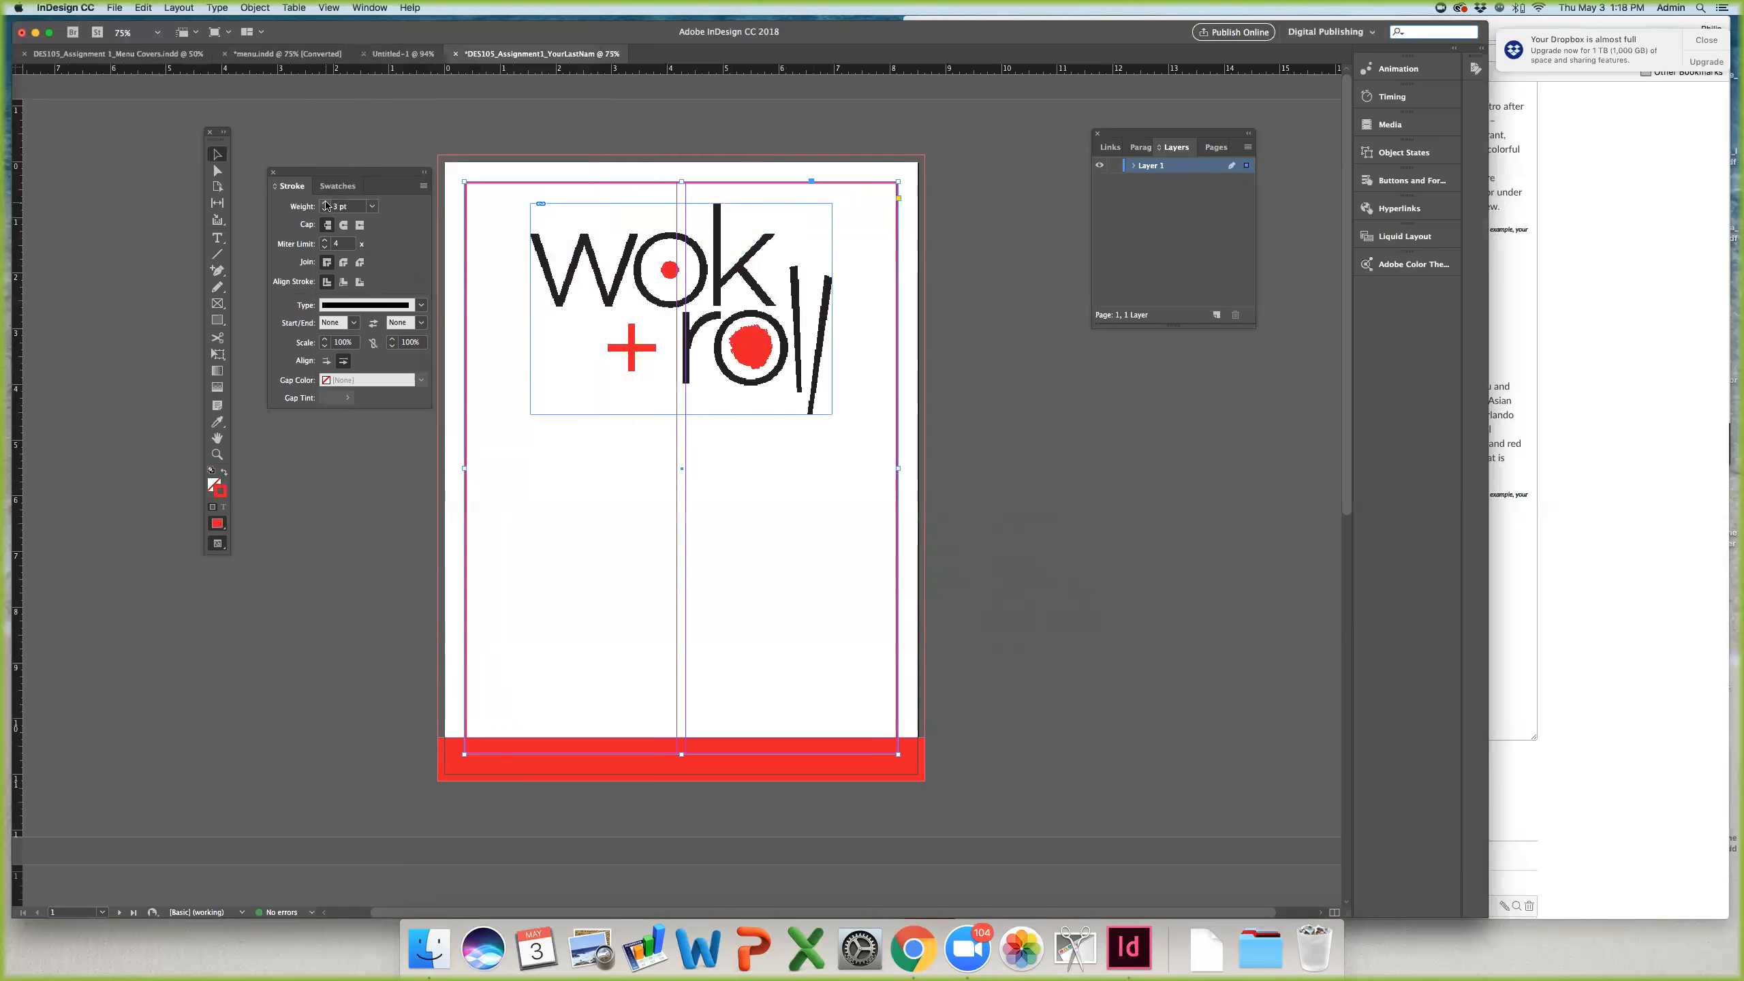
left_click(325, 211)
left_click(325, 210)
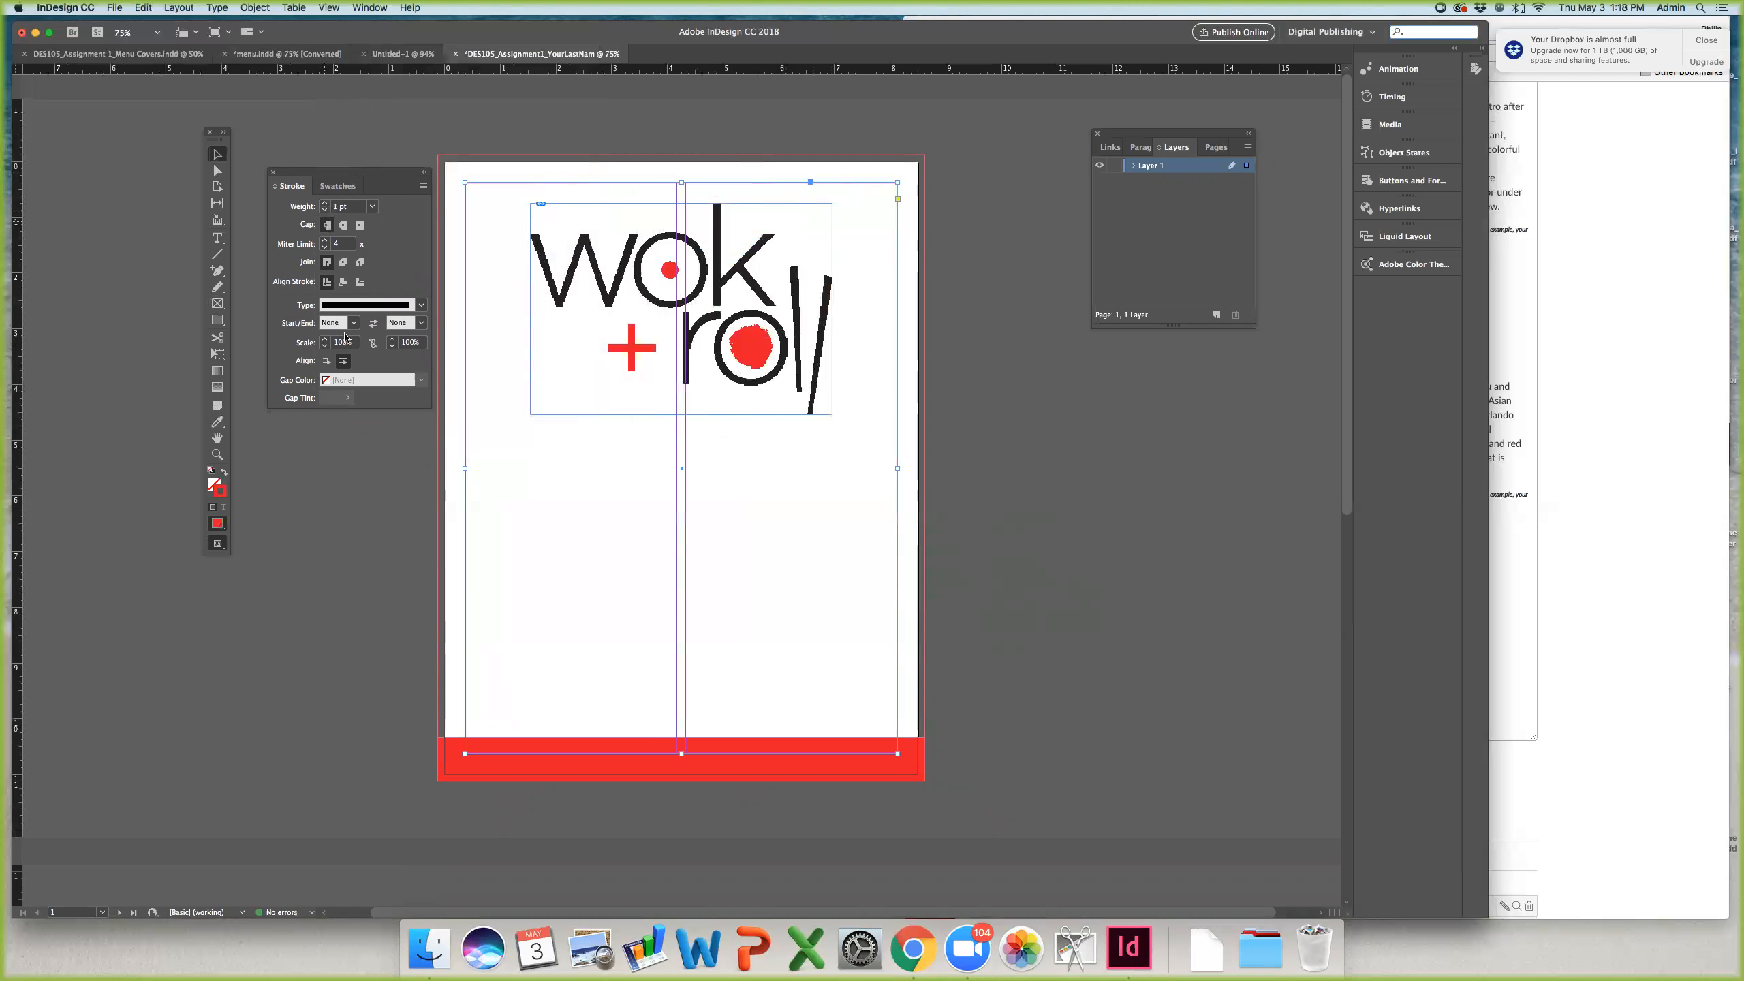
Step: Try a Thick - Thick stroke type at a heavier 5 pt weight on the red border and preview the page without guides
left_click(422, 307)
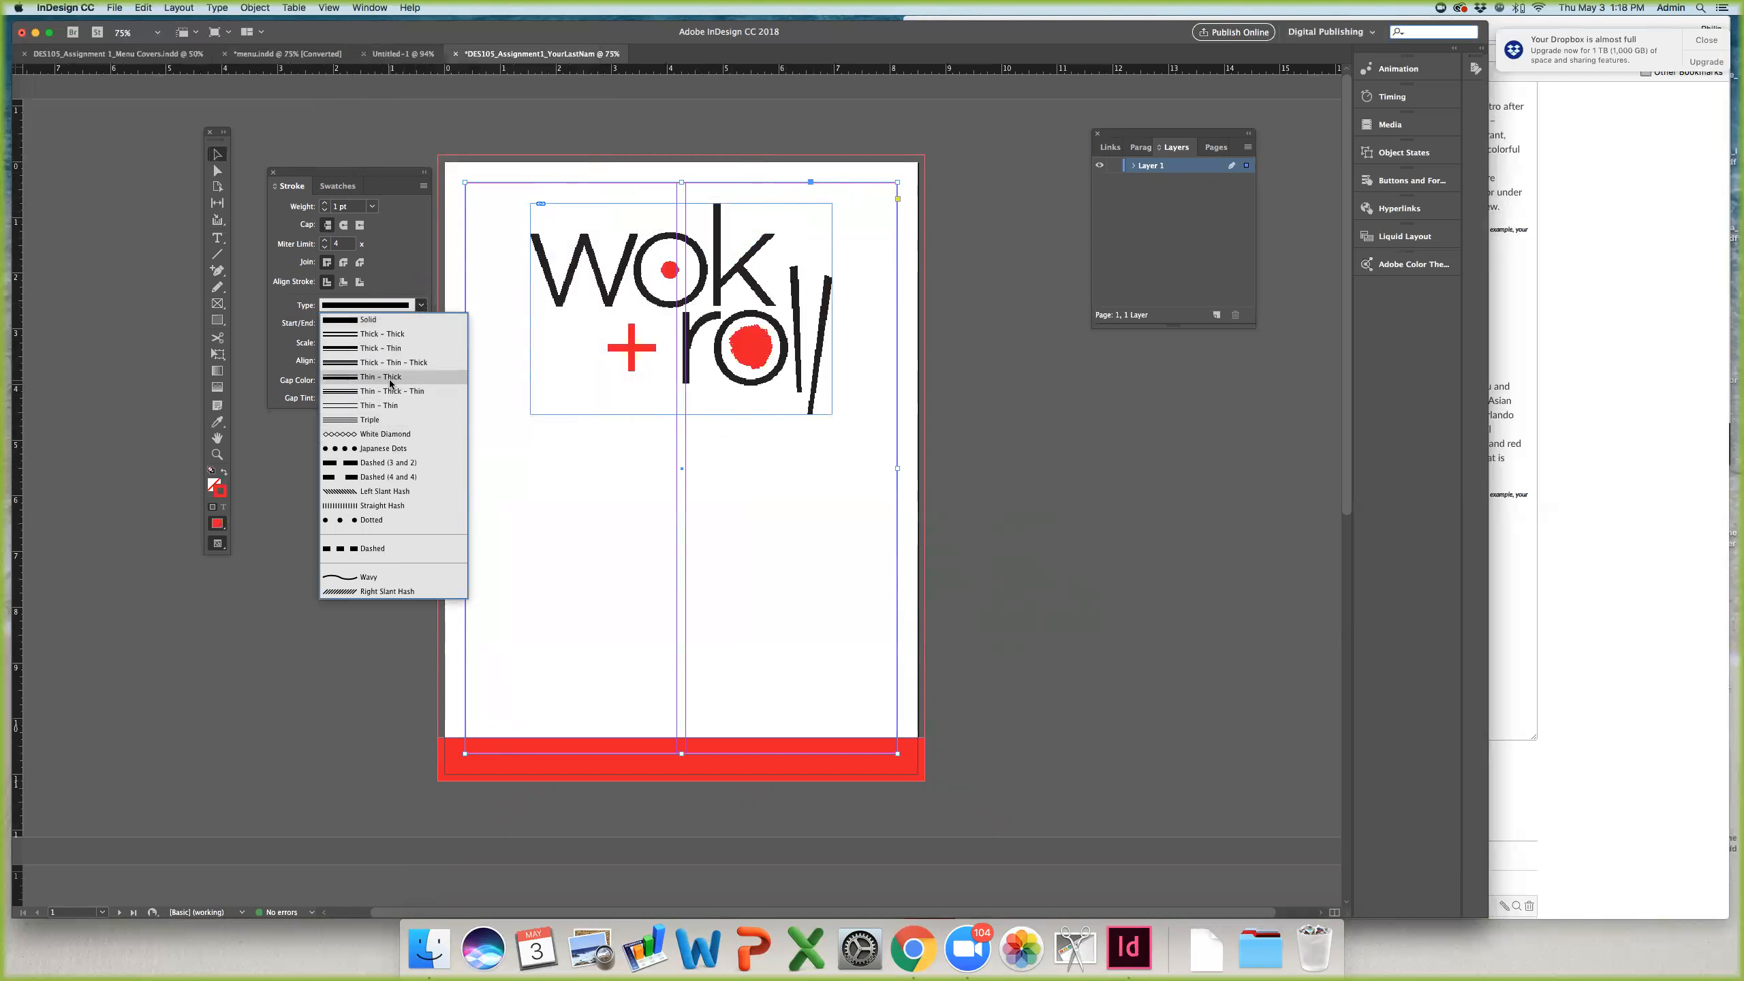
left_click(381, 334)
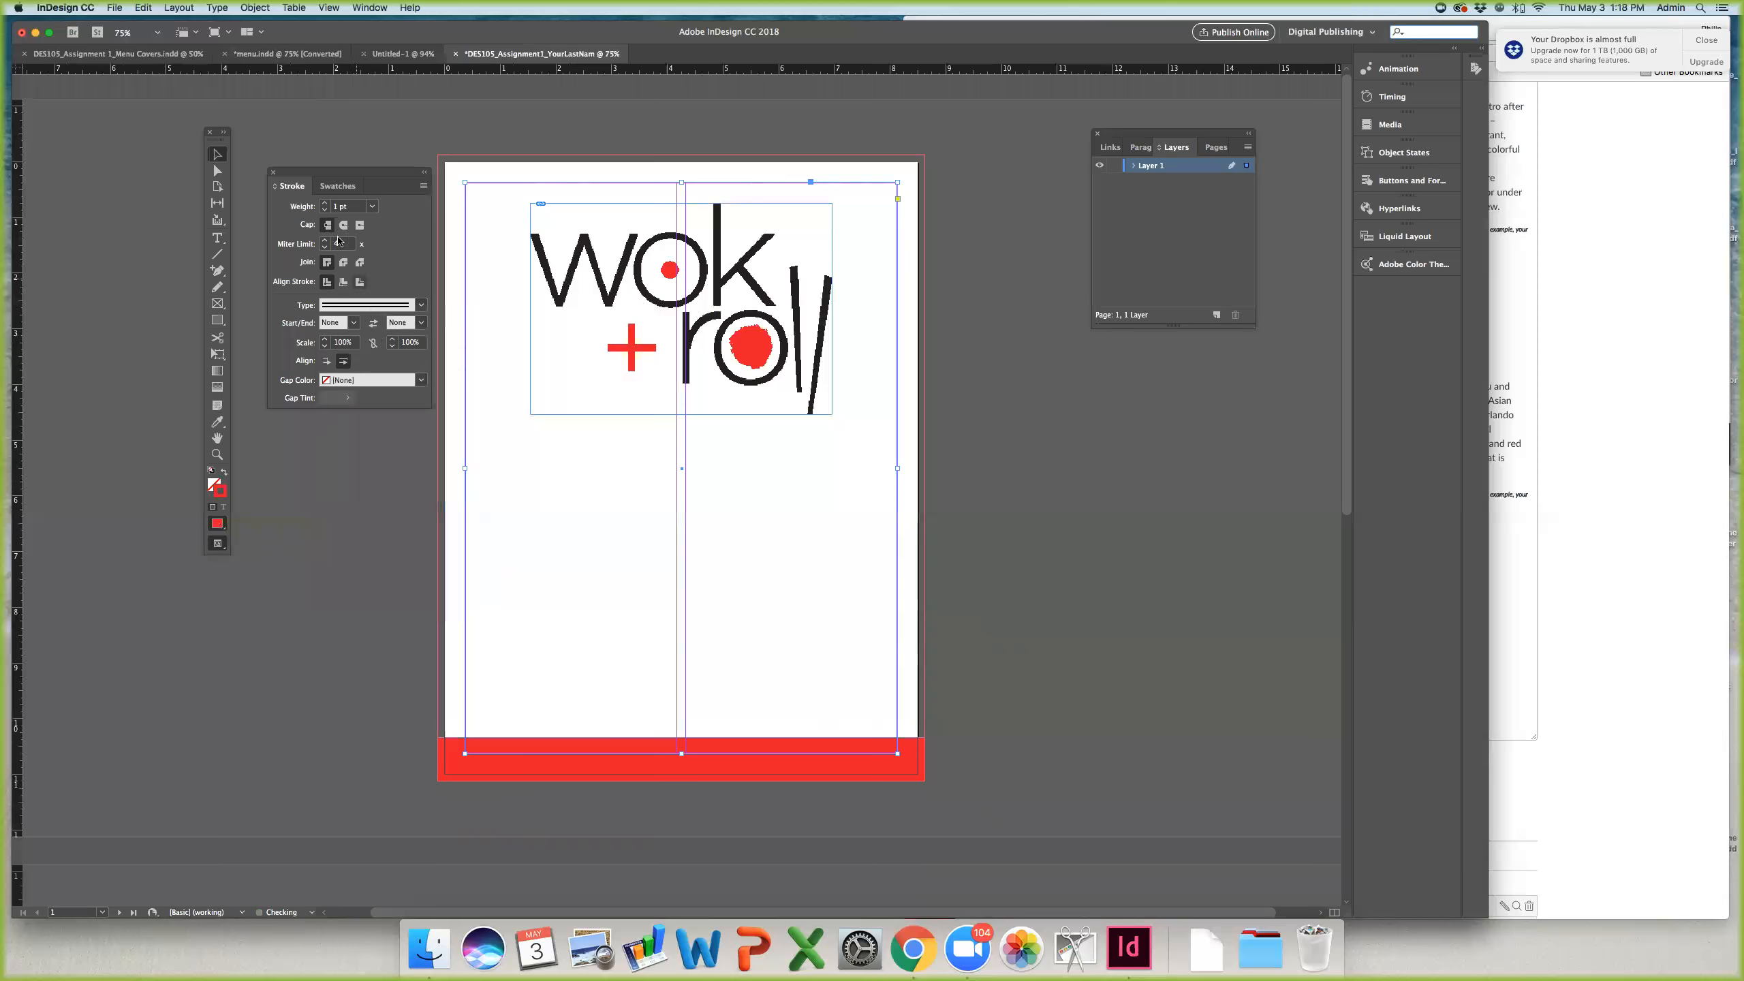
left_click(324, 203)
left_click(325, 203)
left_click(325, 203)
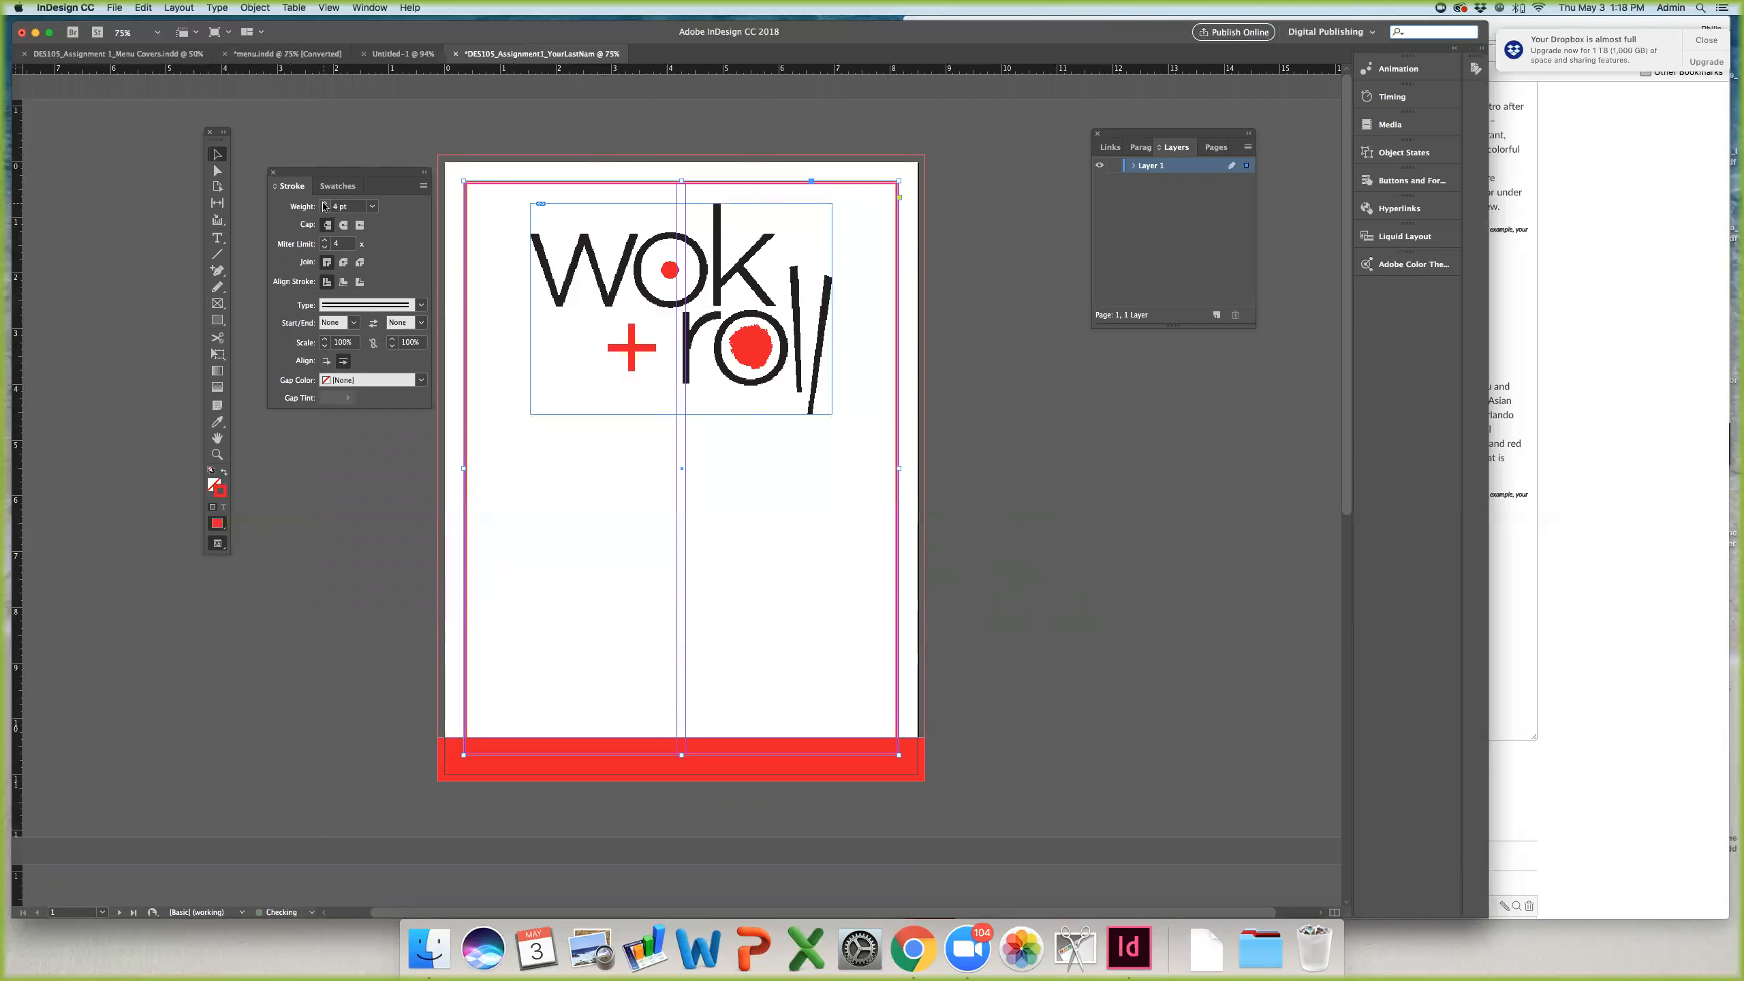
left_click(475, 292)
key("w")
Step: Change the red border's stroke type to White Diamond and reduce its weight to 2 pt
left_click(653, 179)
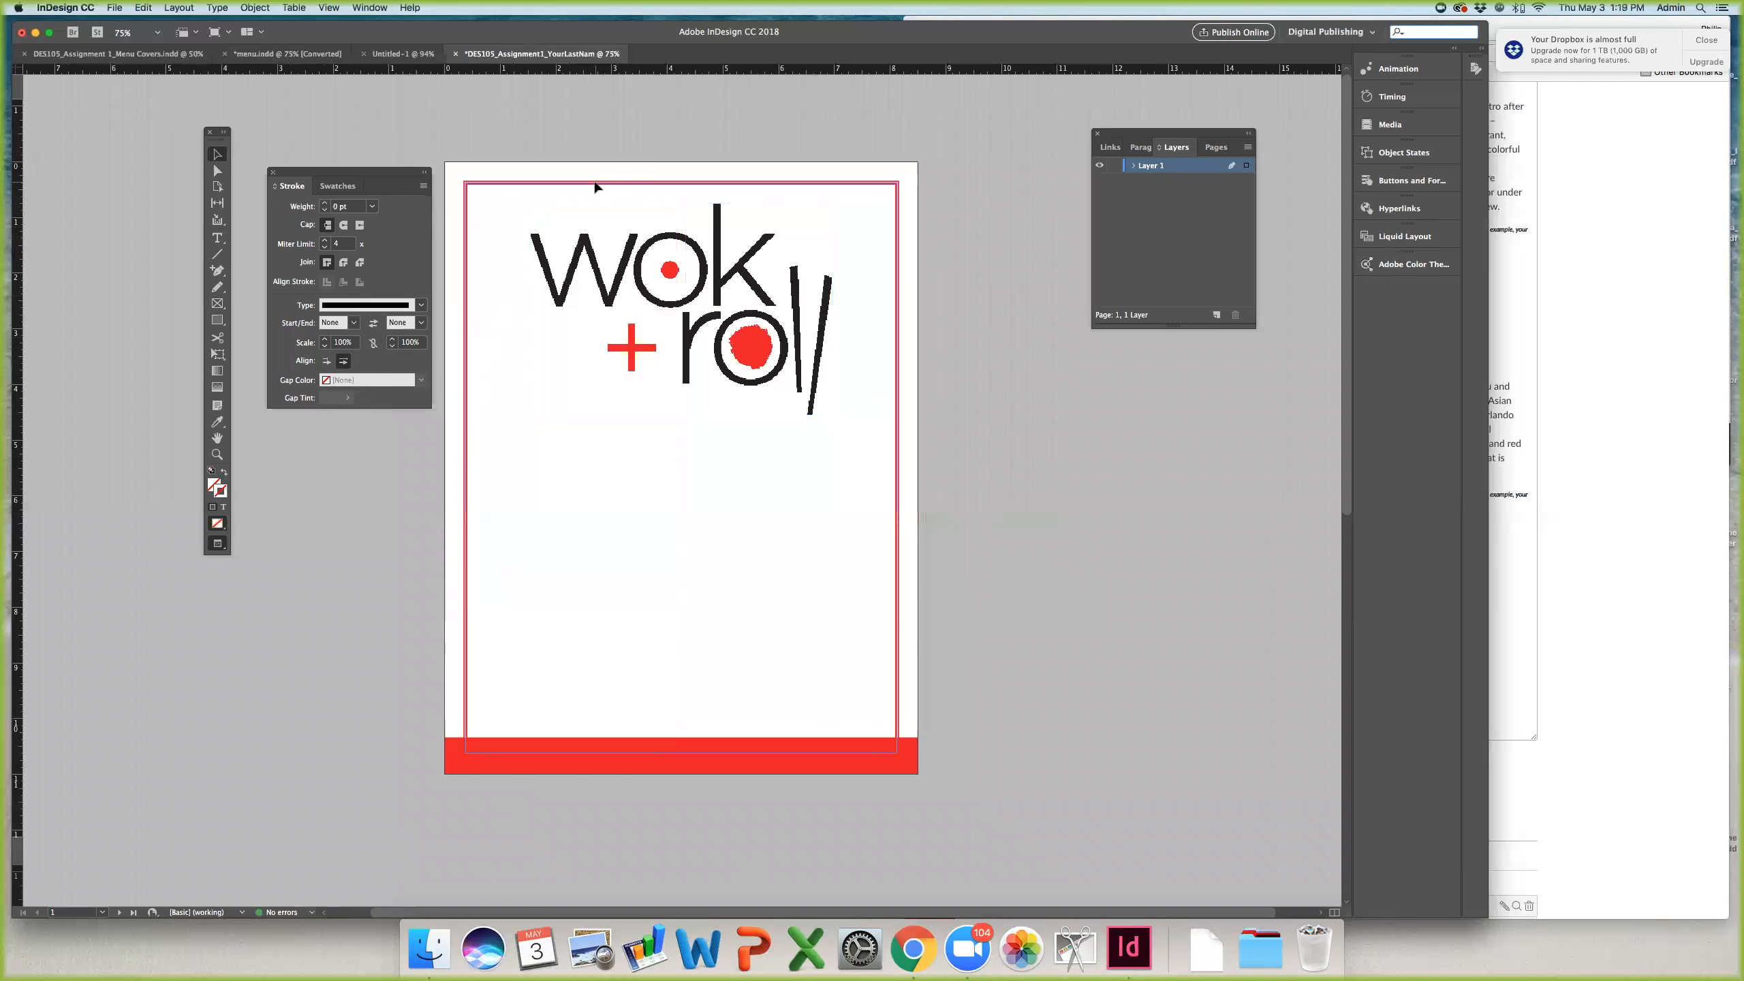
left_click(421, 304)
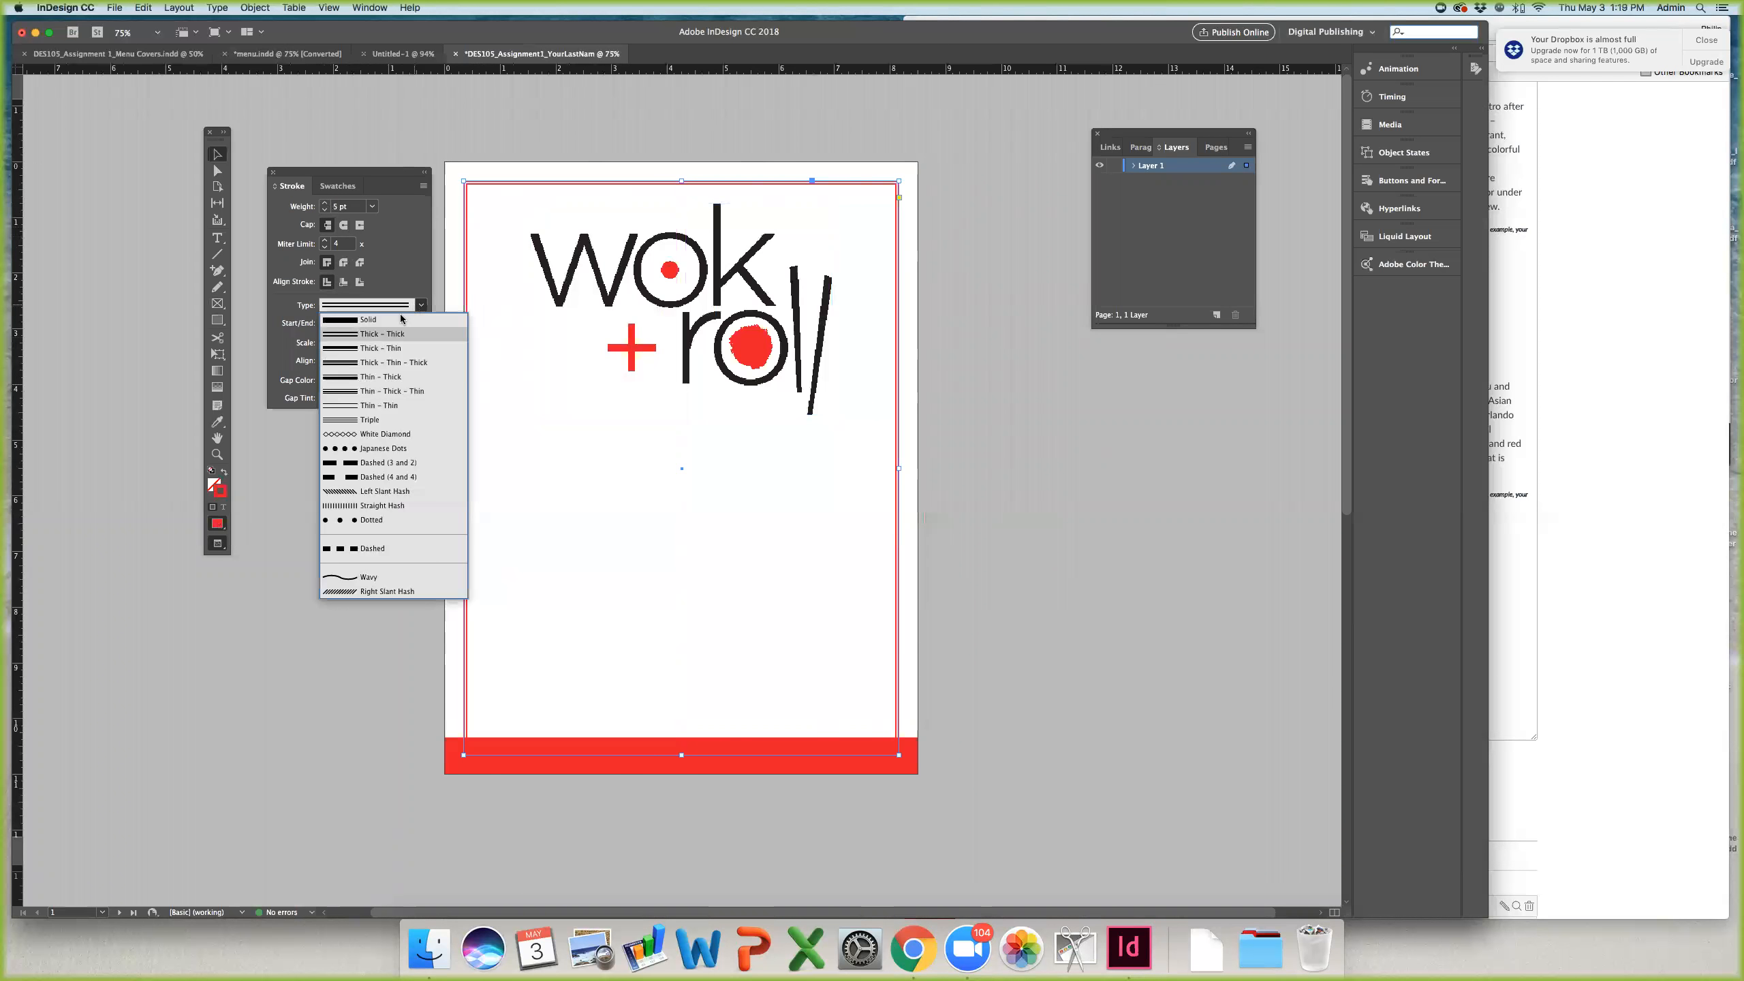
left_click(384, 434)
left_click(325, 210)
left_click(325, 210)
left_click(325, 209)
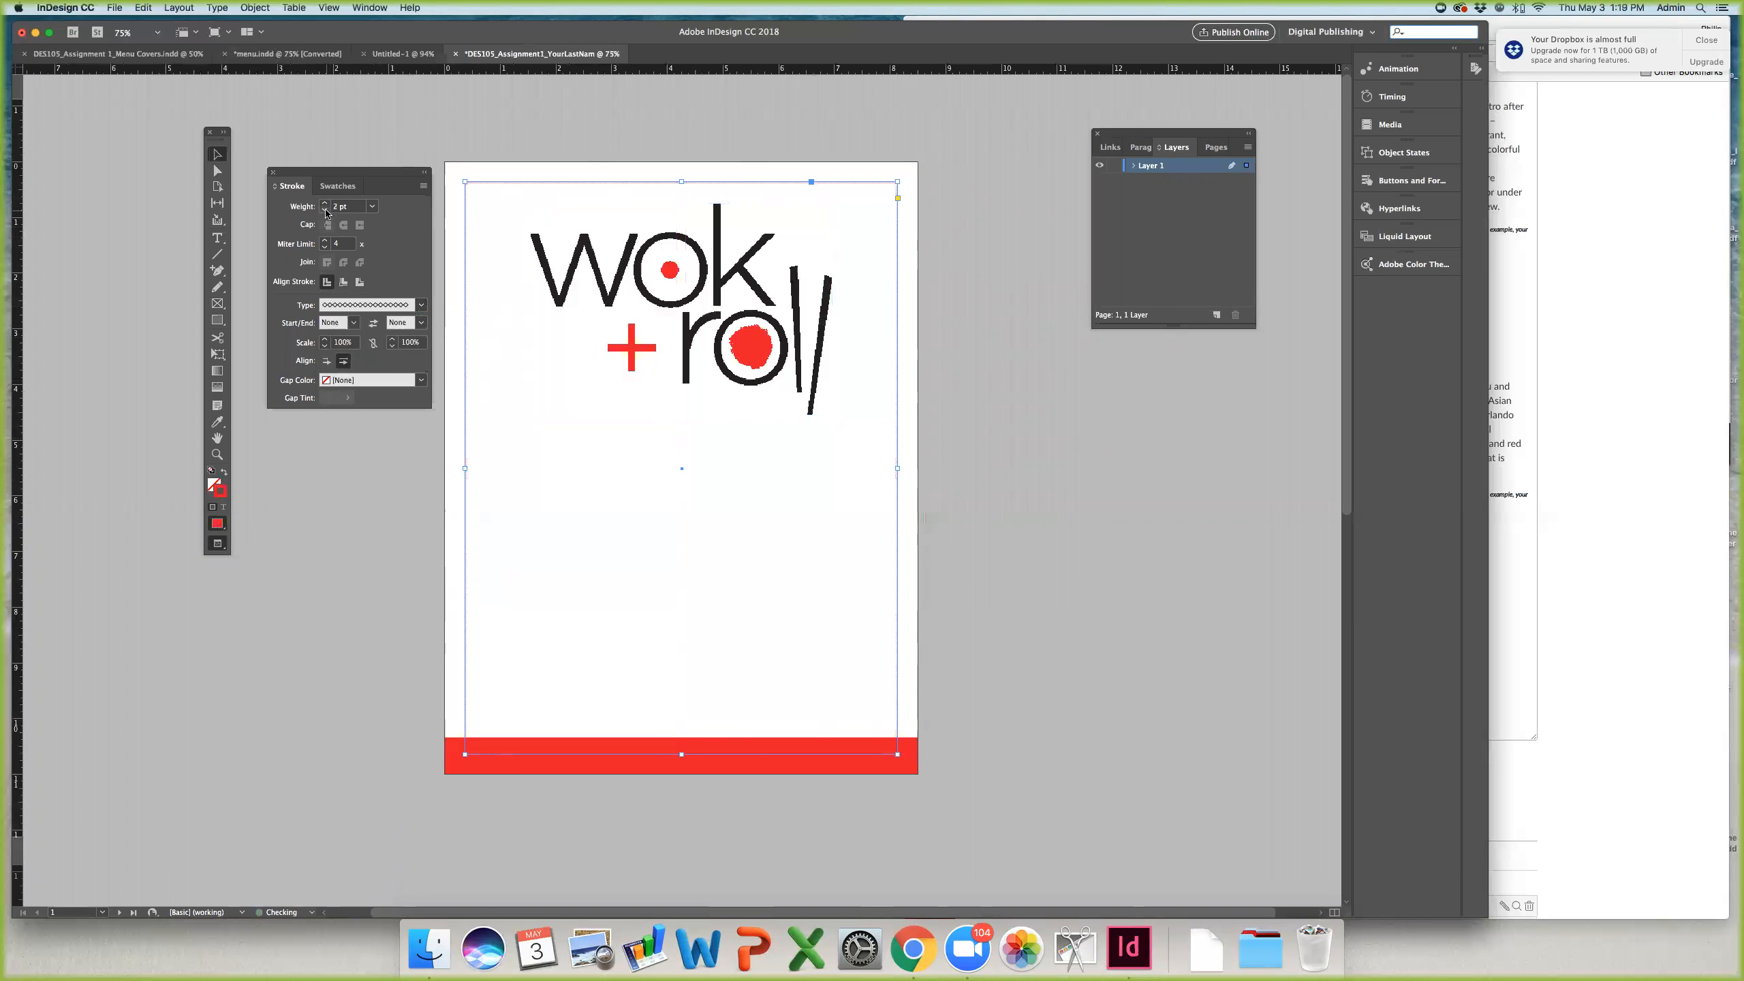
left_click(439, 218)
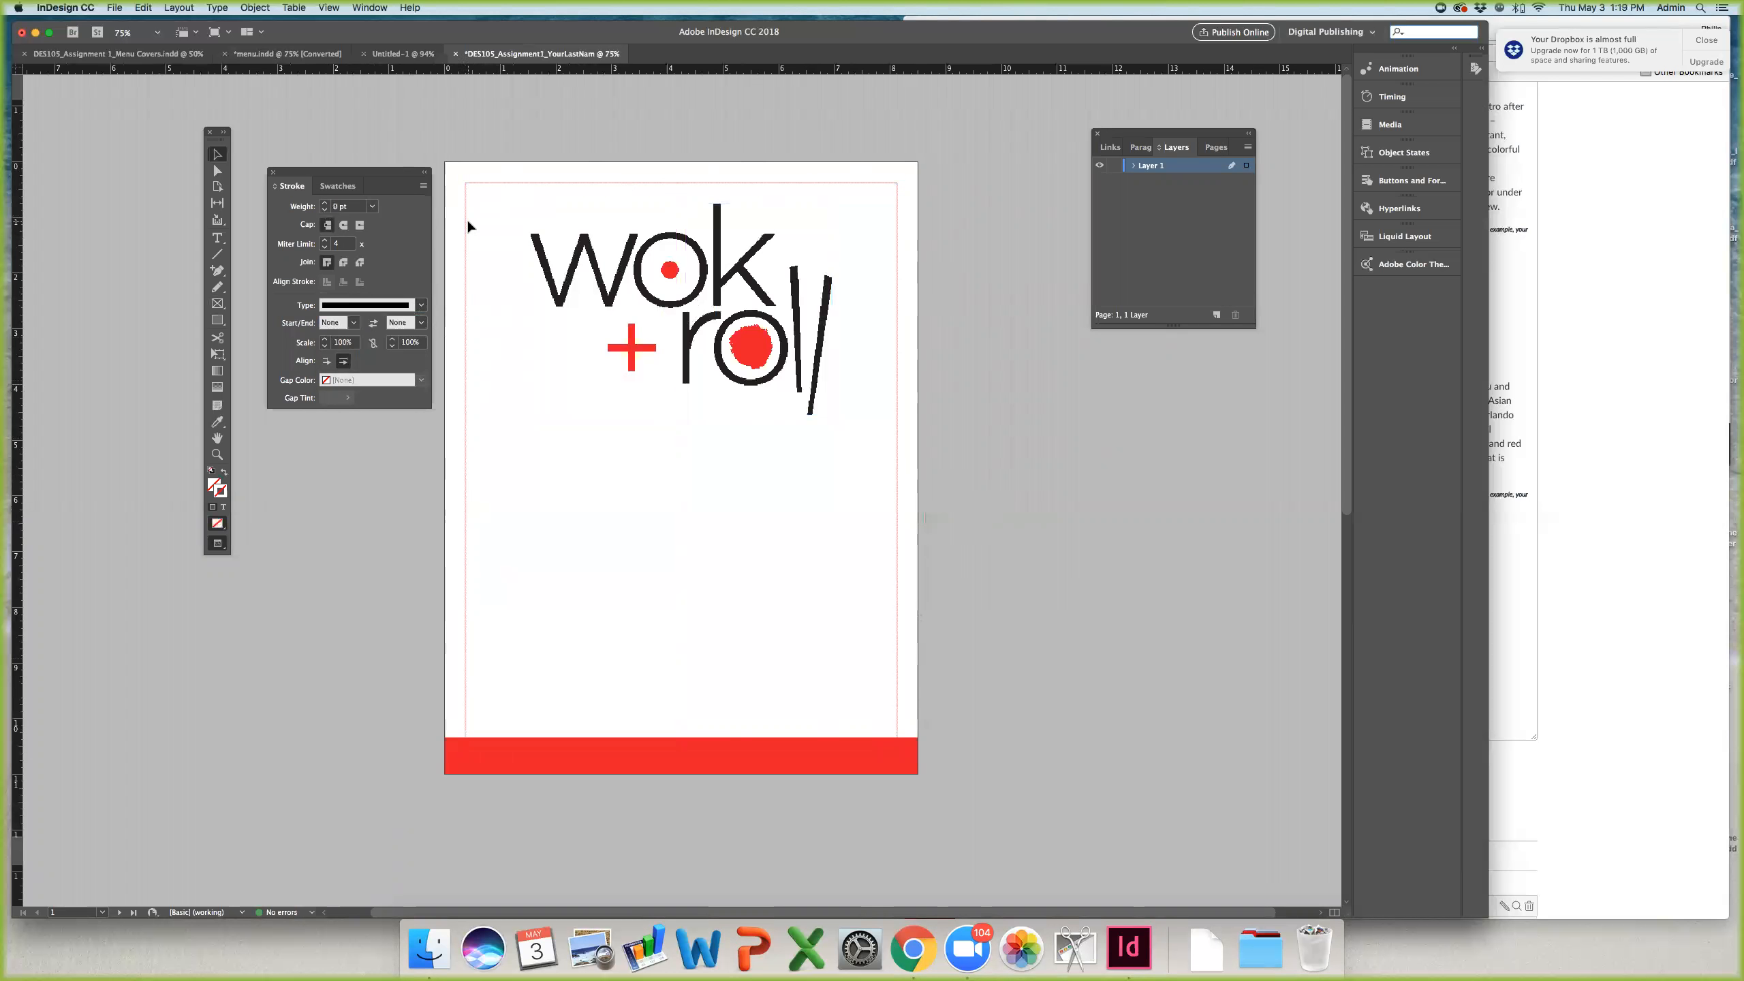
Step: Examine the Summer Menu banner and eye ornaments in the menu.indd sample, and return to the assignment document
left_click(263, 55)
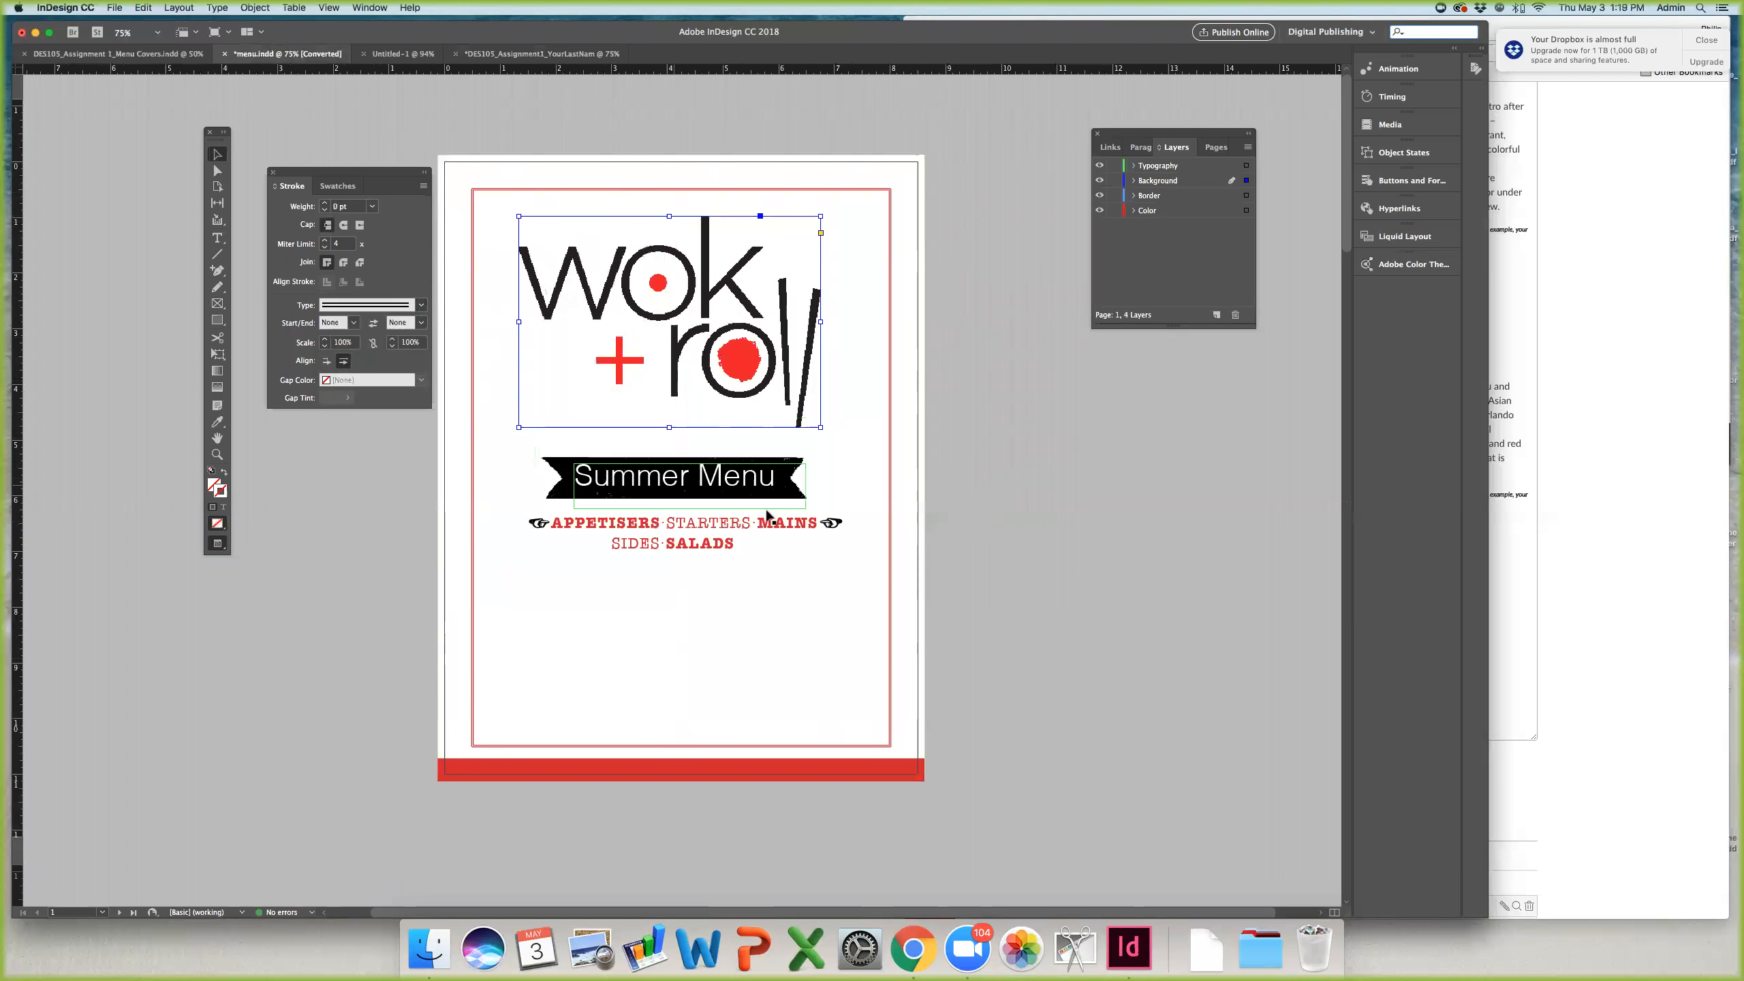
left_click(600, 503)
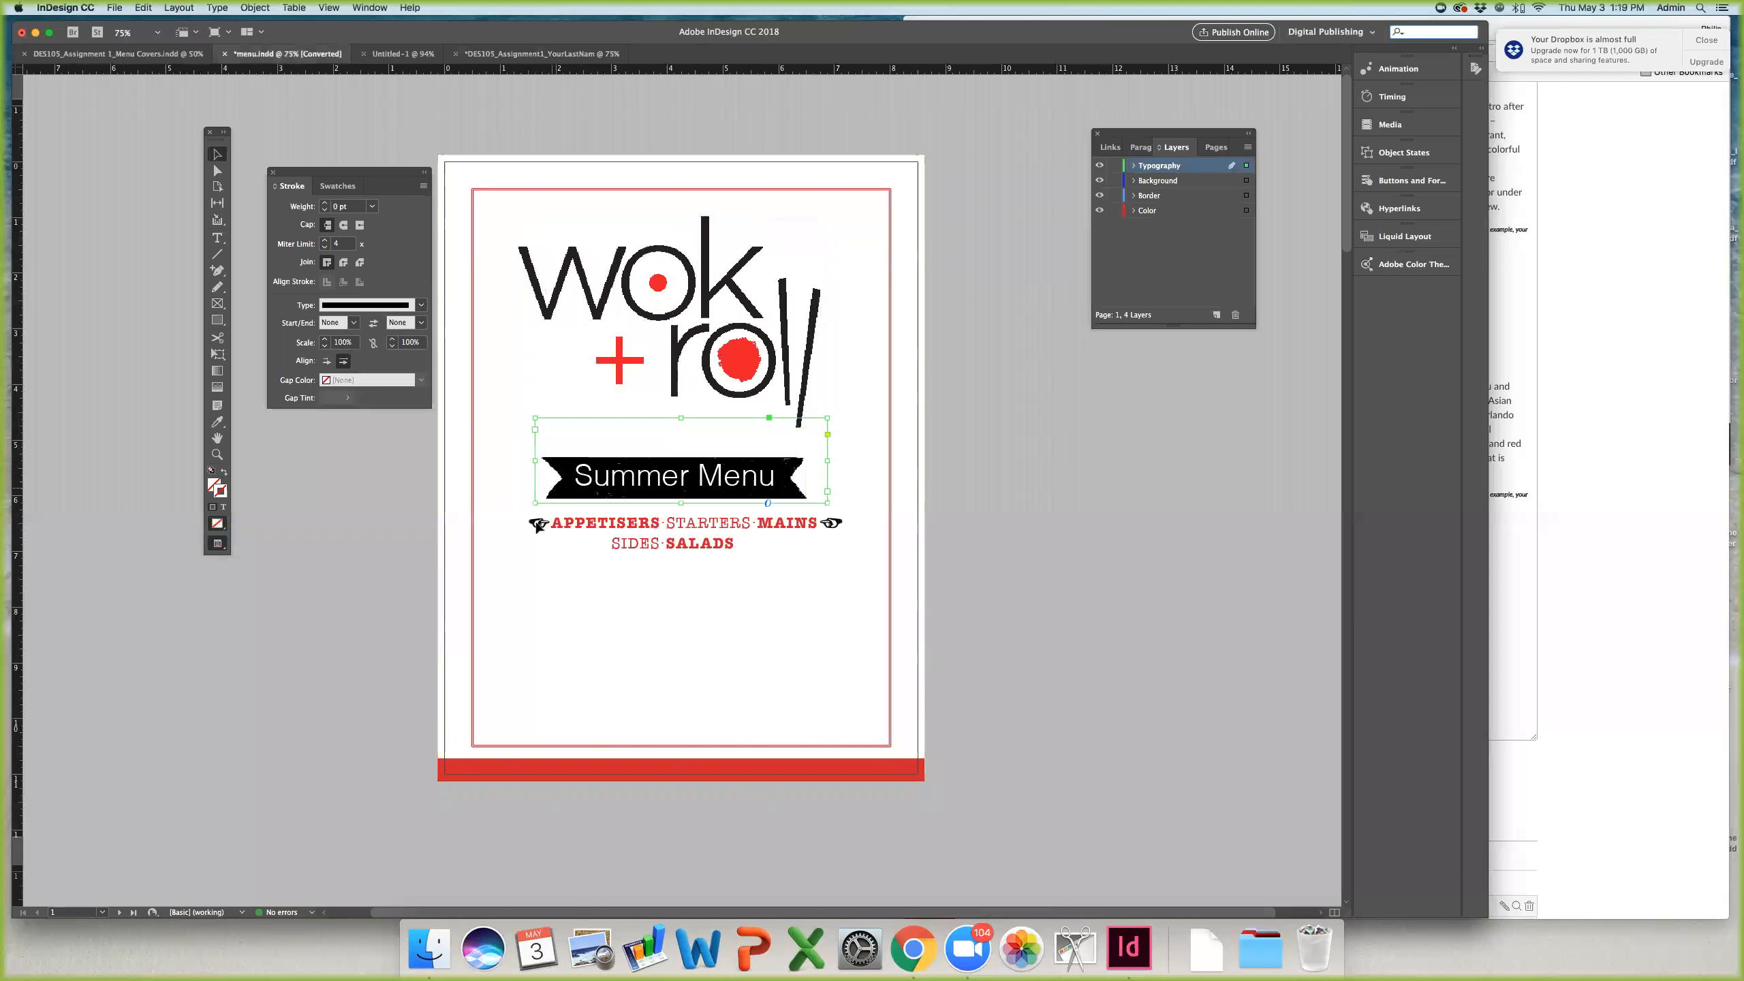
left_click(540, 526)
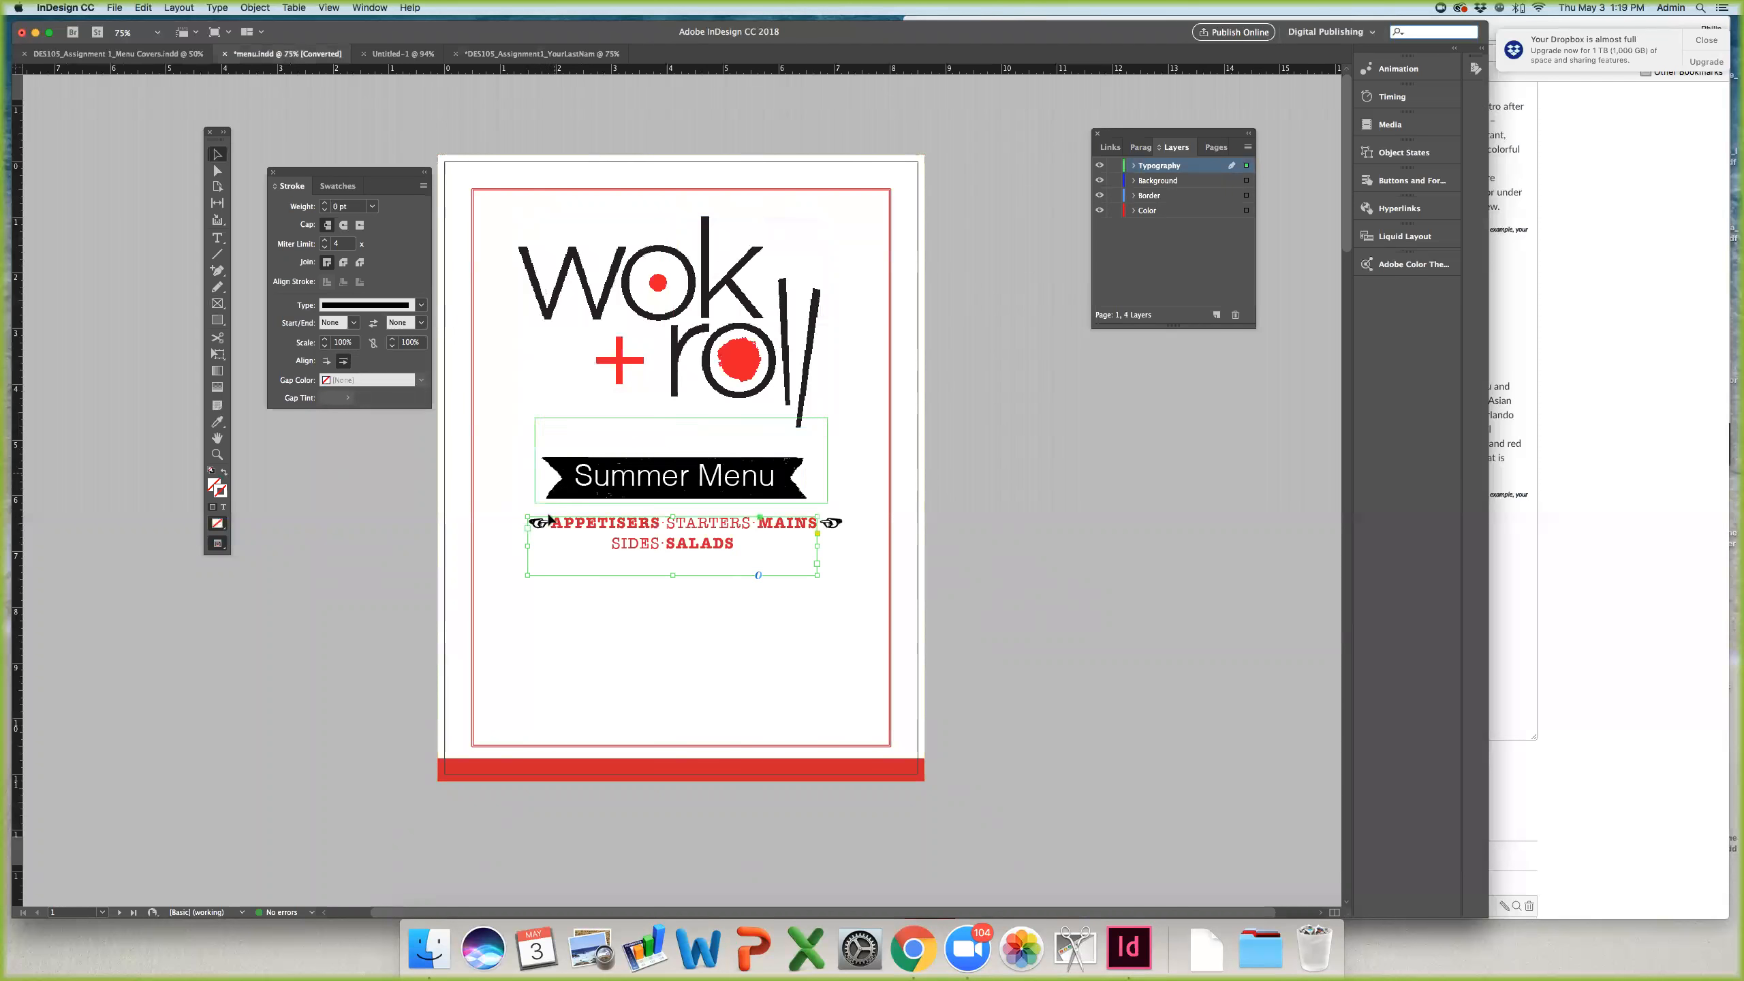
left_click(462, 486)
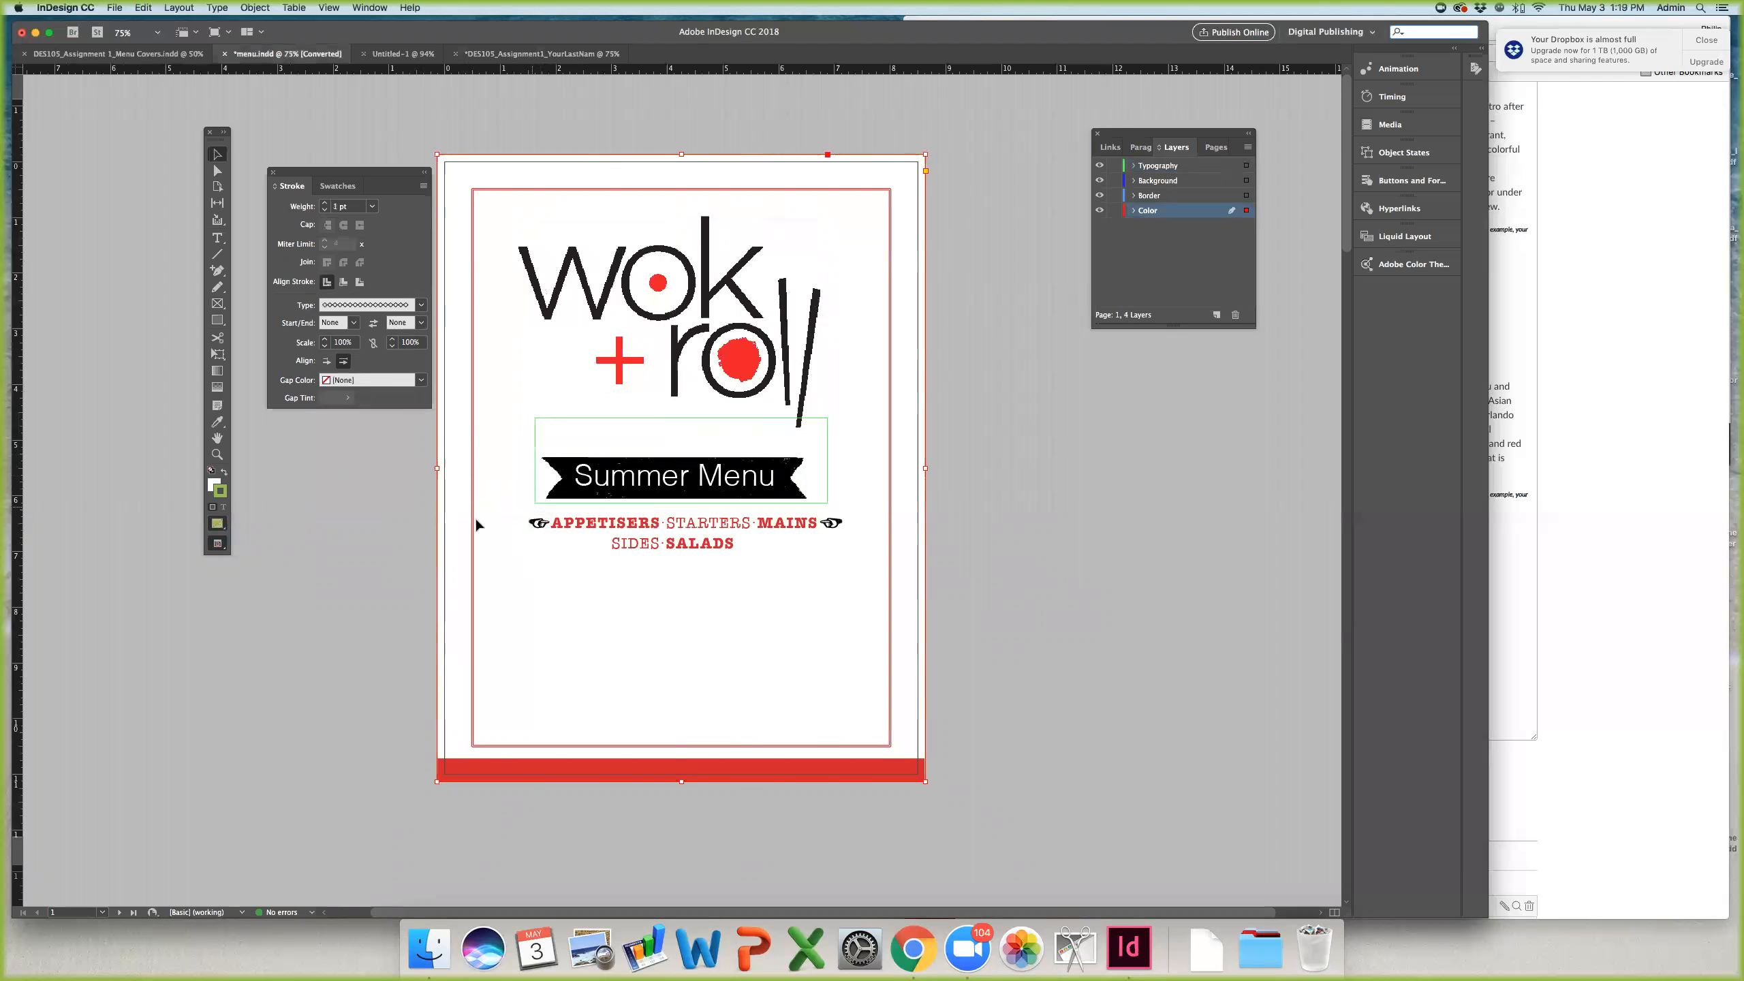
left_click(382, 55)
left_click(517, 56)
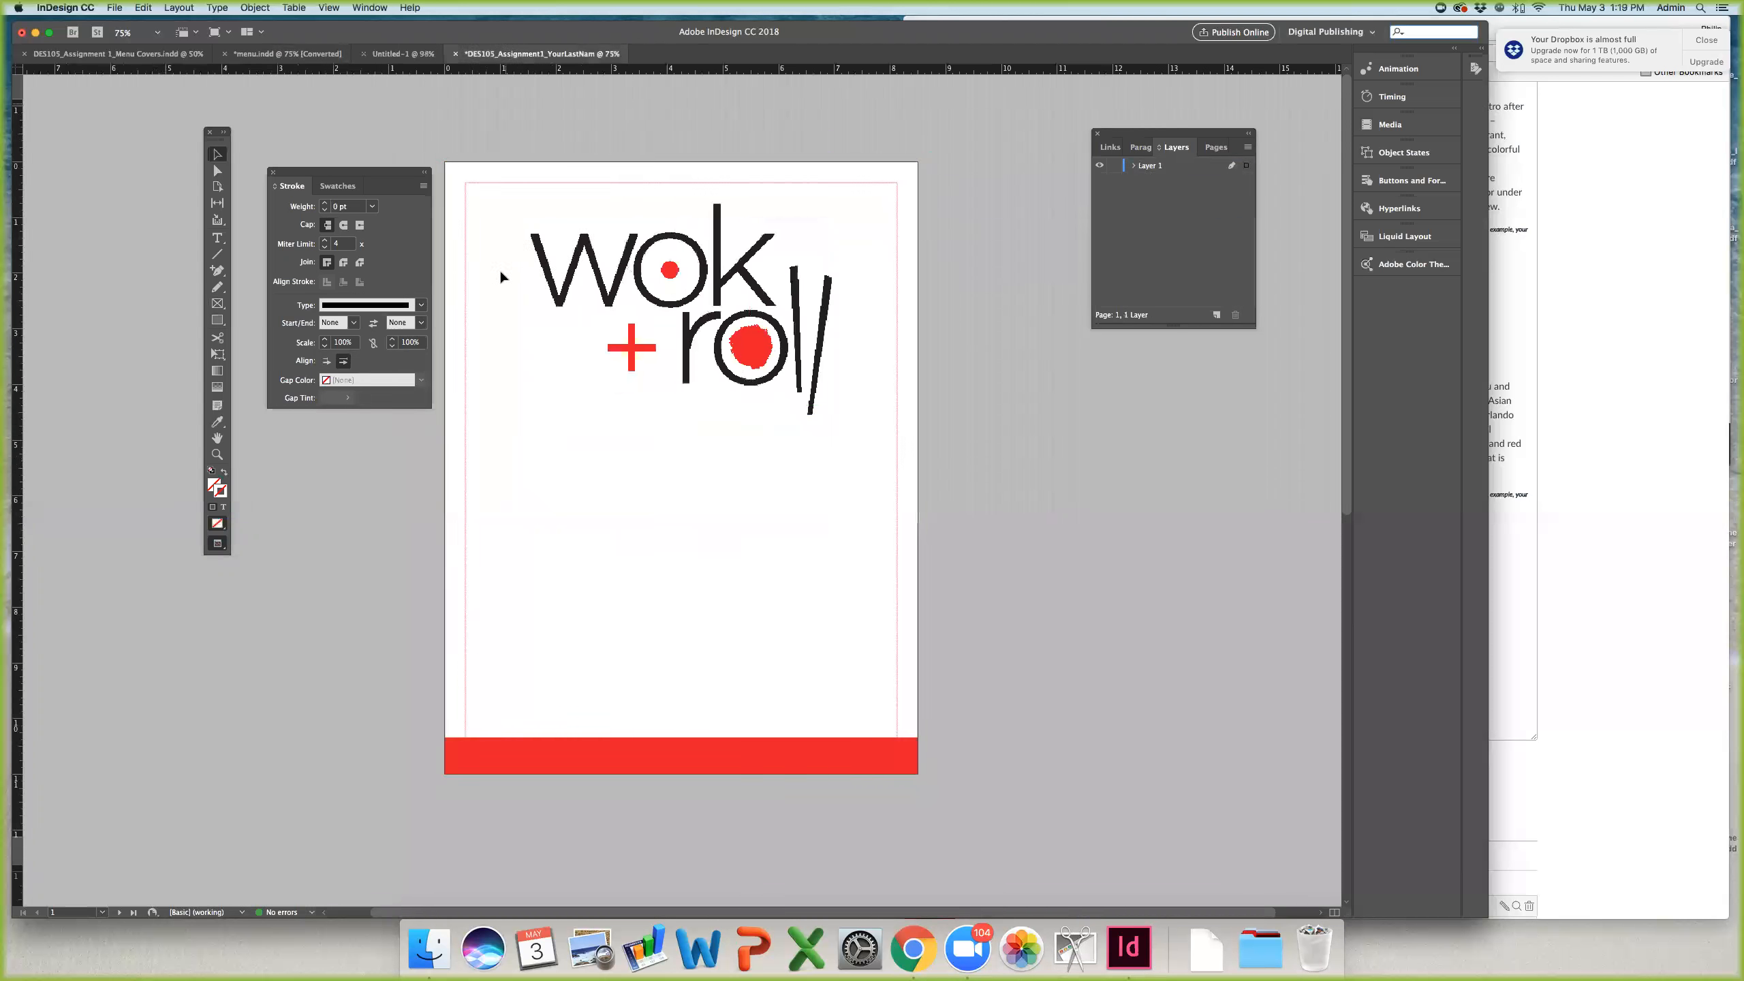
Step: Draw a text frame about 5 in wide below the logo and show the available glyphs in a smaller window beside the page
left_click(217, 239)
left_click_drag(544, 480, 819, 623)
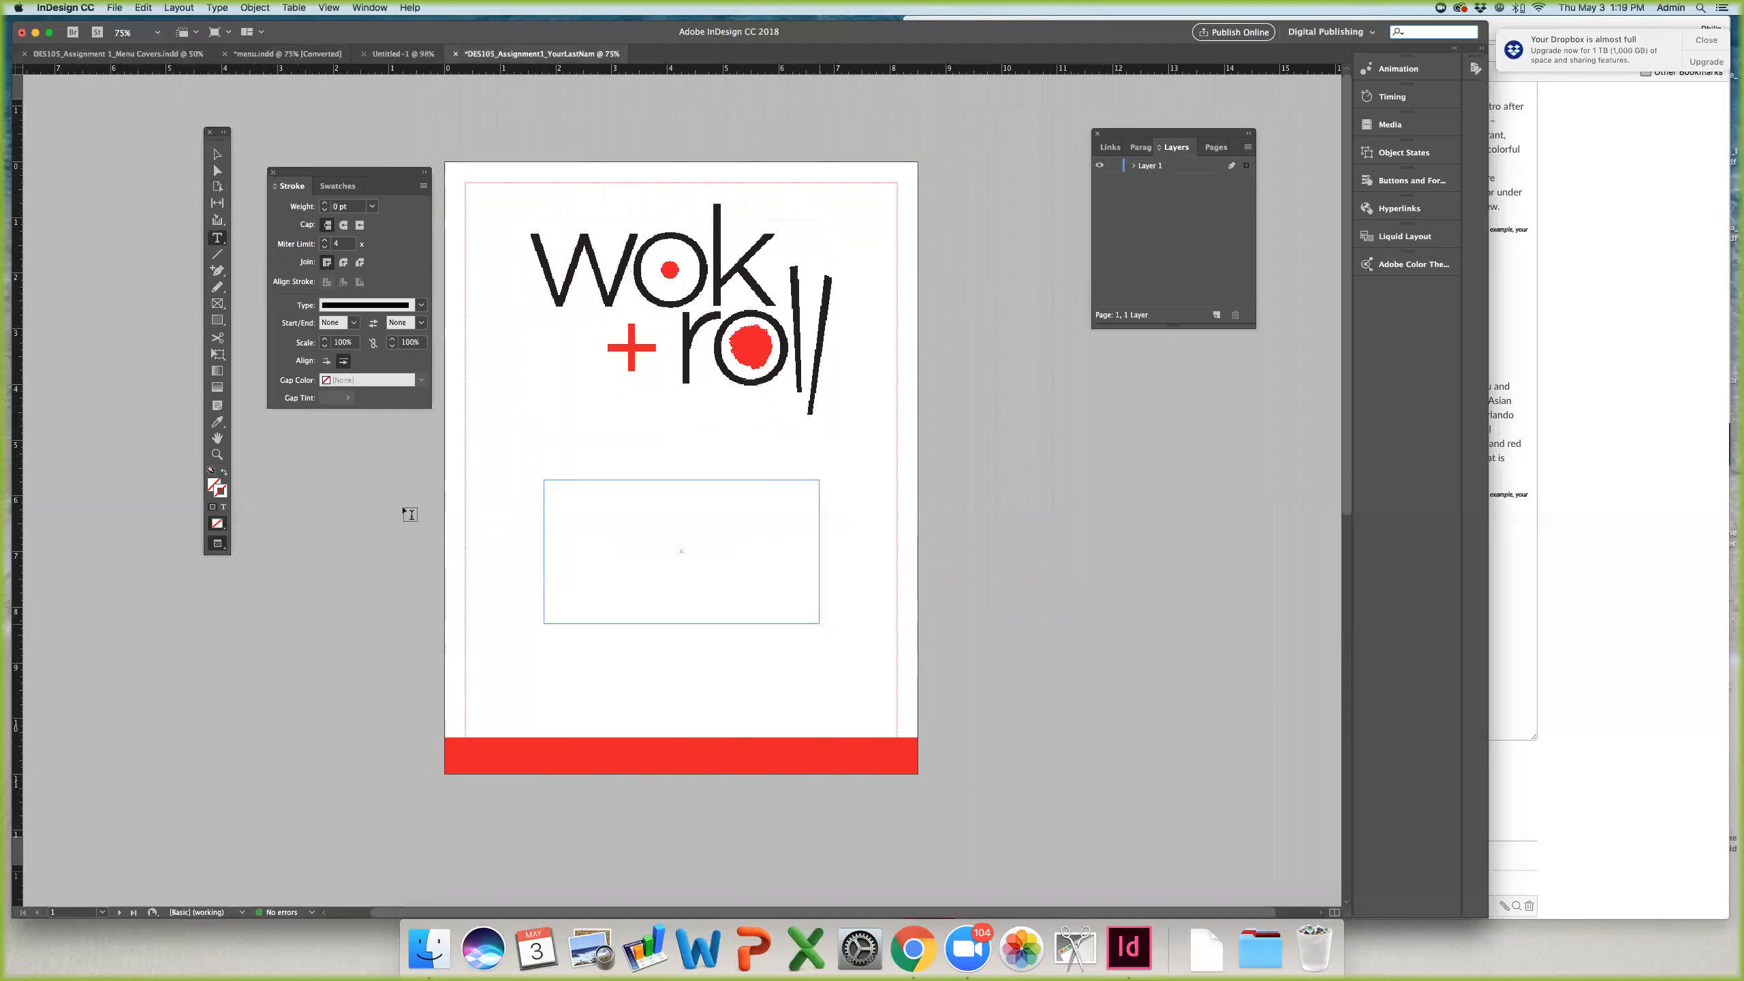
left_click(217, 8)
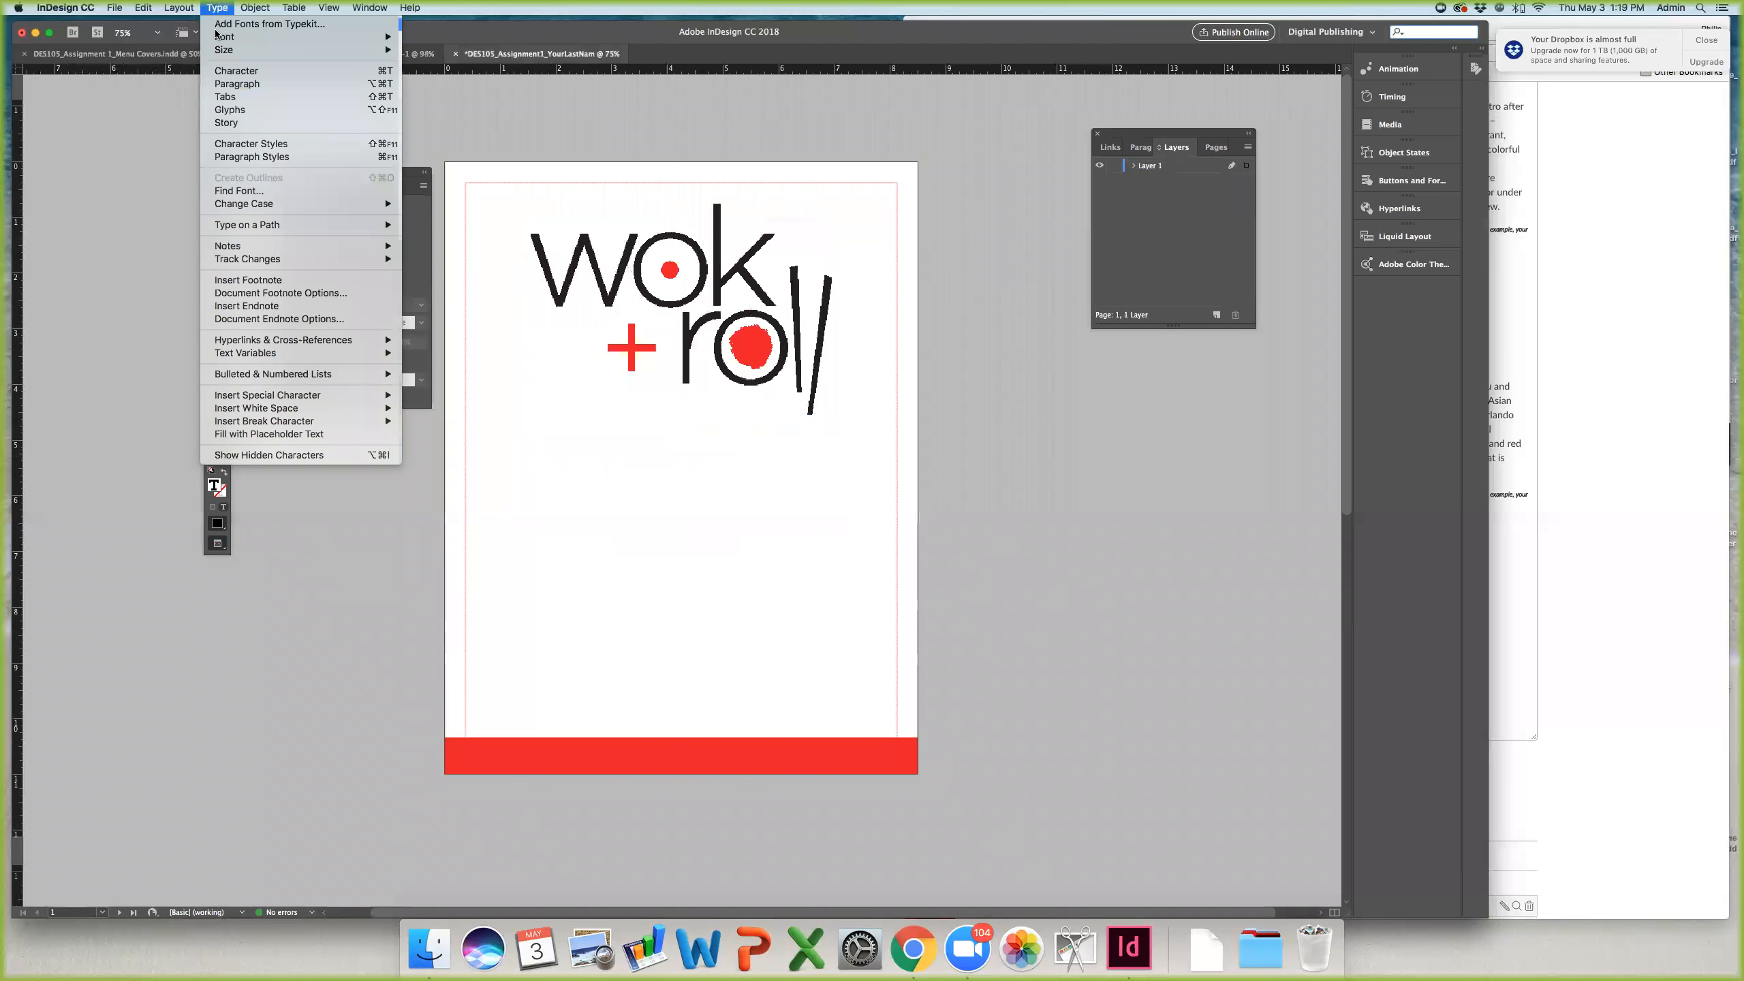
left_click(240, 112)
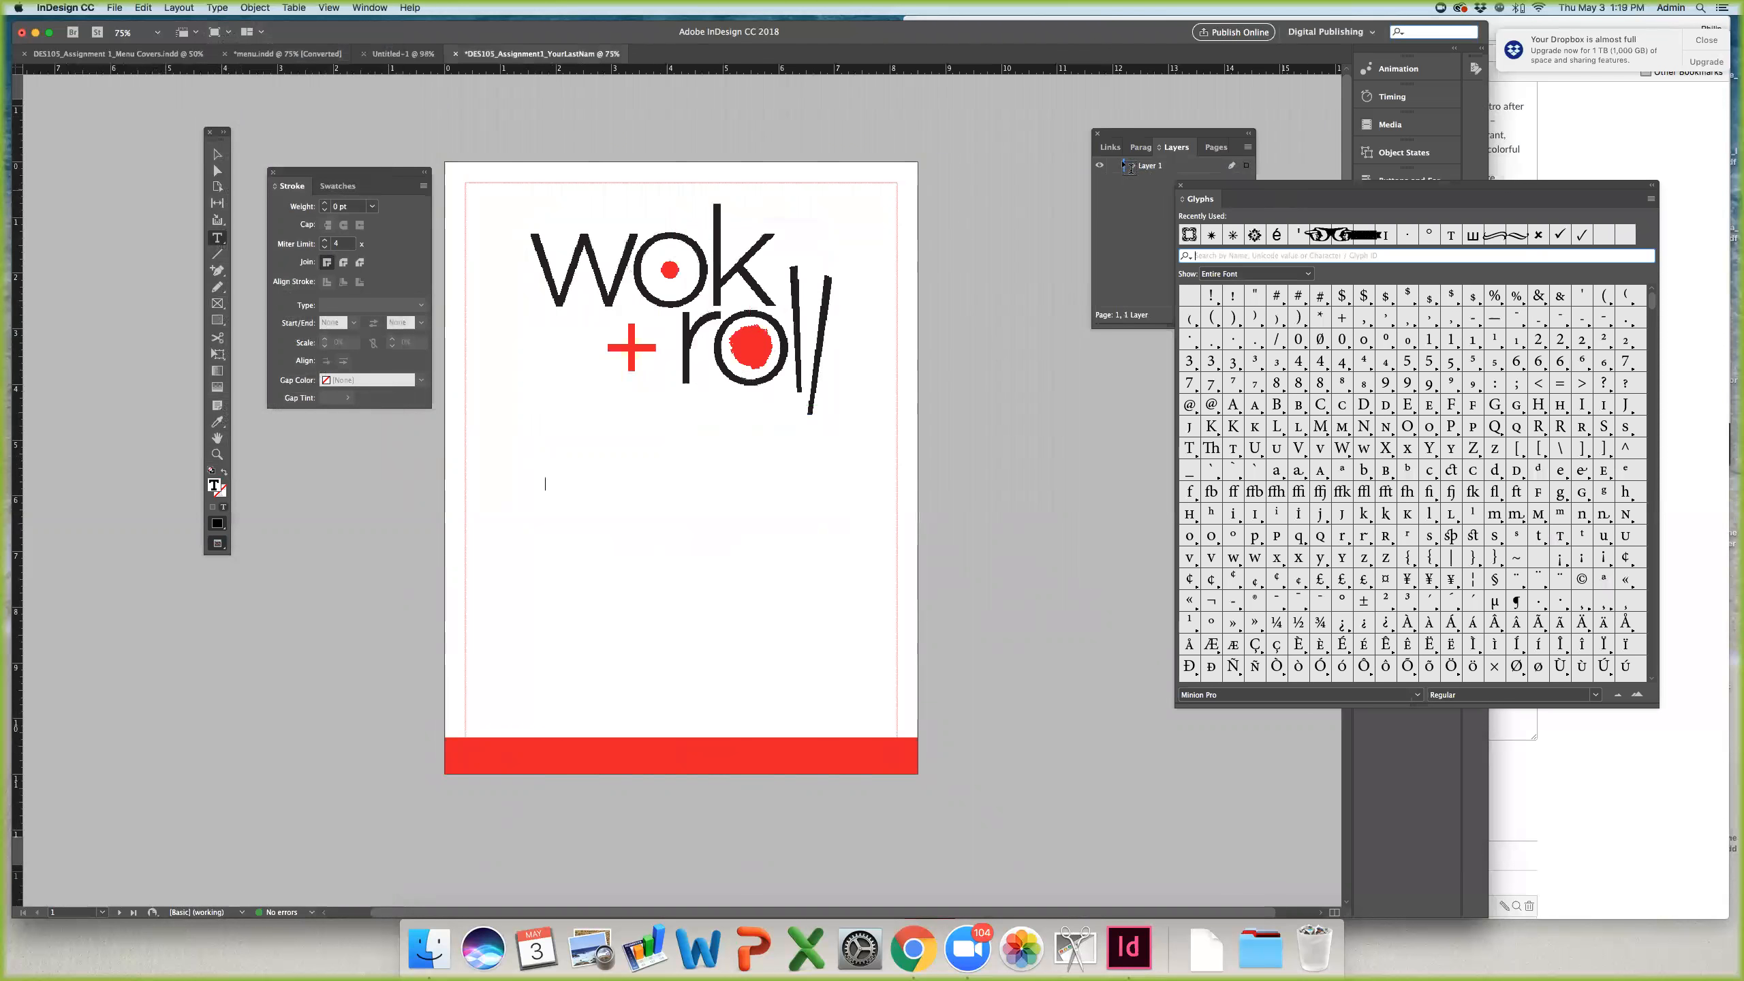
left_click_drag(1229, 185, 981, 142)
left_click_drag(1413, 666, 1332, 597)
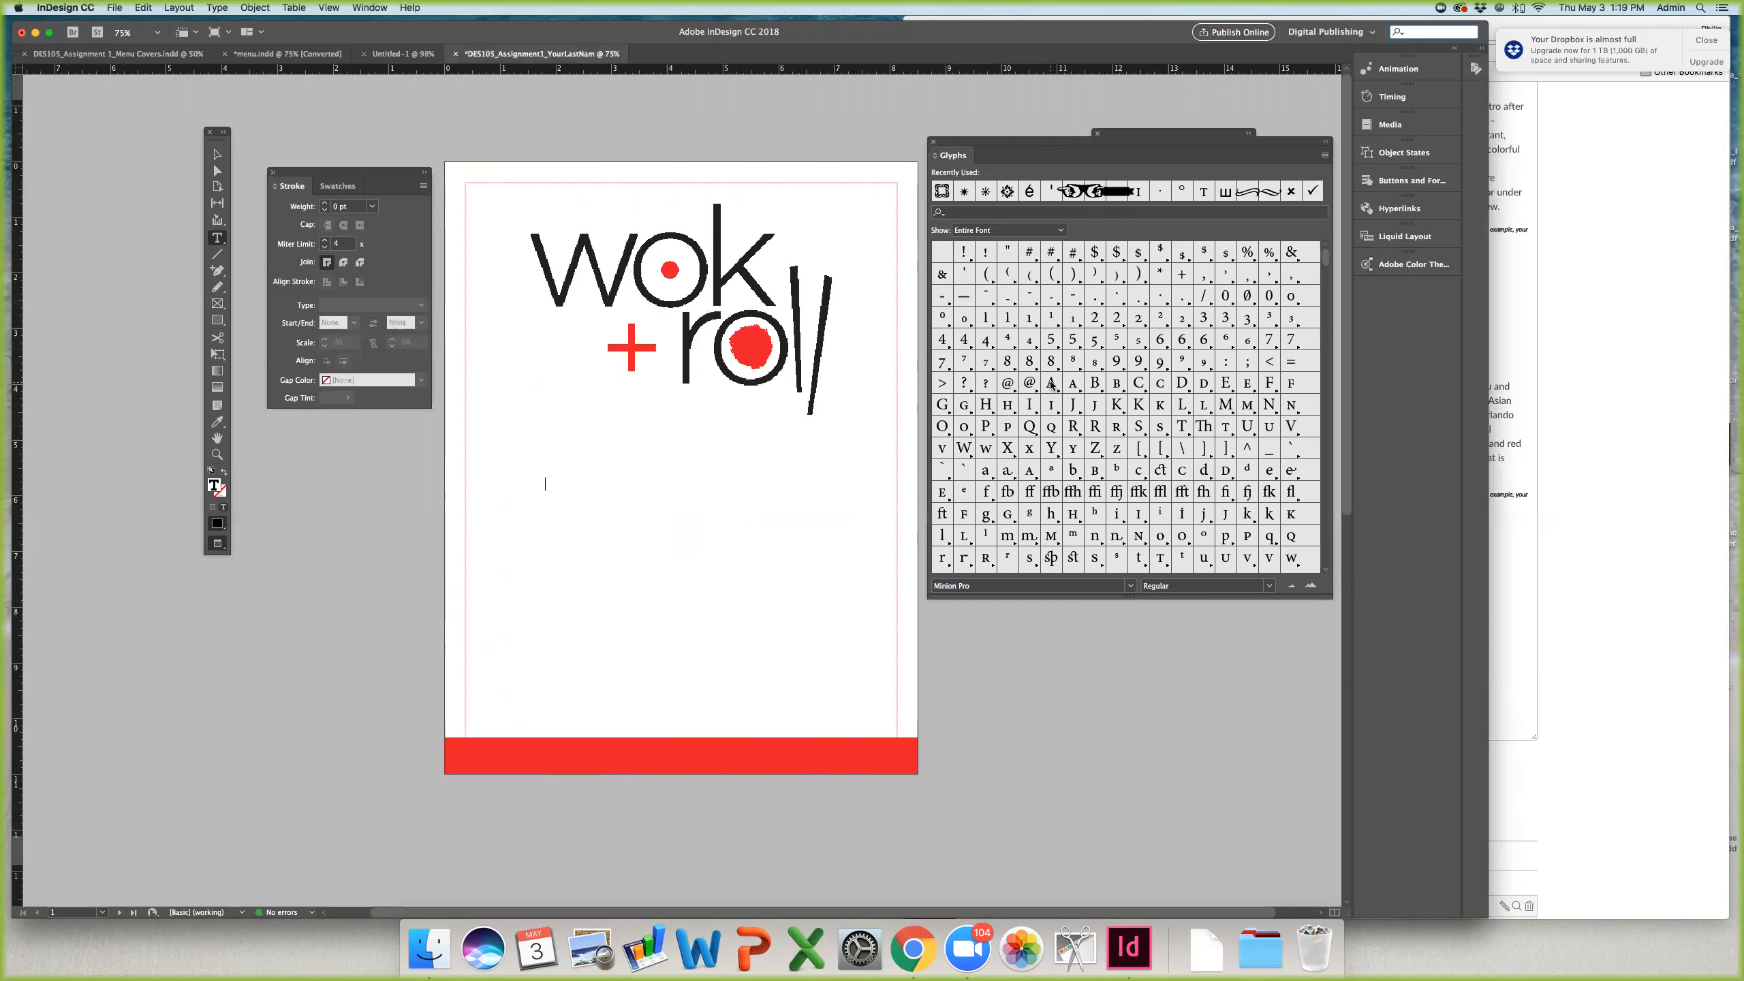
Step: Show the glyphs of the Times New Roman font and browse through the character set
left_click_drag(978, 591, 934, 589)
type("Times New Roman")
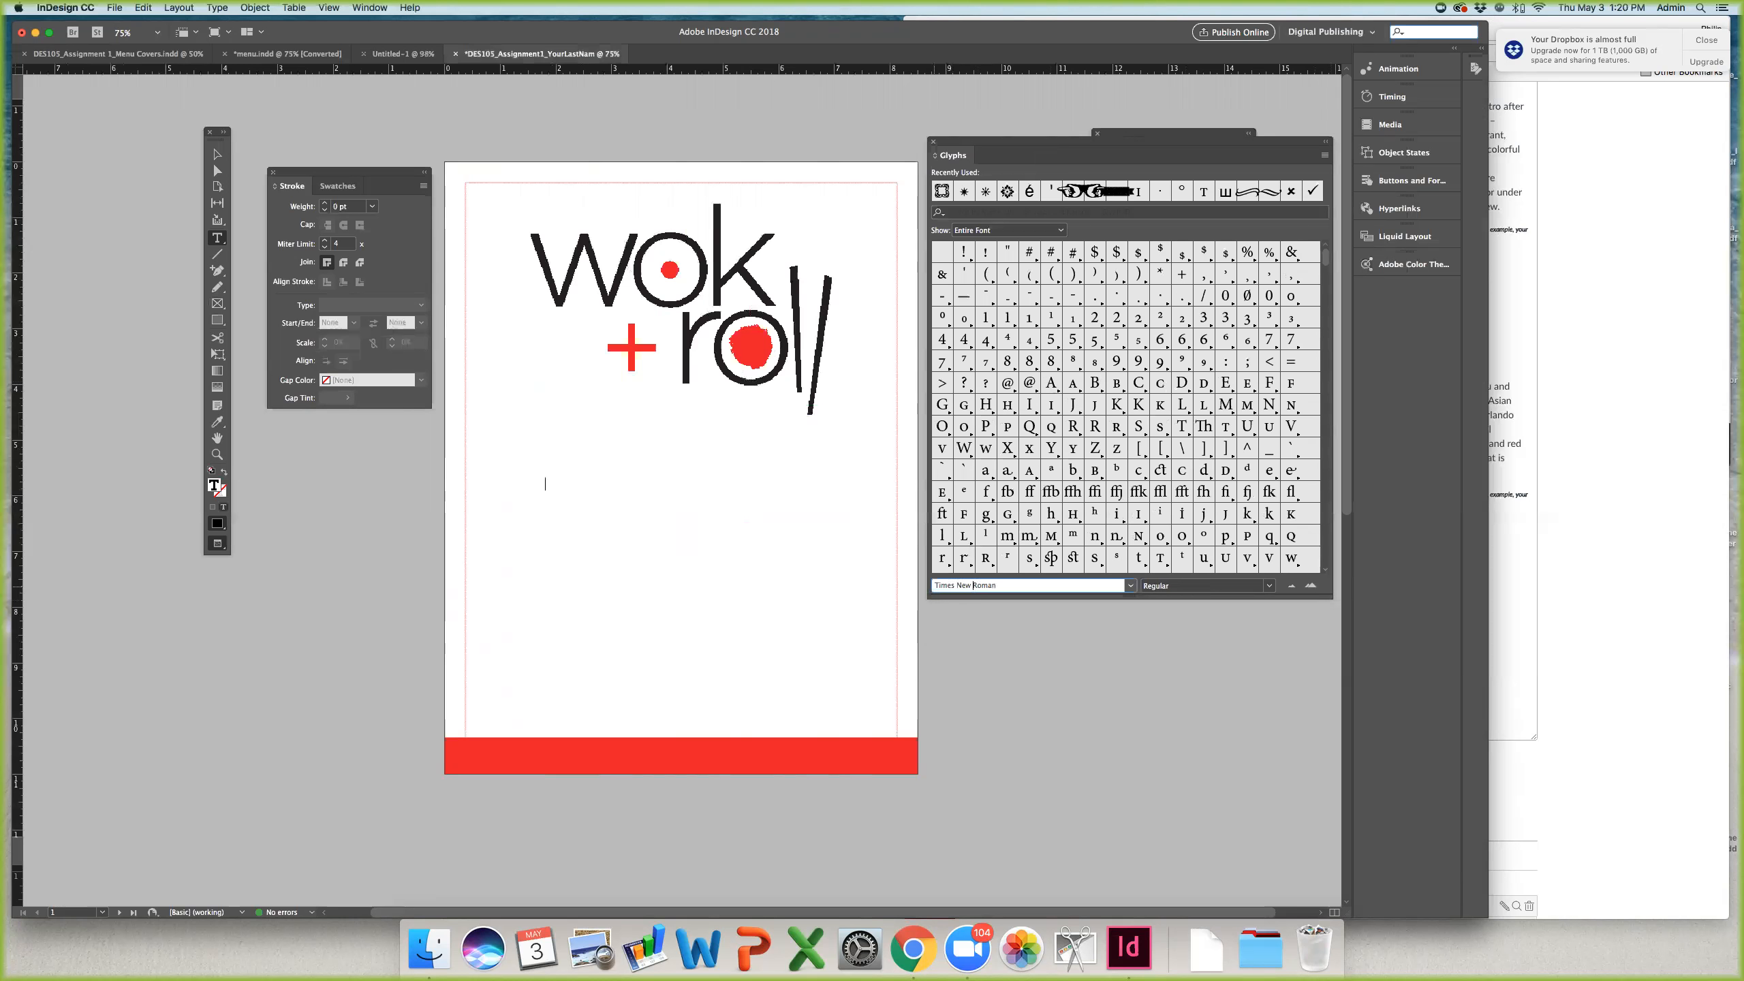
key("Return")
left_click(1131, 586)
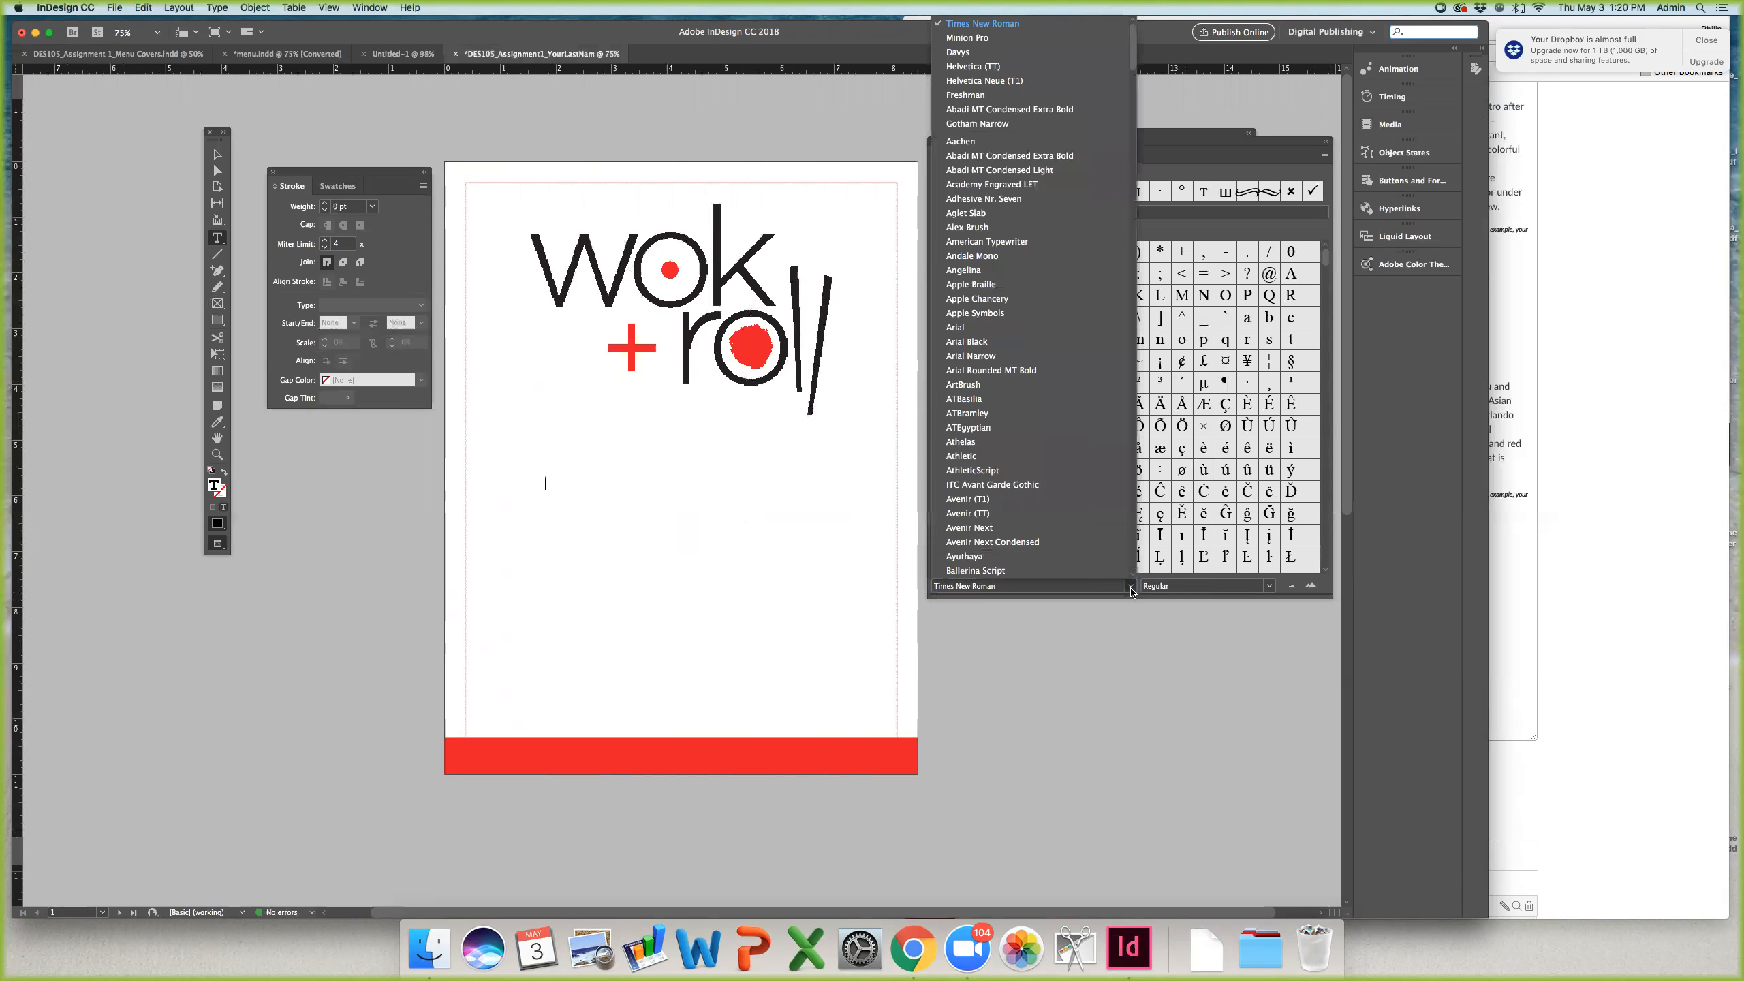
left_click(1068, 593)
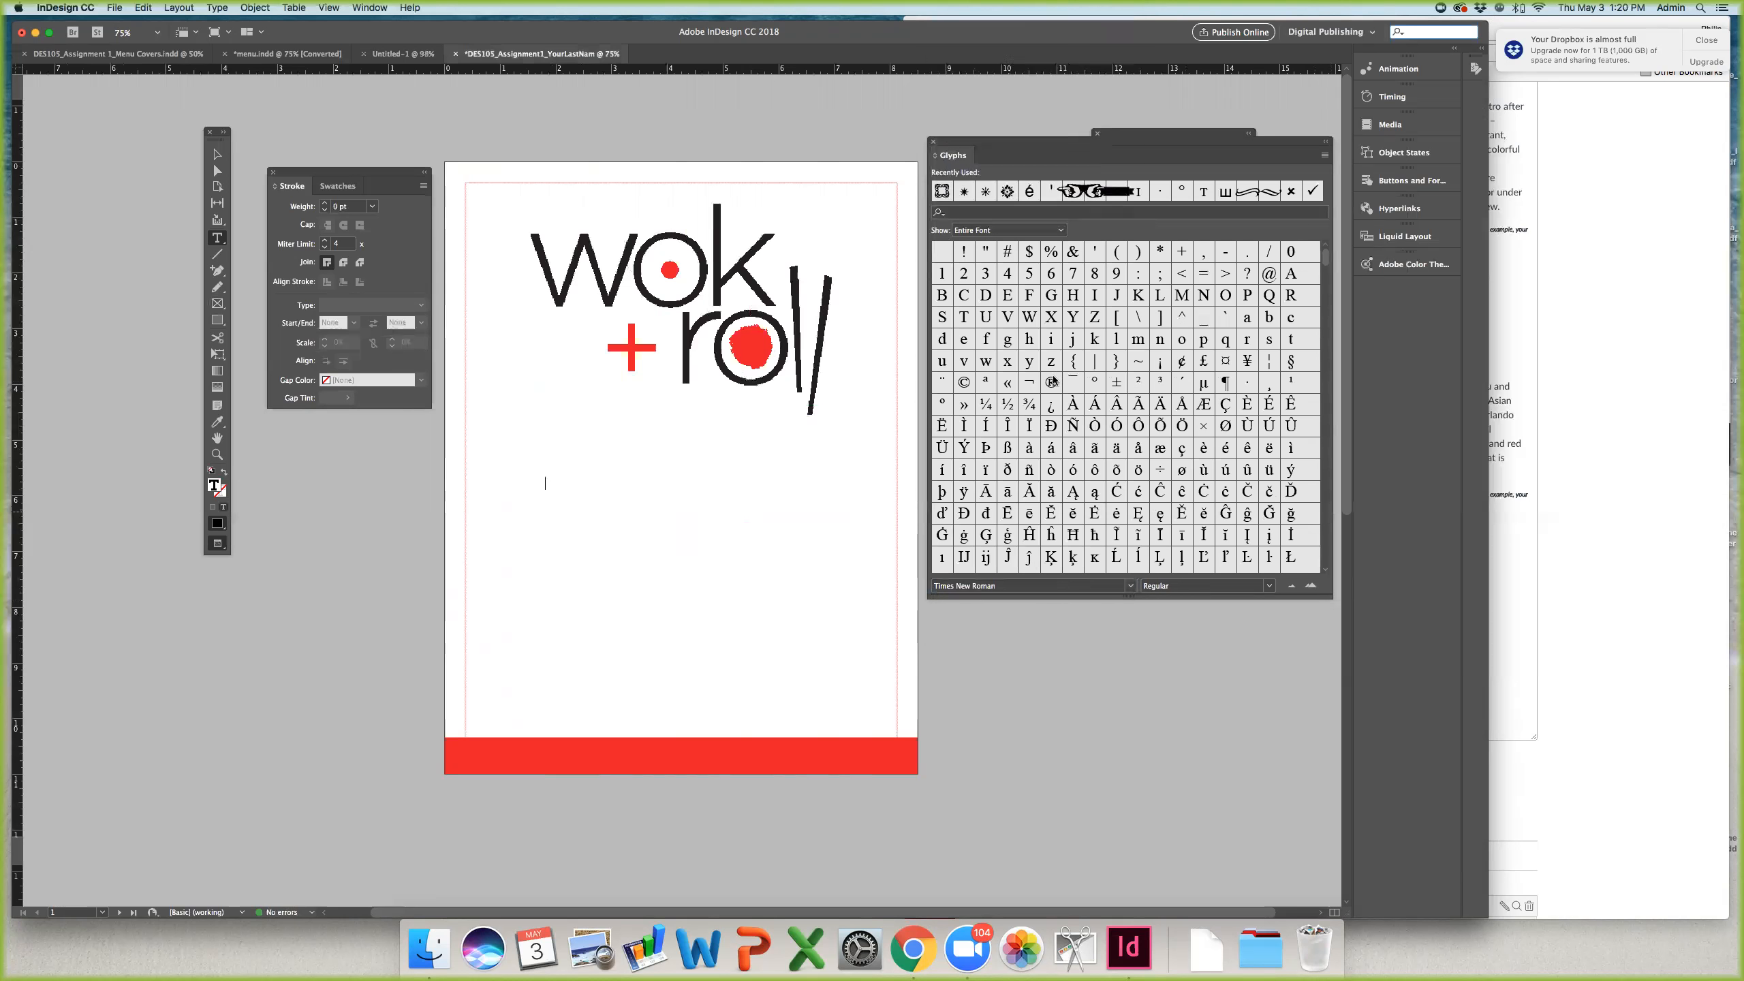
scroll(1055, 379, "down", 15)
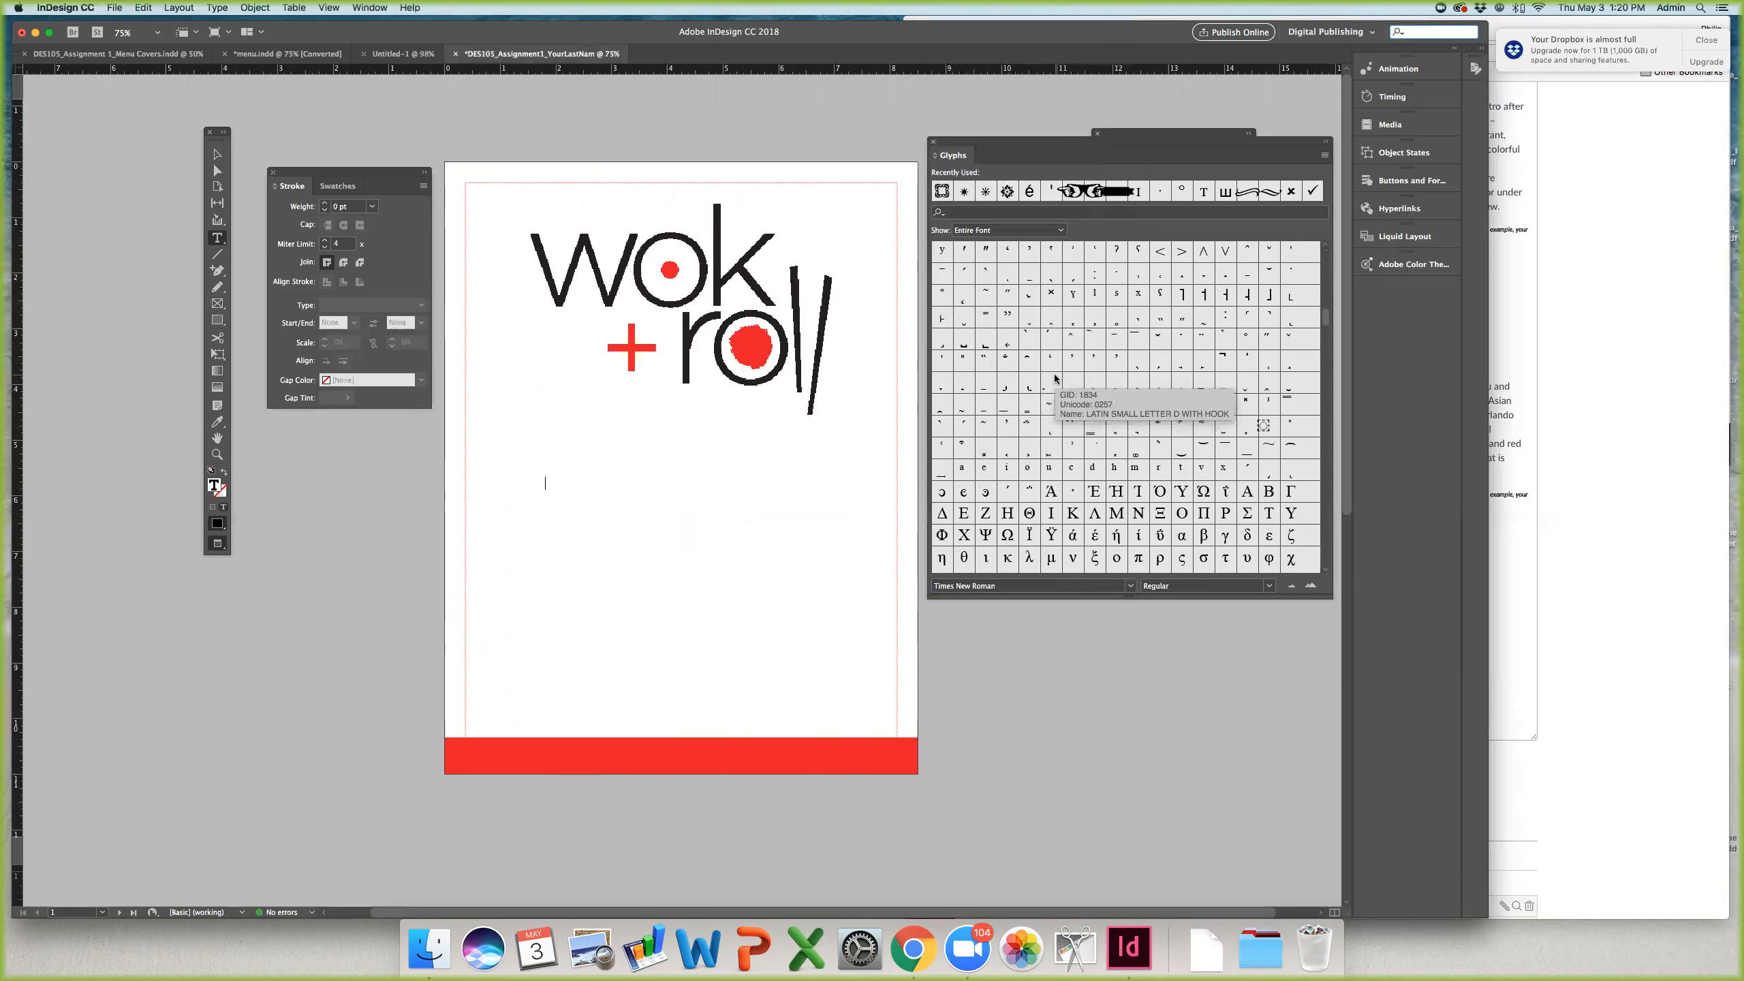
scroll(1056, 379, "down", 10)
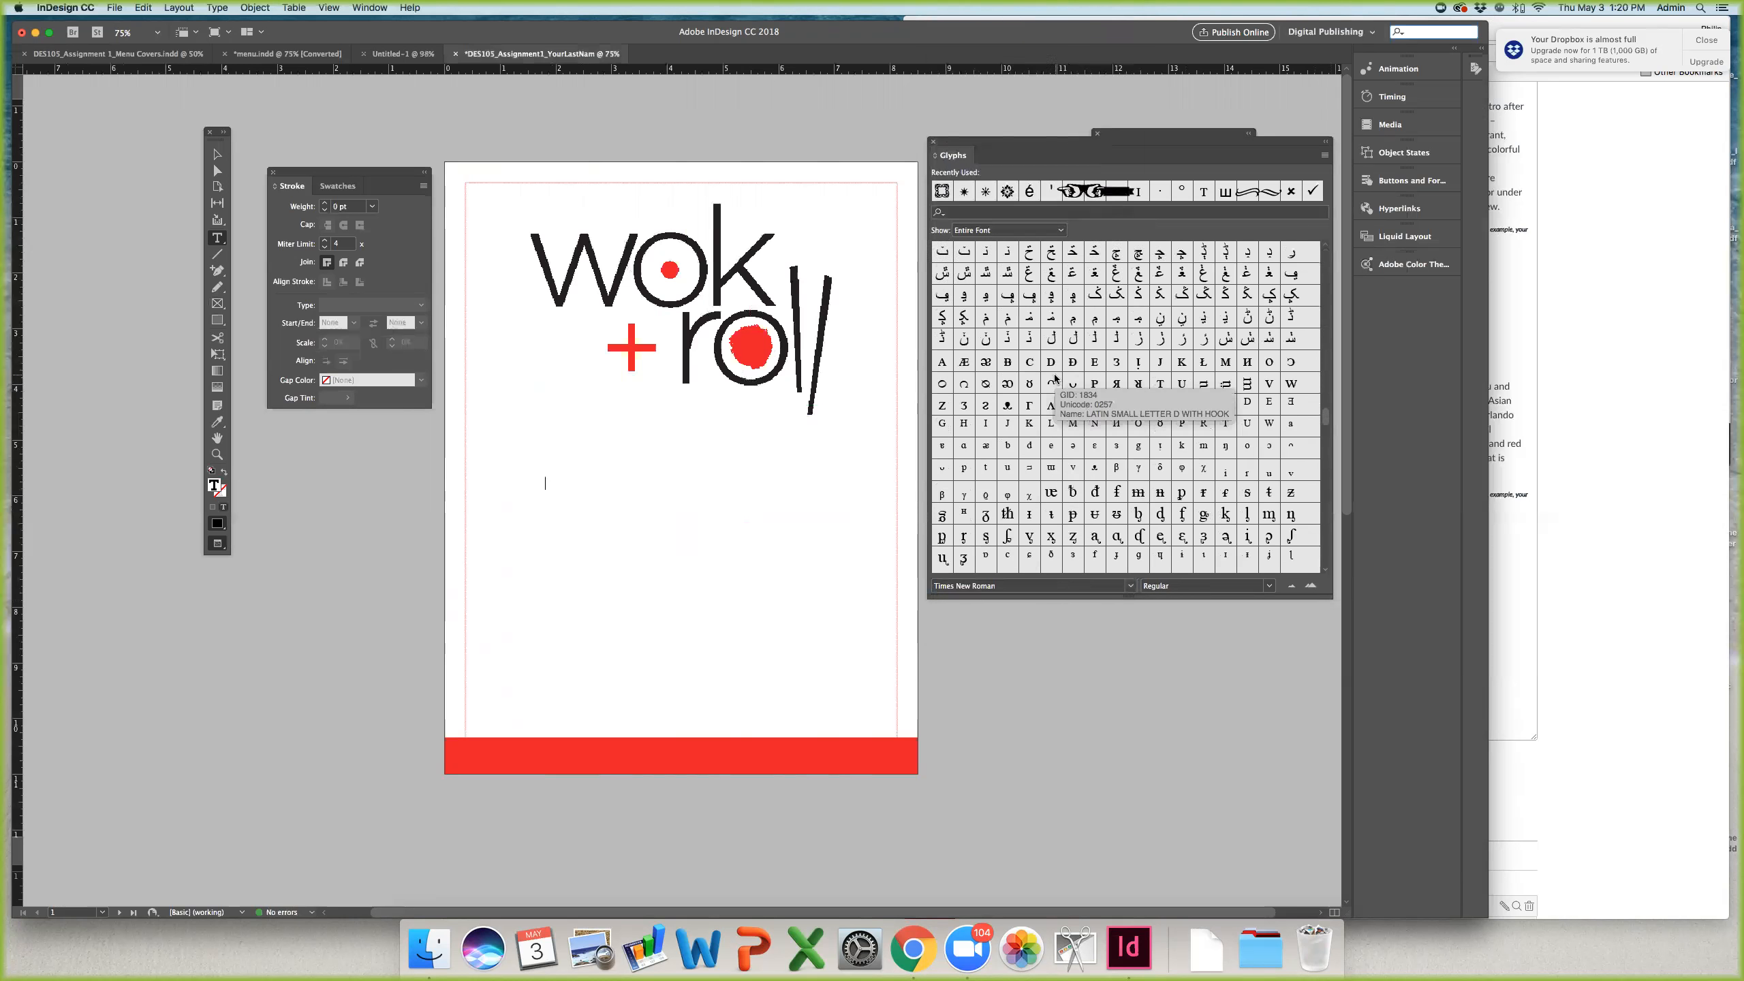
scroll(1055, 379, "up", 10)
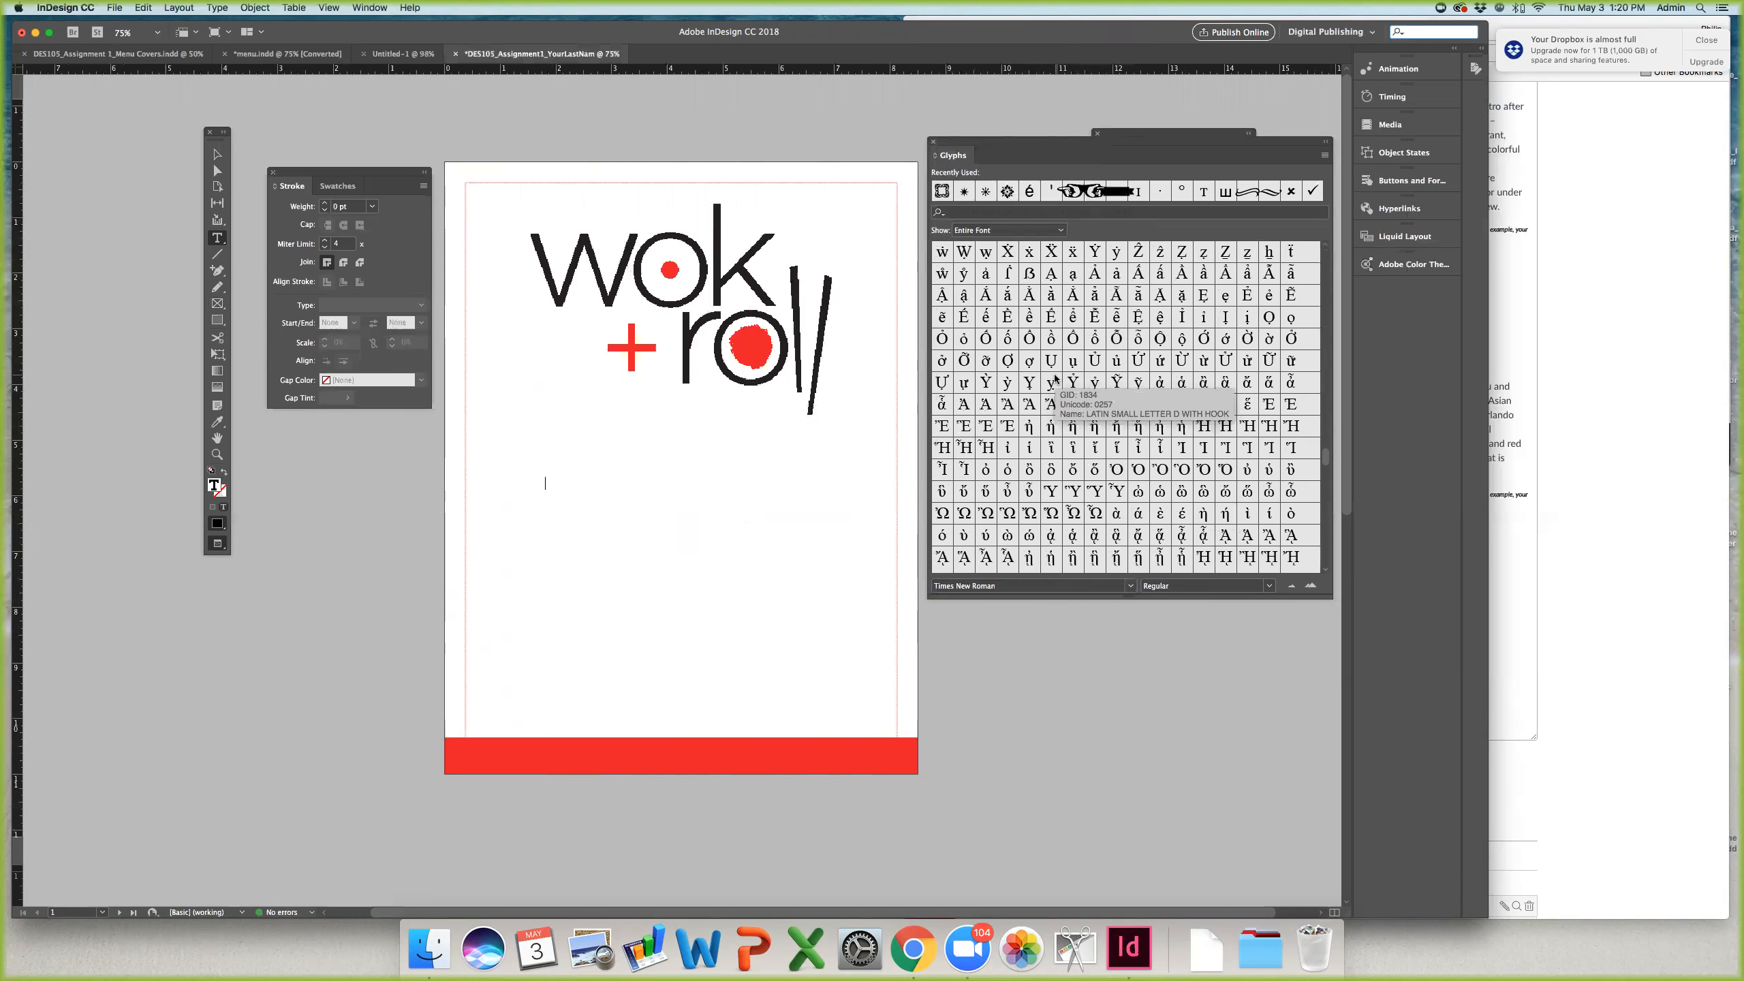
scroll(1055, 379, "up", 10)
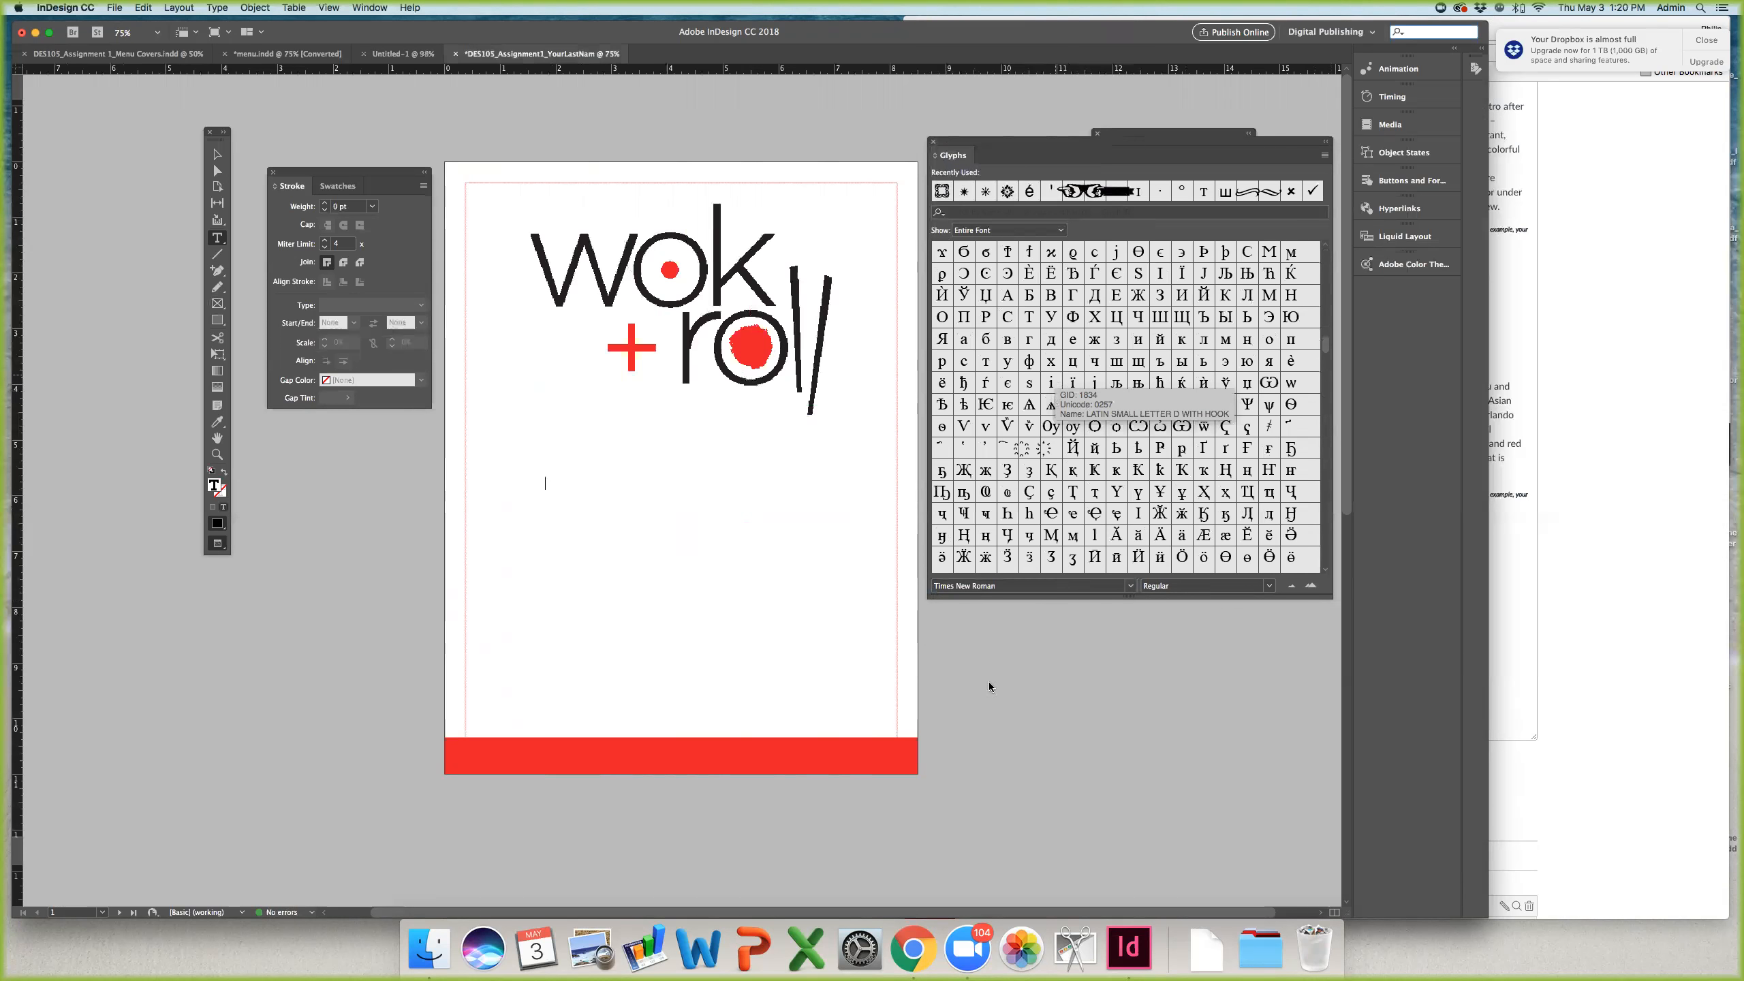
Step: Switch the displayed glyphs to the ornamental Davys font
left_click(979, 585)
type("Dalys")
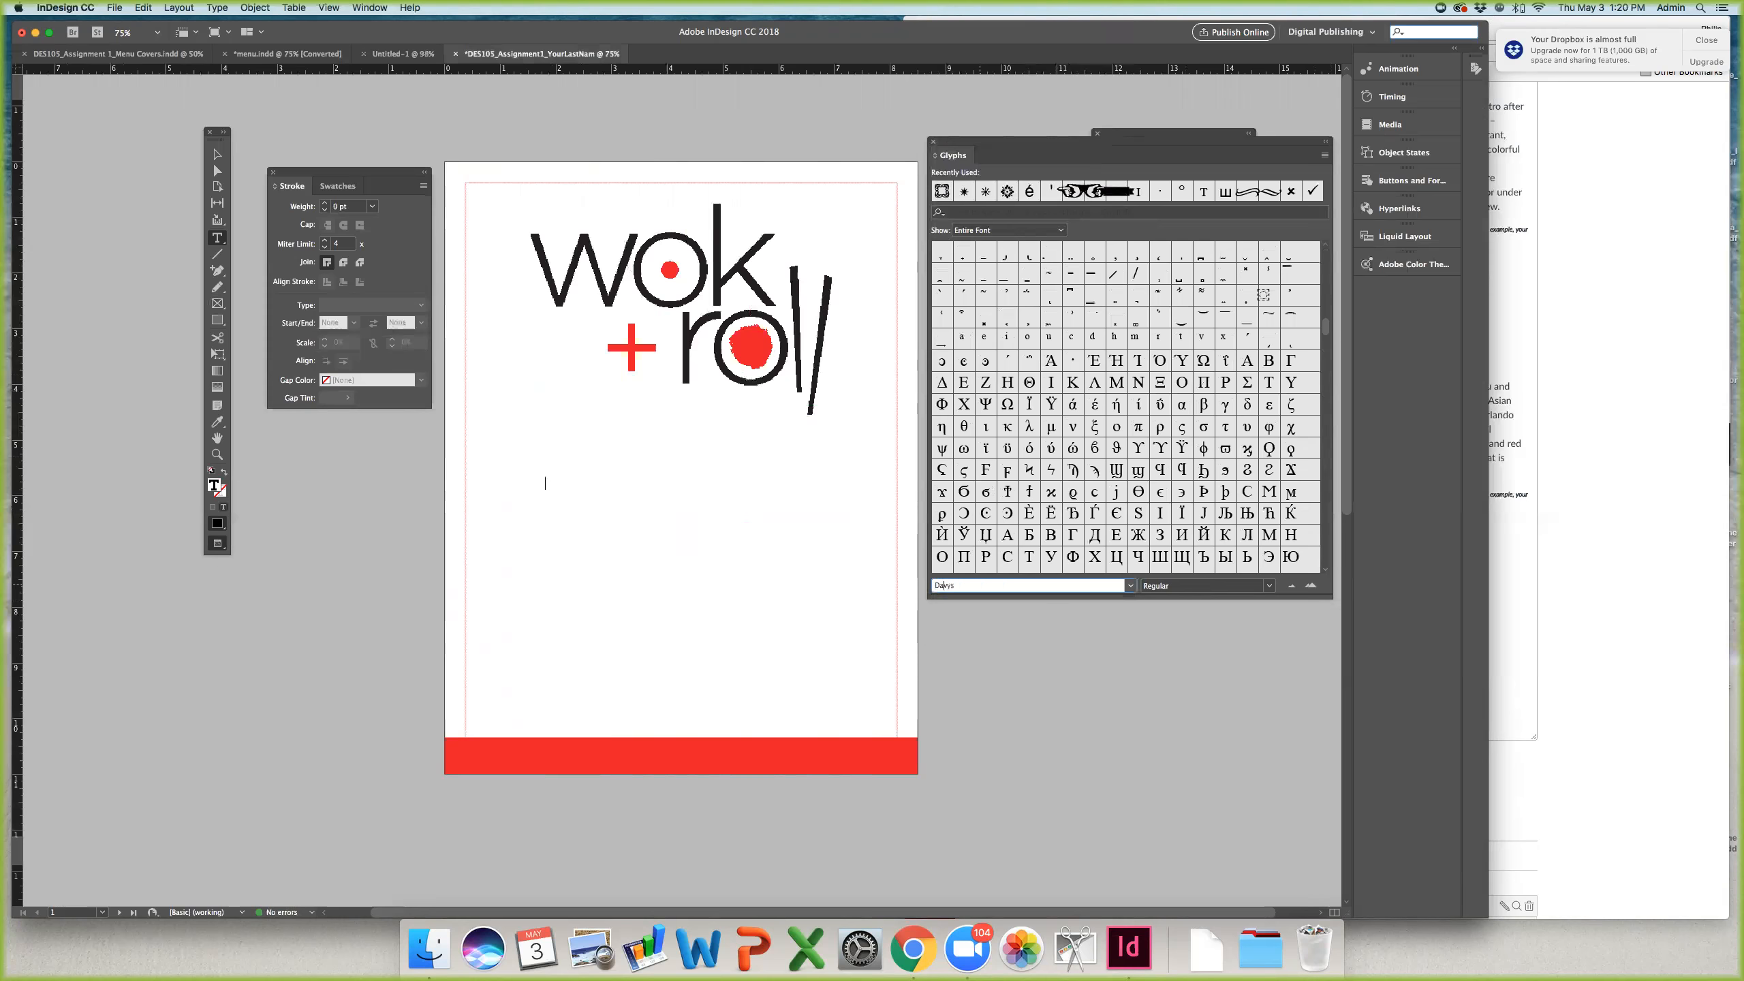
key("Return")
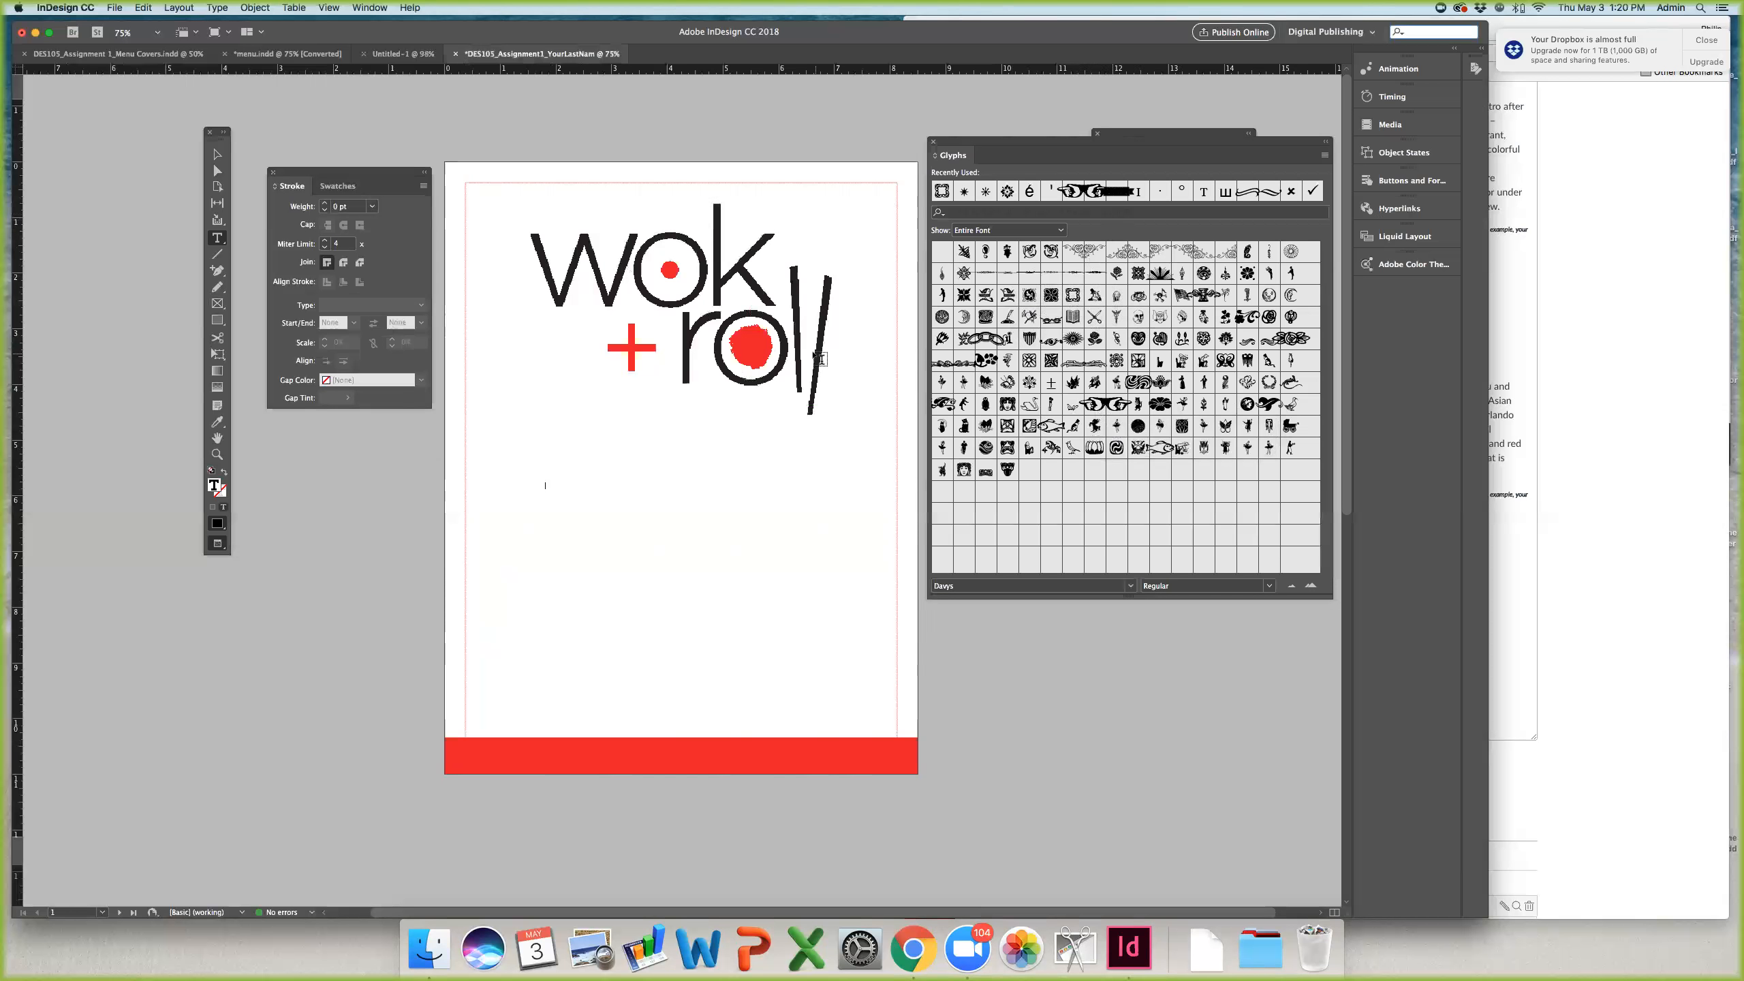
Step: Look through the cover and inside pages of the menu.indd sample
left_click(285, 54)
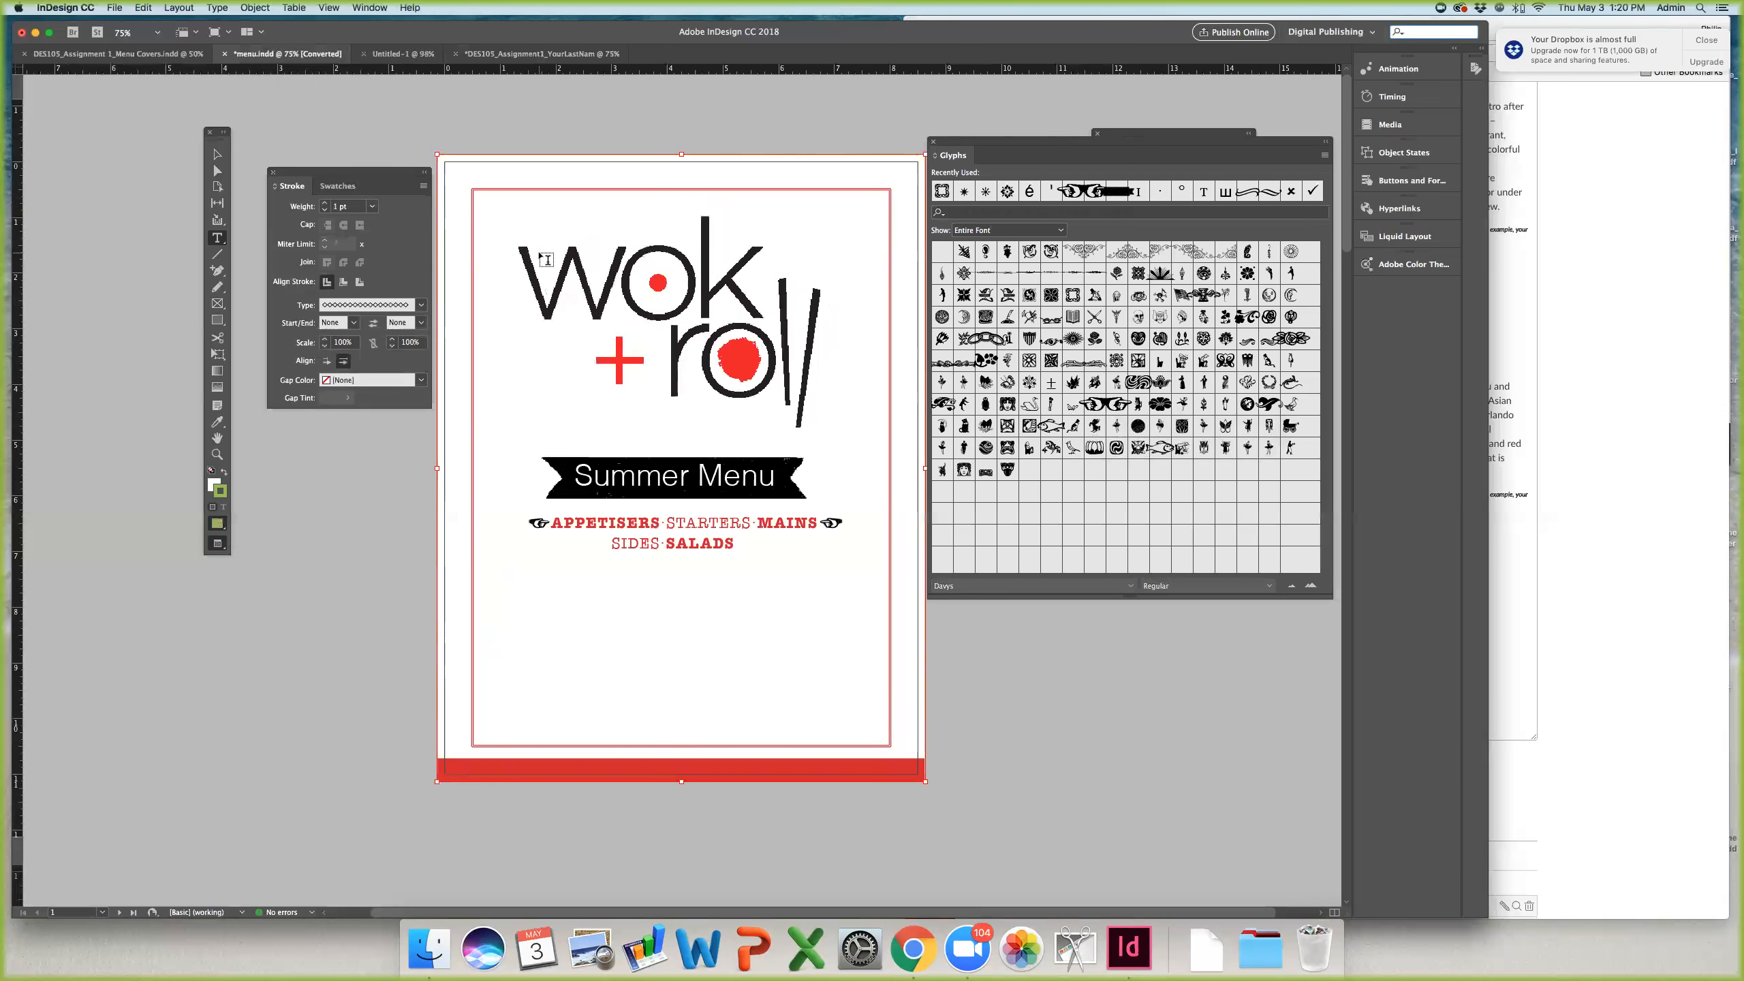
scroll(545, 260, "down", 20)
scroll(545, 260, "down", 10)
scroll(546, 259, "up", 12)
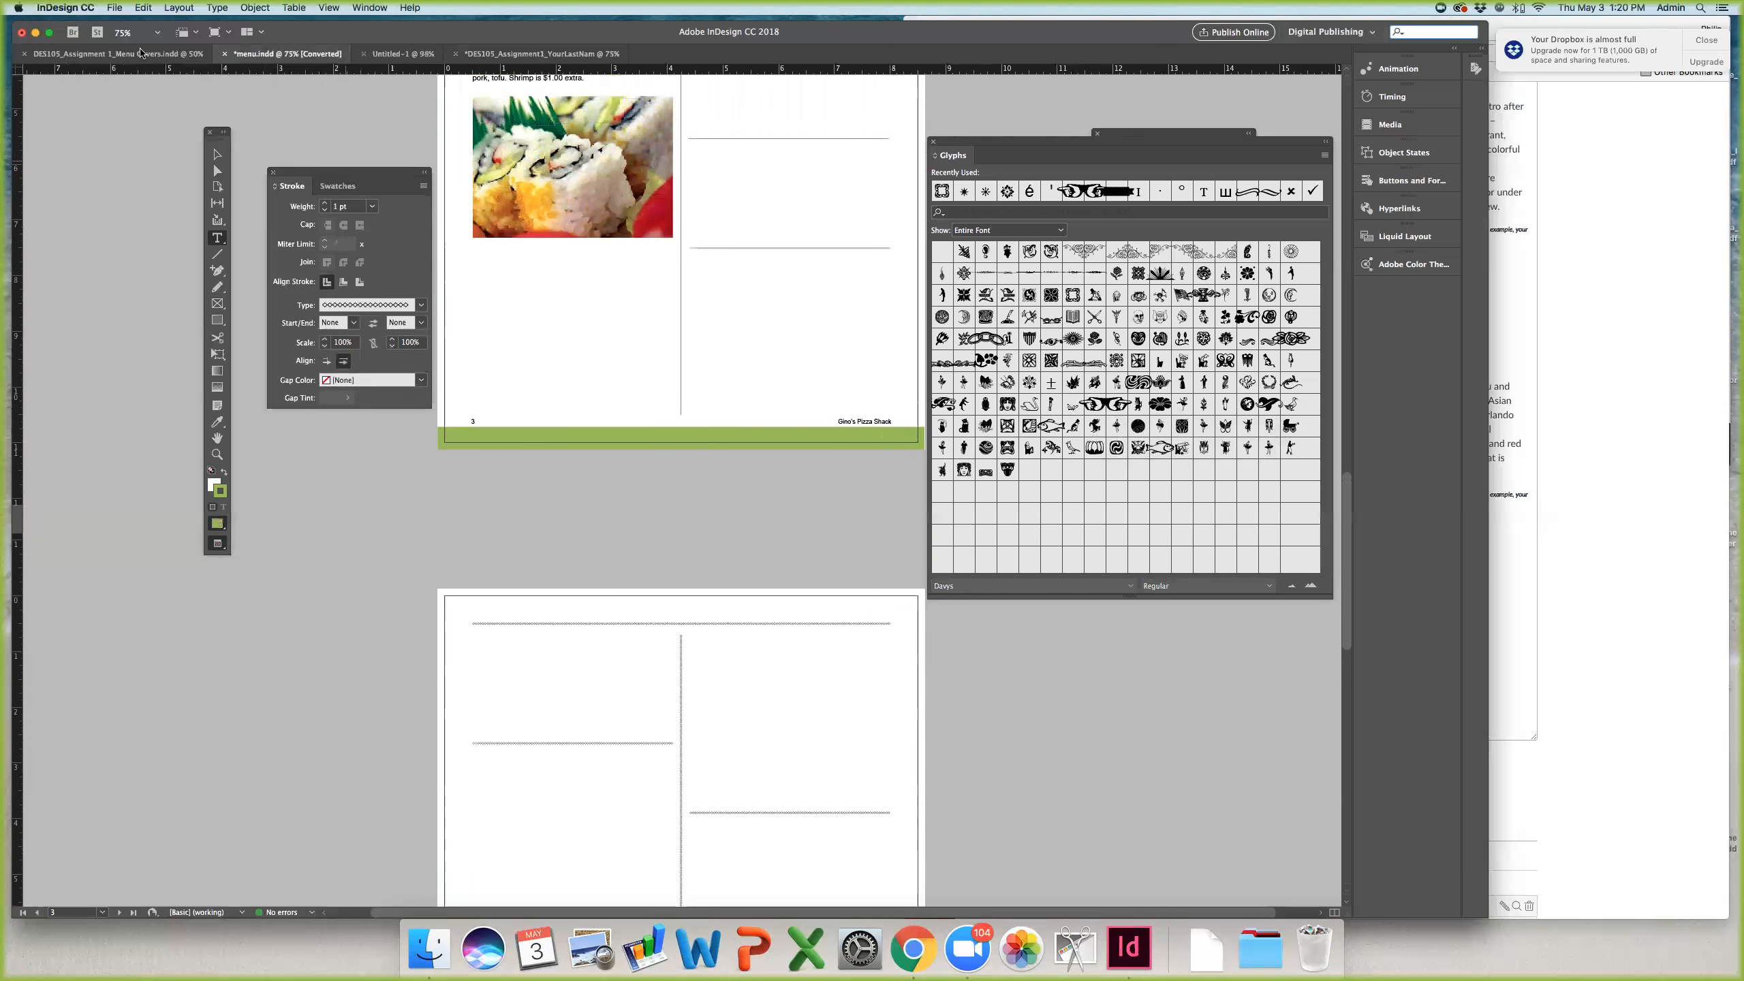
Step: Switch to the DES105_Assignment 1_Menu Covers document, preview its first page without guides and select the red flower ornaments to examine their shapes
left_click(172, 55)
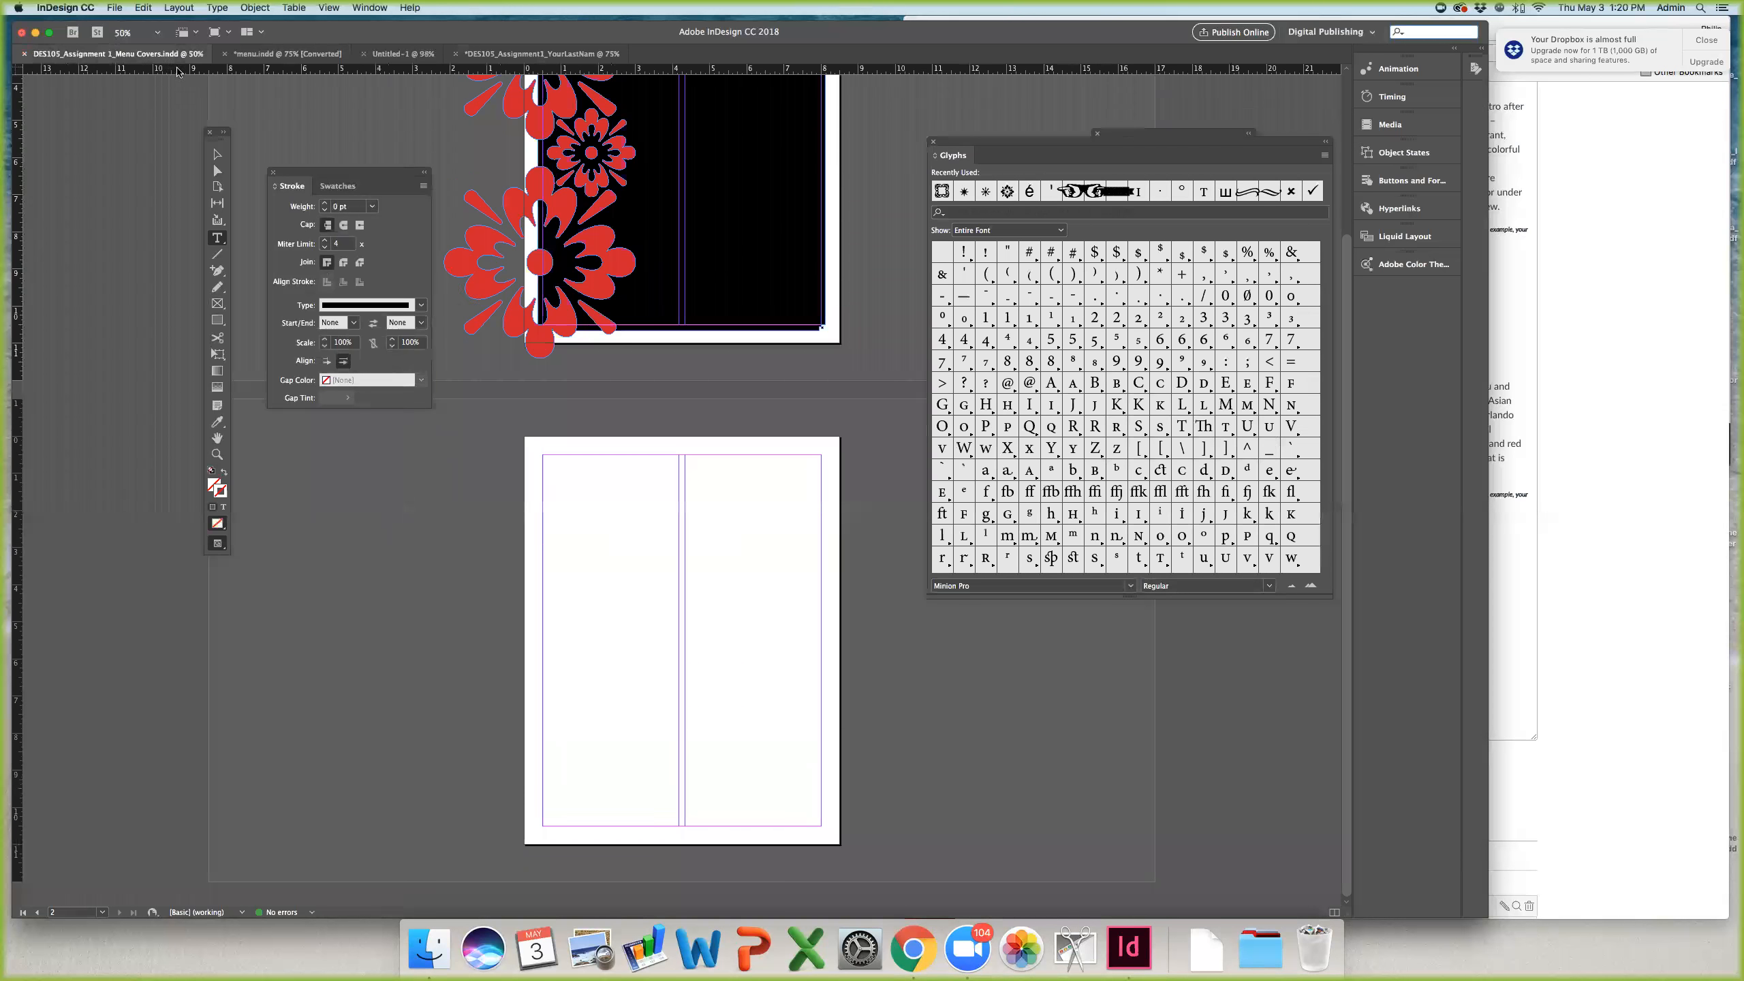
scroll(469, 290, "up", 5)
key("v")
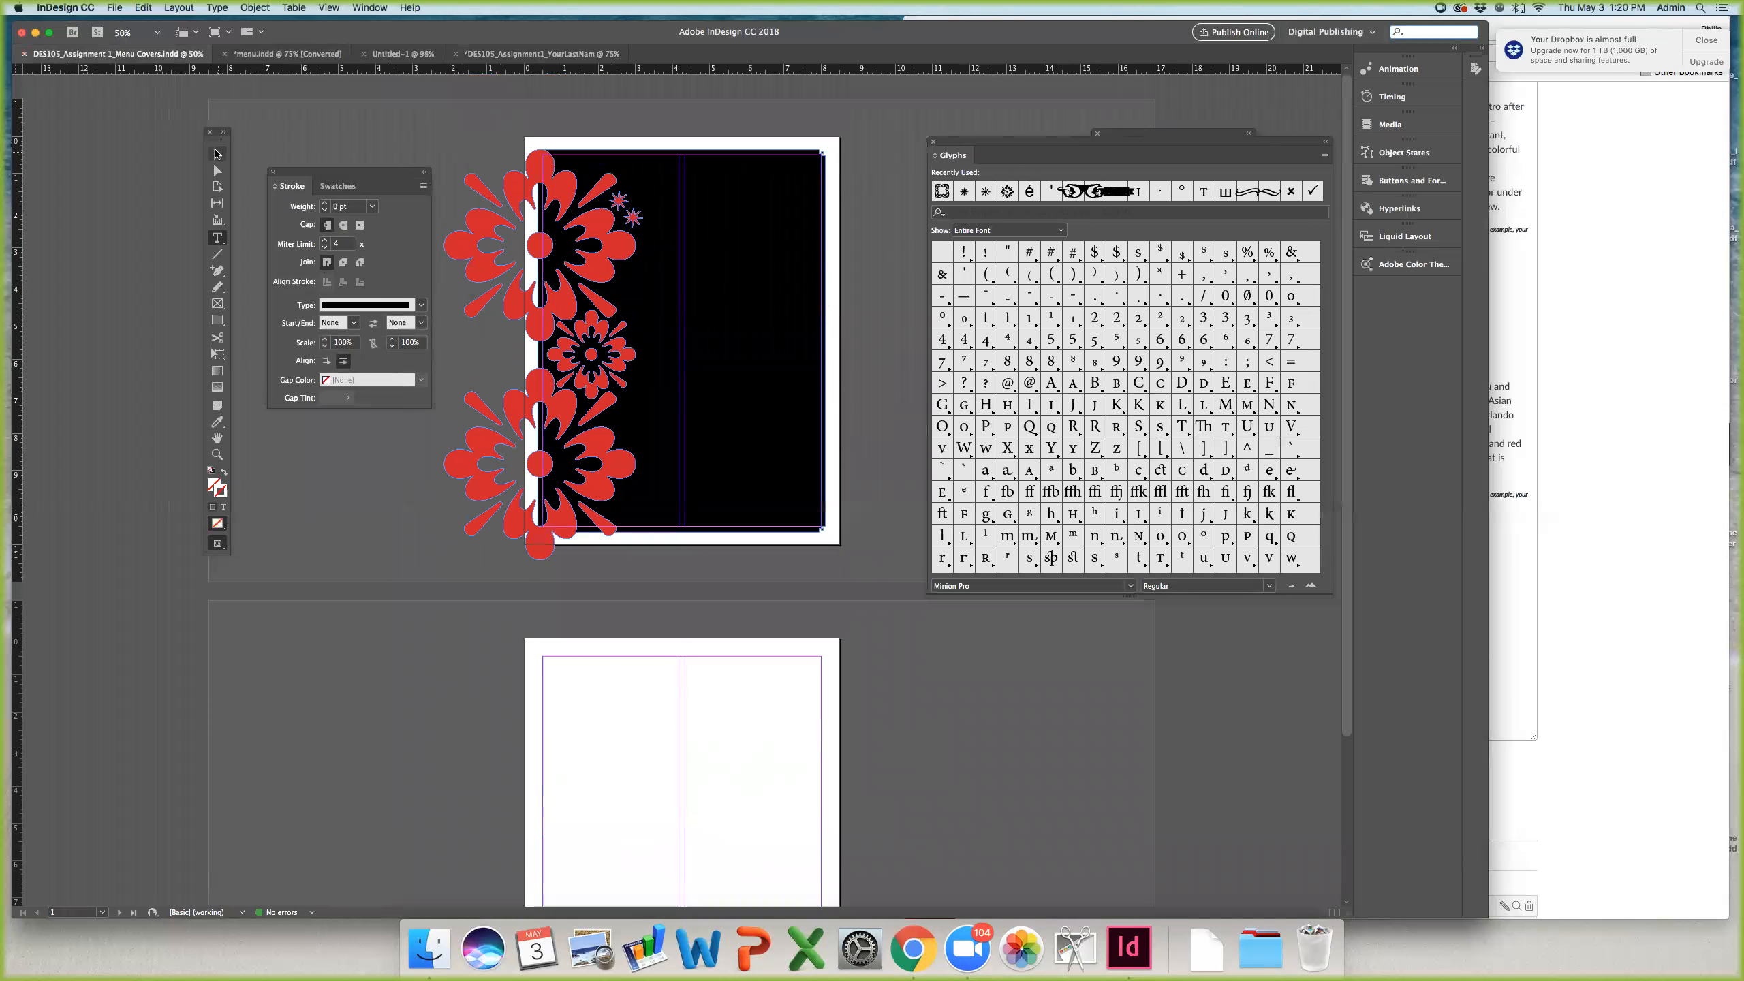
key("e")
left_click(214, 155)
key("w")
left_click(577, 418)
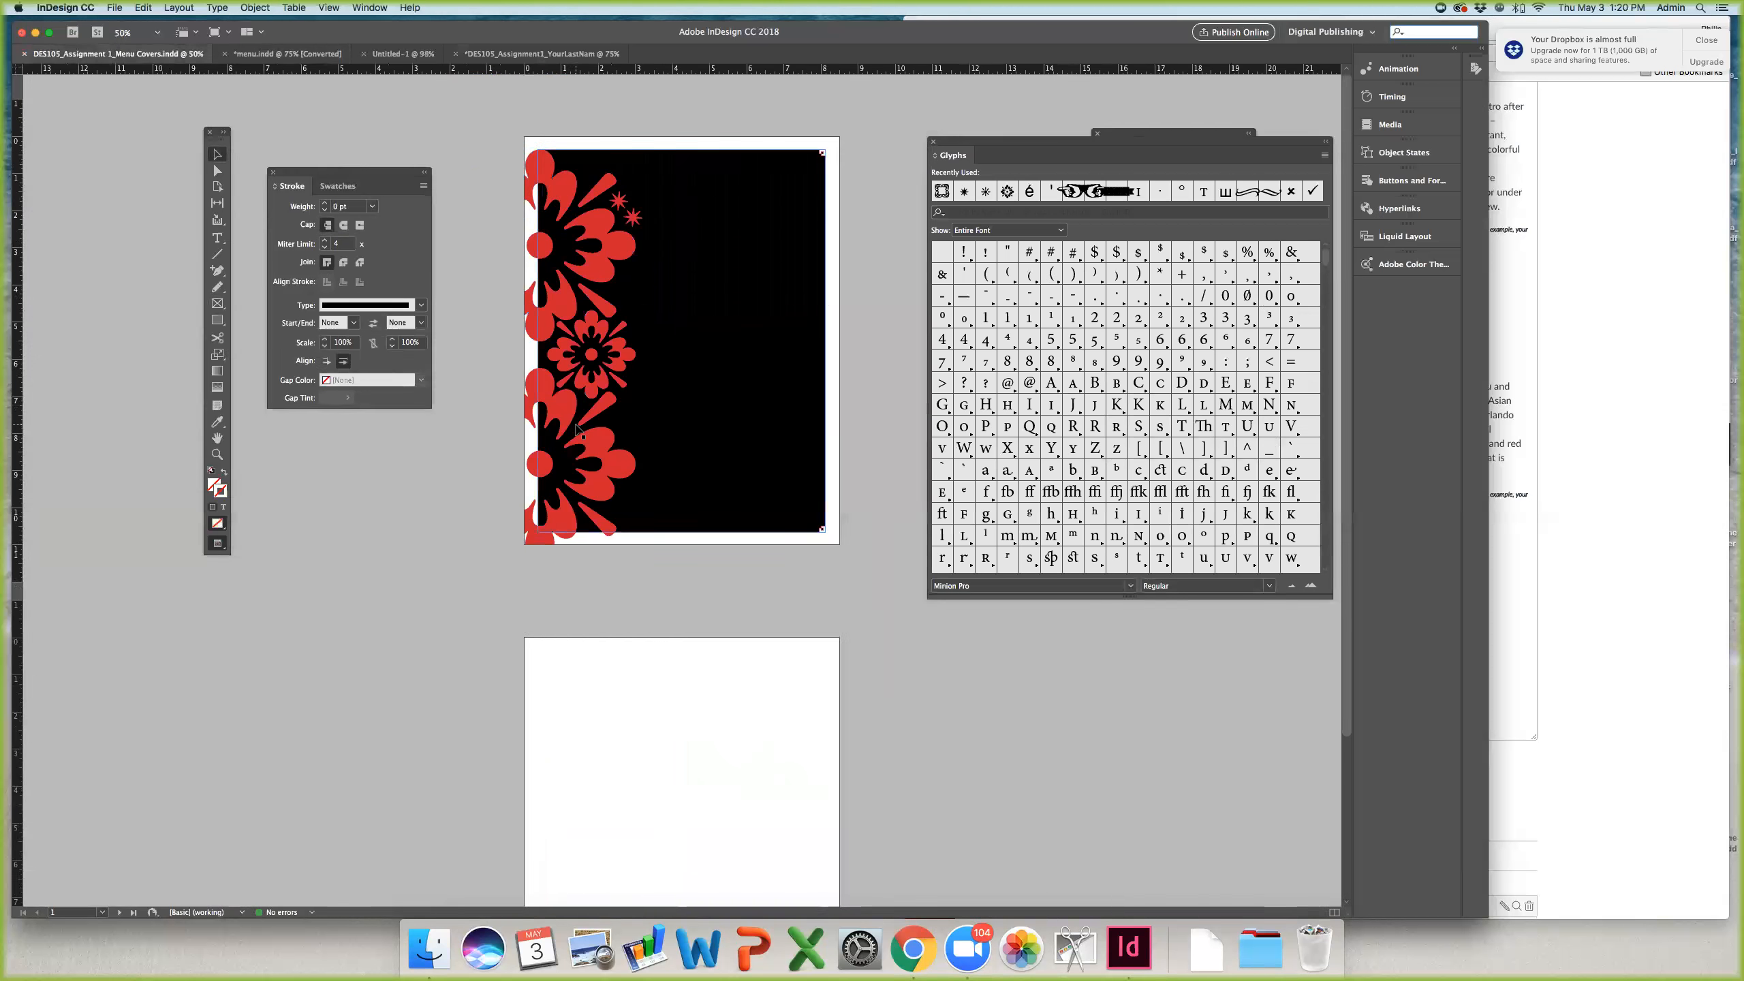
left_click(607, 276, "shift")
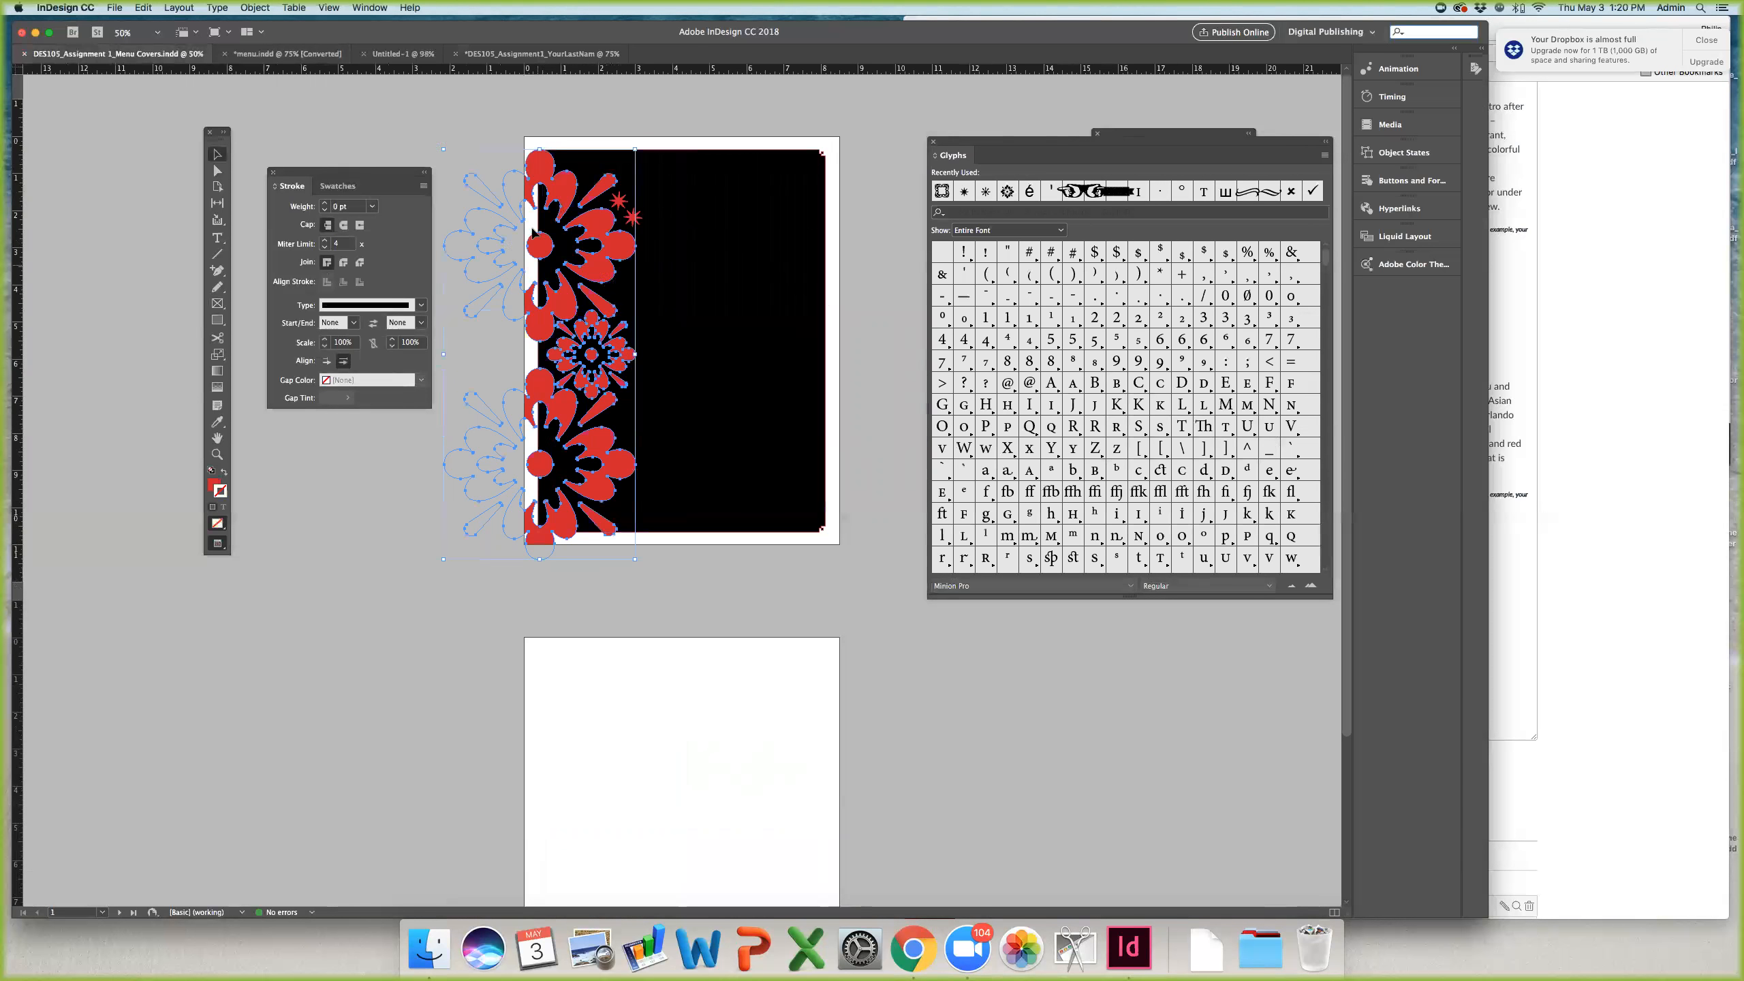
Step: Switch the workspace to Essentials
left_click(368, 7)
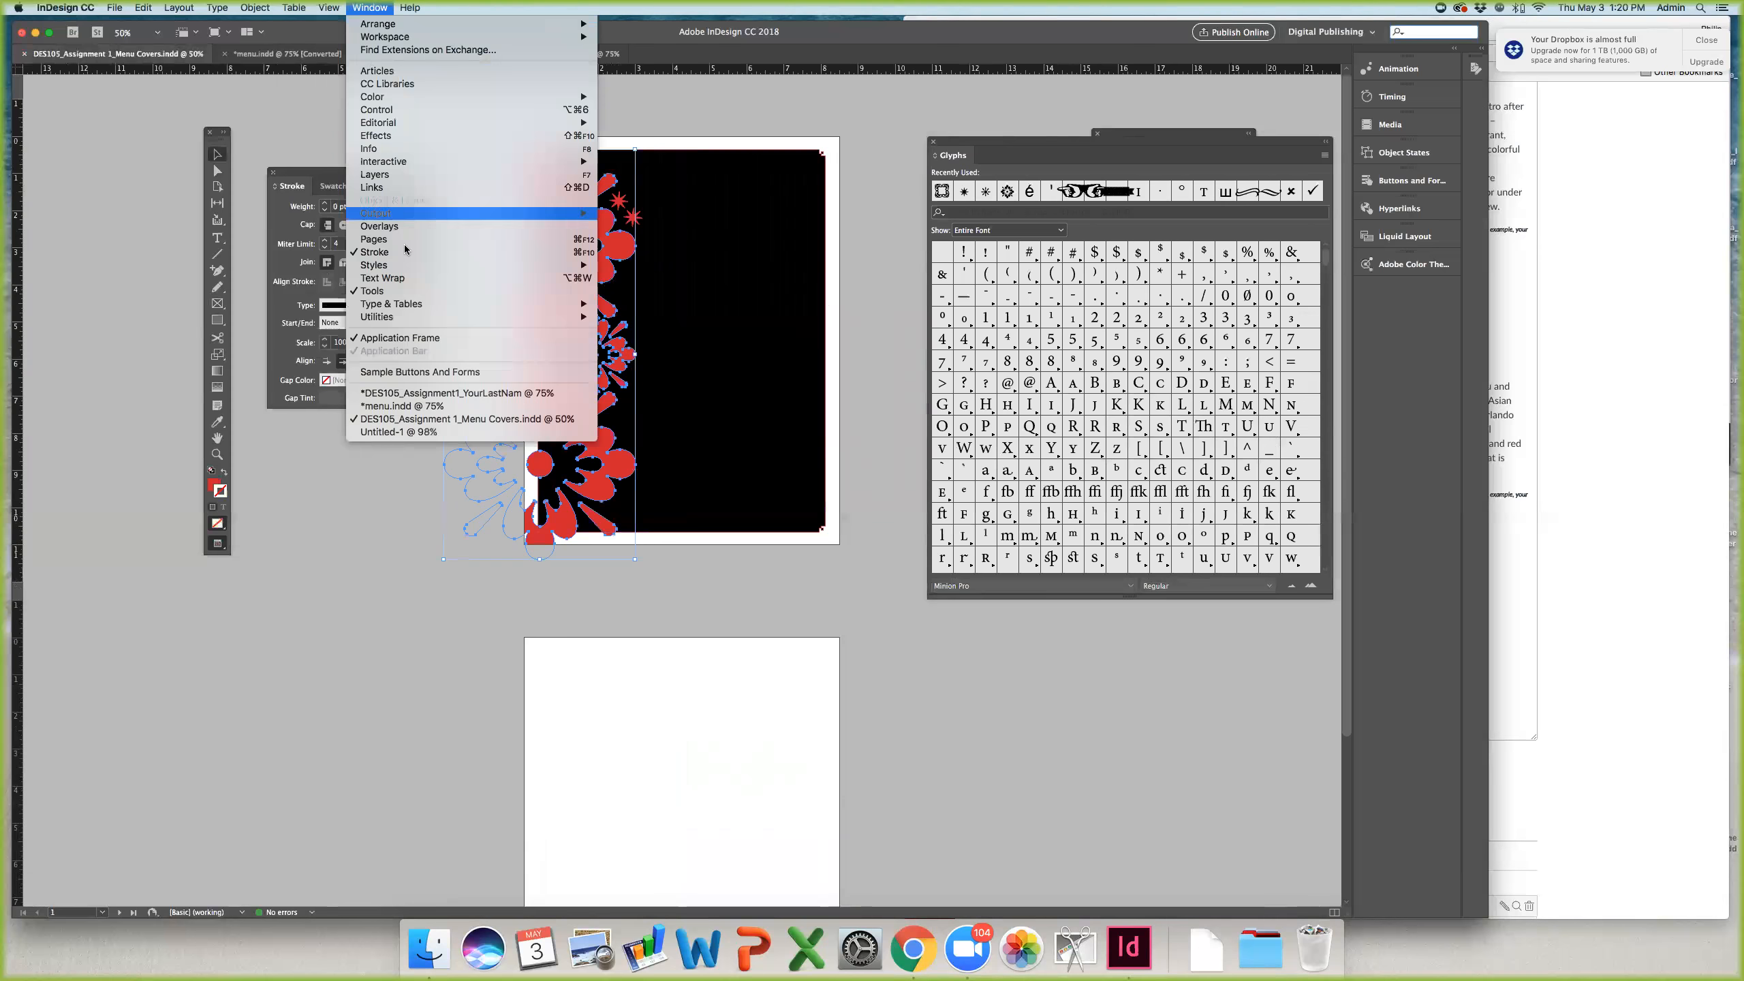
mouse_move(406, 200)
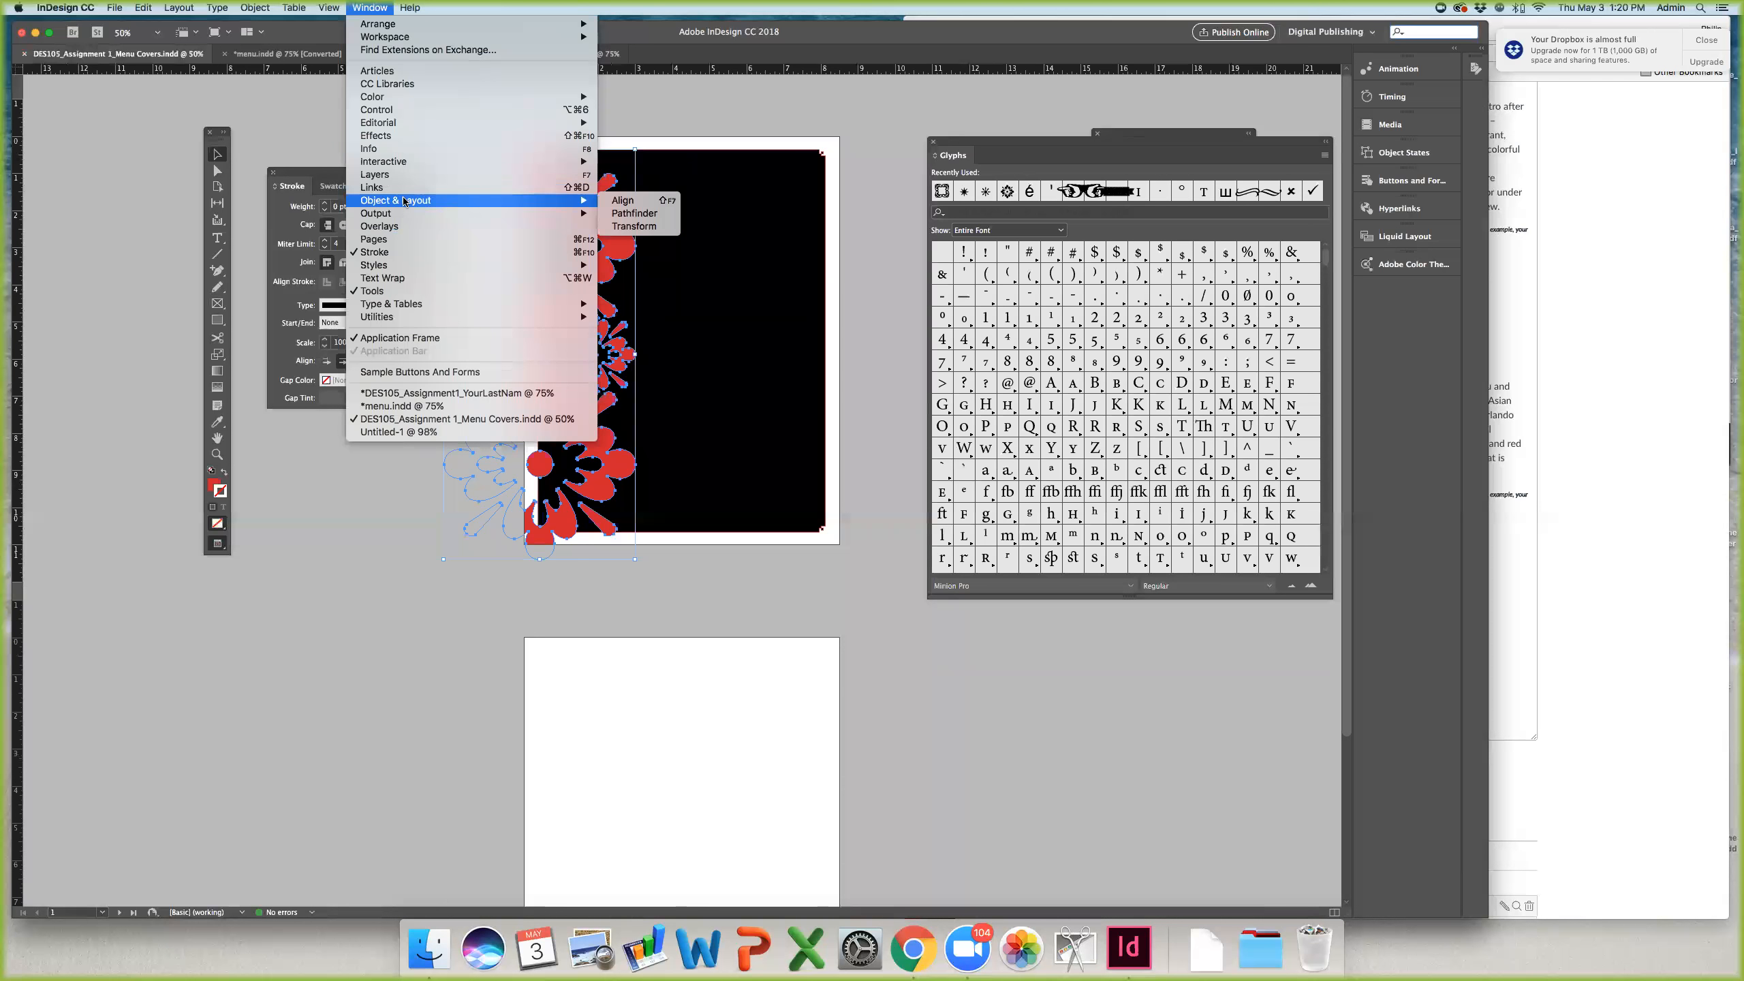
left_click(273, 126)
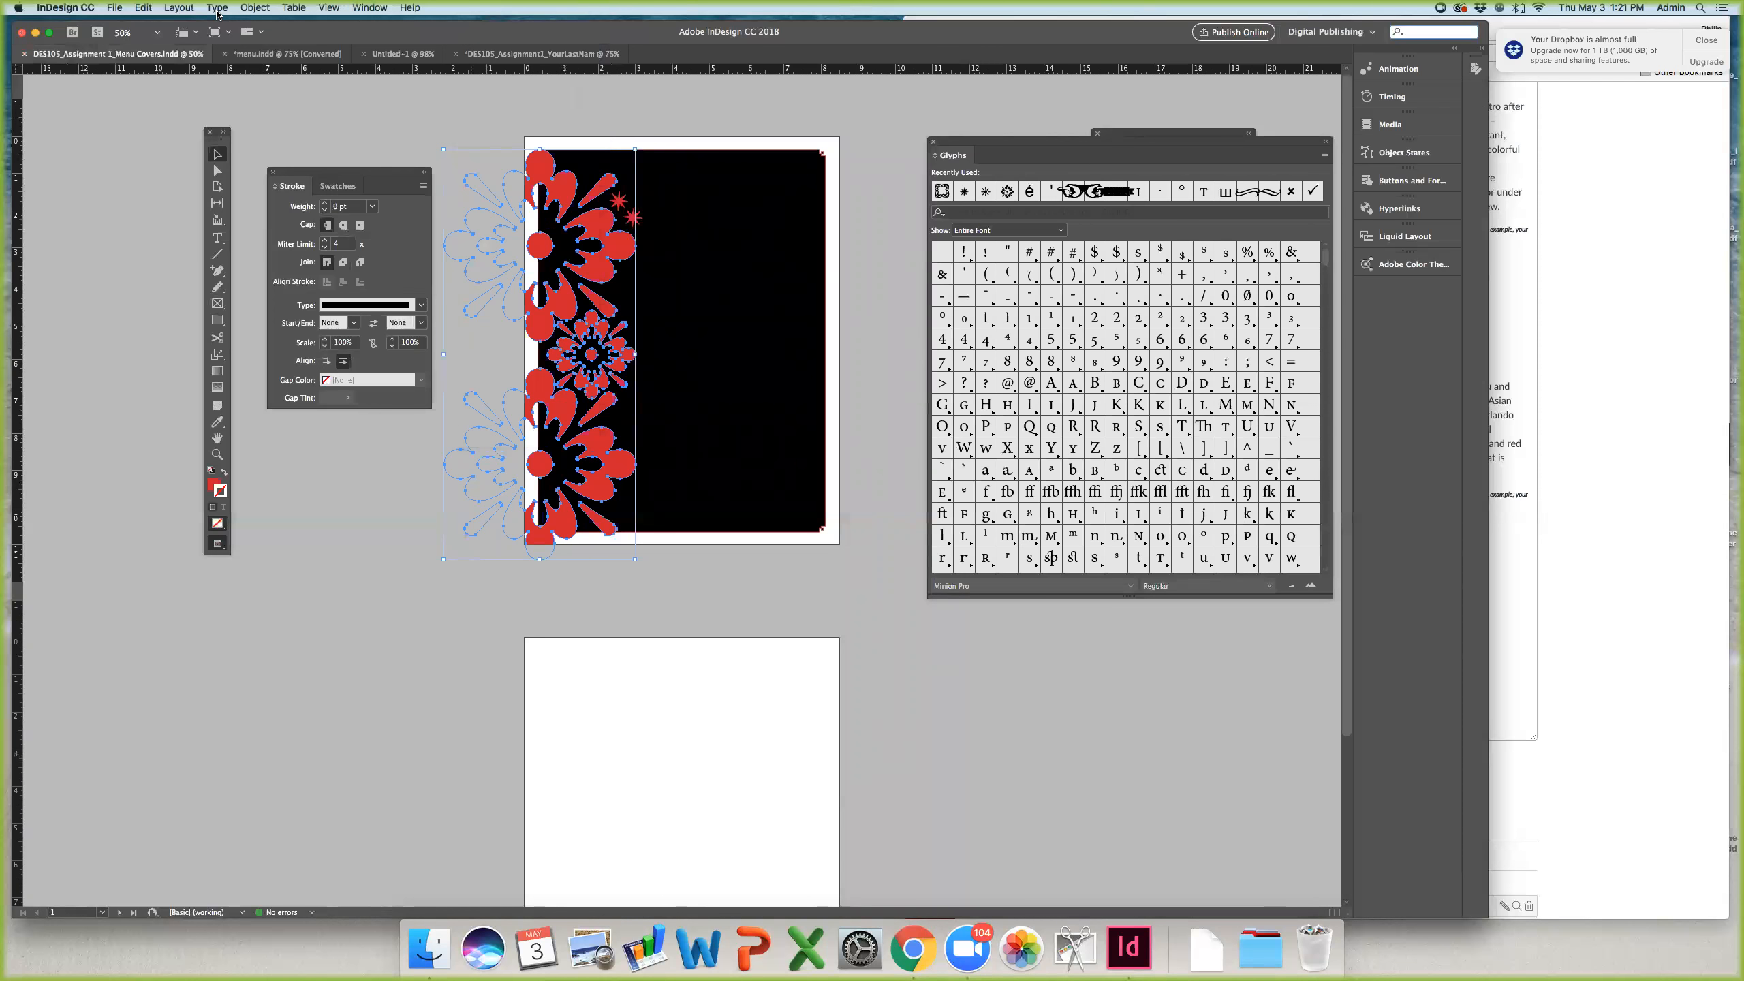
left_click(391, 8)
mouse_move(390, 36)
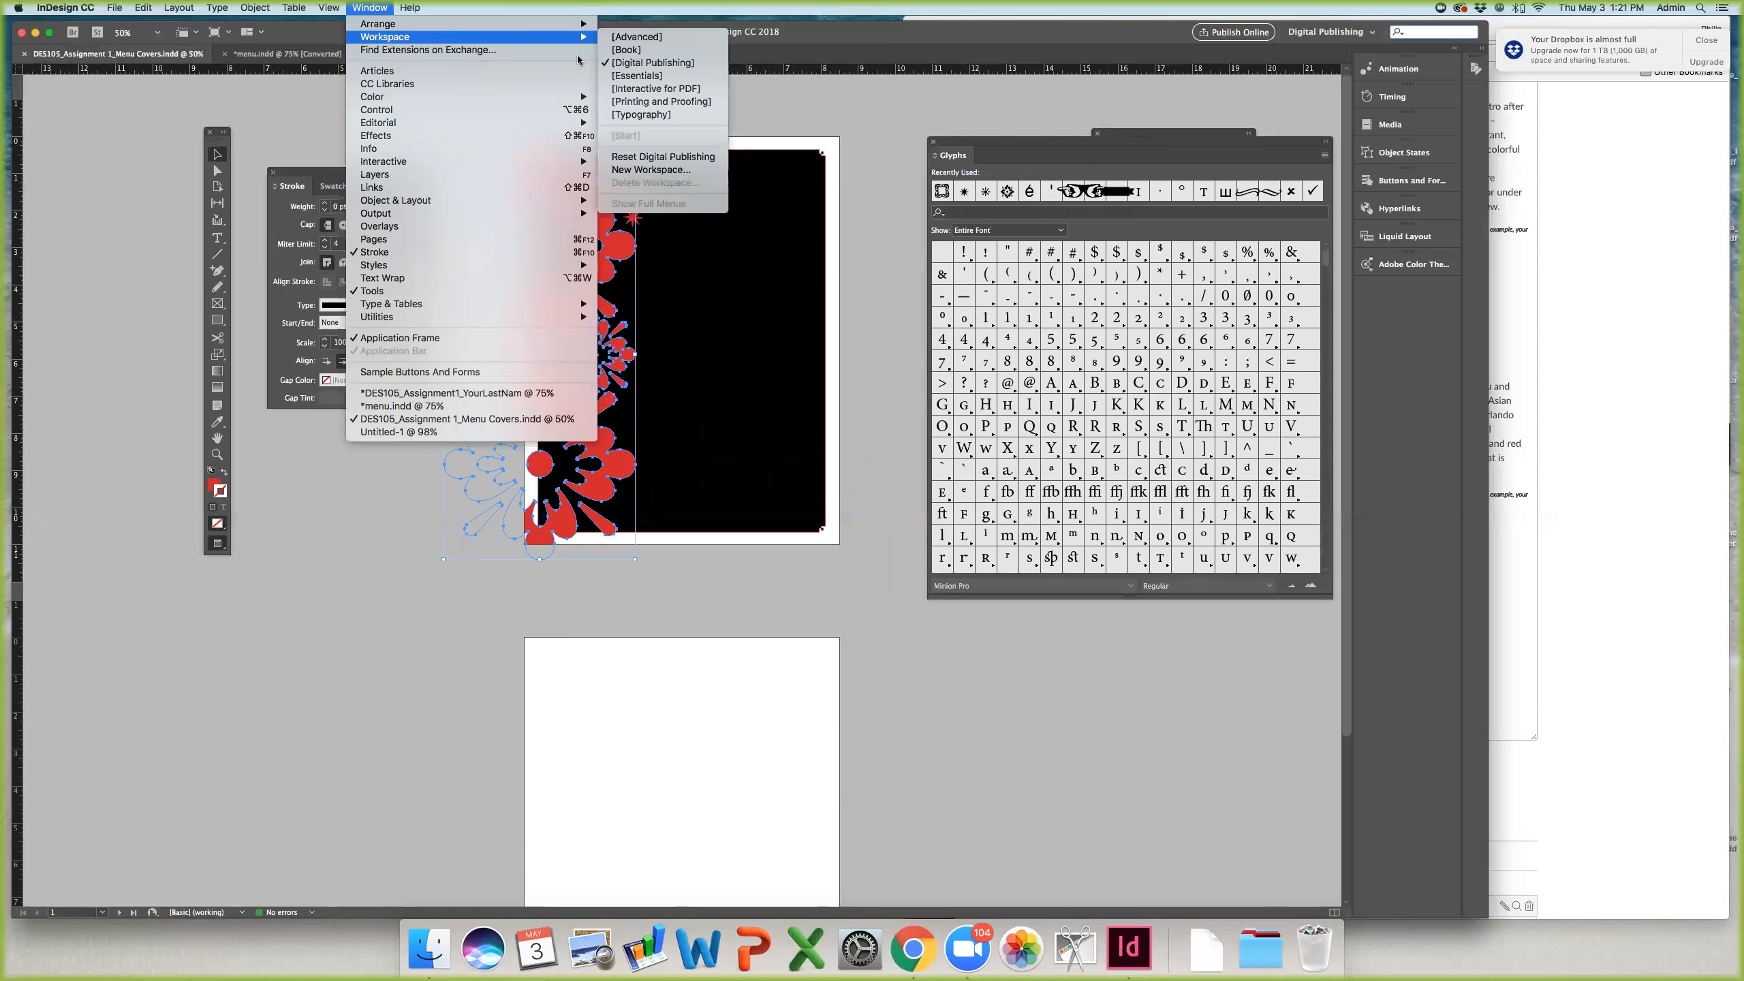
left_click(638, 78)
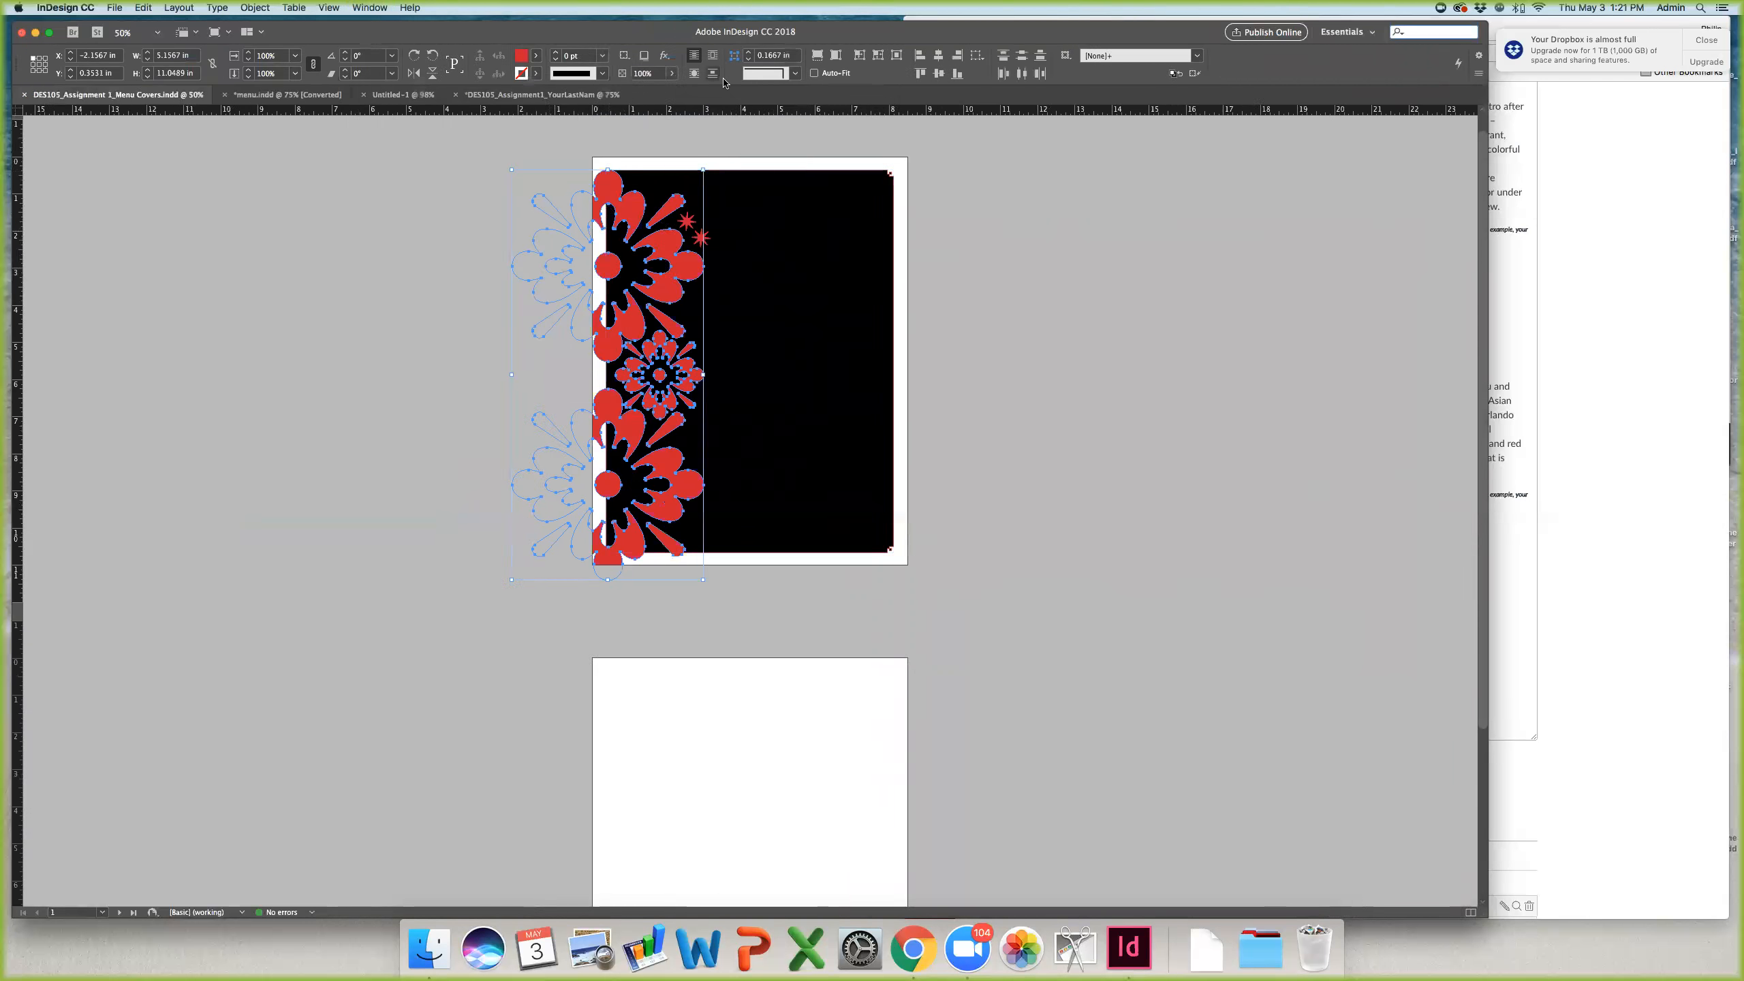
Step: Try reducing the opacity of the selected red flower ornaments to 31%, and undo the change
left_click(672, 75)
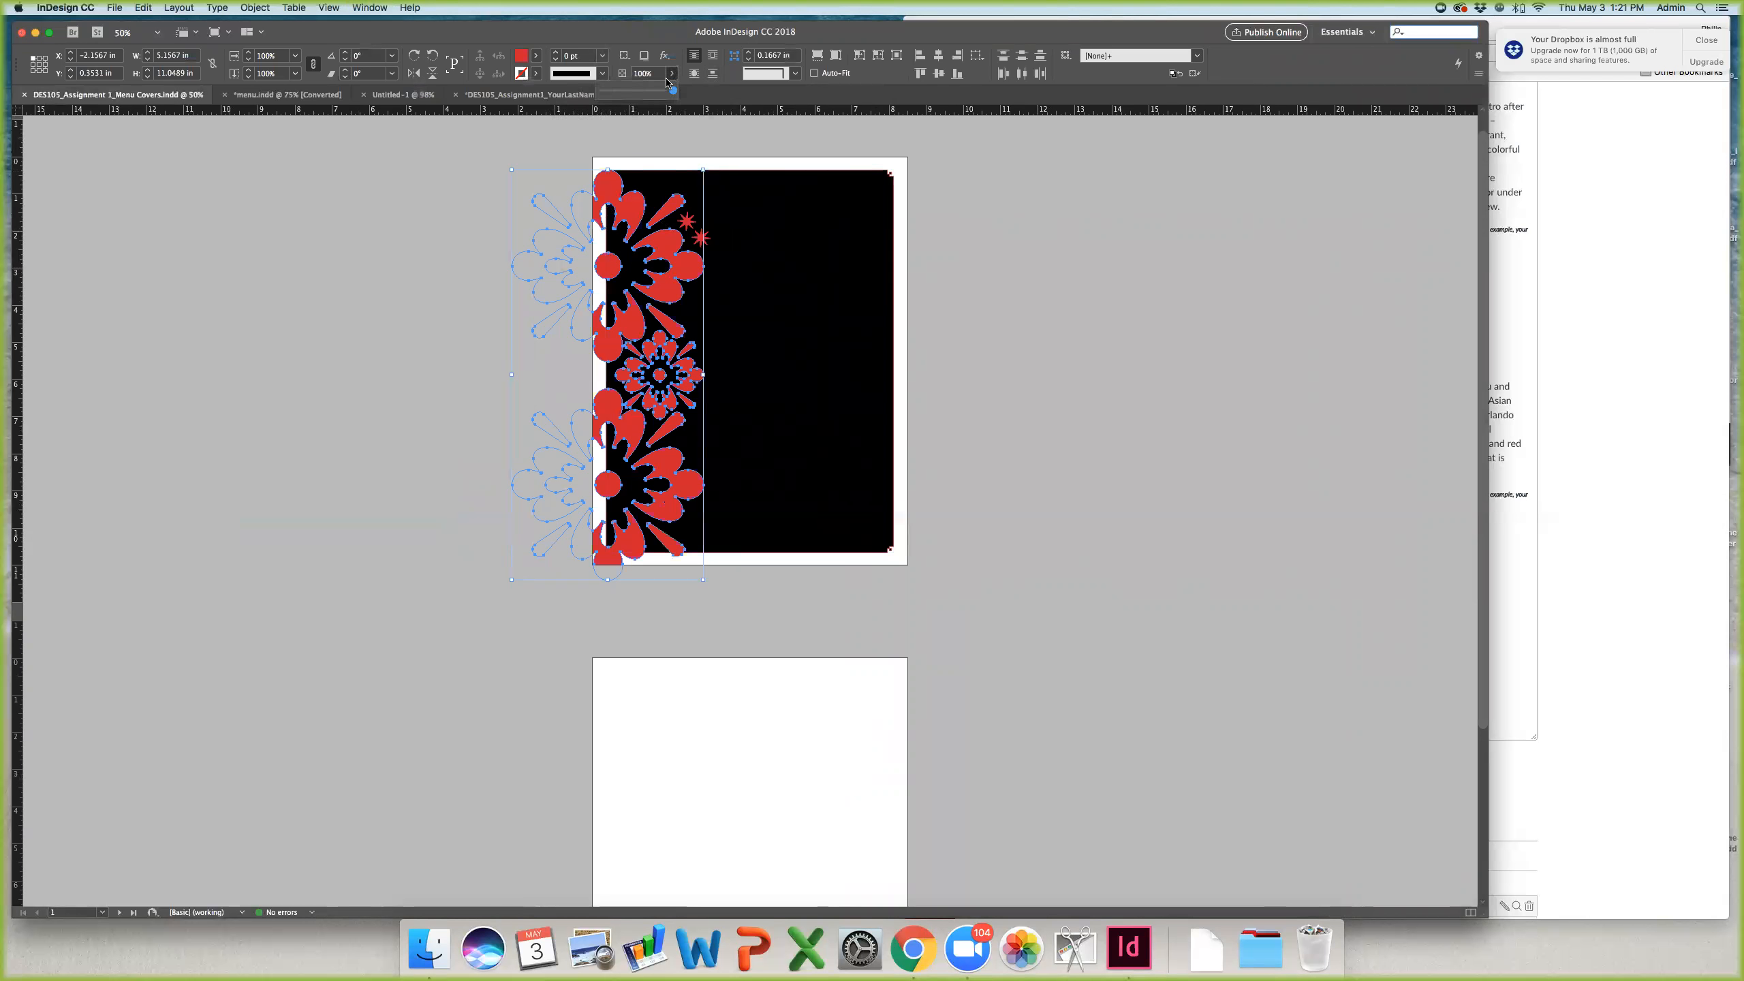
left_click_drag(675, 92, 620, 98)
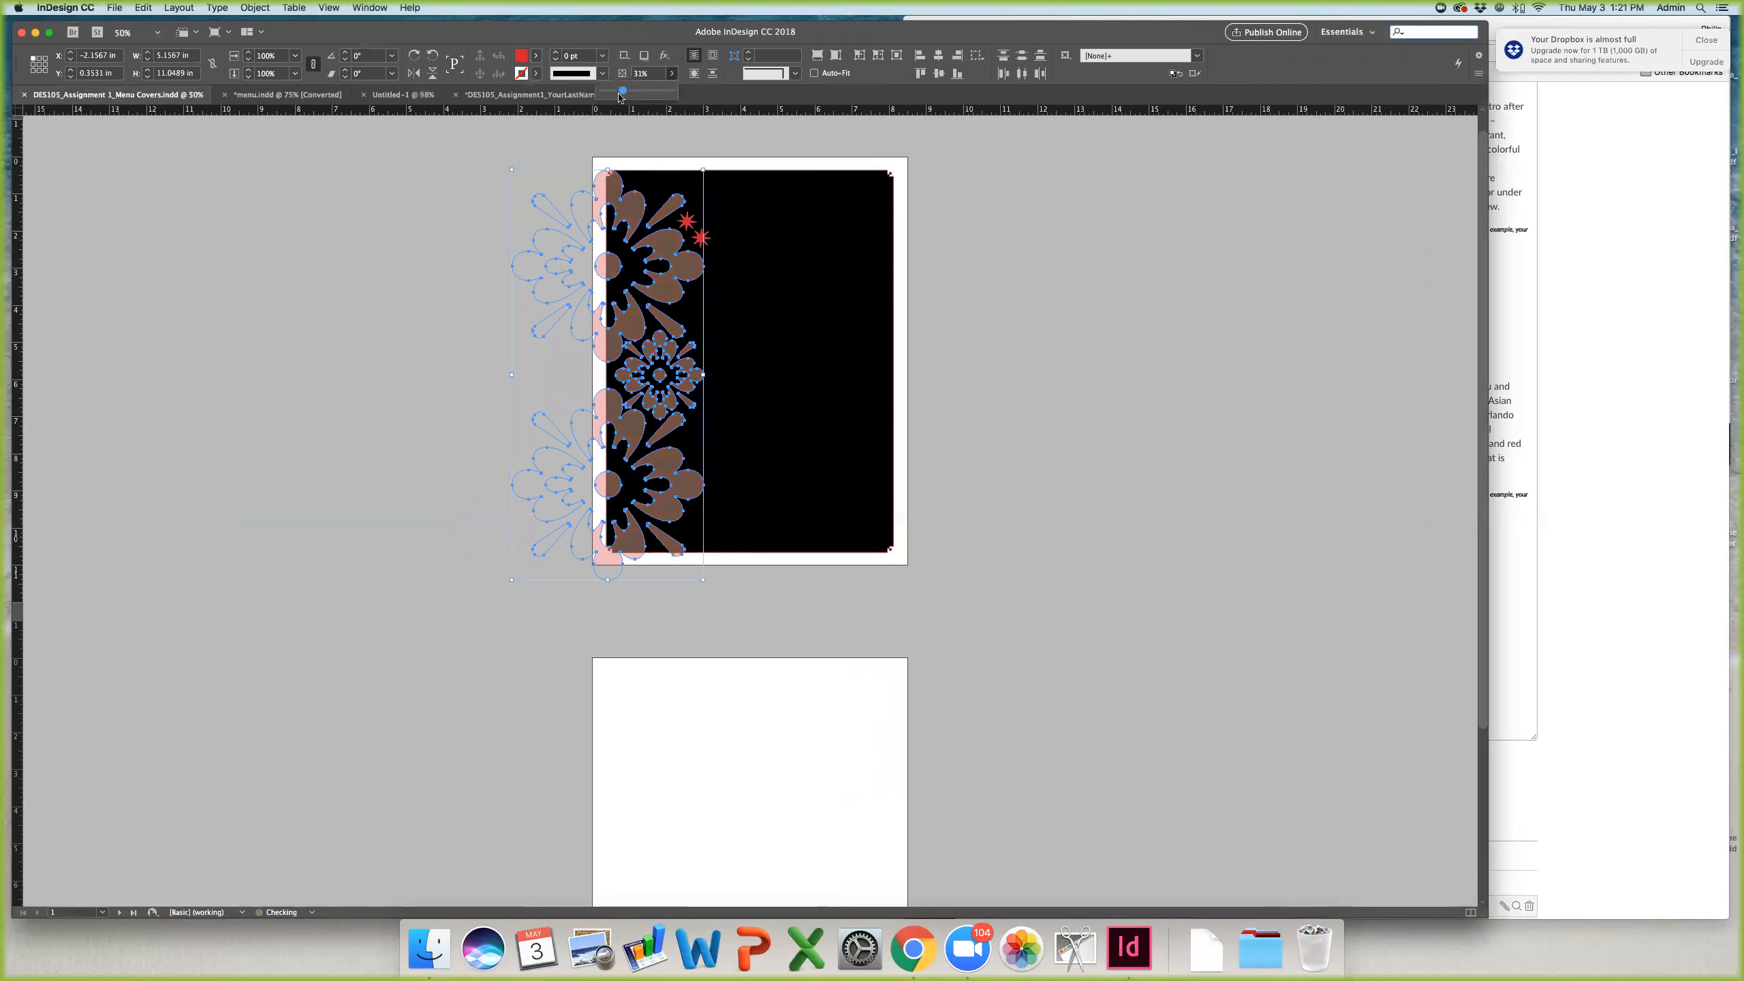
left_click(713, 144)
key("w")
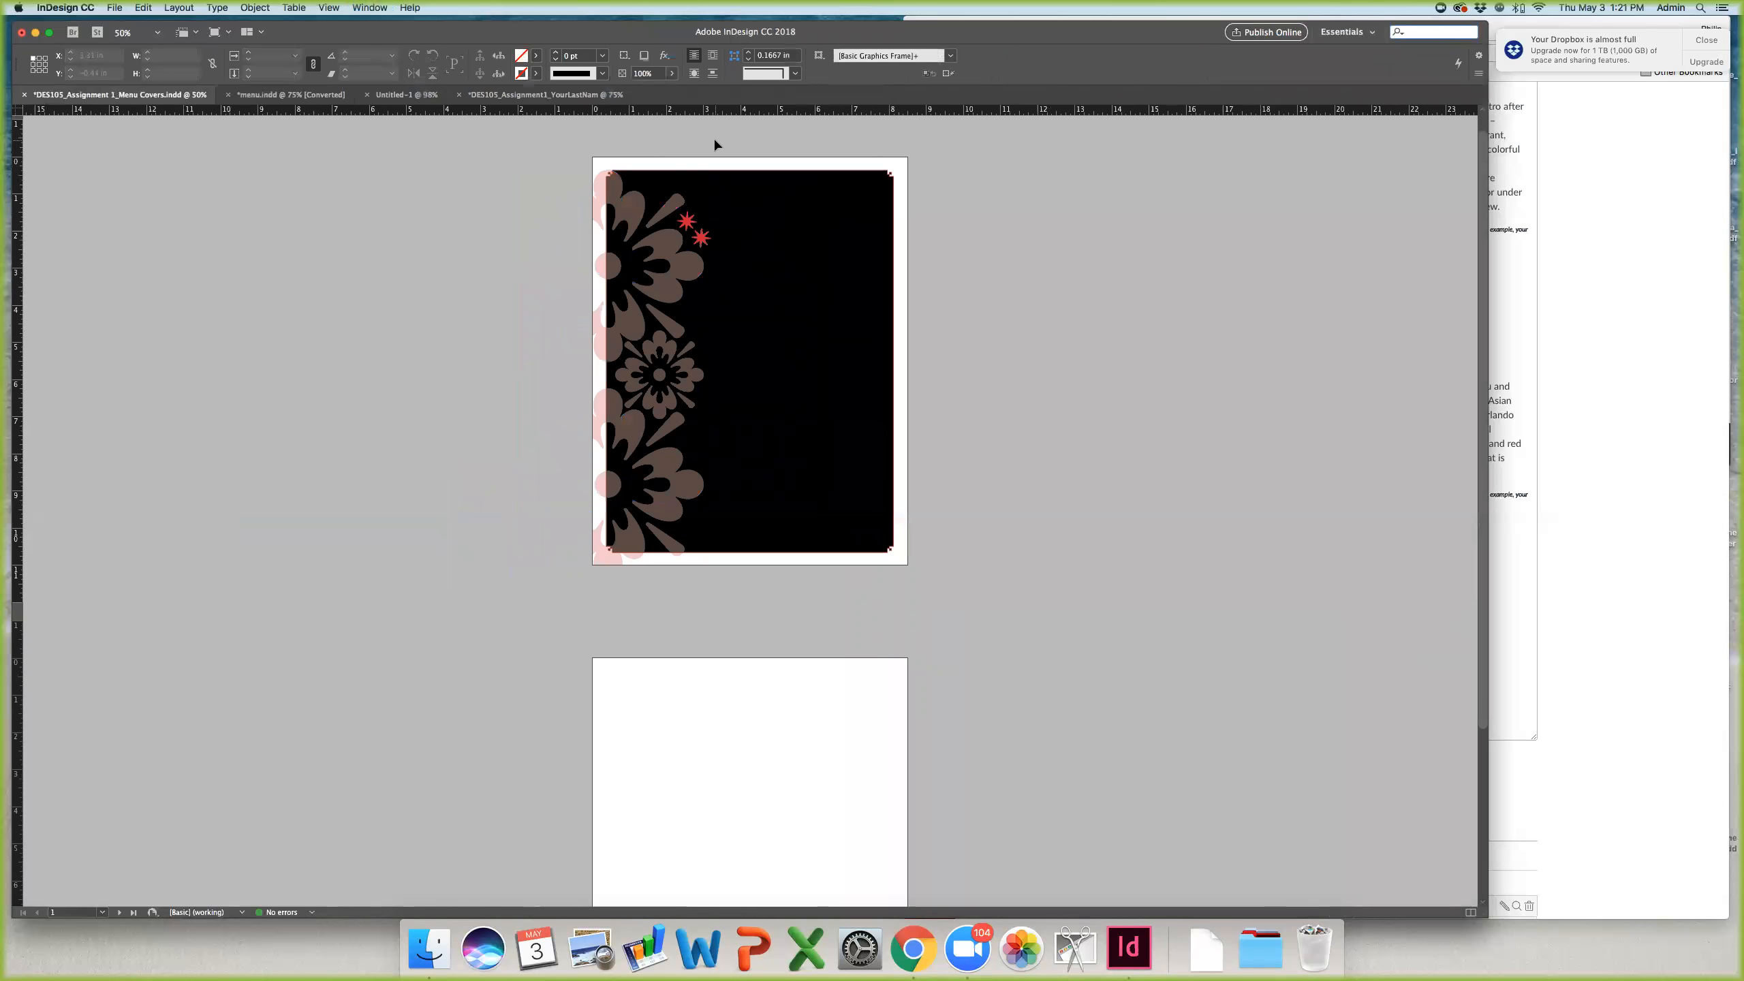
key("super+z")
key("super+s")
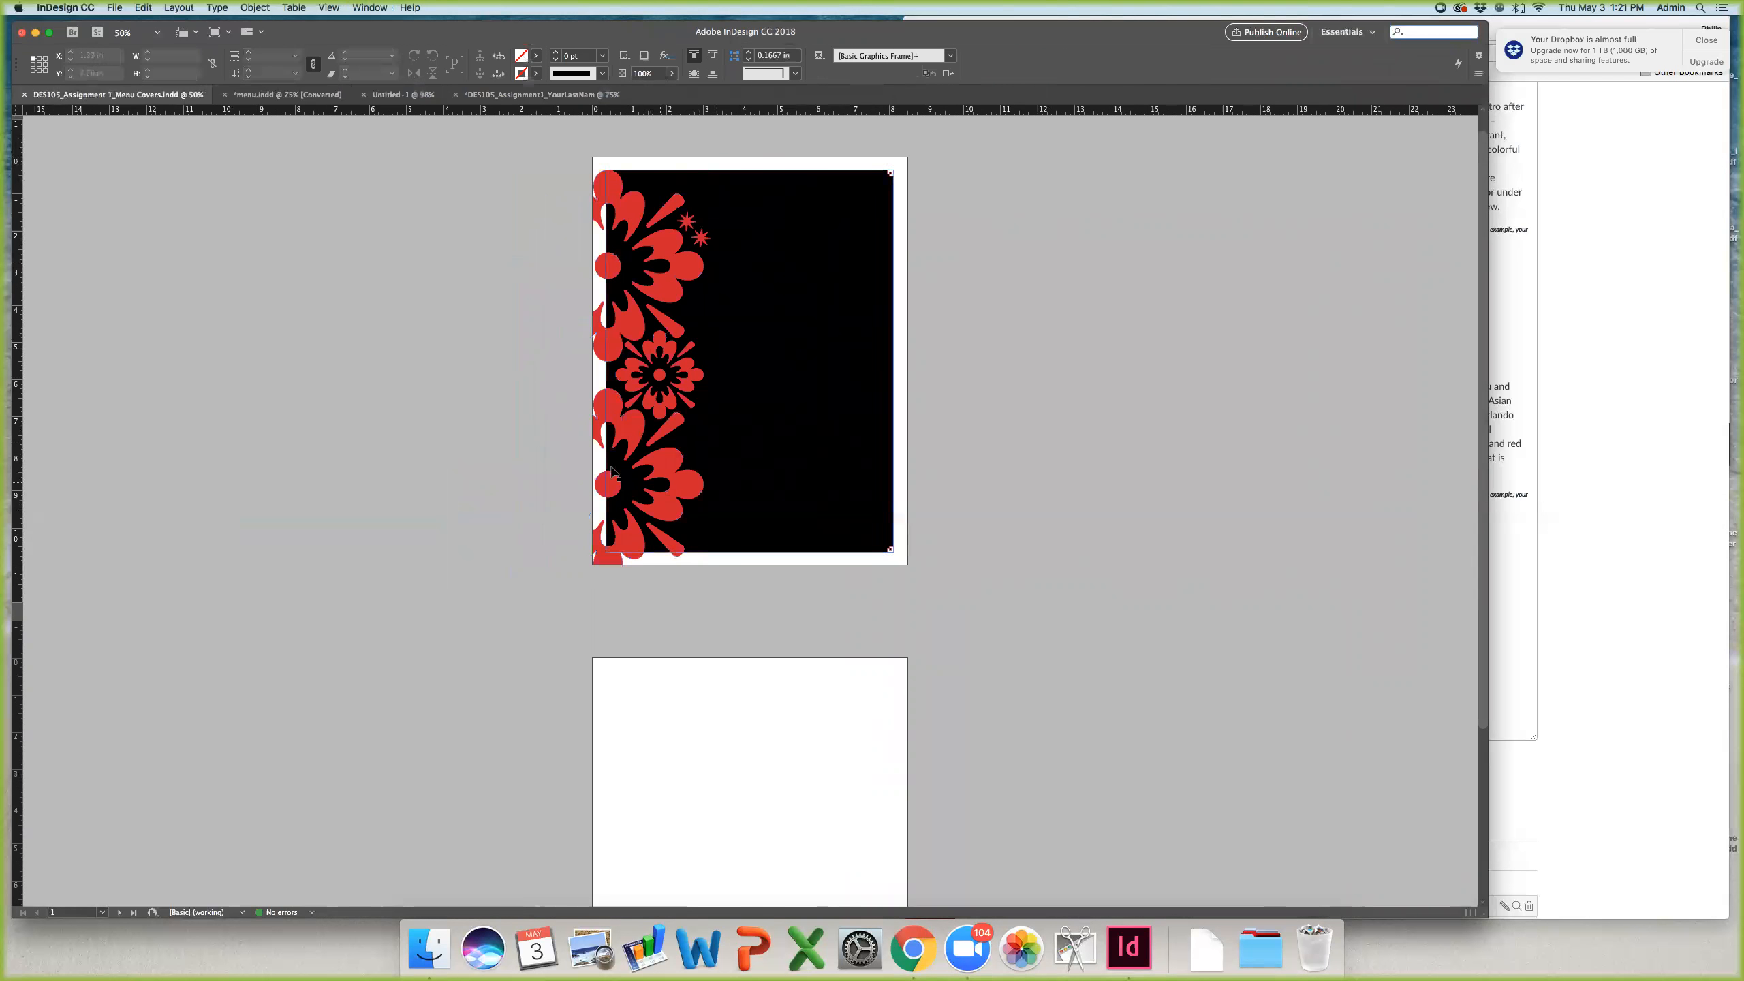
Step: Switch to the DES105_Assignment1_YourLastNam document and insert the Minion Pro sun glyph into the empty text frame below the logo
left_click(300, 96)
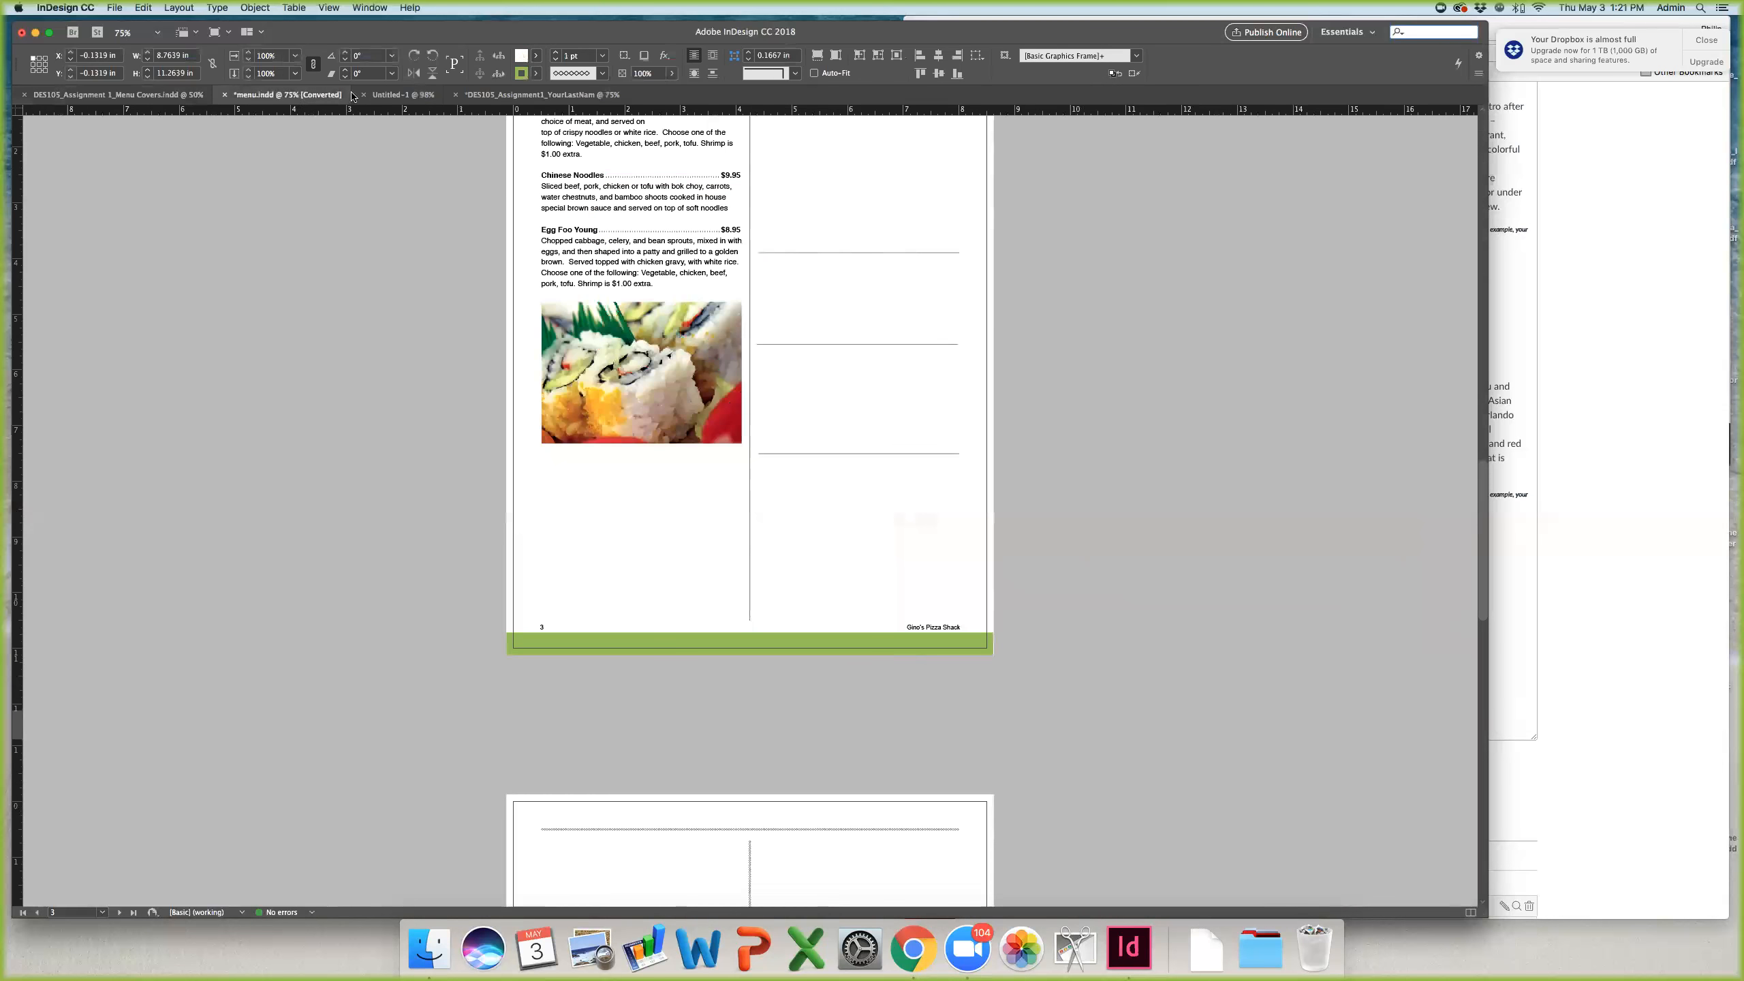
left_click(403, 95)
left_click(519, 96)
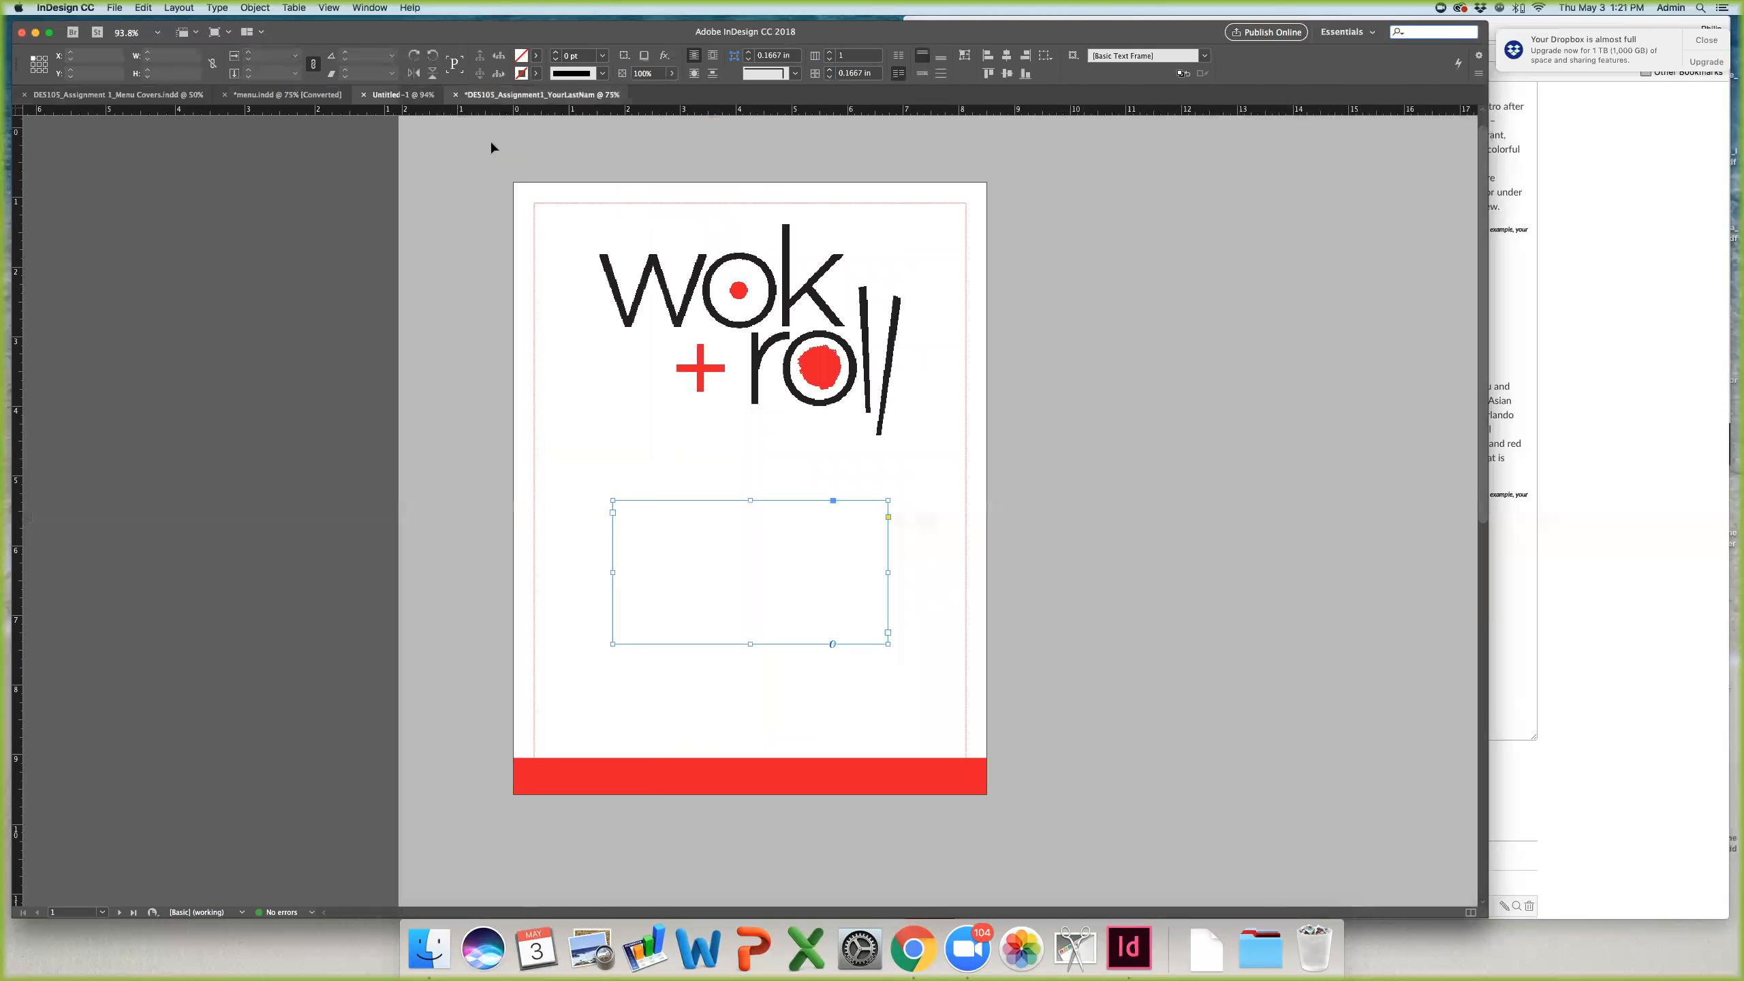
left_click(620, 513)
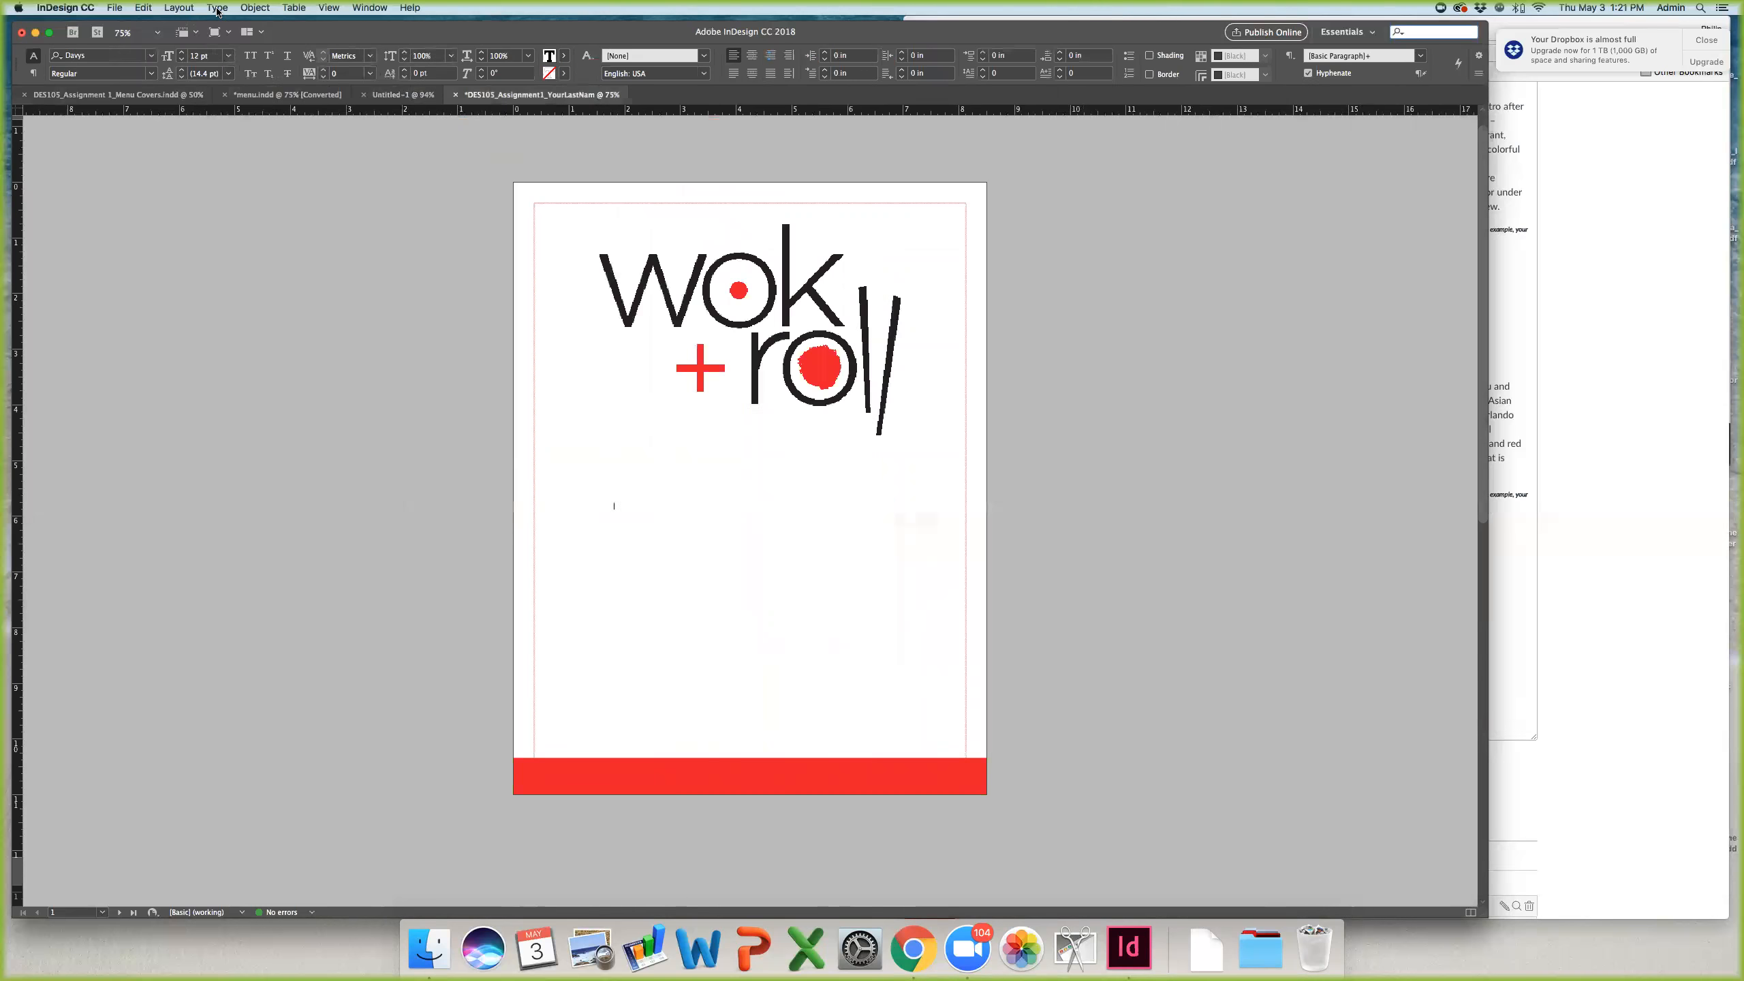
left_click(217, 8)
left_click(240, 112)
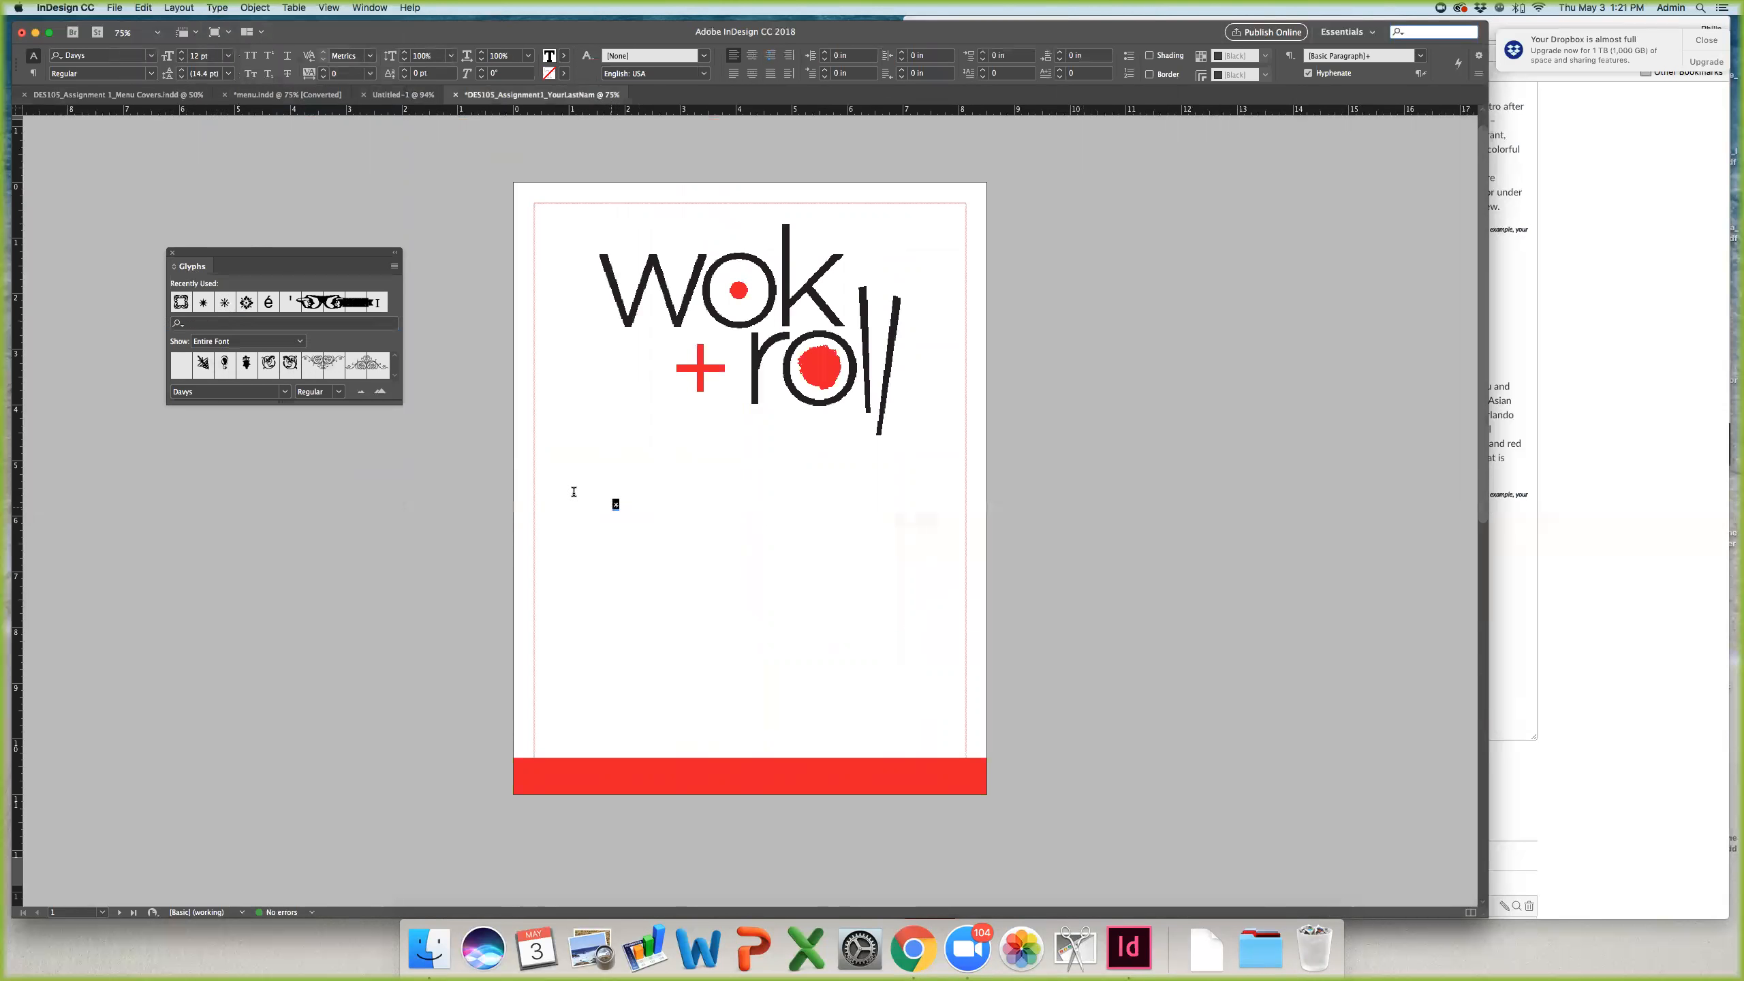
Step: Set the inserted sun glyph's font size to 70 pt and move the floating Glyphs panel clear of the page
left_click_drag(210, 58, 190, 58)
type("70")
key("Return")
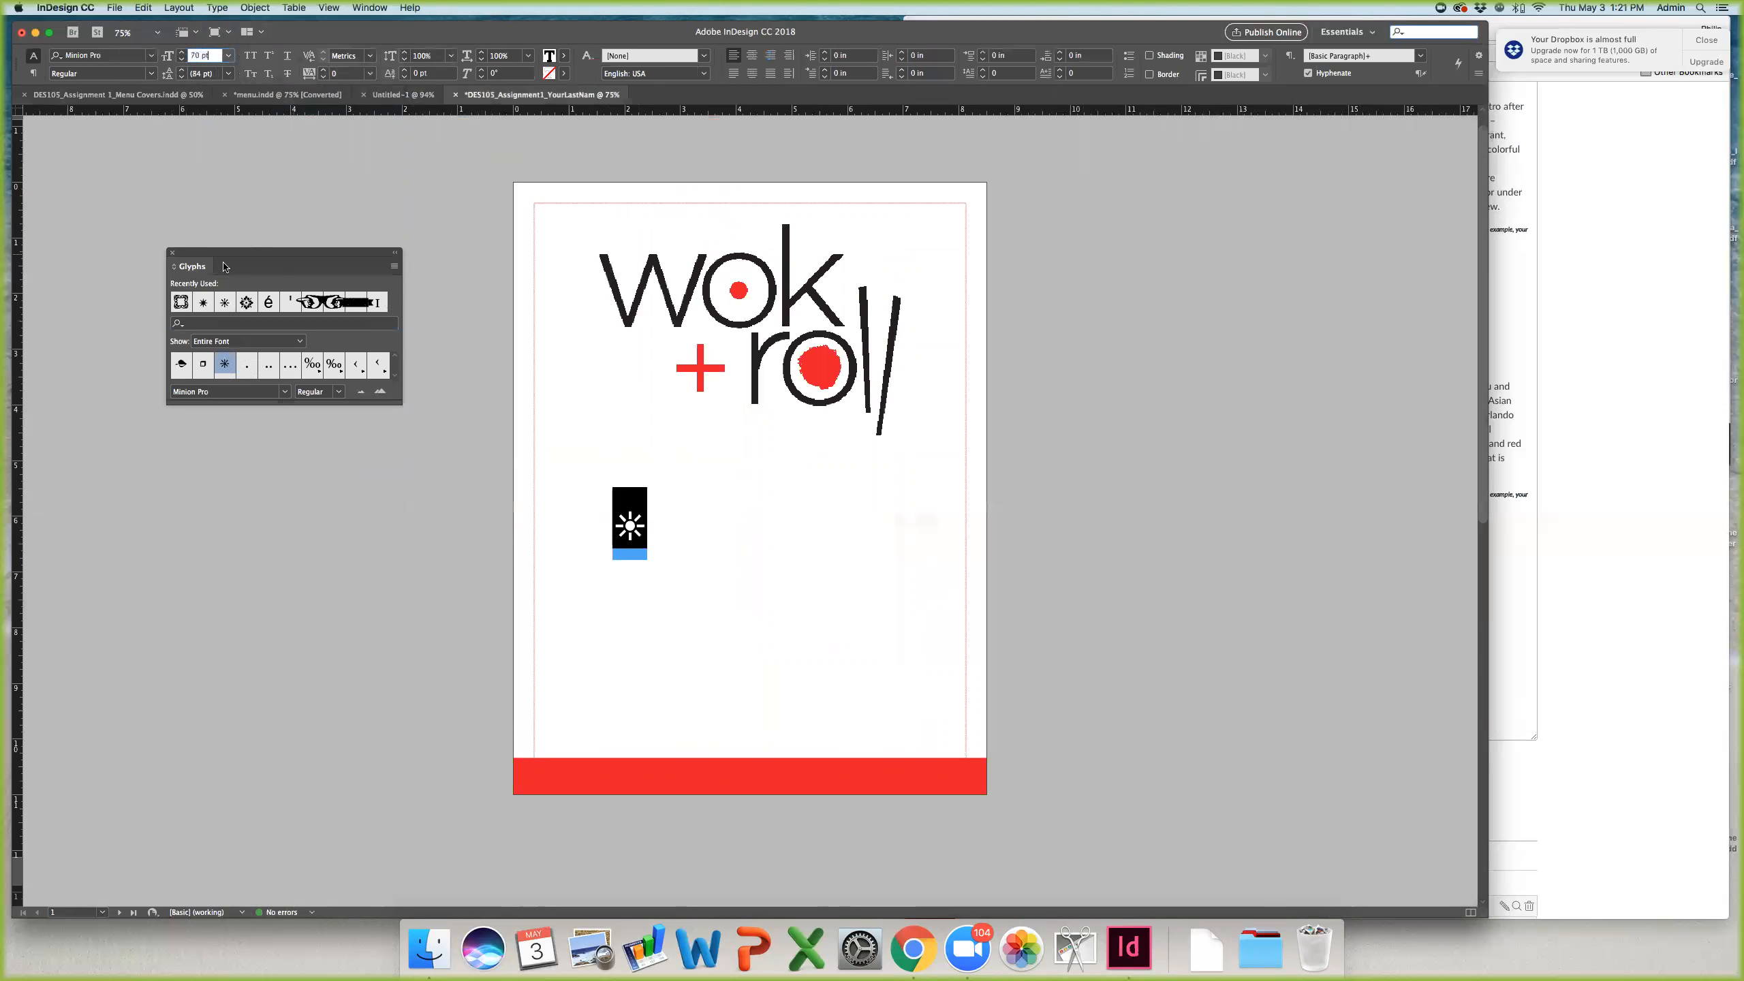
left_click_drag(199, 258, 146, 237)
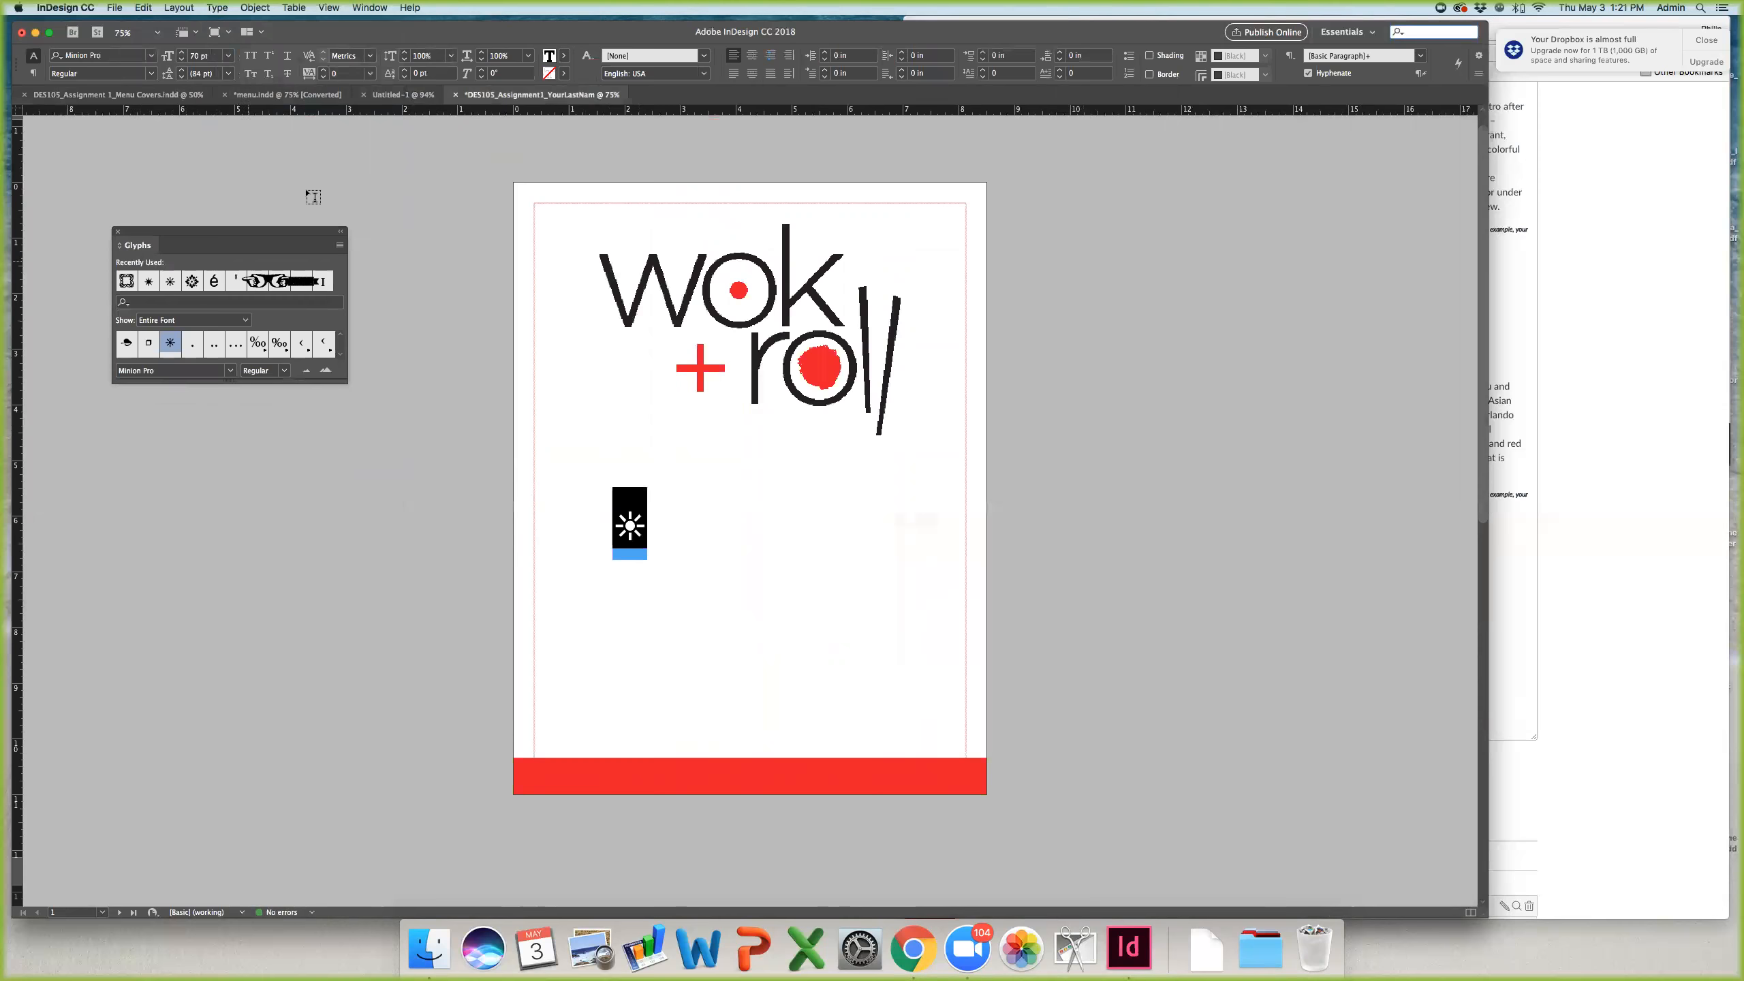
left_click_drag(431, 30, 444, 39)
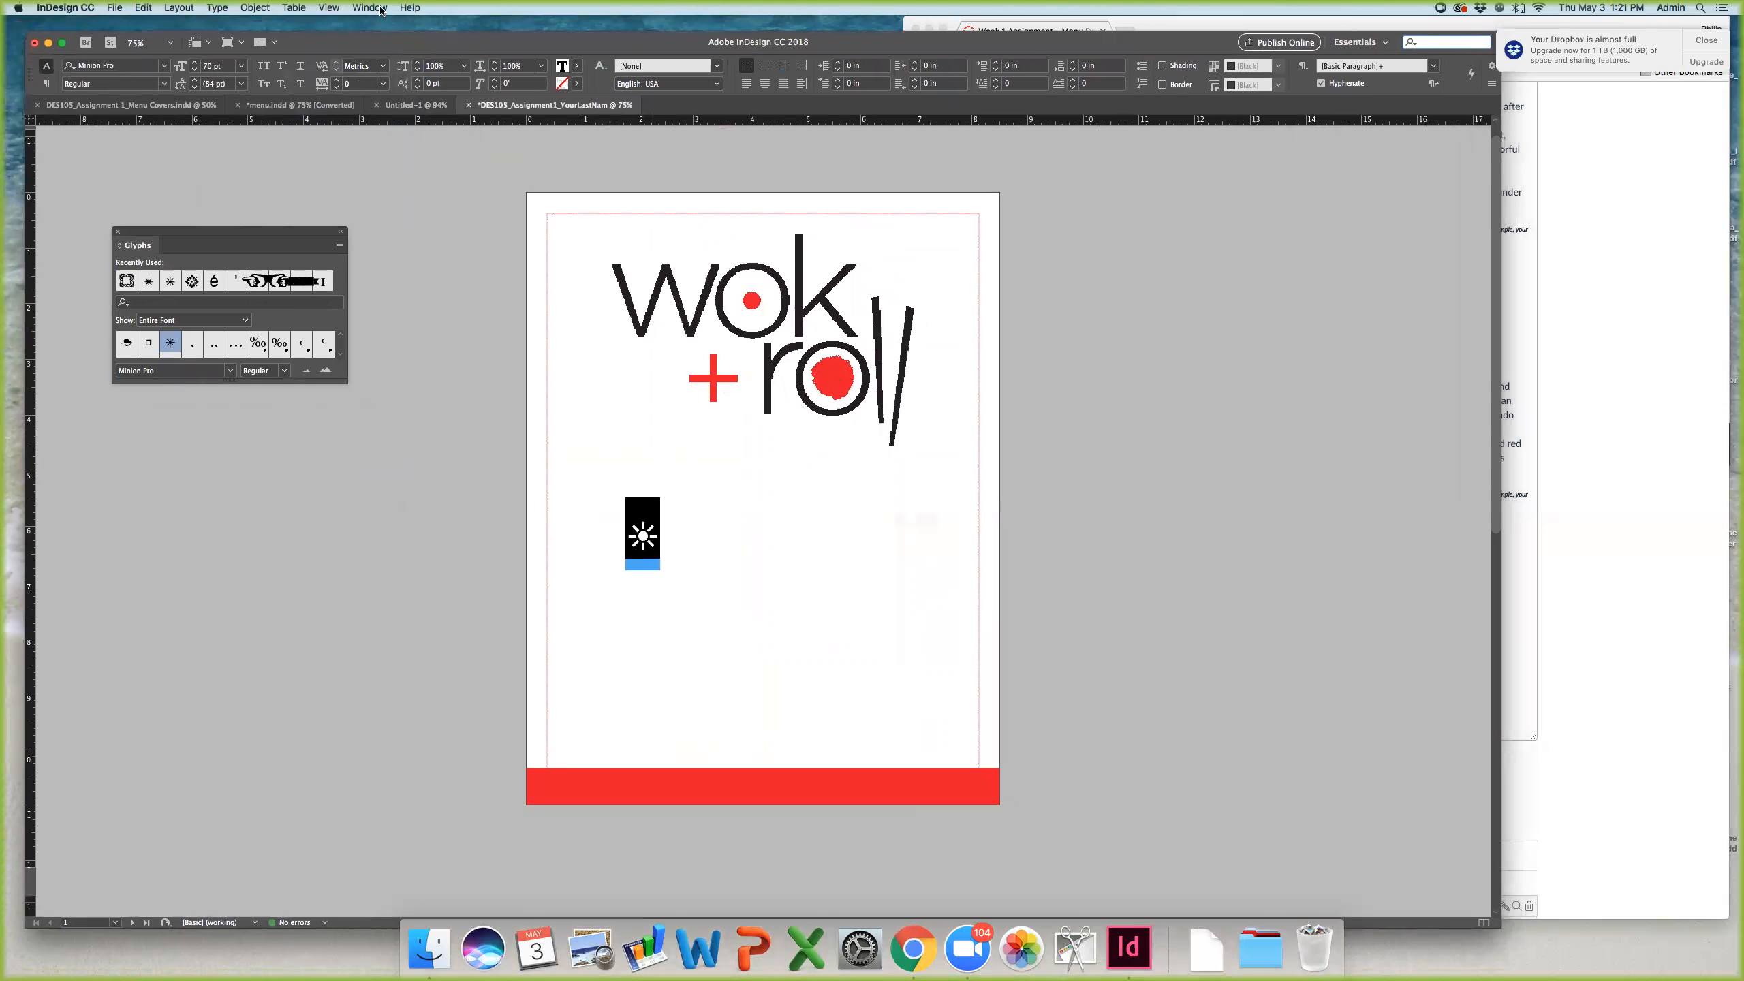
Step: Glance at the Menu Covers sample, return to the DES105_Assignment1_YourLastNam document and switch the workspace to Book
left_click(209, 105)
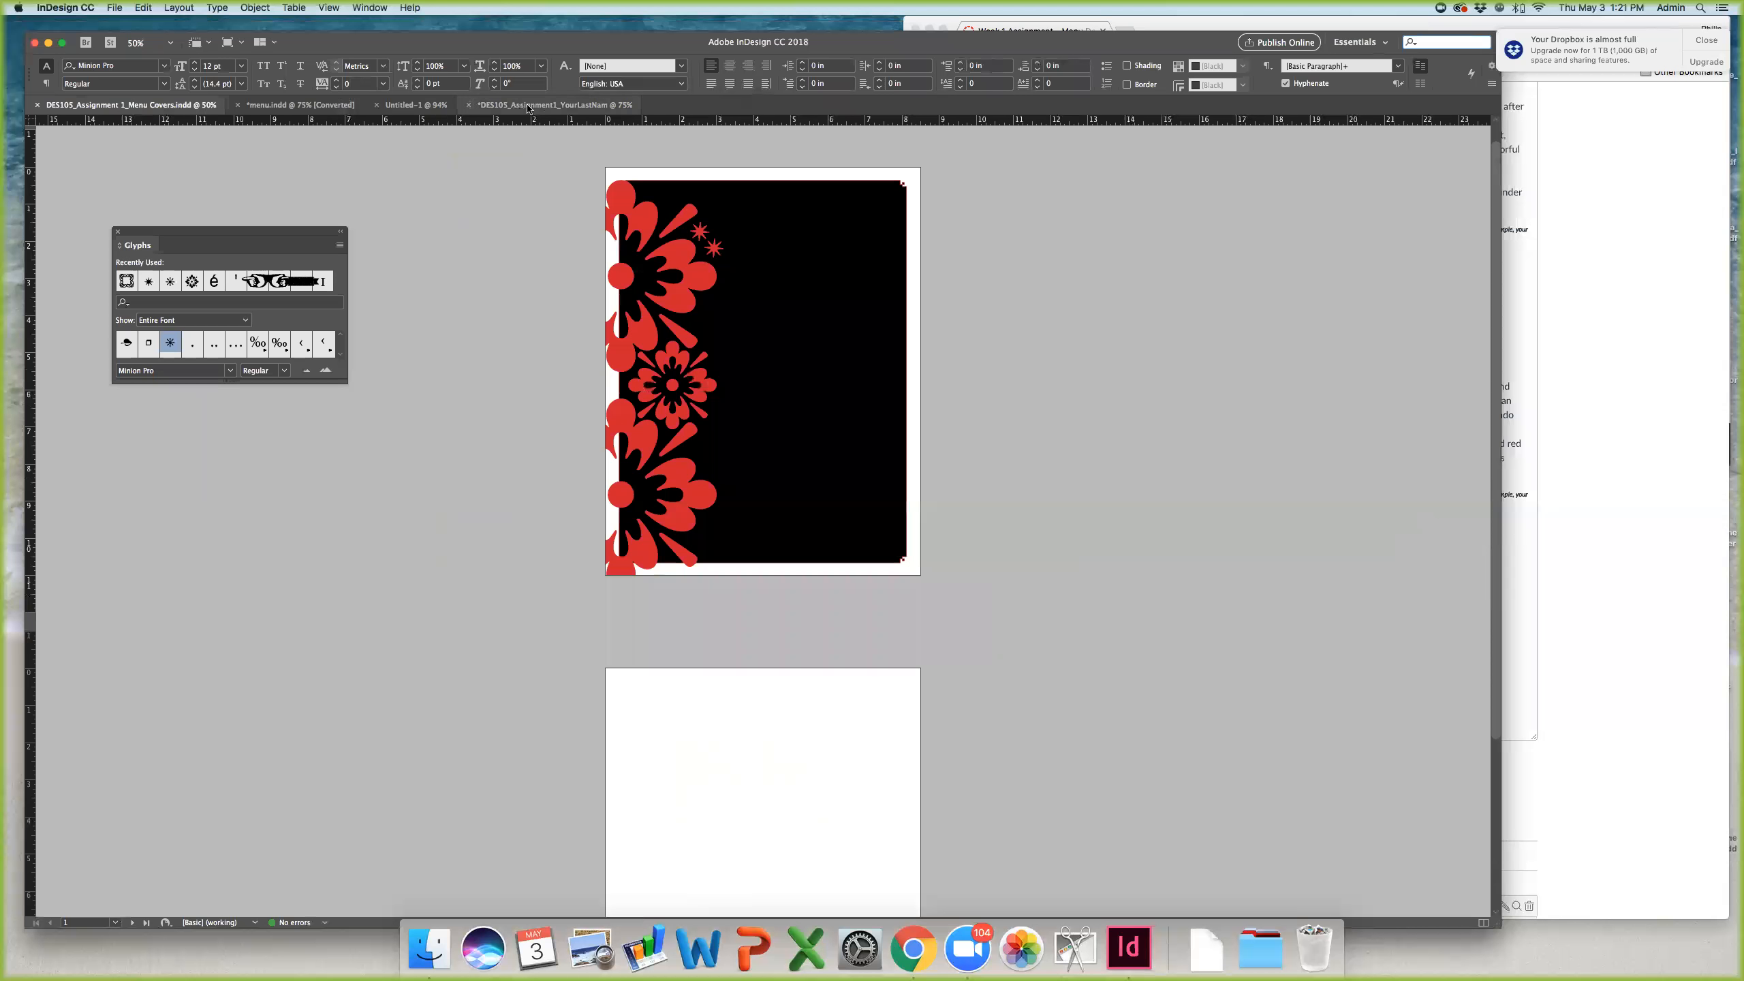
left_click(529, 105)
left_click(370, 8)
mouse_move(391, 40)
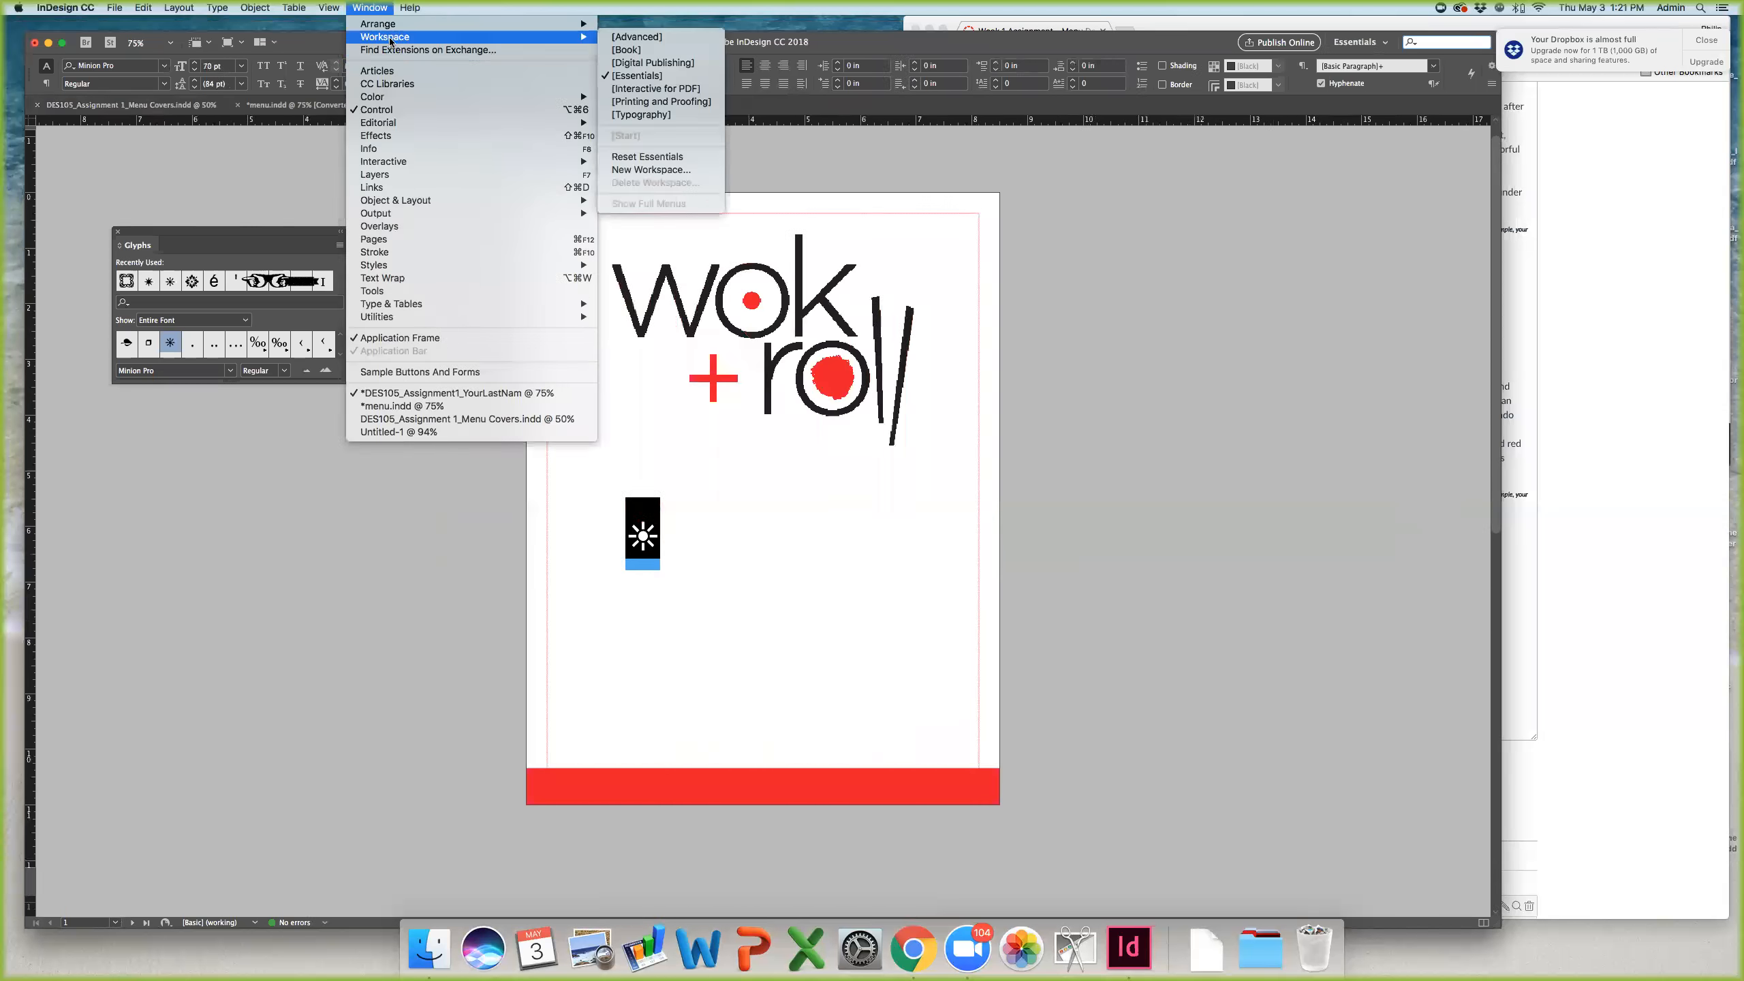
left_click(630, 62)
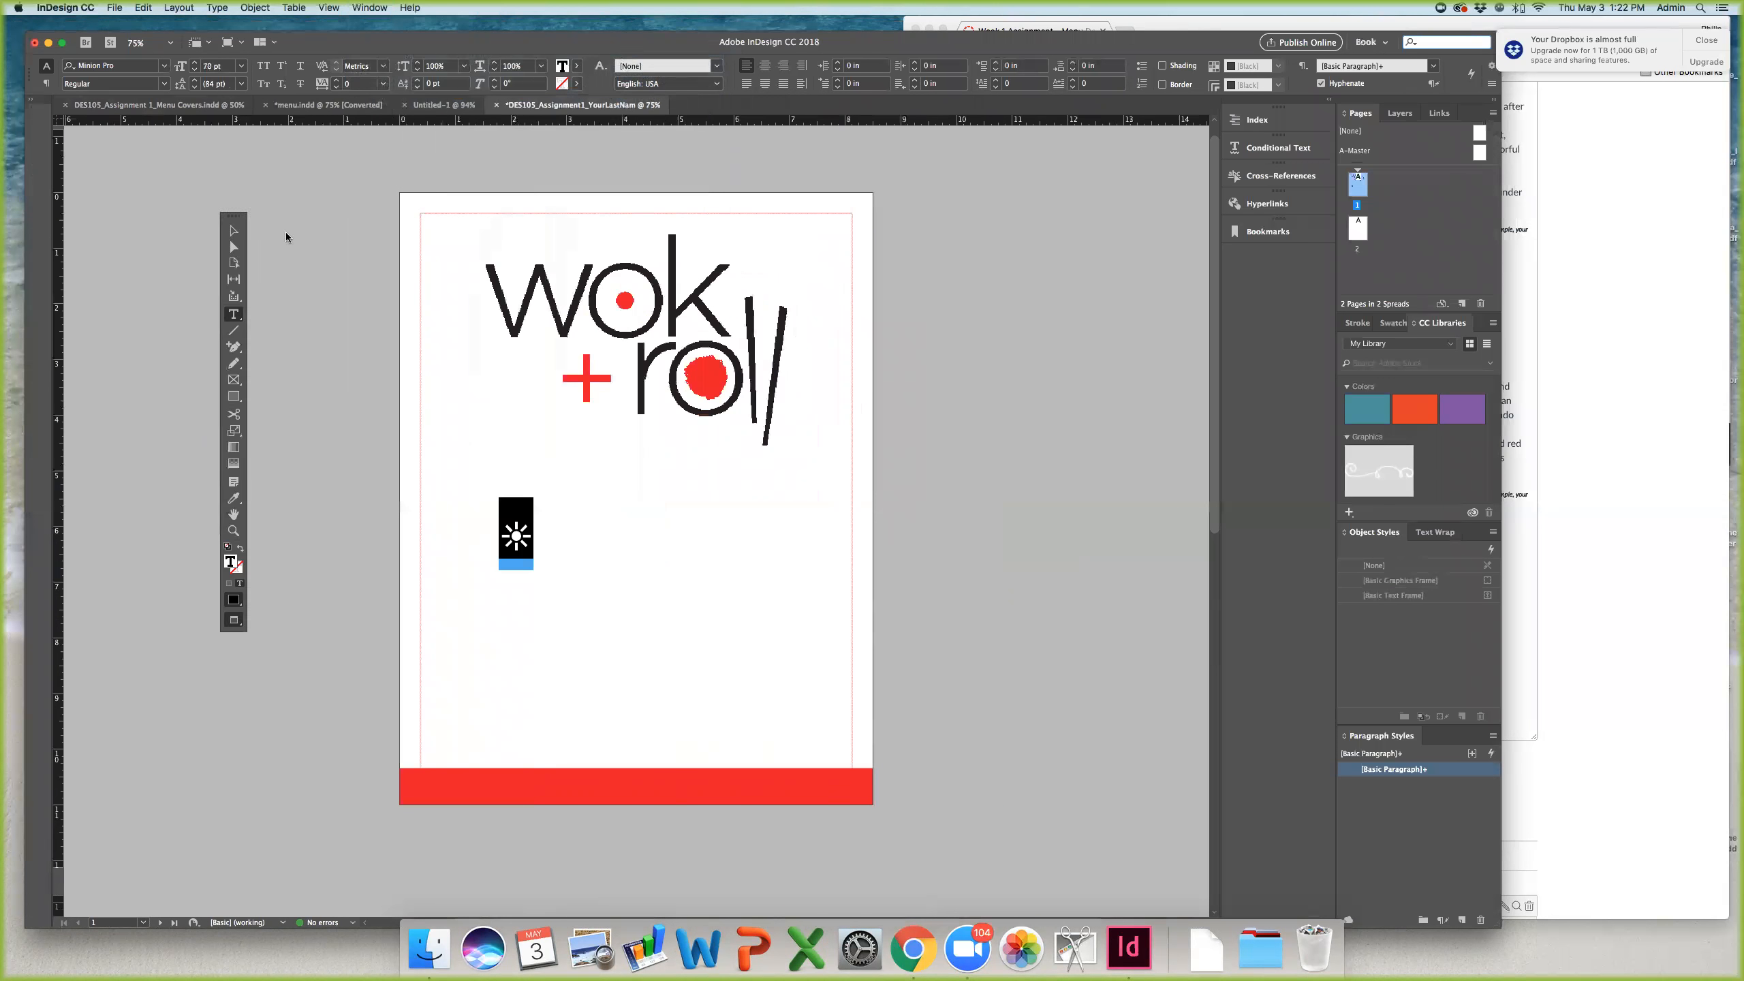
Step: Convert the sun glyph's text frame to outlines
left_click(501, 536)
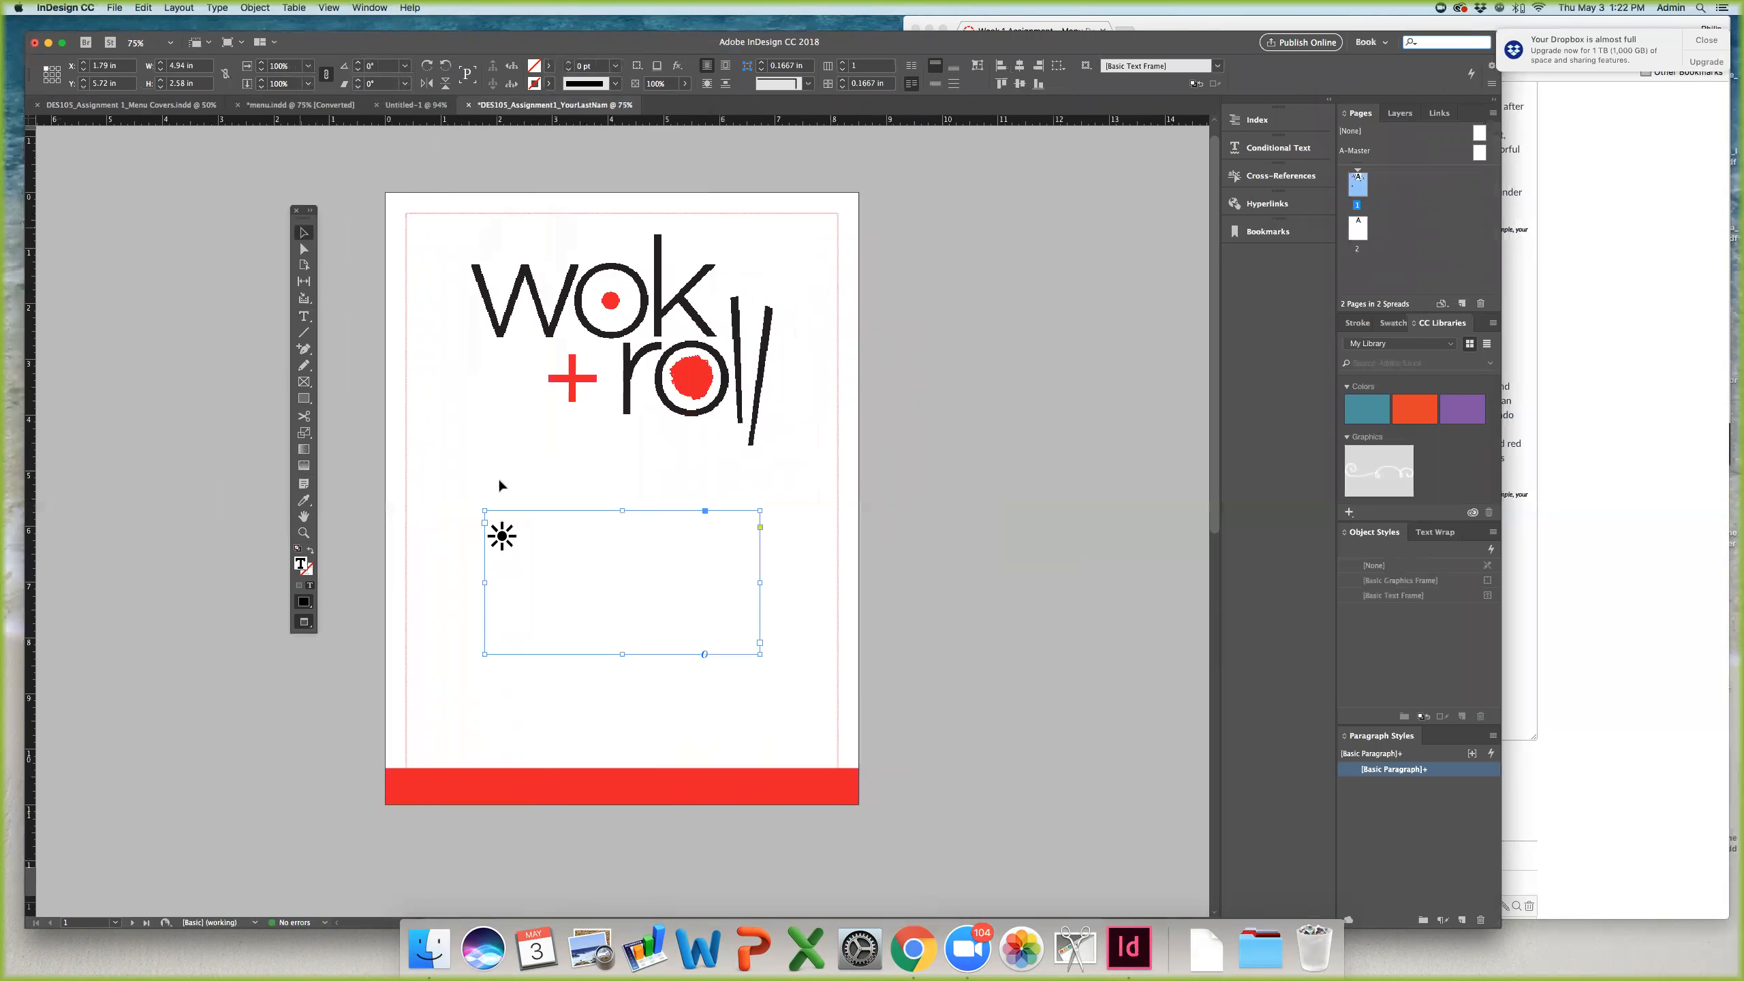
left_click(217, 7)
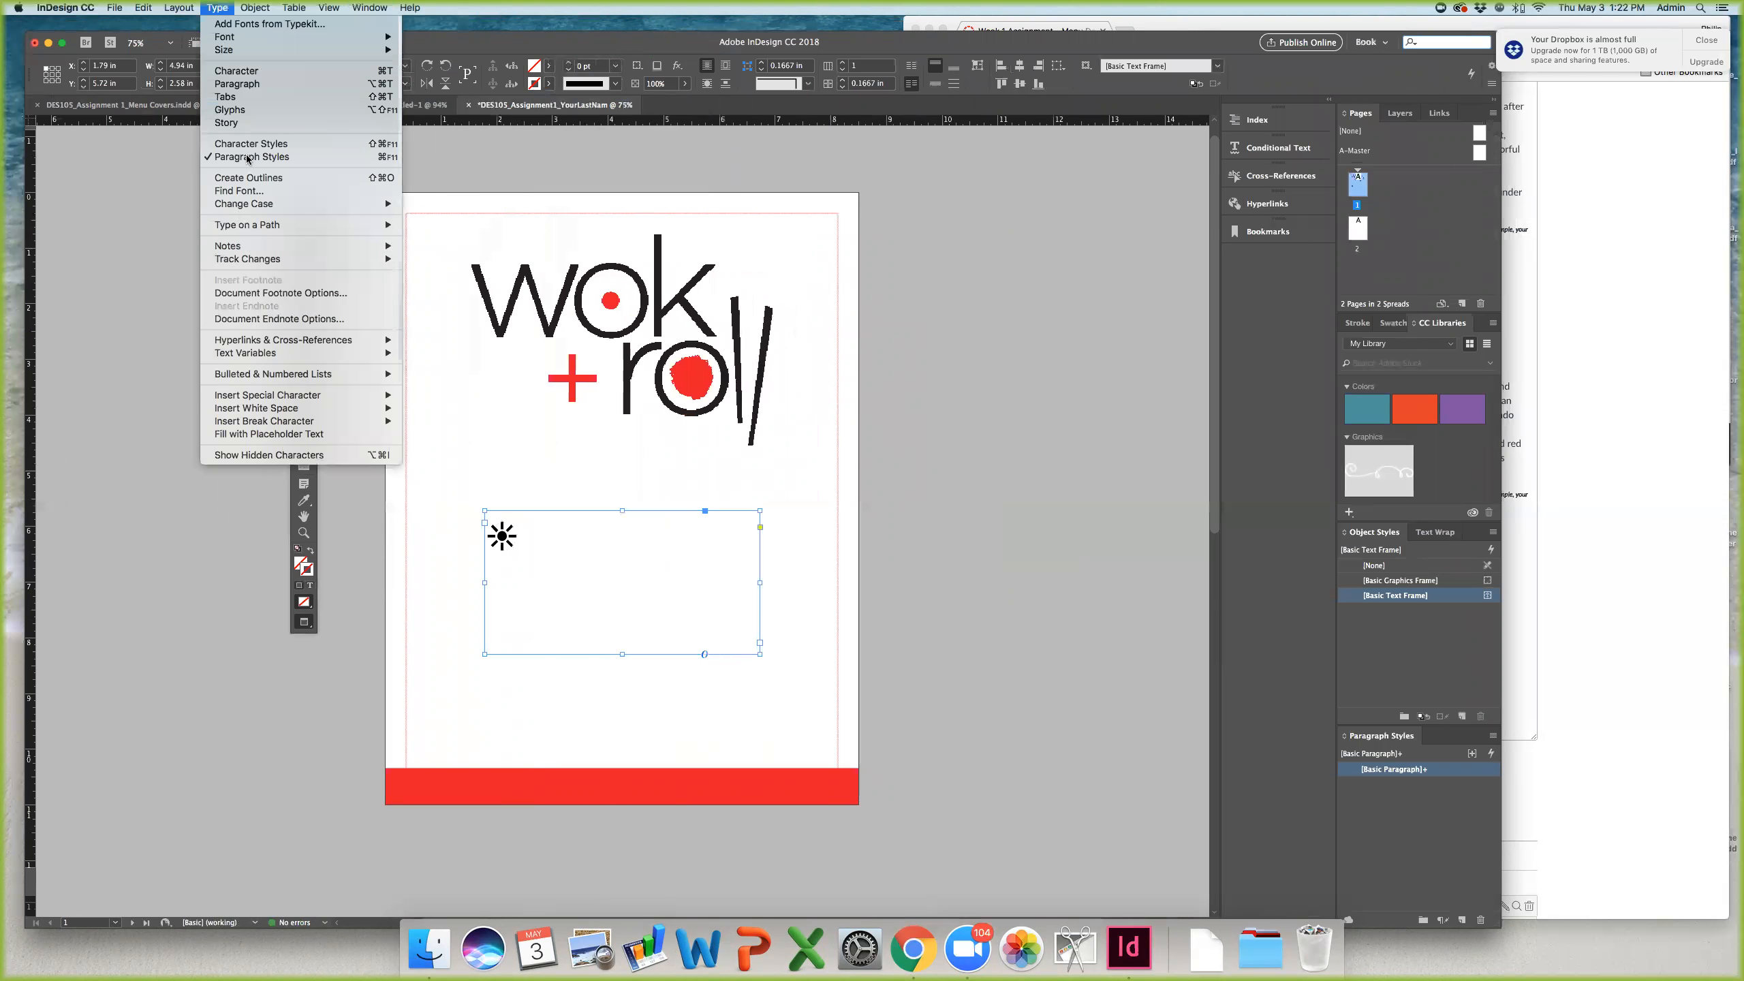
left_click(247, 178)
Step: Scale the outlined sun shape proportionally to about 2.37 in wide below the logo
left_click_drag(516, 550, 628, 642)
key("super+z")
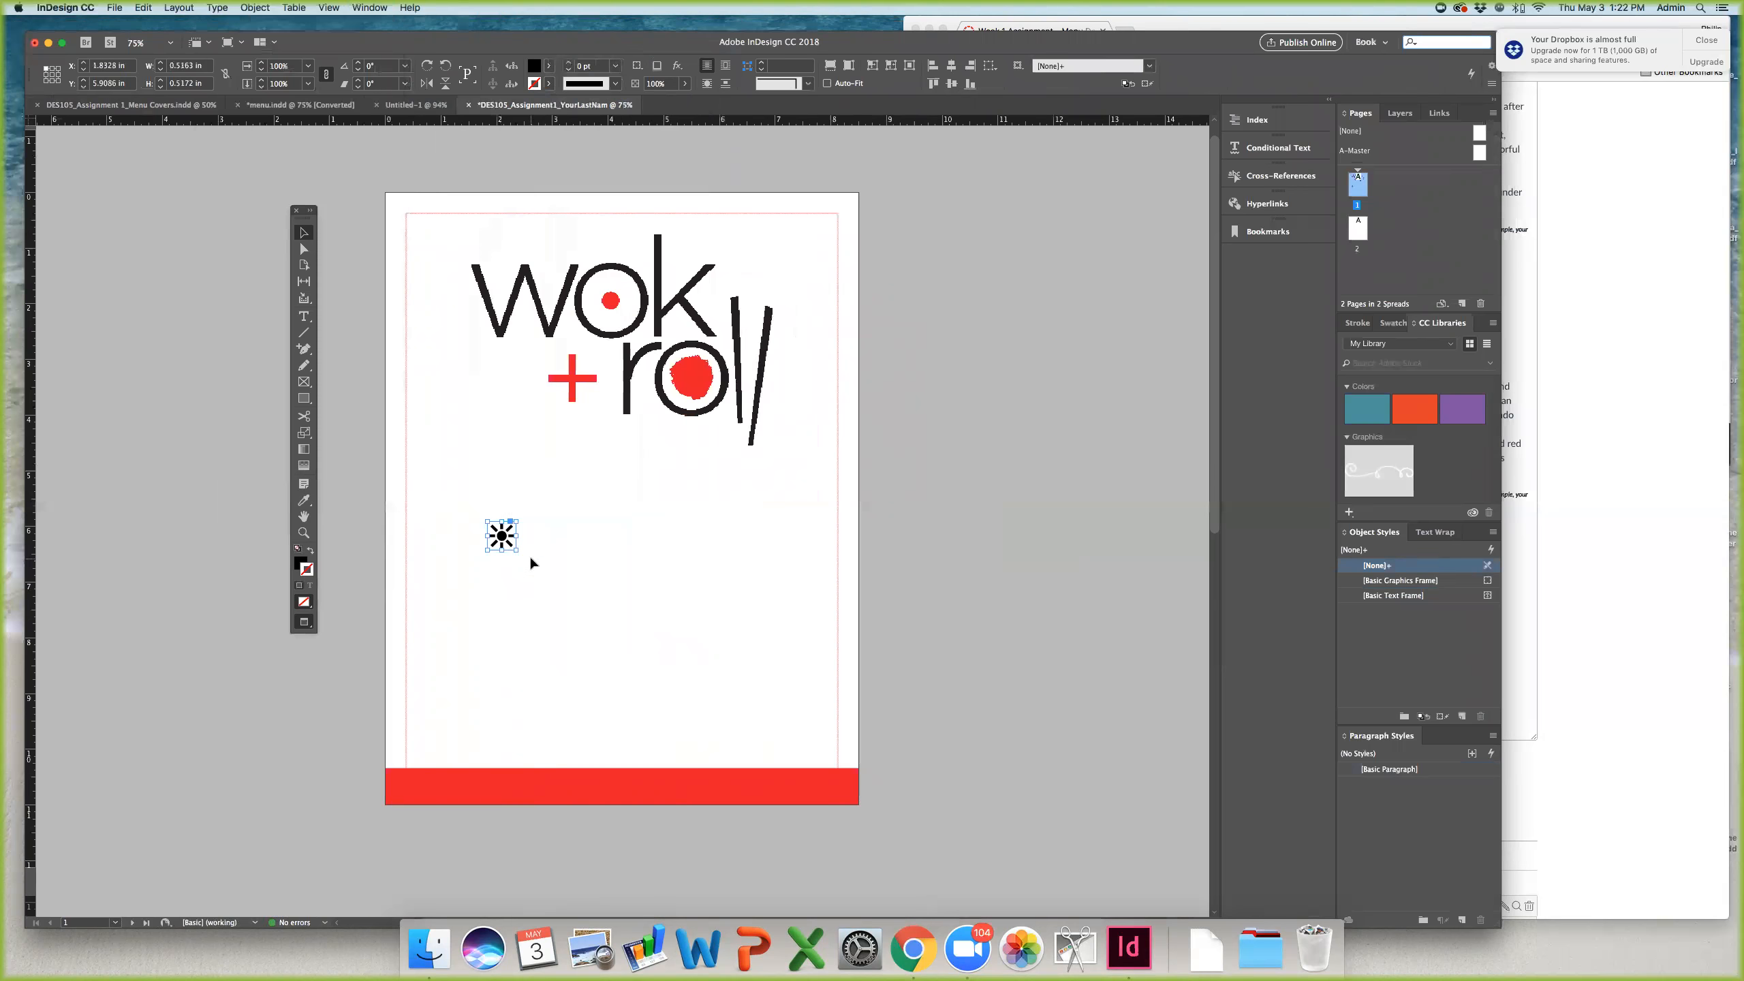
left_click_drag(517, 552, 637, 623)
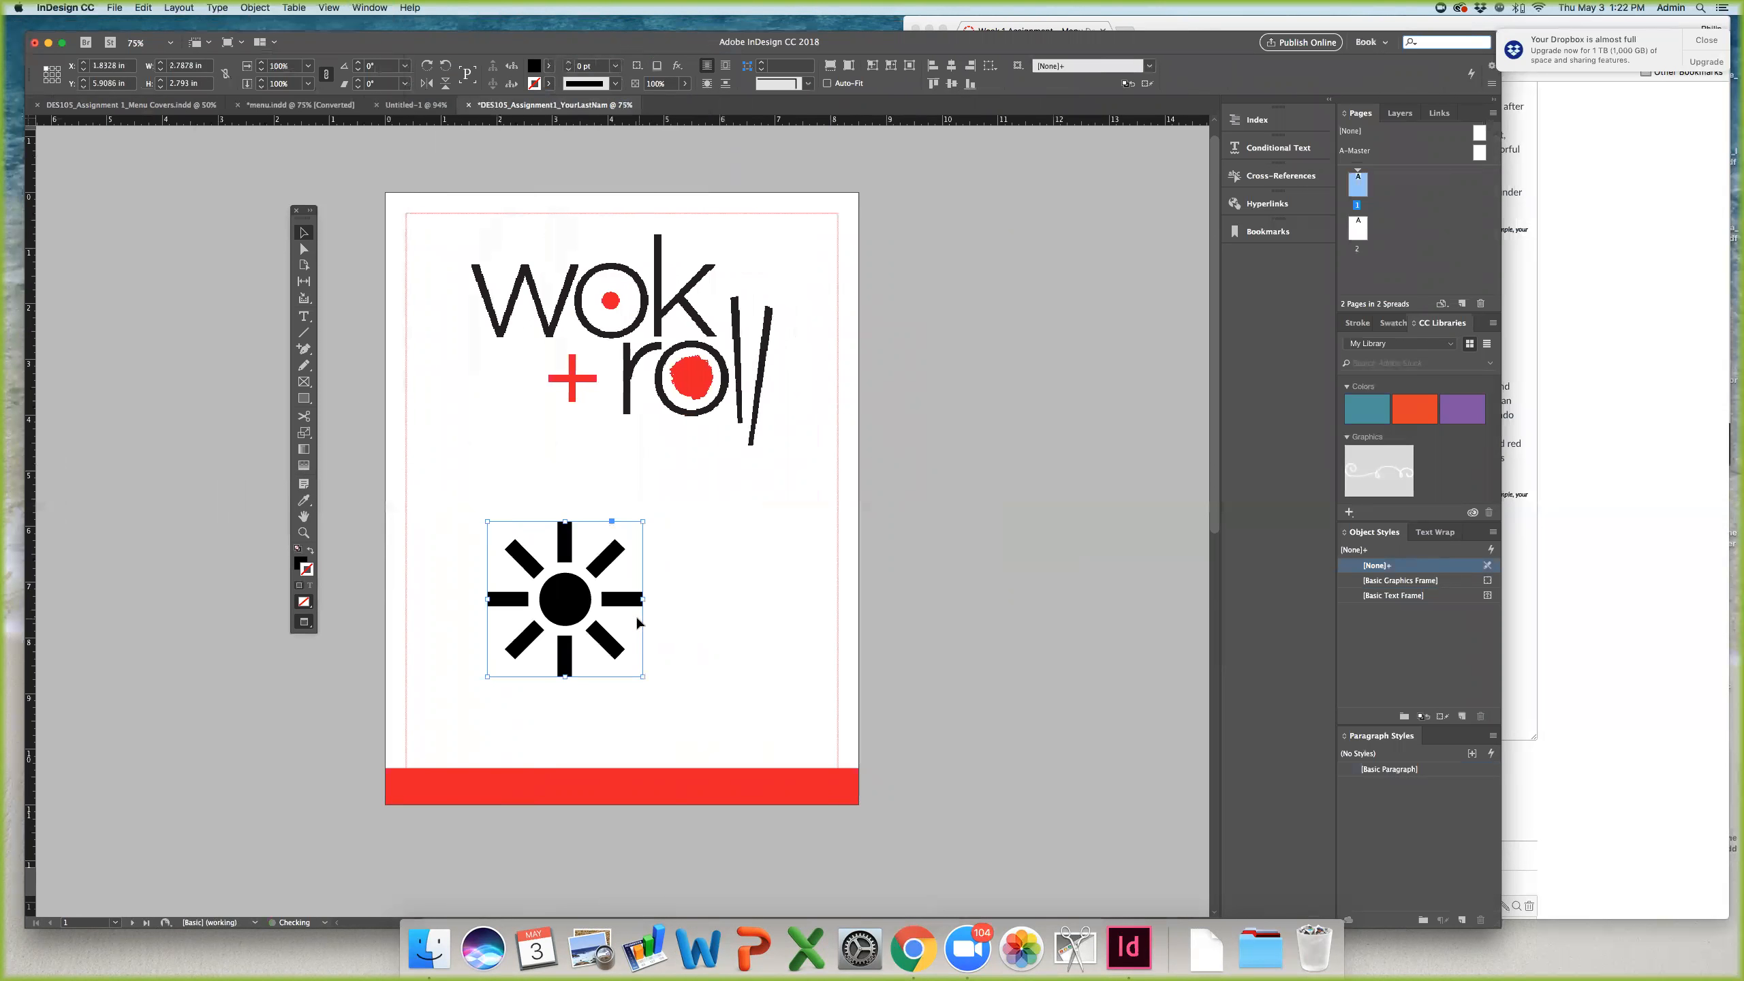
left_click_drag(642, 520, 575, 589)
left_click_drag(560, 522, 561, 511)
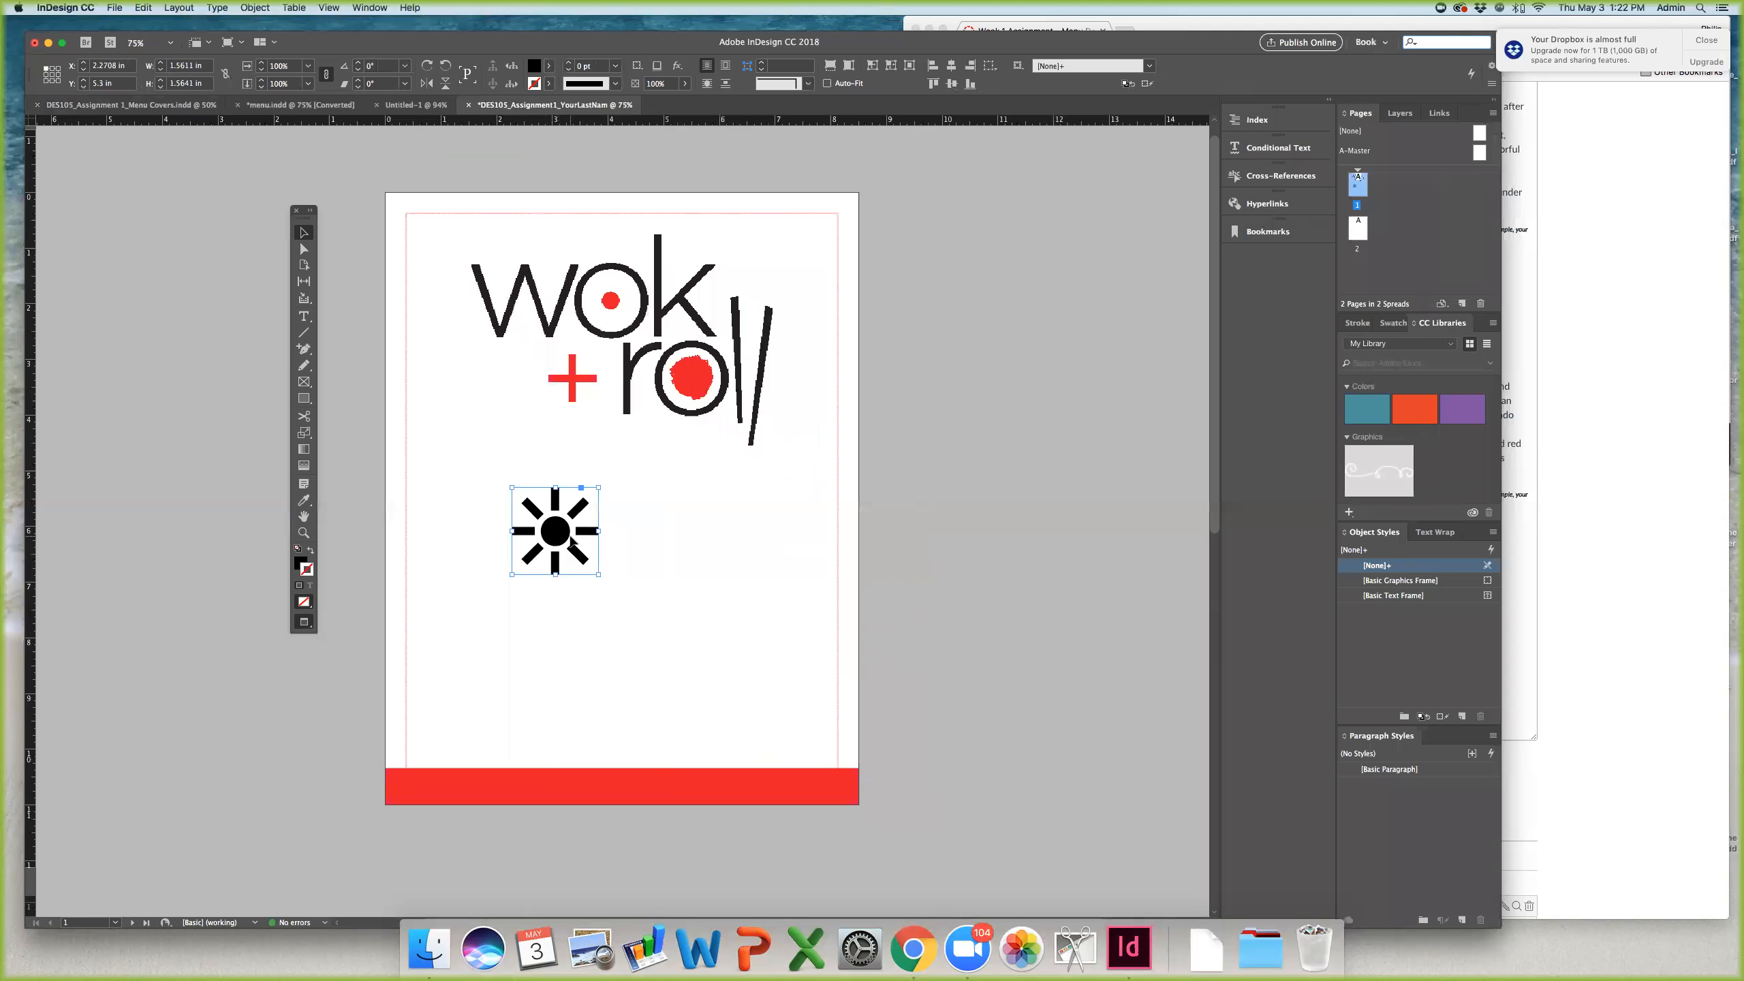
left_click_drag(599, 531, 643, 472)
key("super+z")
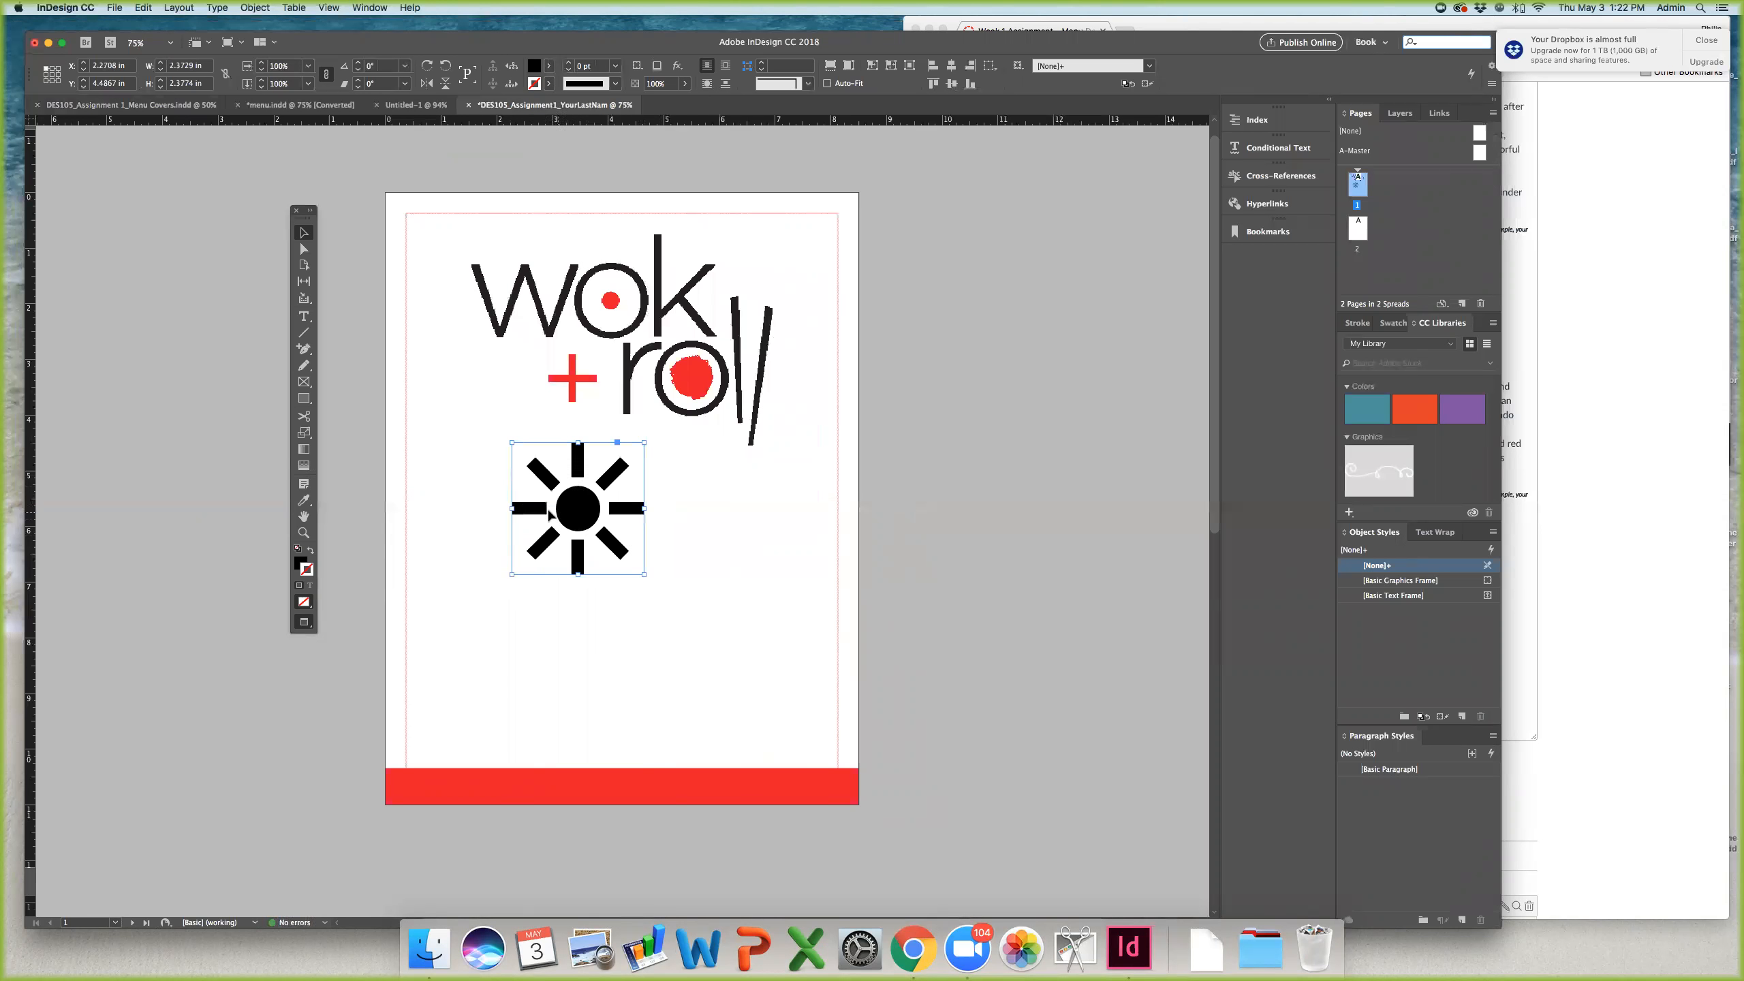
Step: Resize the wok + roll logo frame to about 4.55 by 3.19 in and fit its content proportionally
left_click(631, 338)
left_click(897, 225)
left_click(739, 256)
left_click_drag(774, 235, 724, 285)
left_click(600, 356)
left_click_drag(722, 444, 919, 580)
left_click(572, 247)
left_click_drag(570, 374, 582, 354)
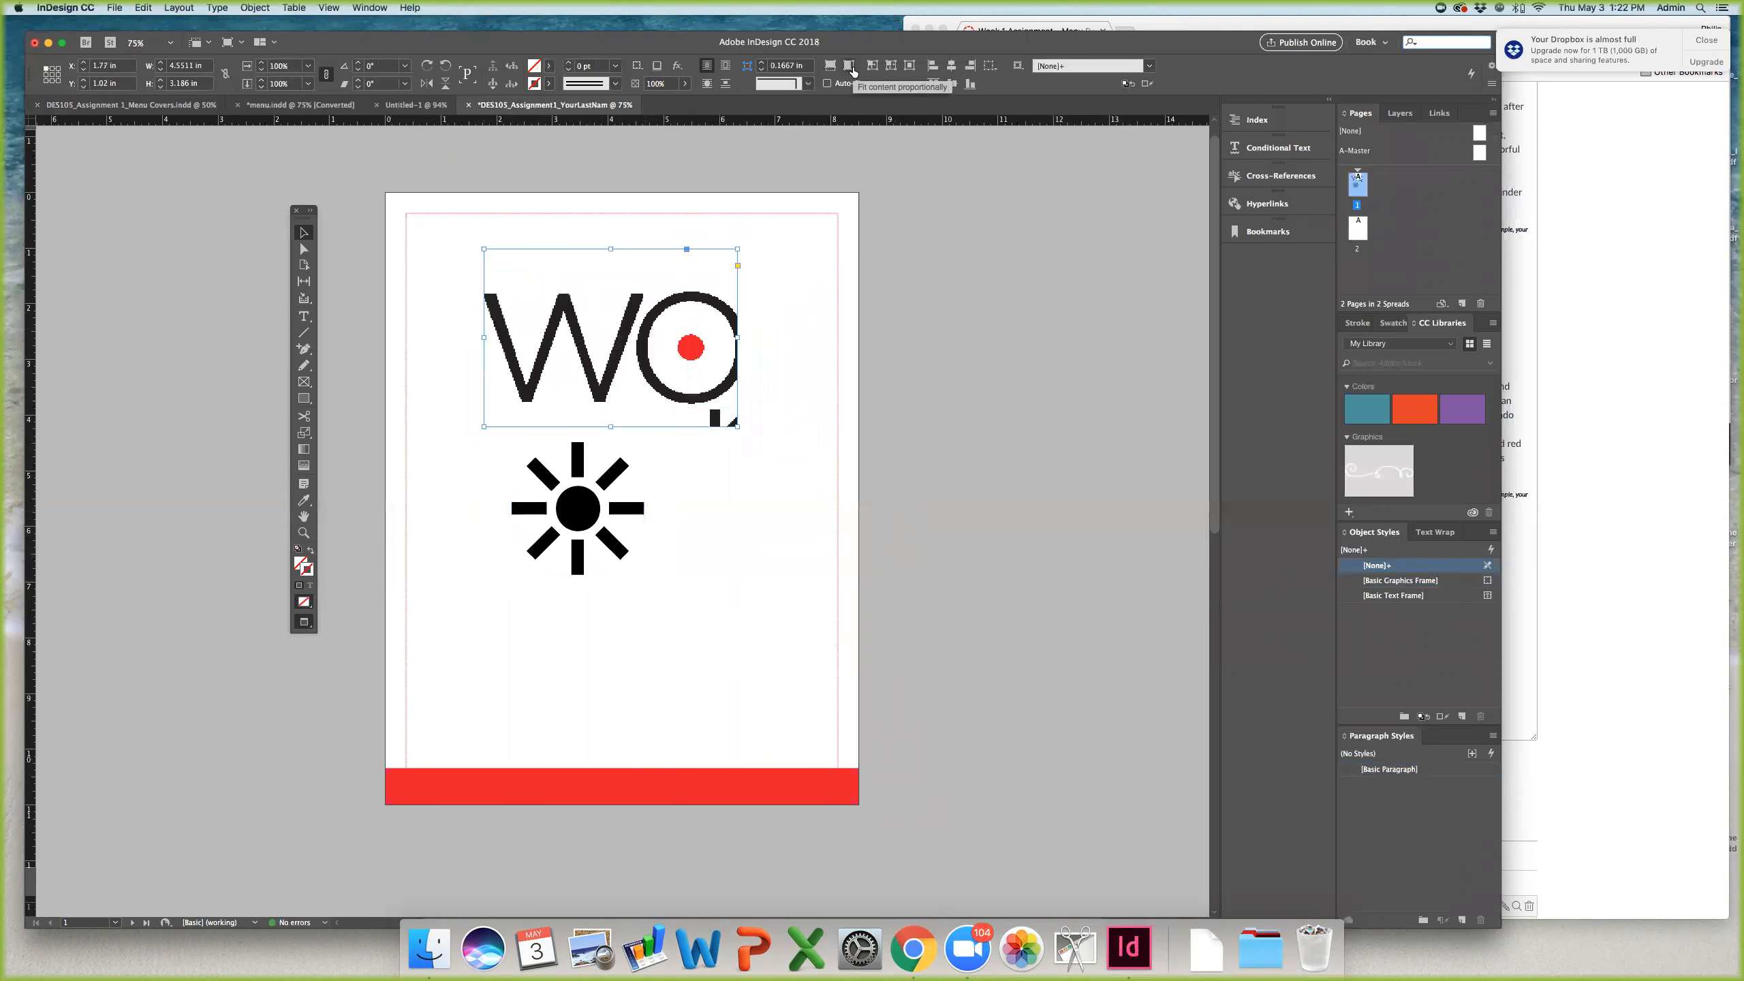
left_click(851, 67)
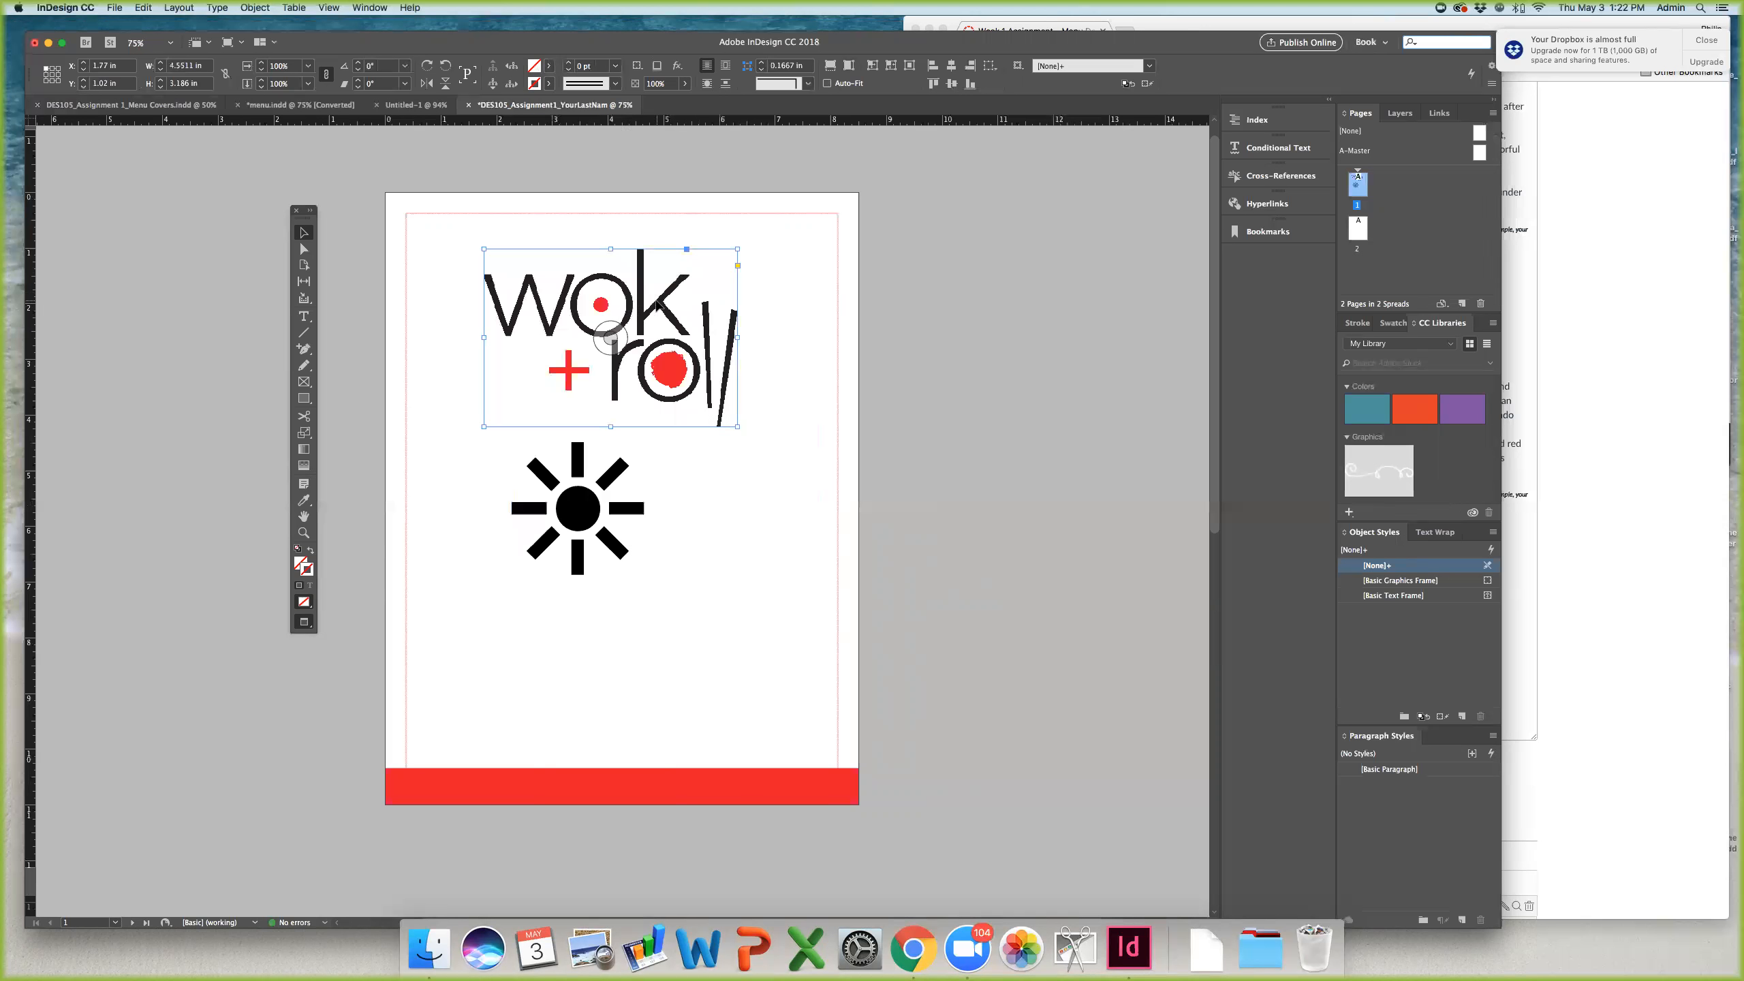
left_click(862, 321)
Step: Move the sun shape slightly lower beneath the logo and fill it with the red C=15 M=100 Y=100 swatch
left_click(577, 549)
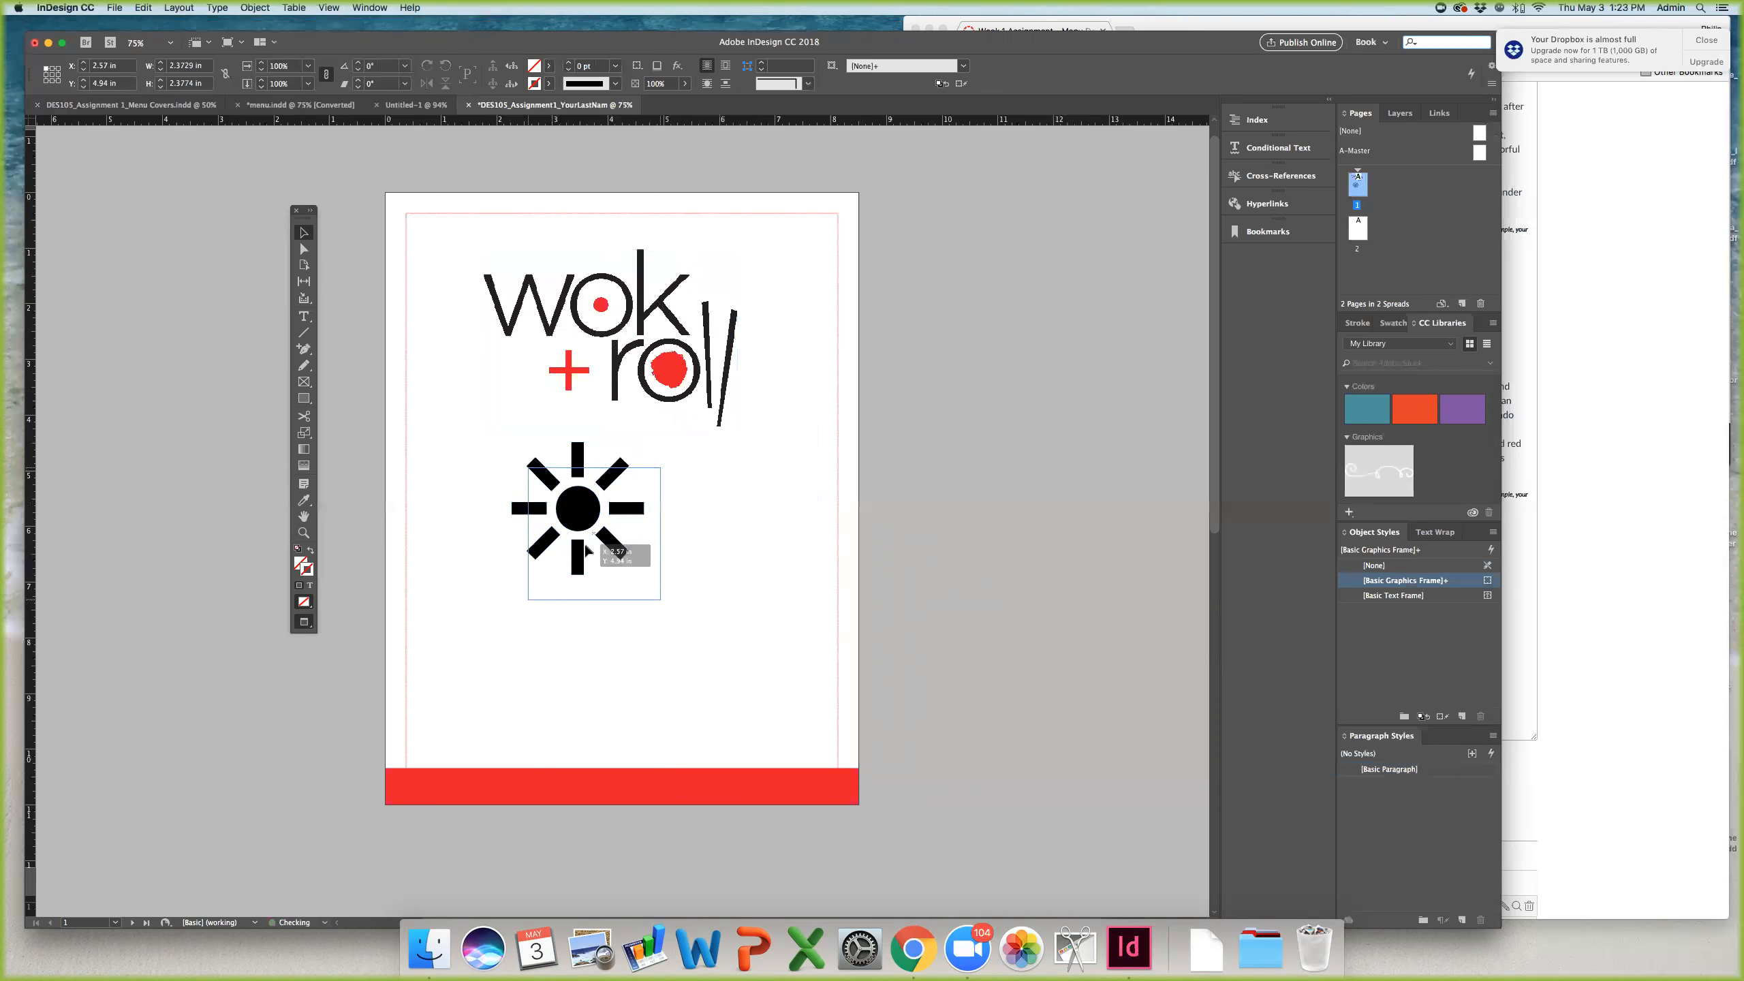
left_click_drag(583, 550, 599, 574)
left_click_drag(424, 540, 600, 529)
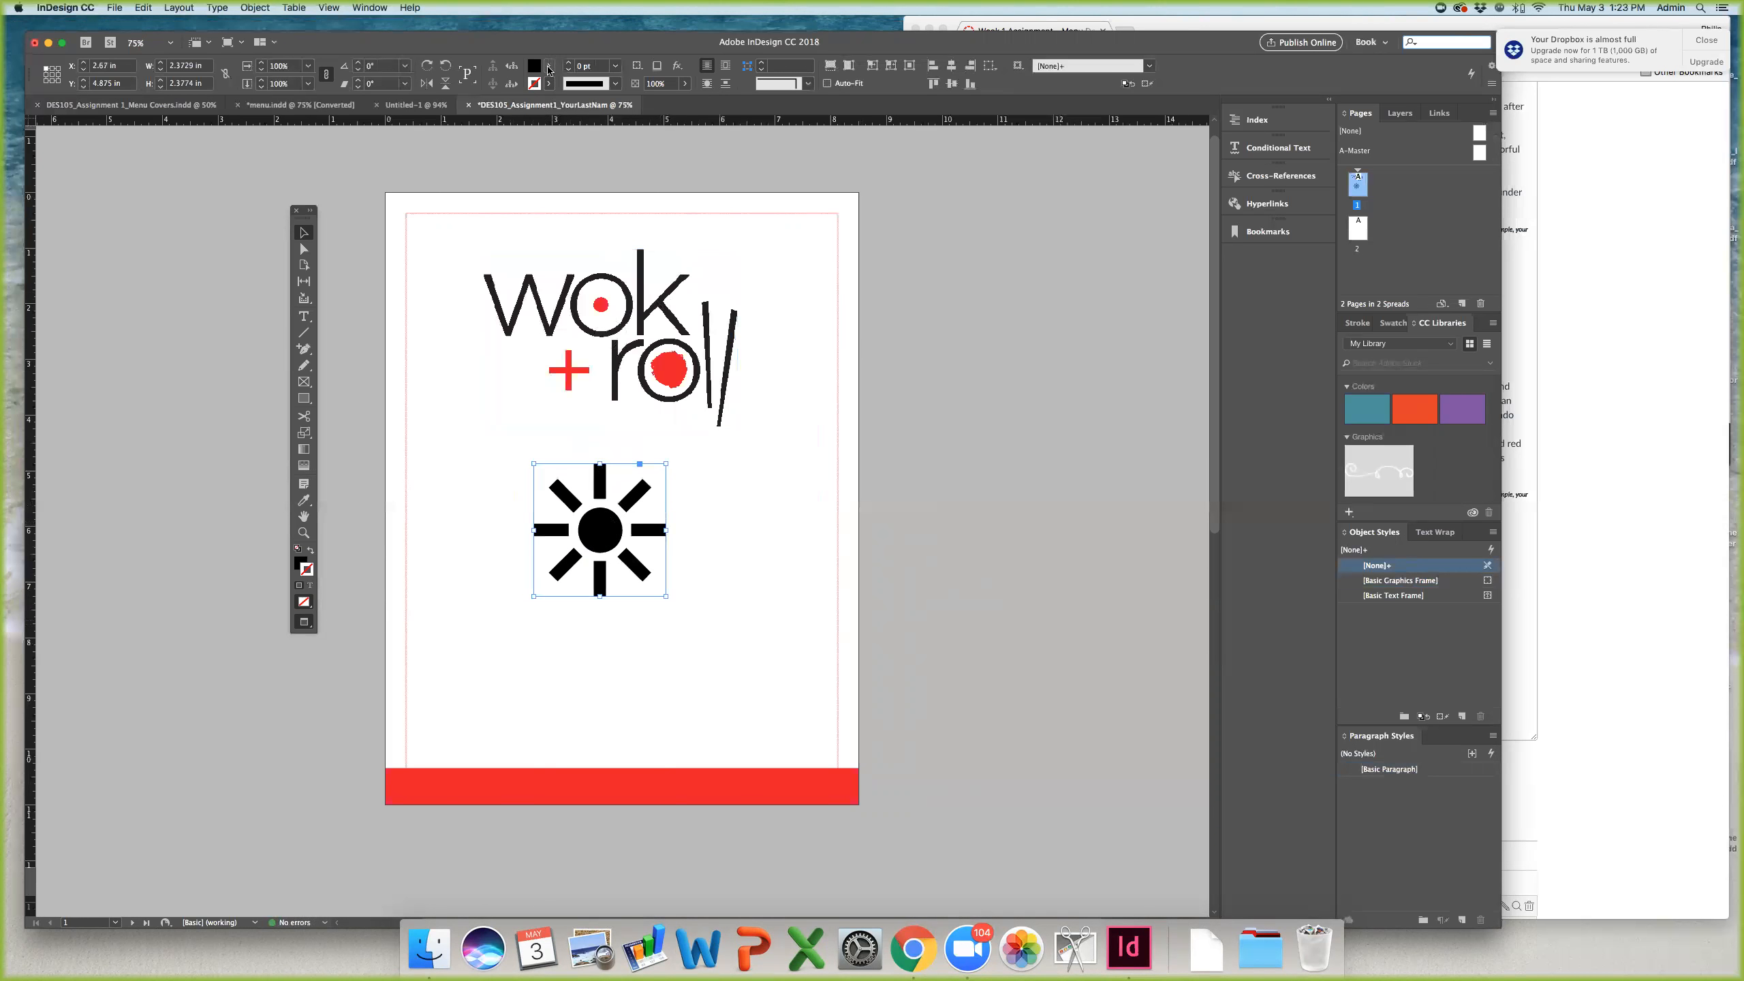
left_click(548, 65)
left_click(418, 213)
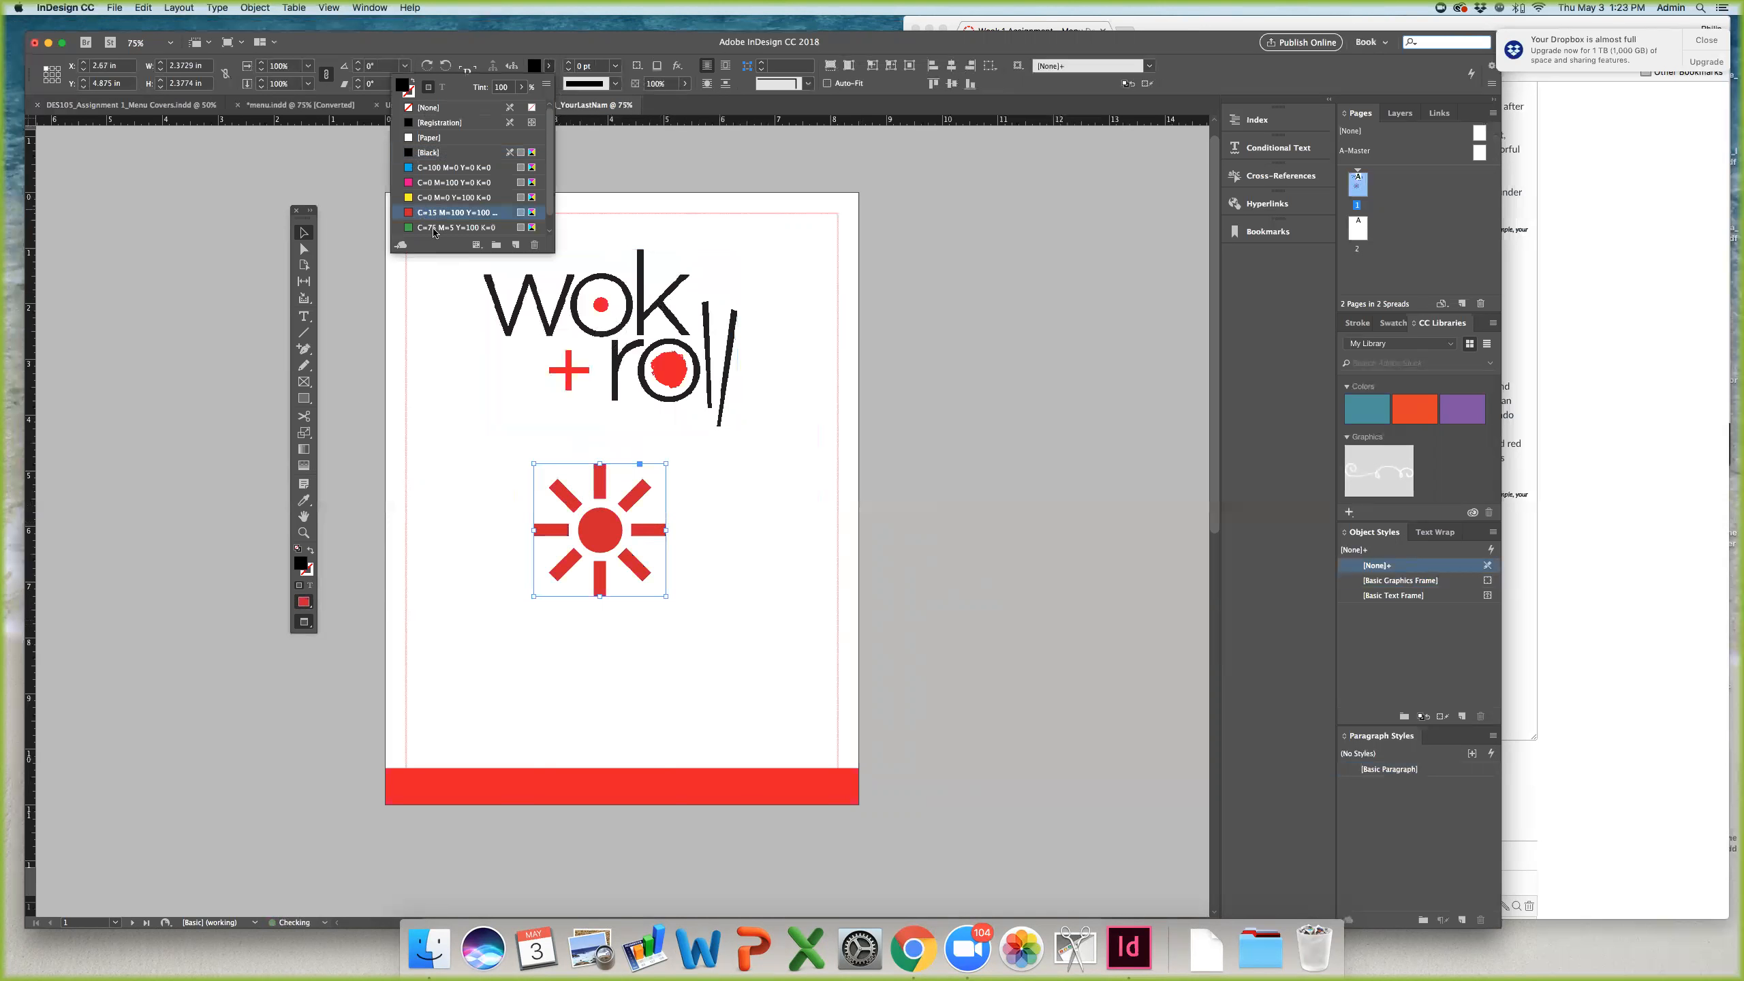
double_click(300, 568)
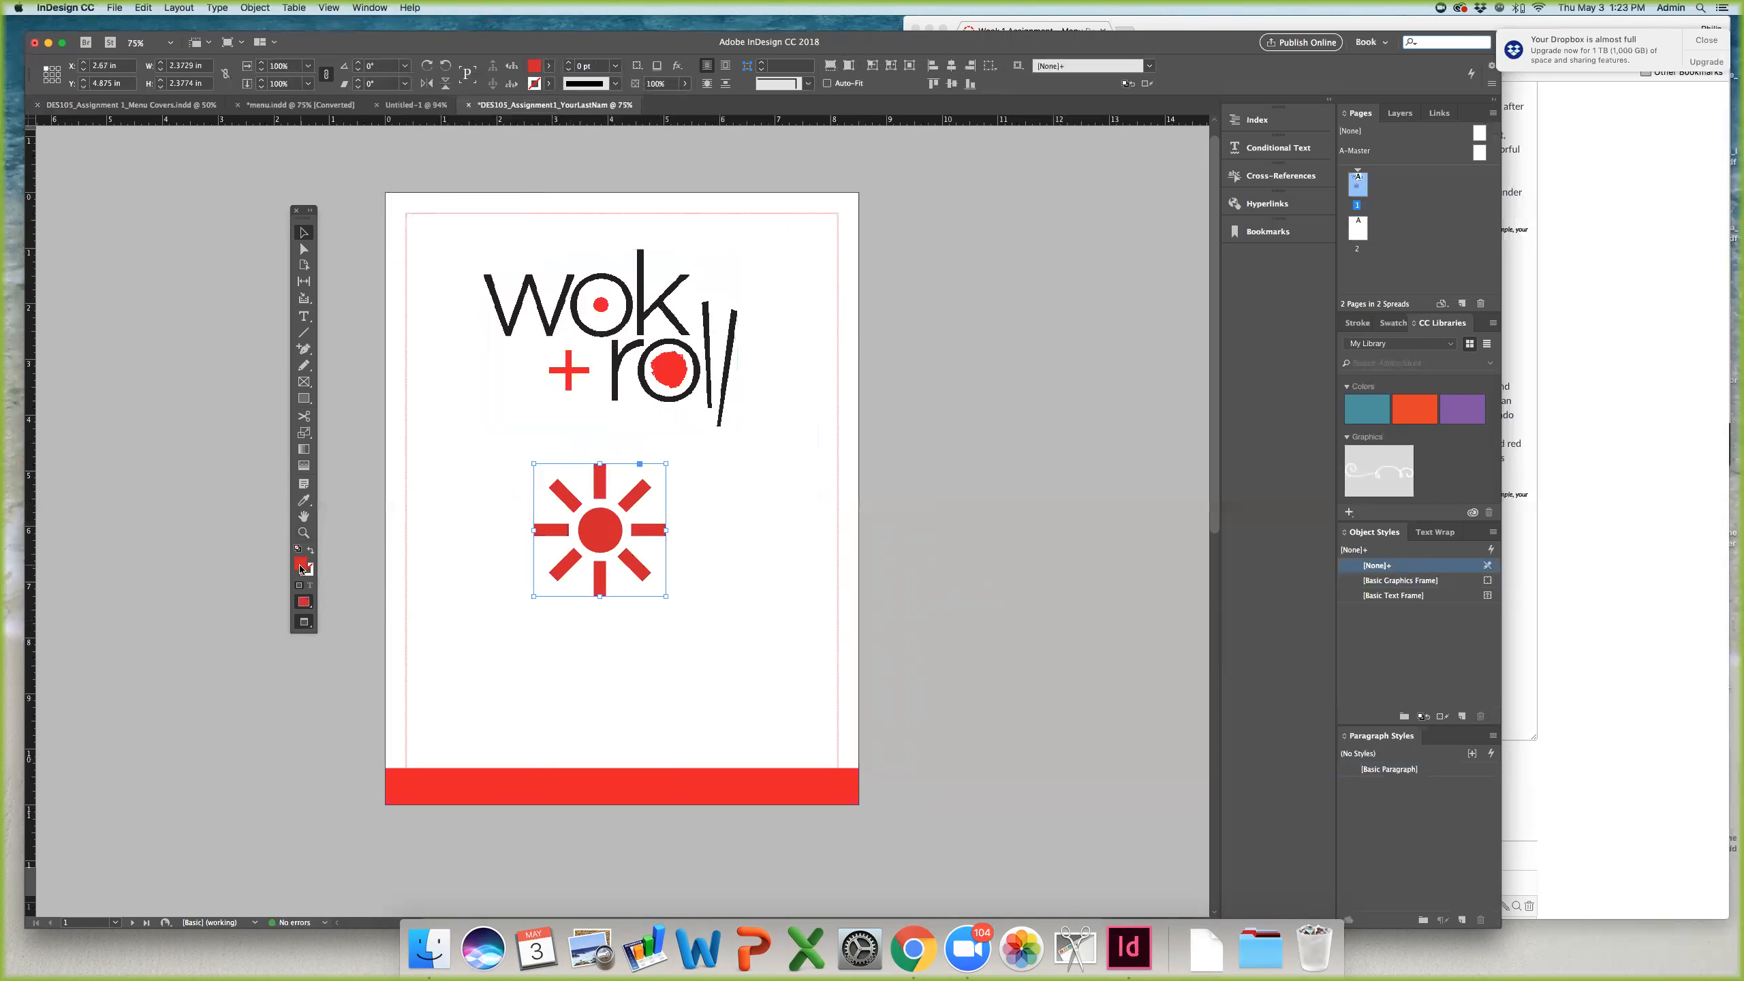
Step: Delete the red sun shape from the cover
left_click(599, 387)
key("Delete")
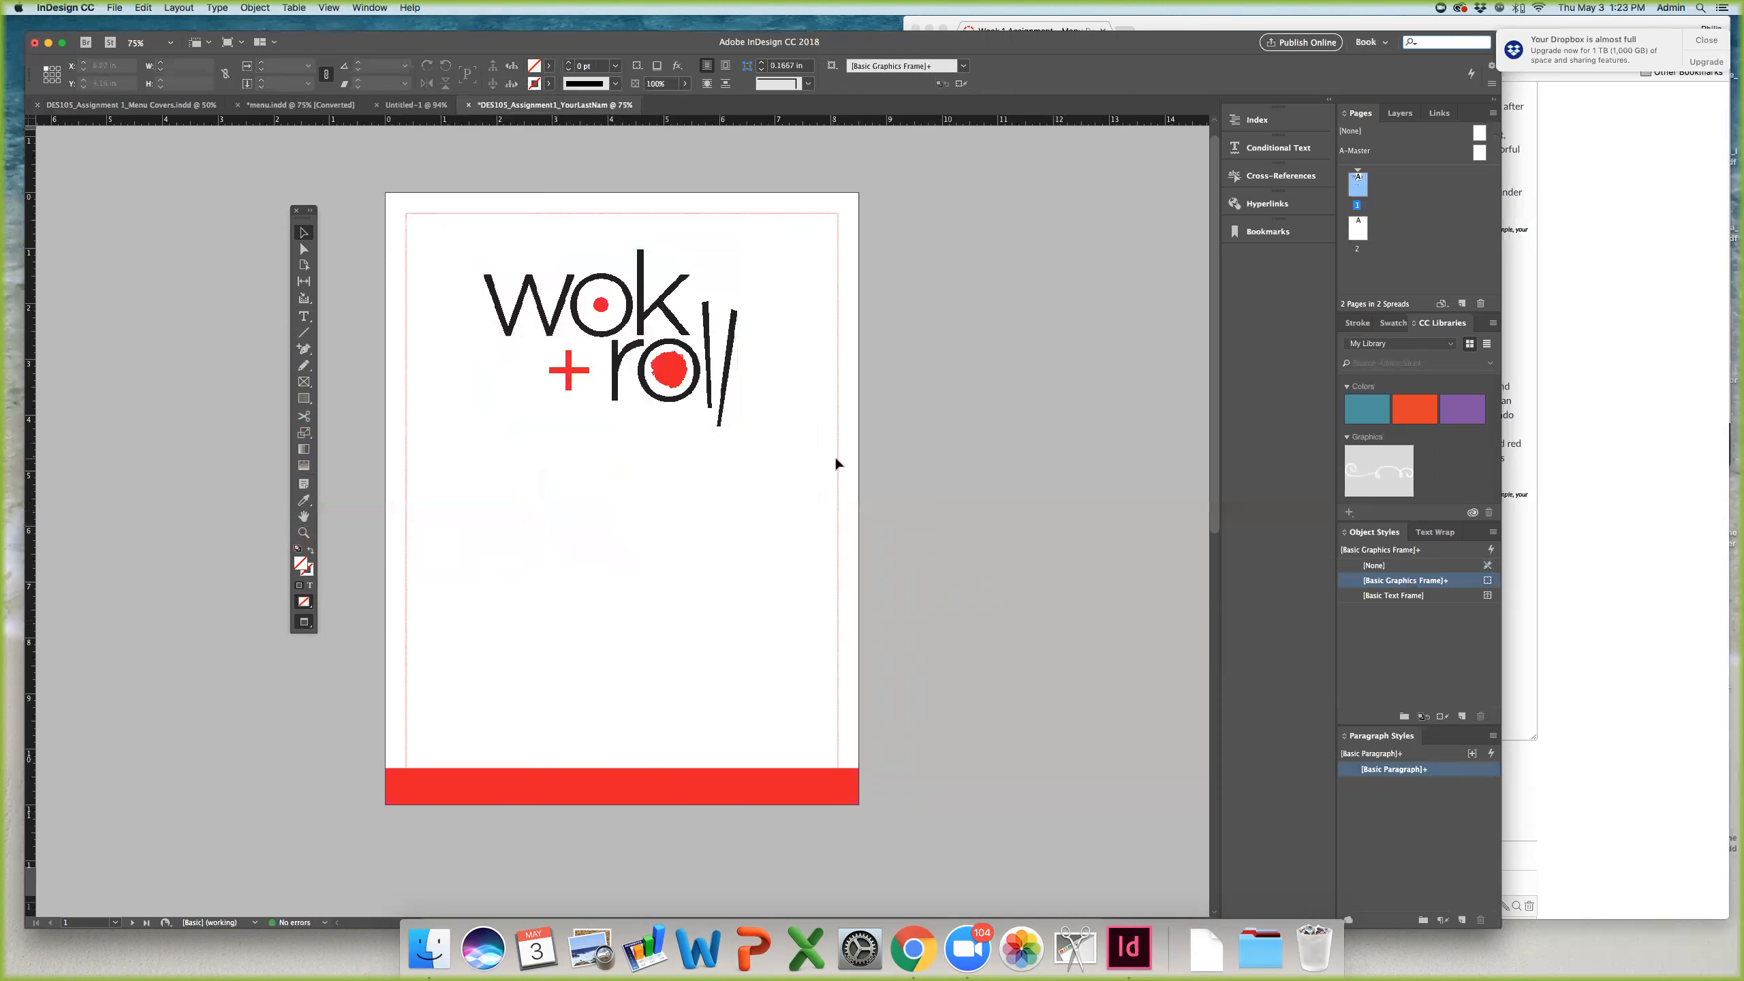
Step: Select the page border, the logo and the red band at the page's foot in turn to review the cover's elements
left_click(838, 460)
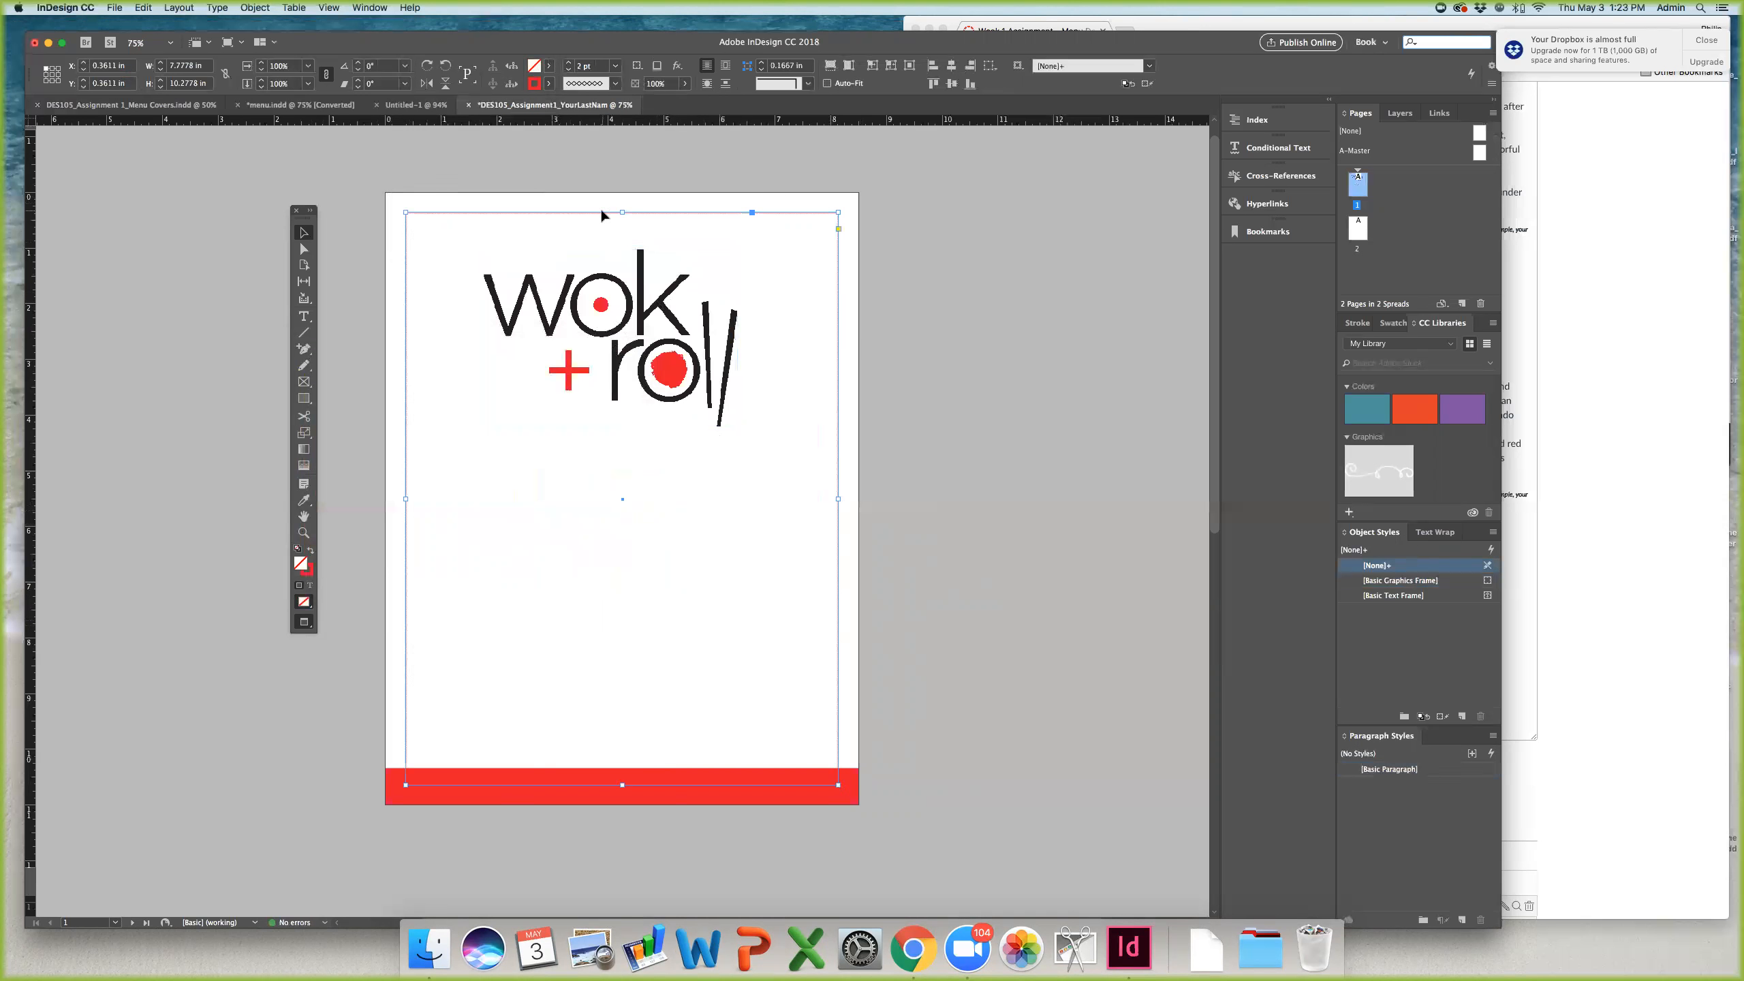
left_click(615, 362)
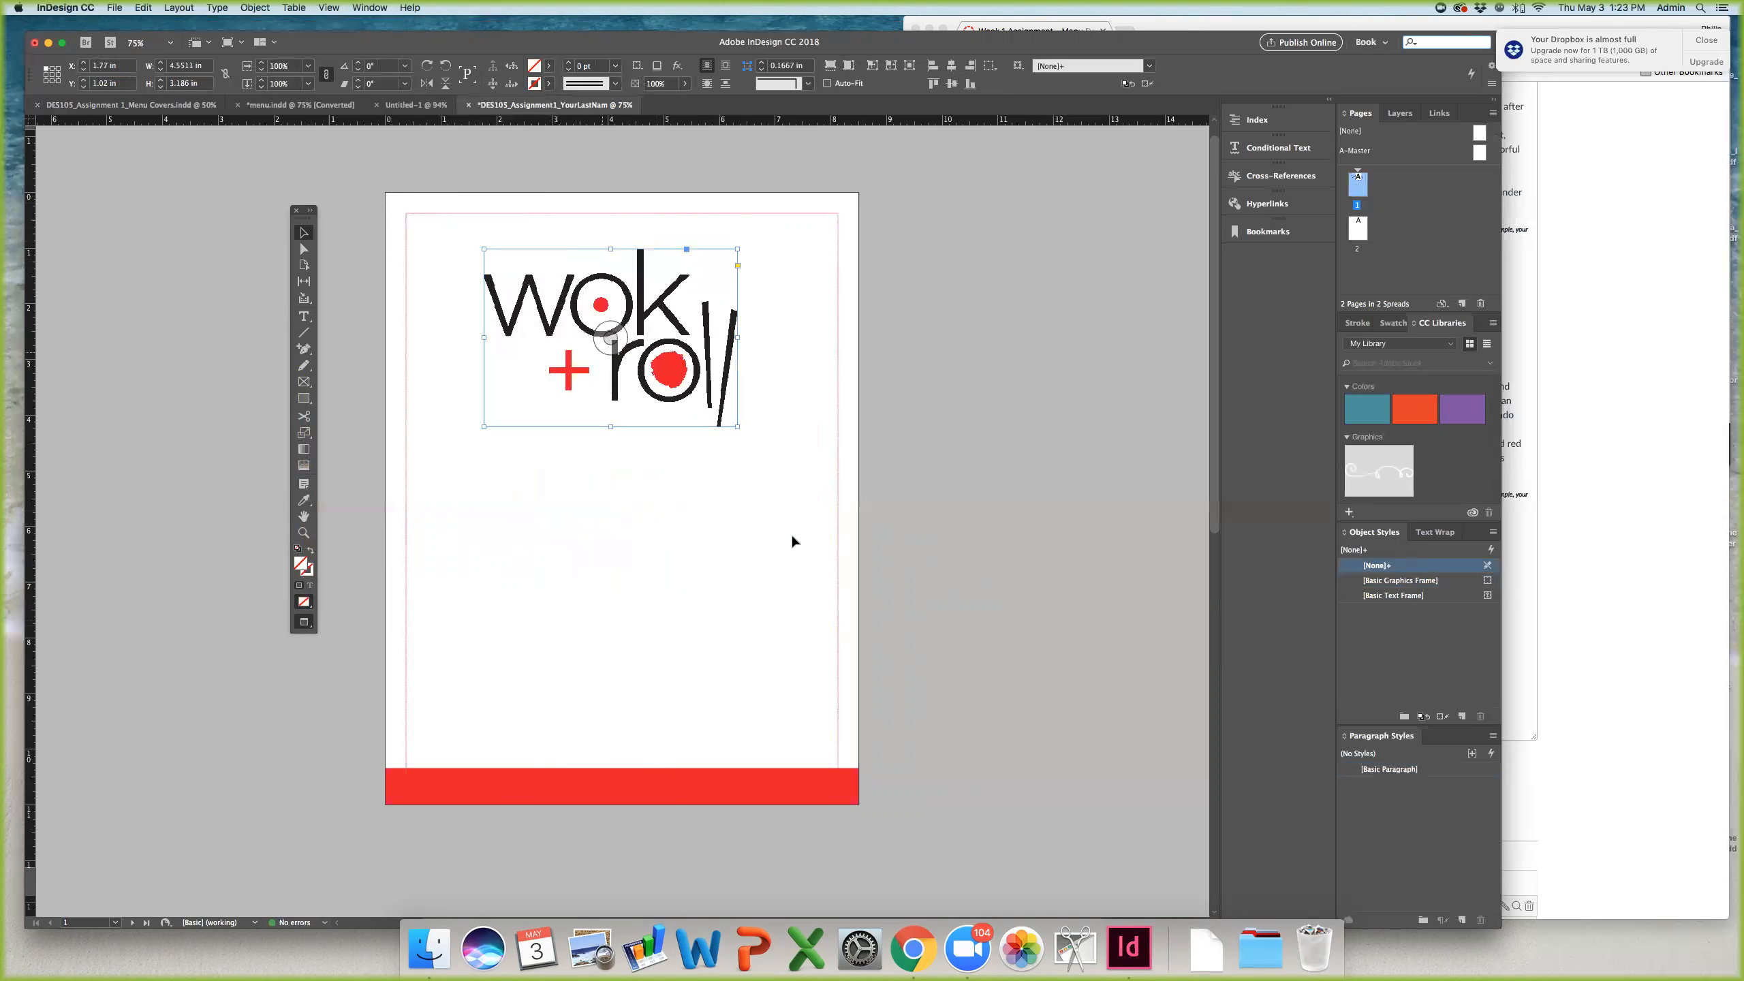
left_click(841, 795)
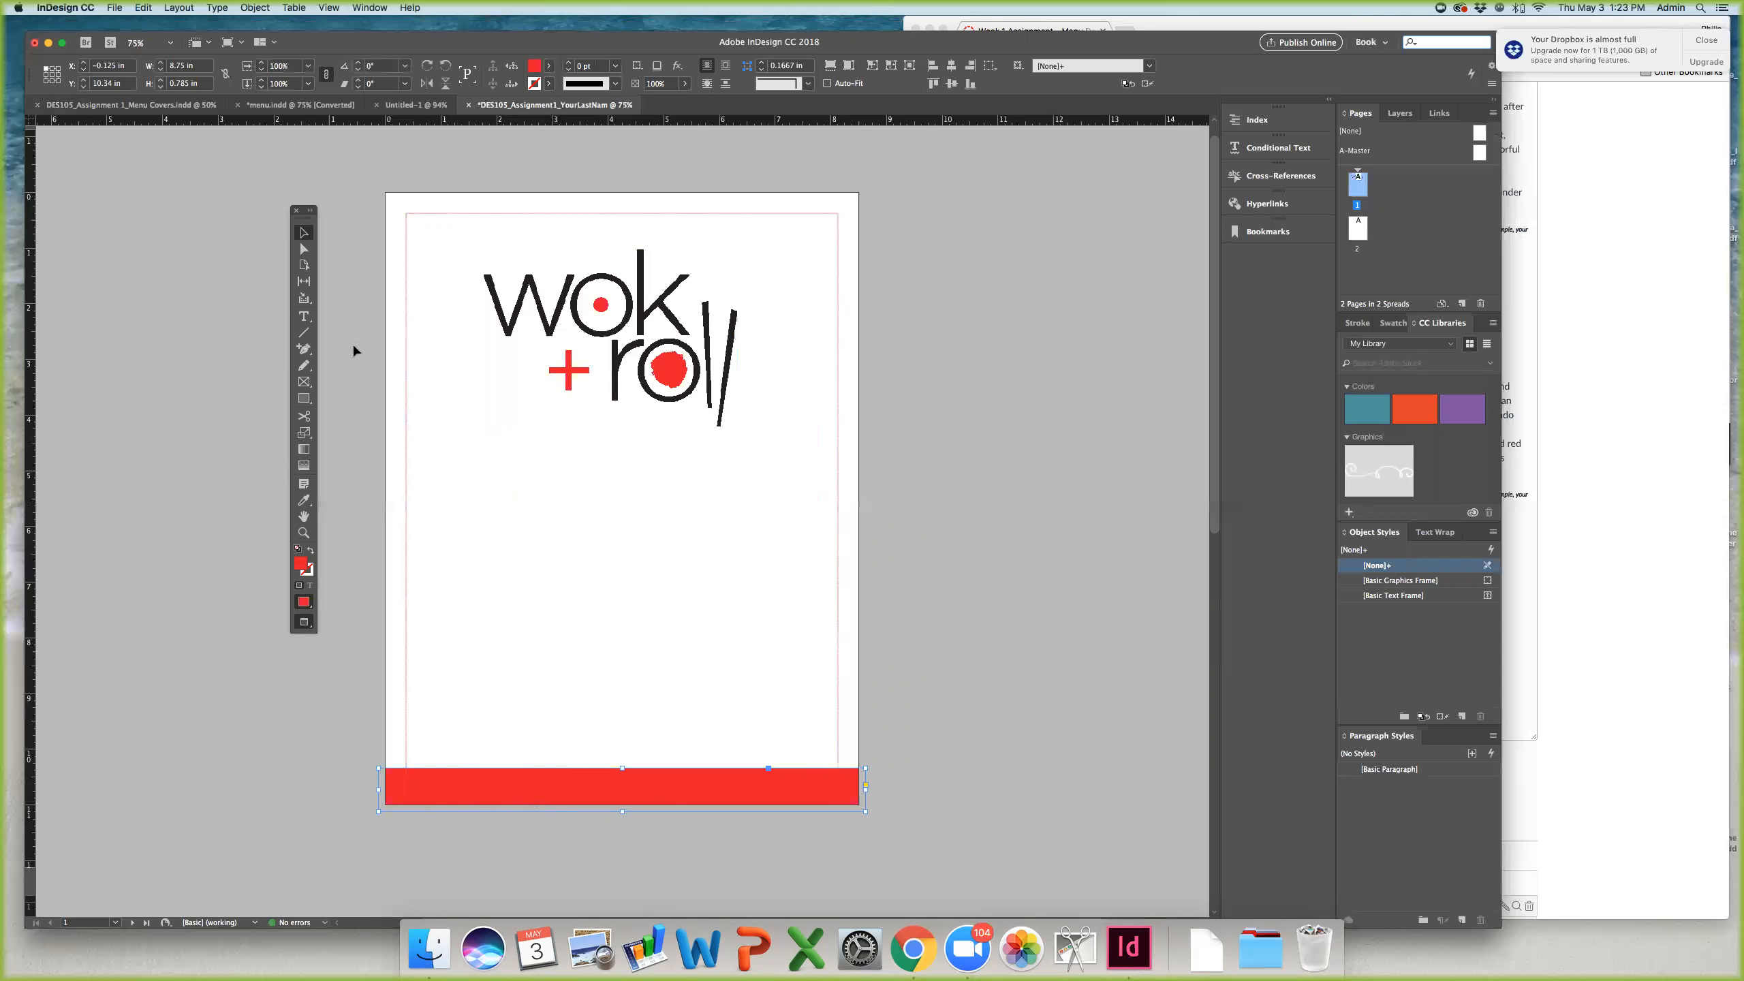
Step: Draw a text frame about 5.2 by 1.9 in beneath the logo and enter "Place your text here"
left_click(303, 316)
left_click_drag(484, 471, 773, 578)
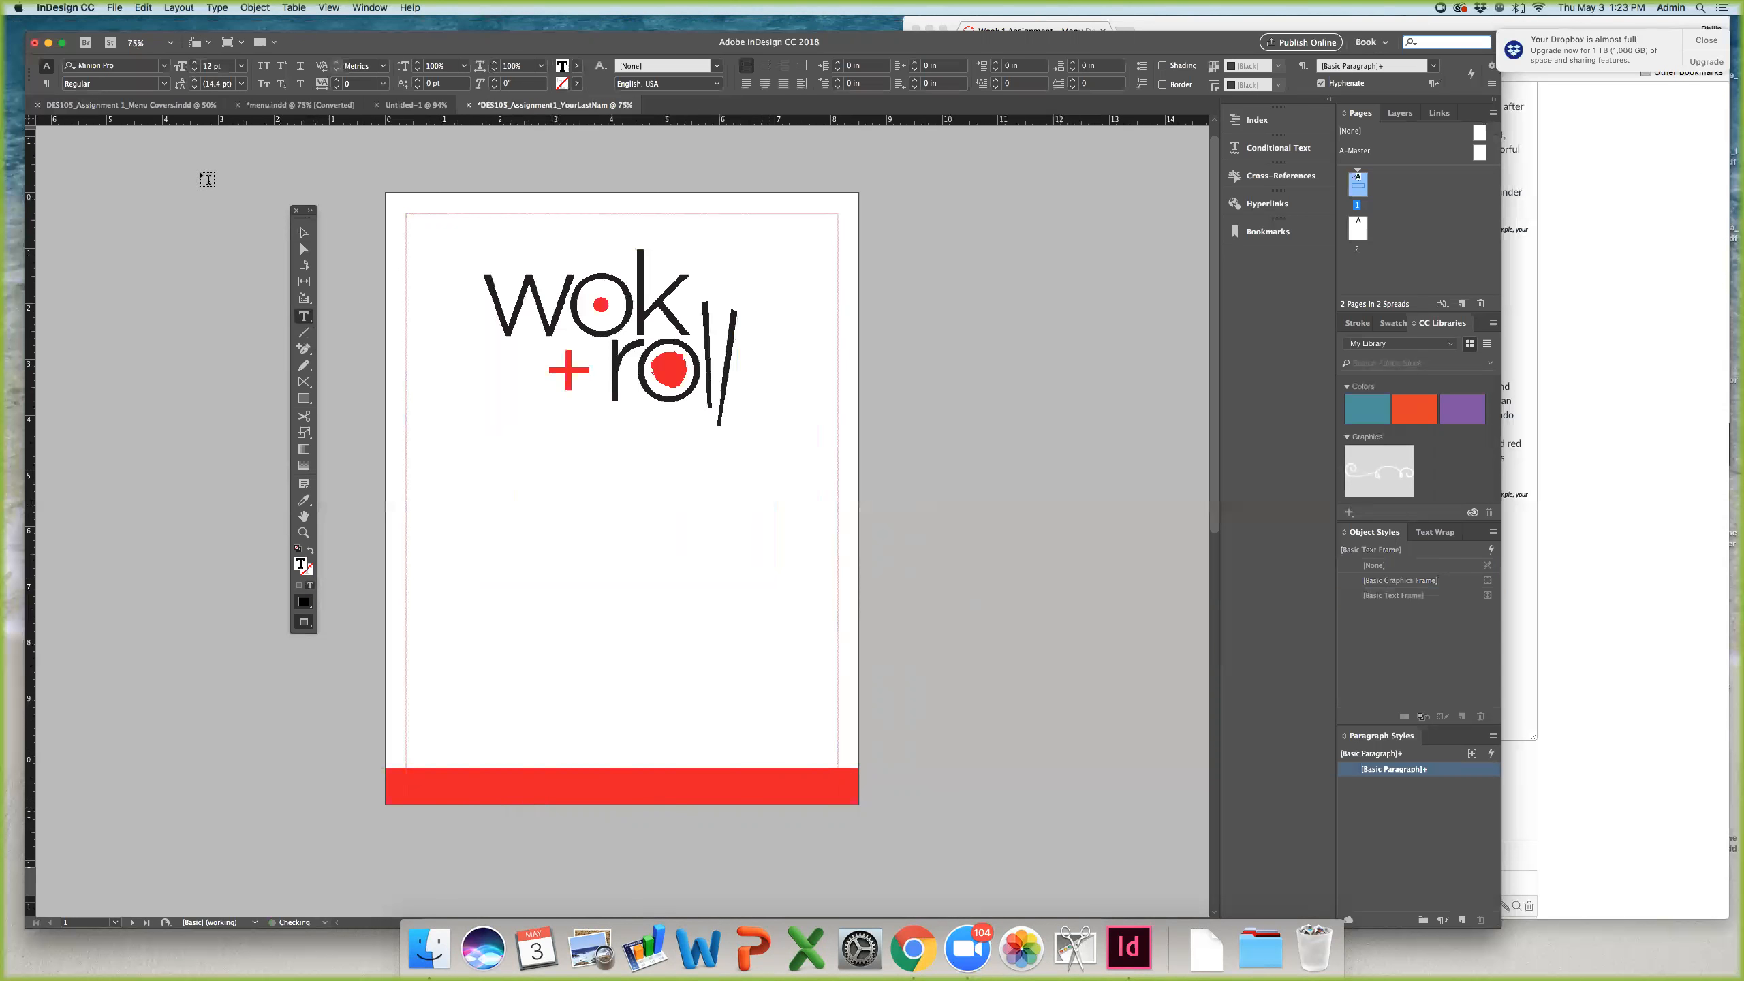
type("Place your text here")
Step: Open the character formatting settings for the new text and step through font family, style and size
left_click(369, 7)
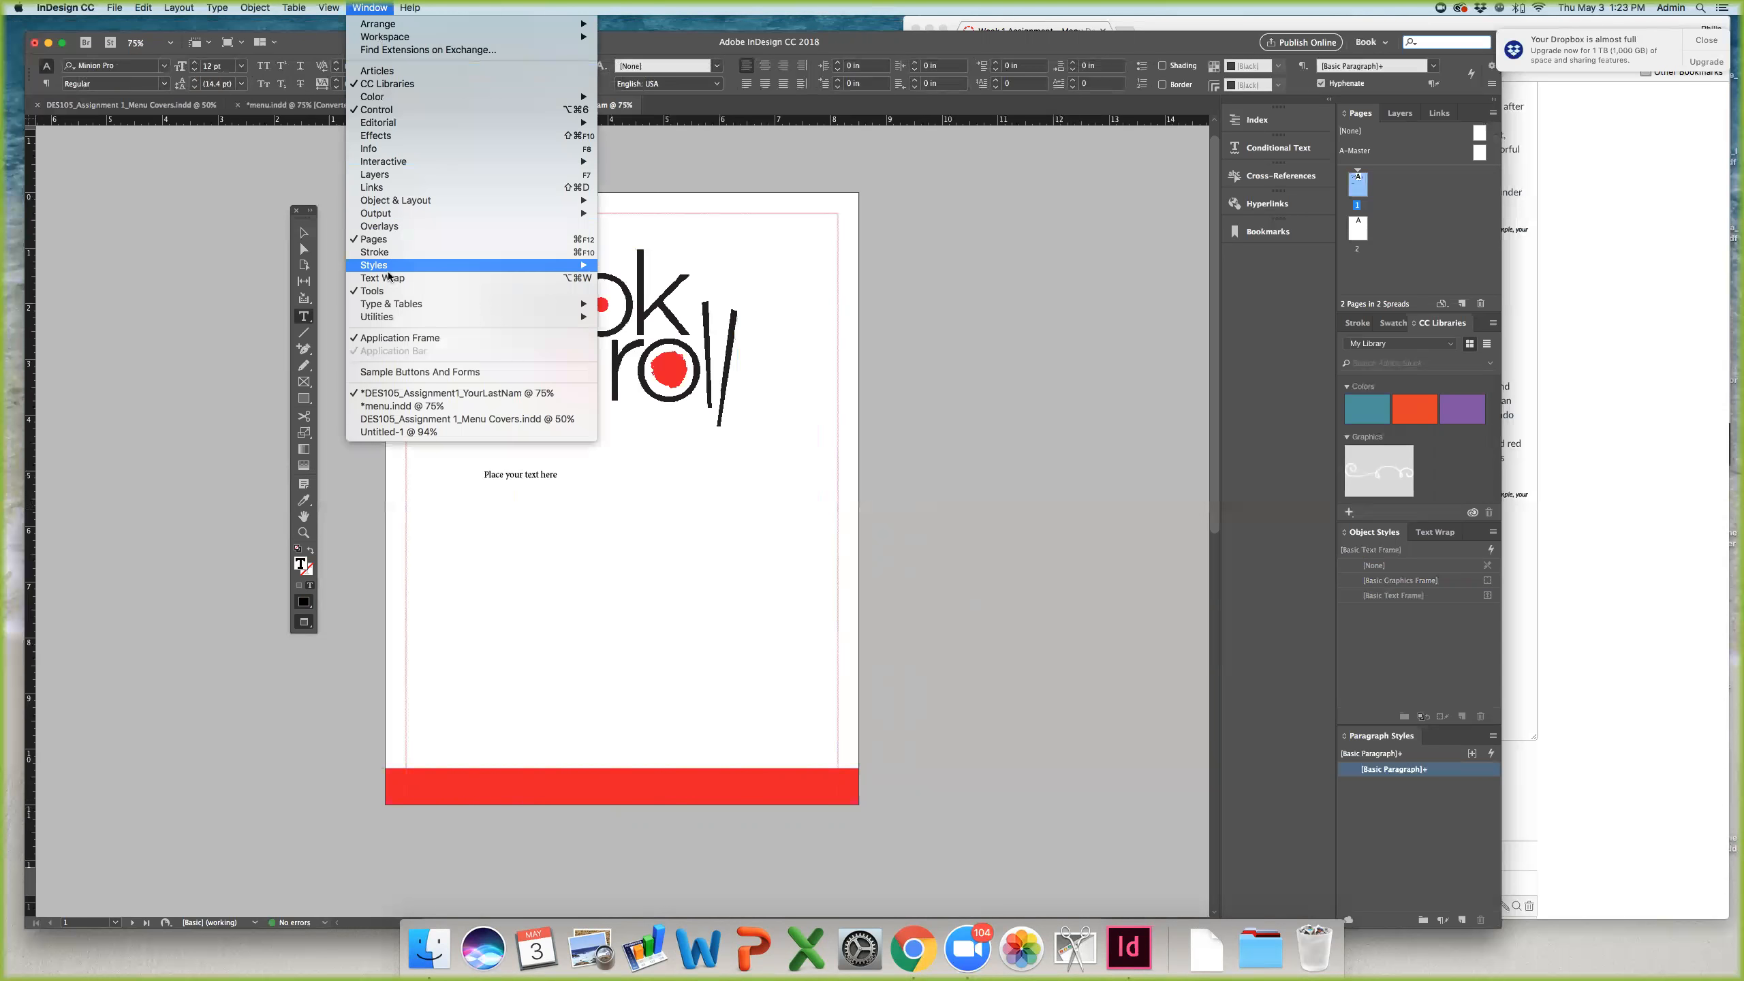
mouse_move(390, 306)
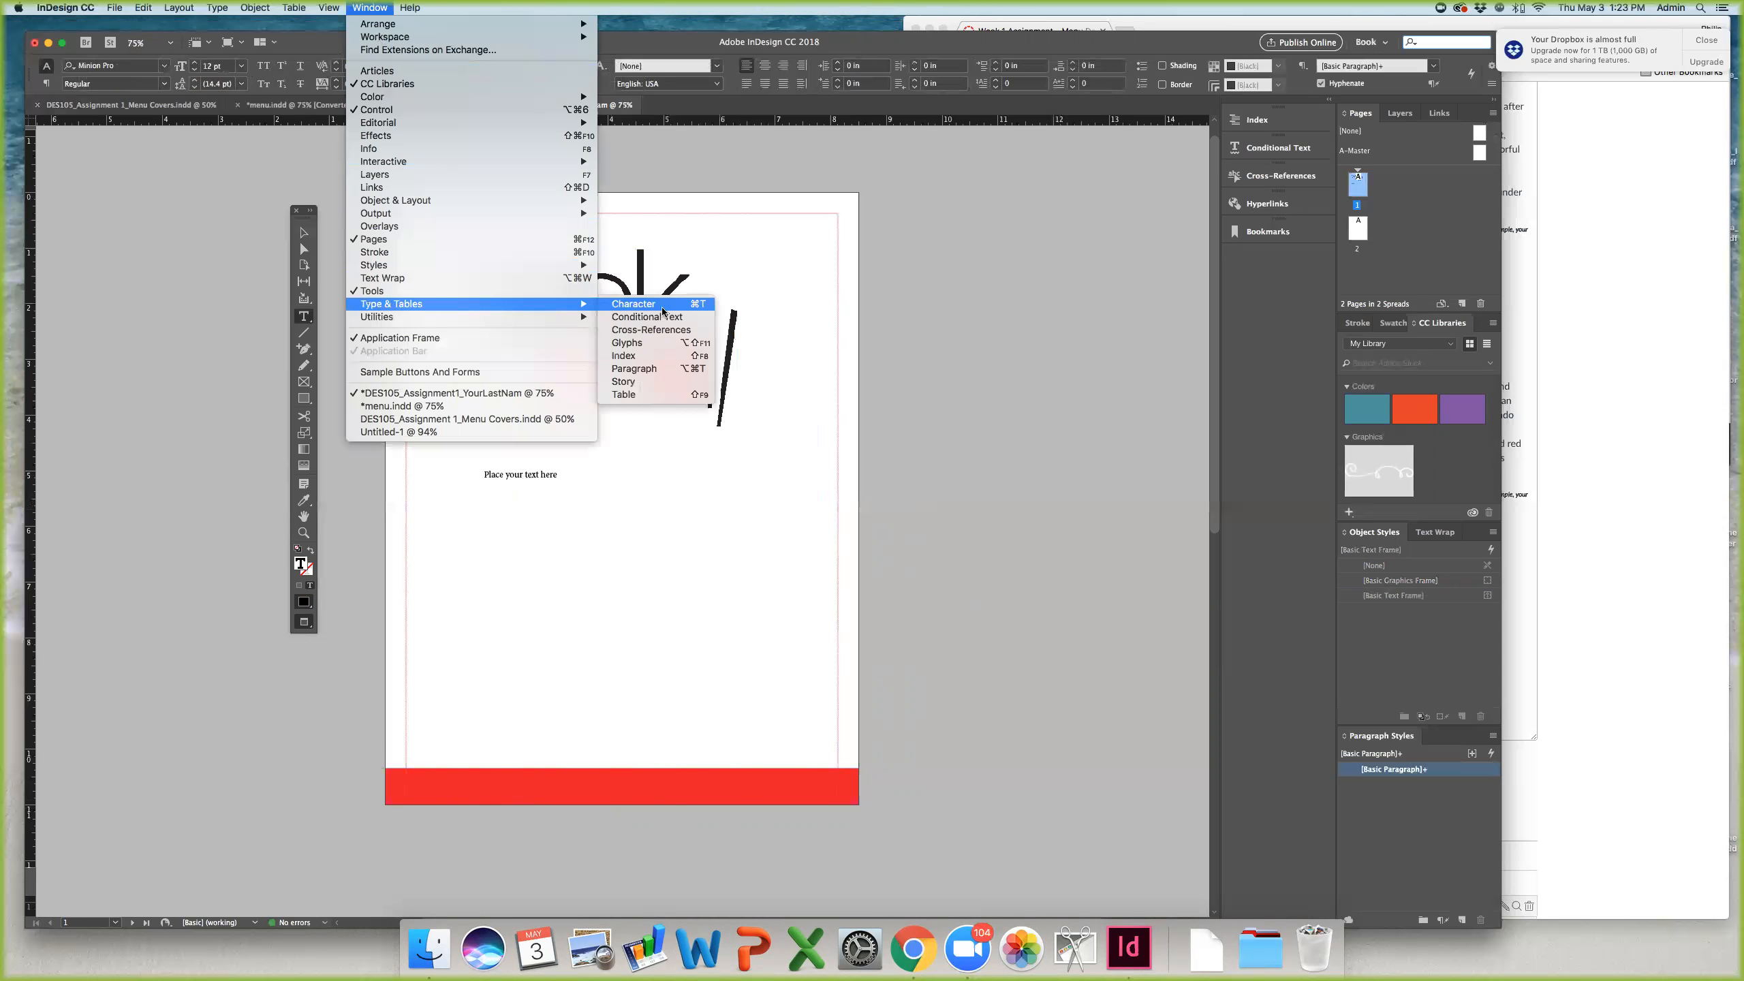
left_click(637, 307)
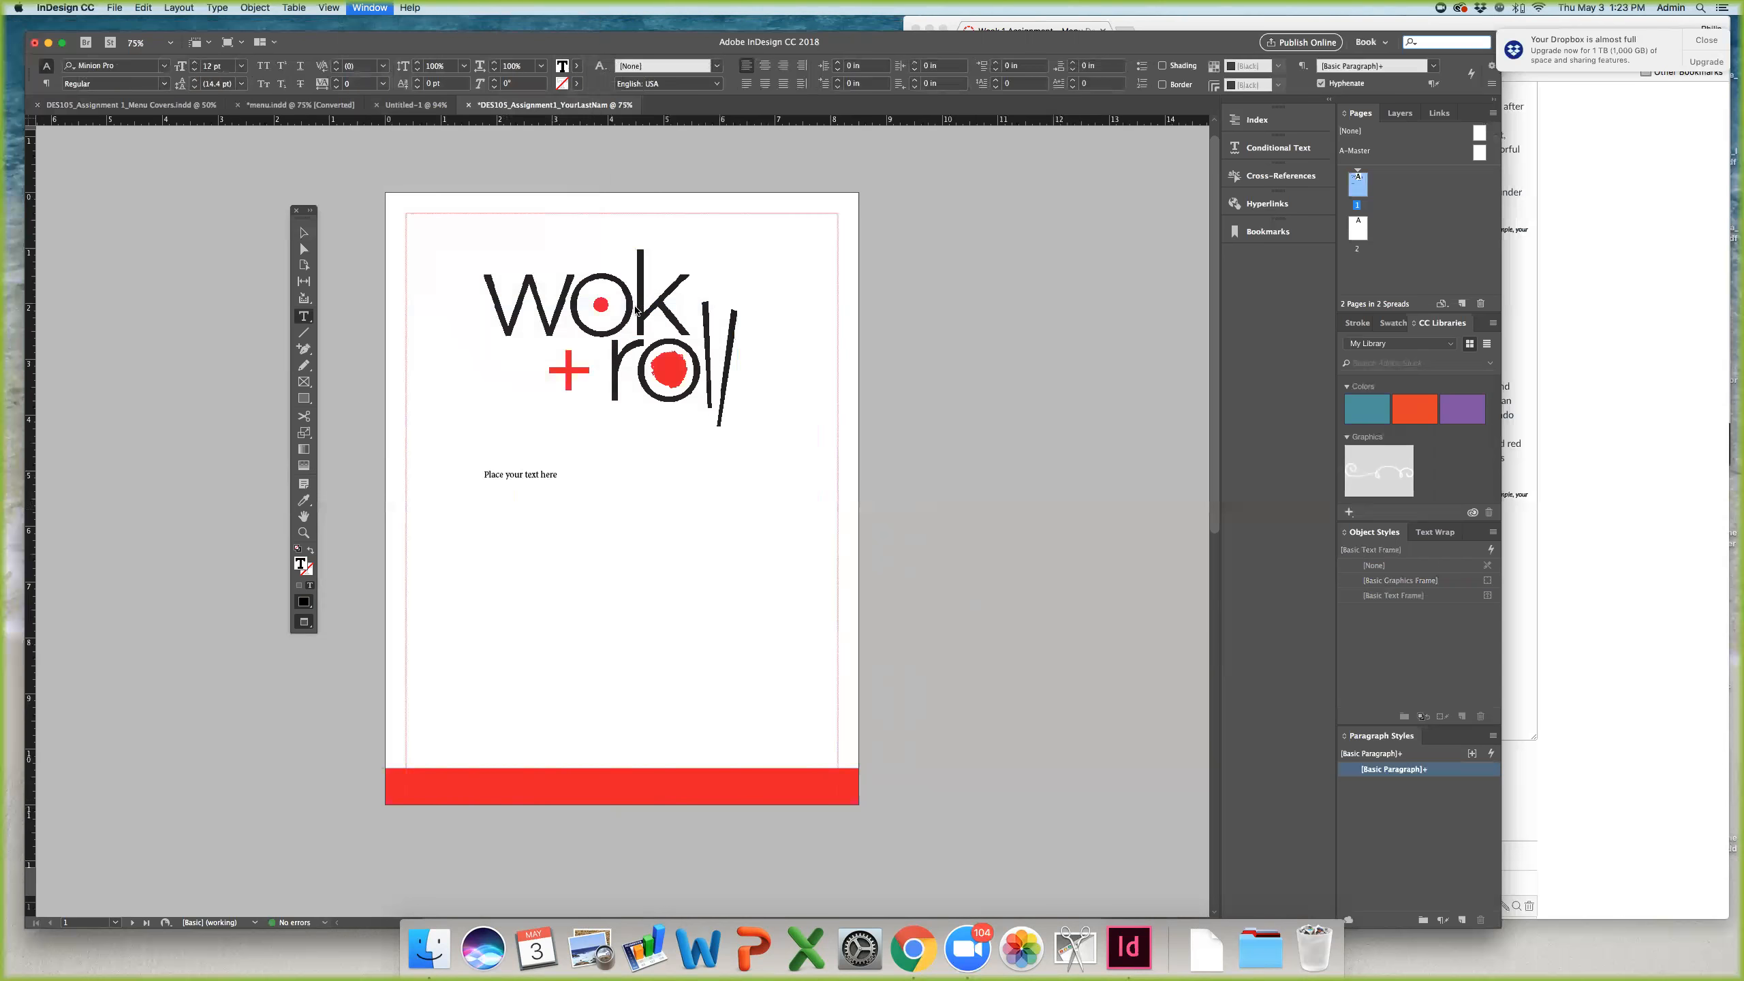
left_click_drag(524, 258, 735, 481)
left_click(700, 504)
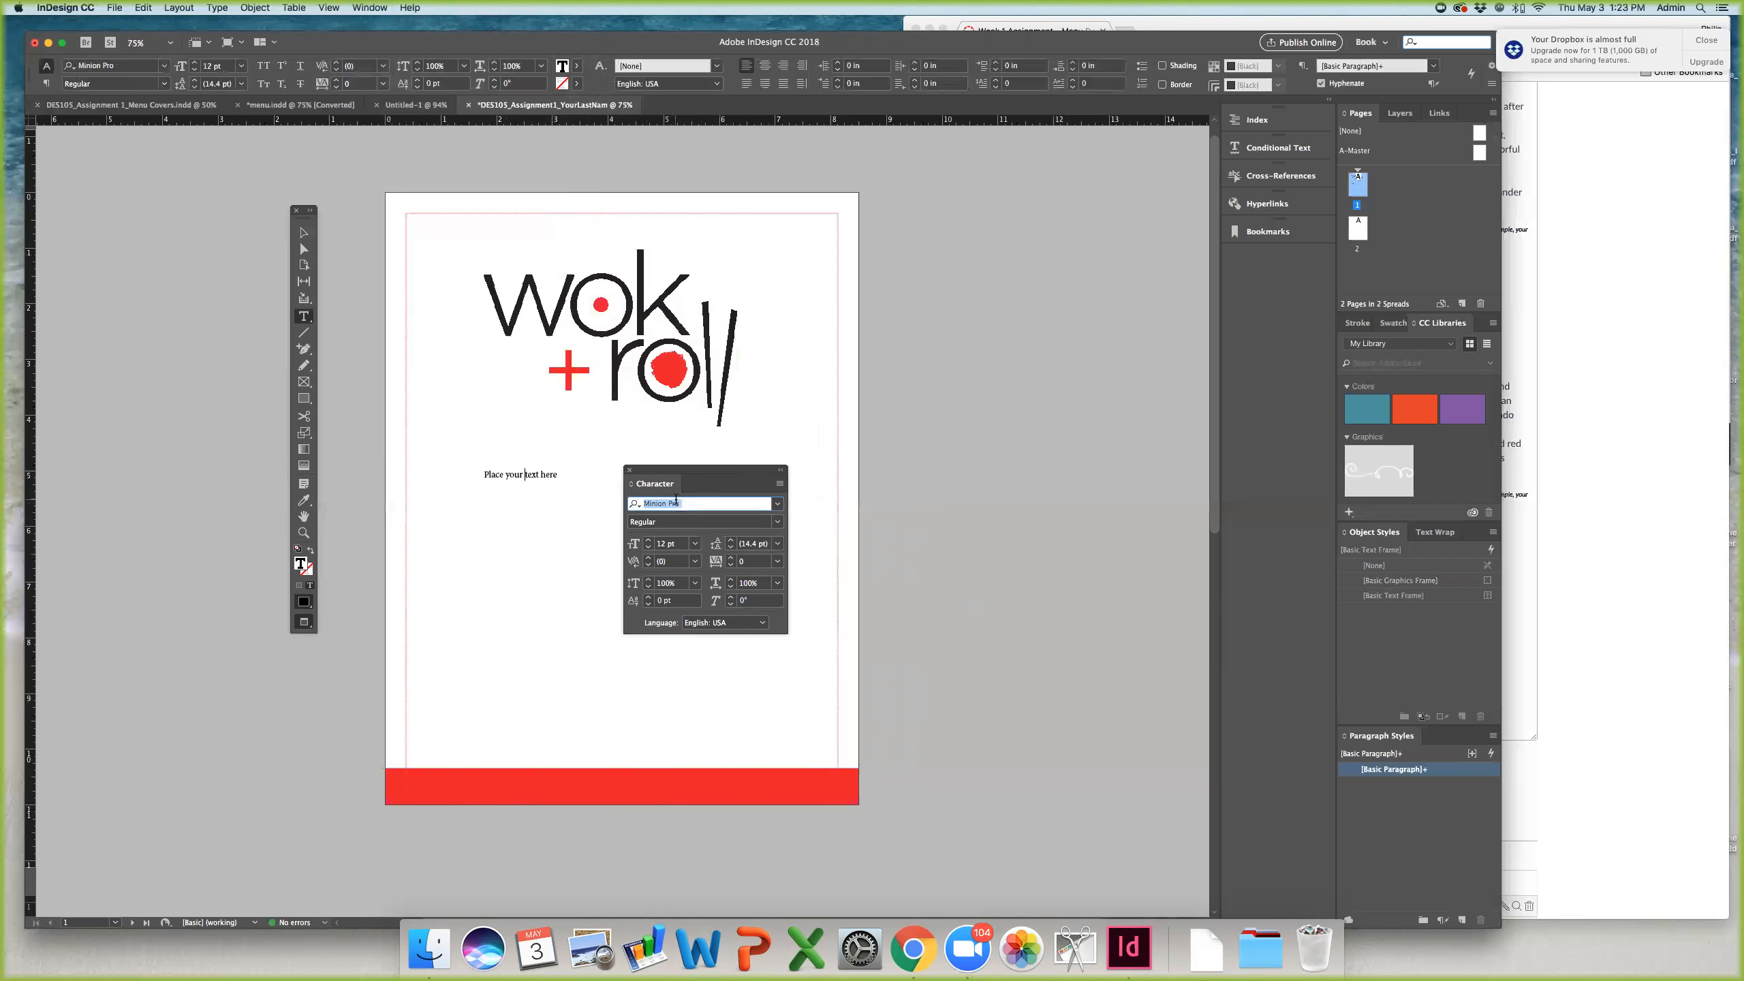
key("Tab")
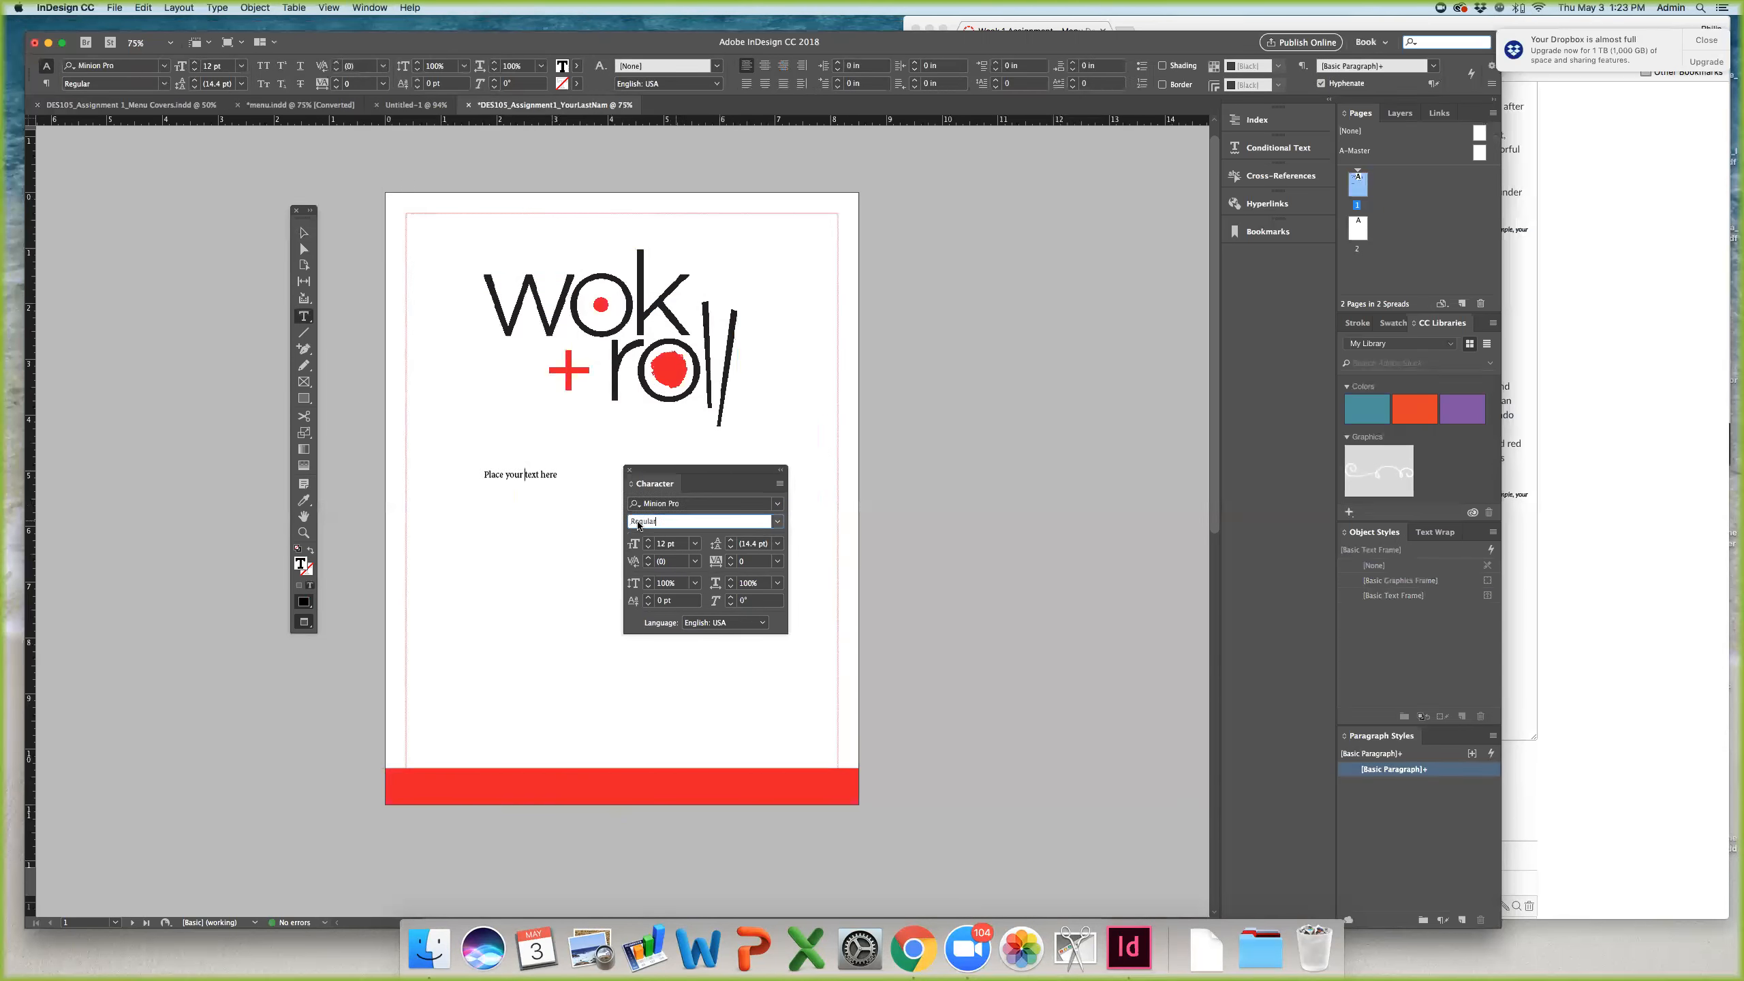
key("Tab")
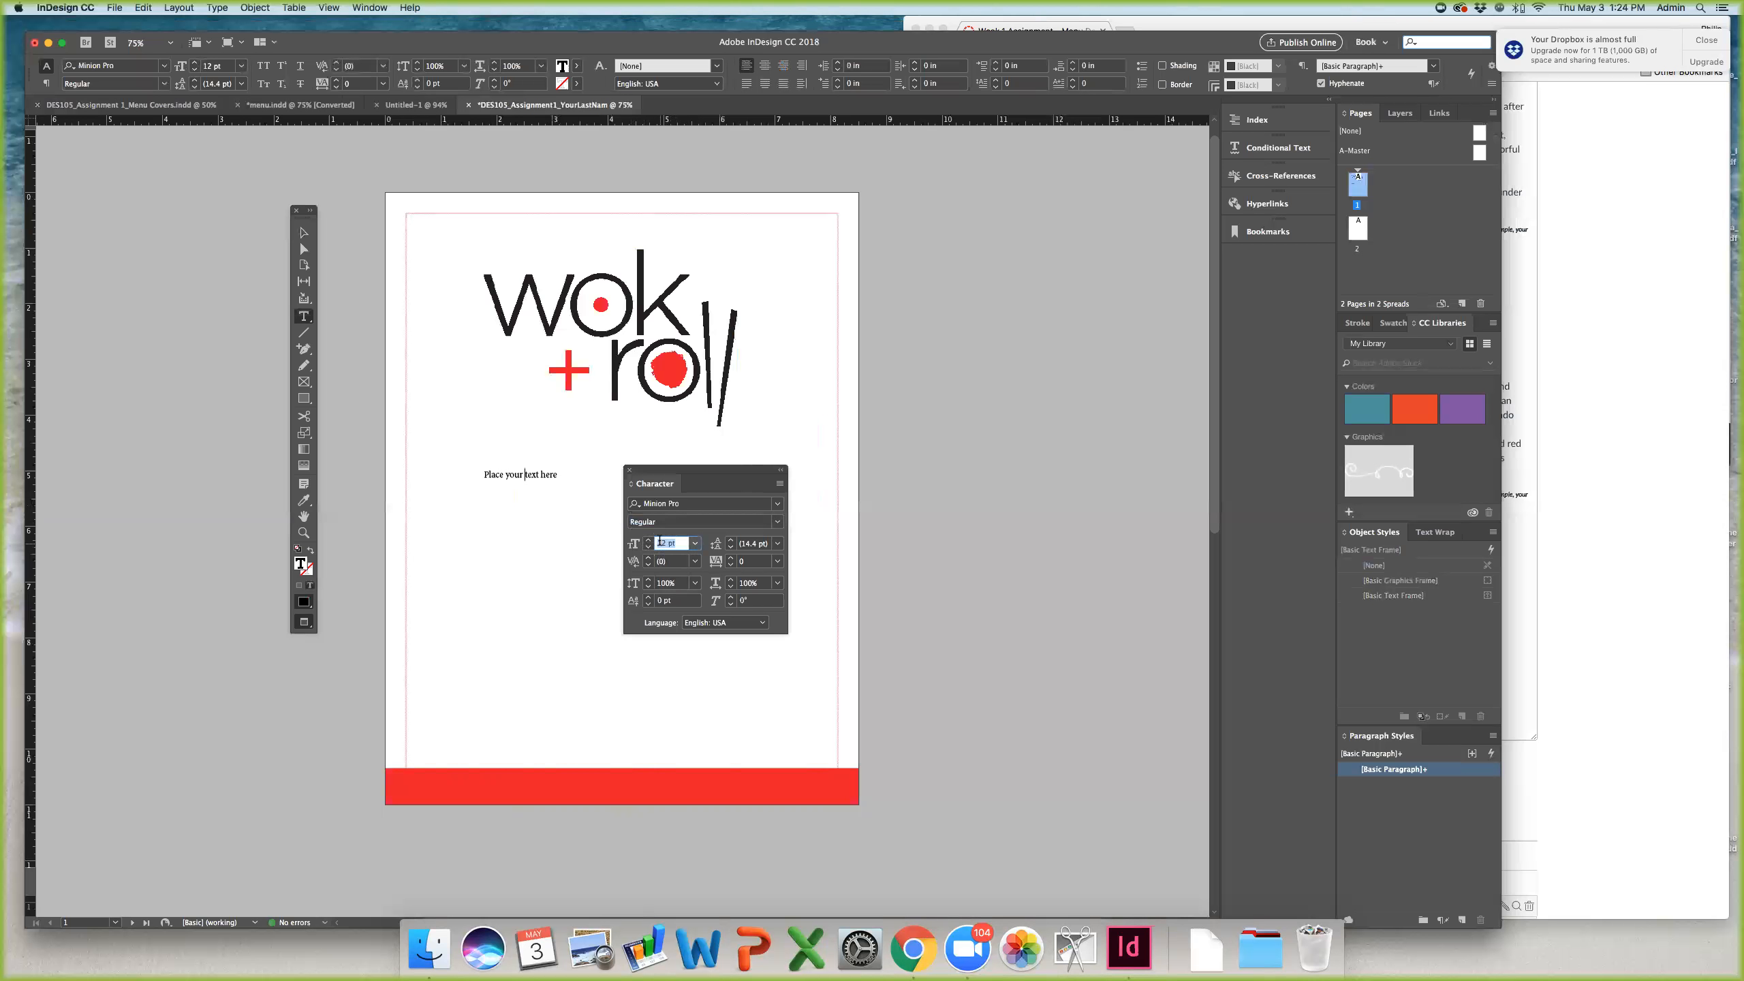
Step: Set the font of the whole "Place your text here" line to Helvetica (TT)
left_click(635, 504)
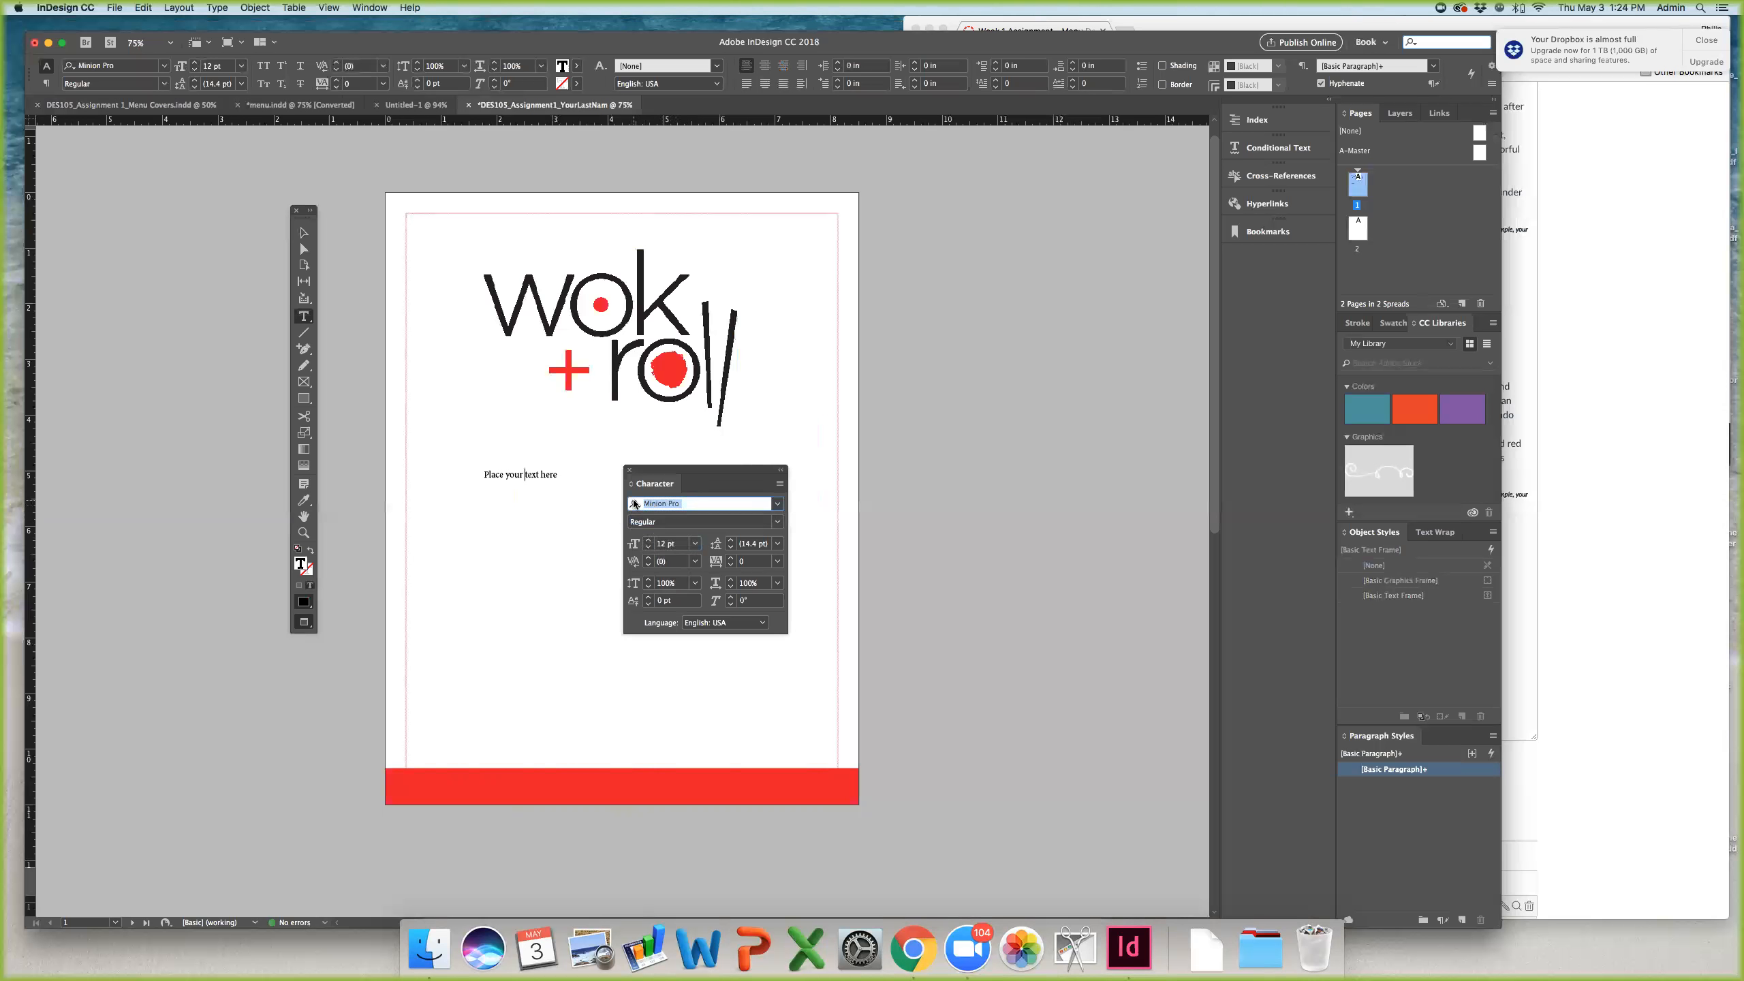
type("Helvetica (TT")
key("Return")
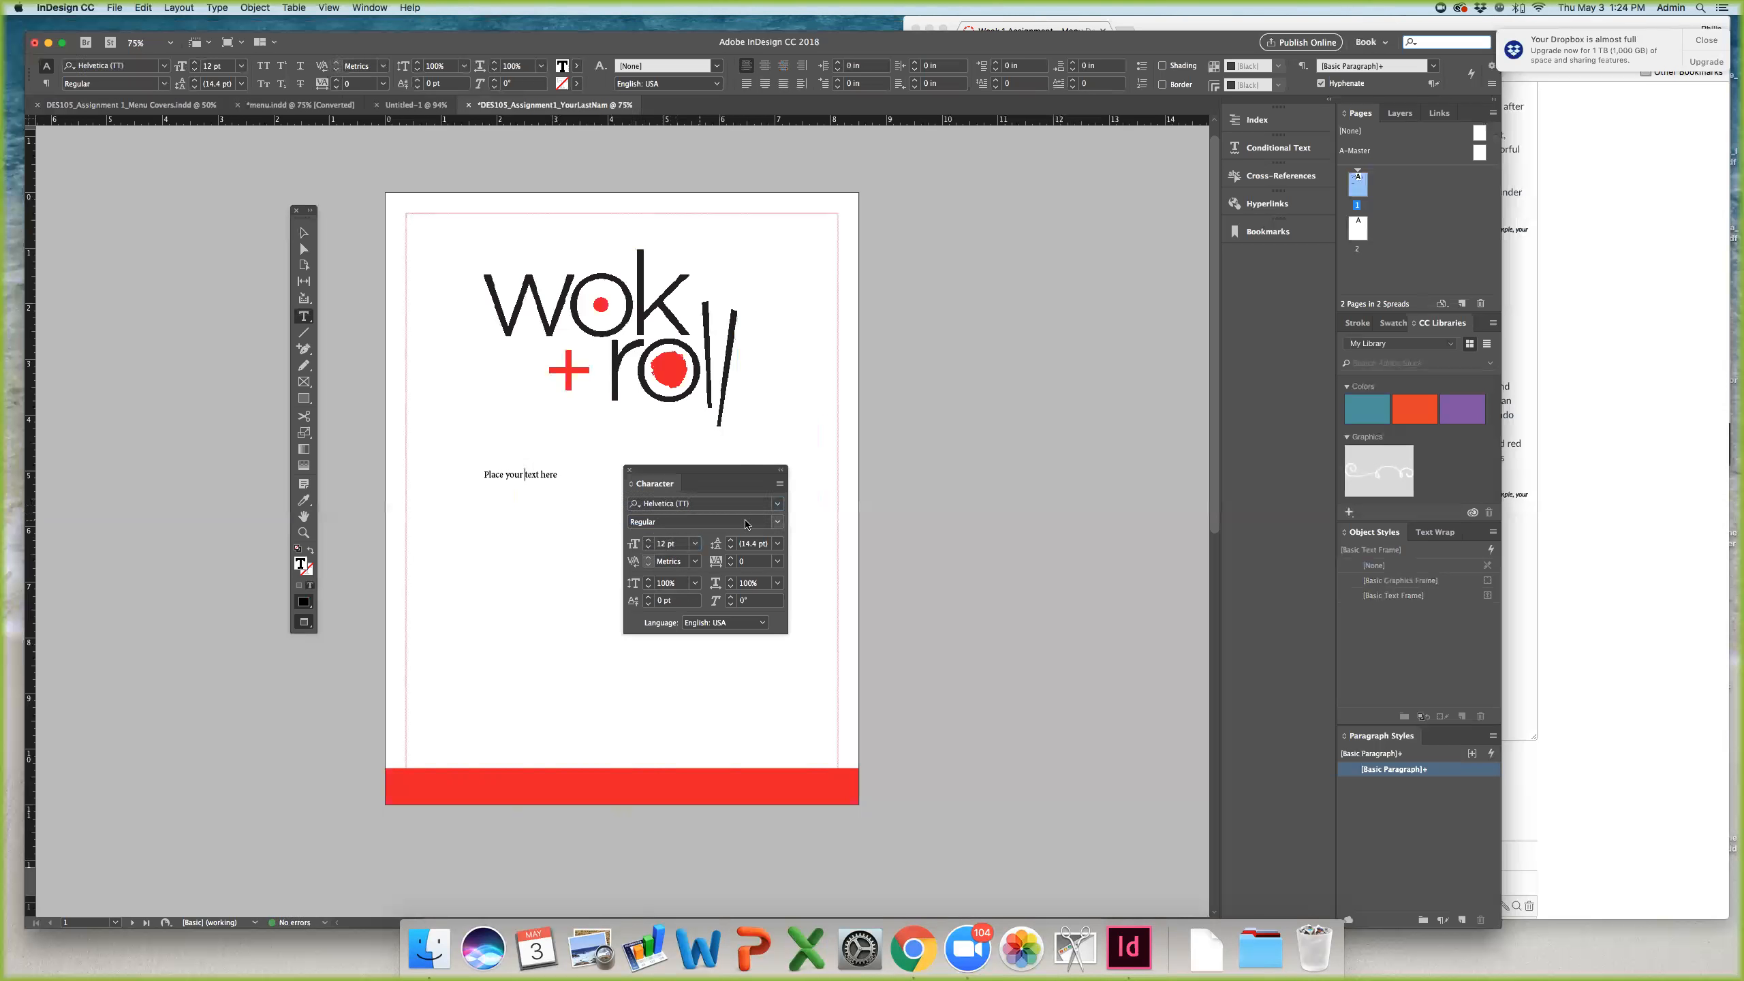
triple_click(562, 481)
left_click(746, 504)
type("He")
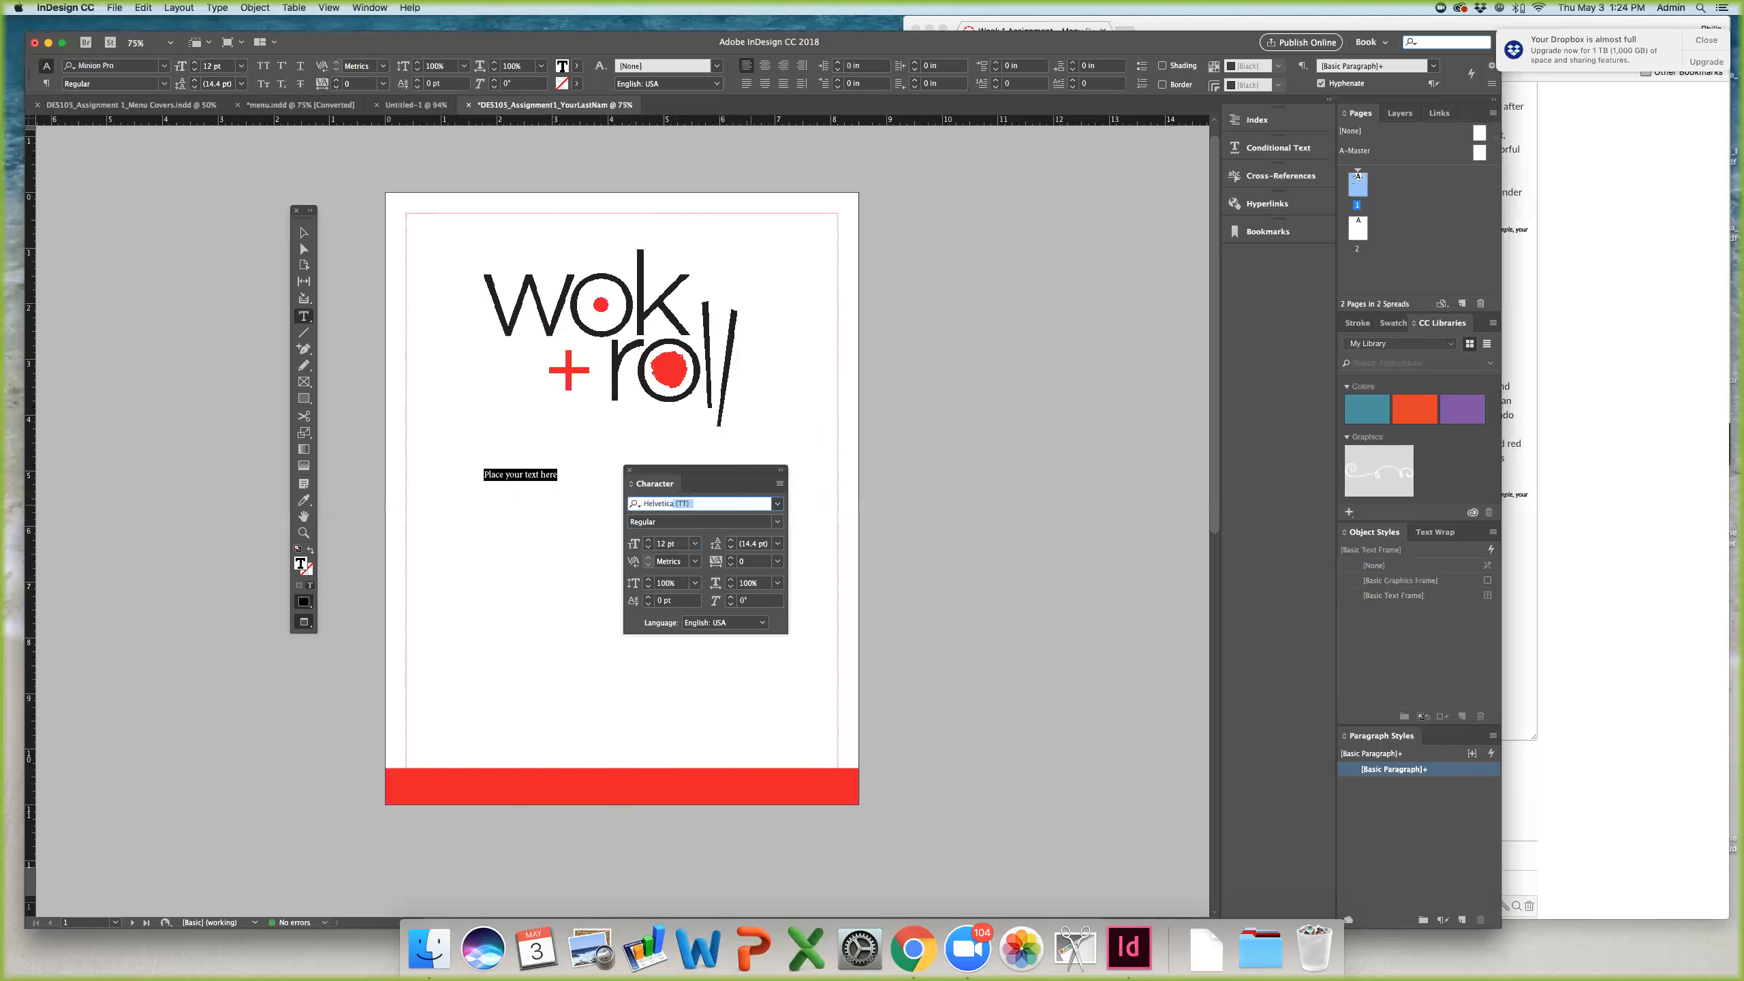
key("Return")
Step: Try the "Place your text here" line in Bold at 20 pt
left_click(779, 524)
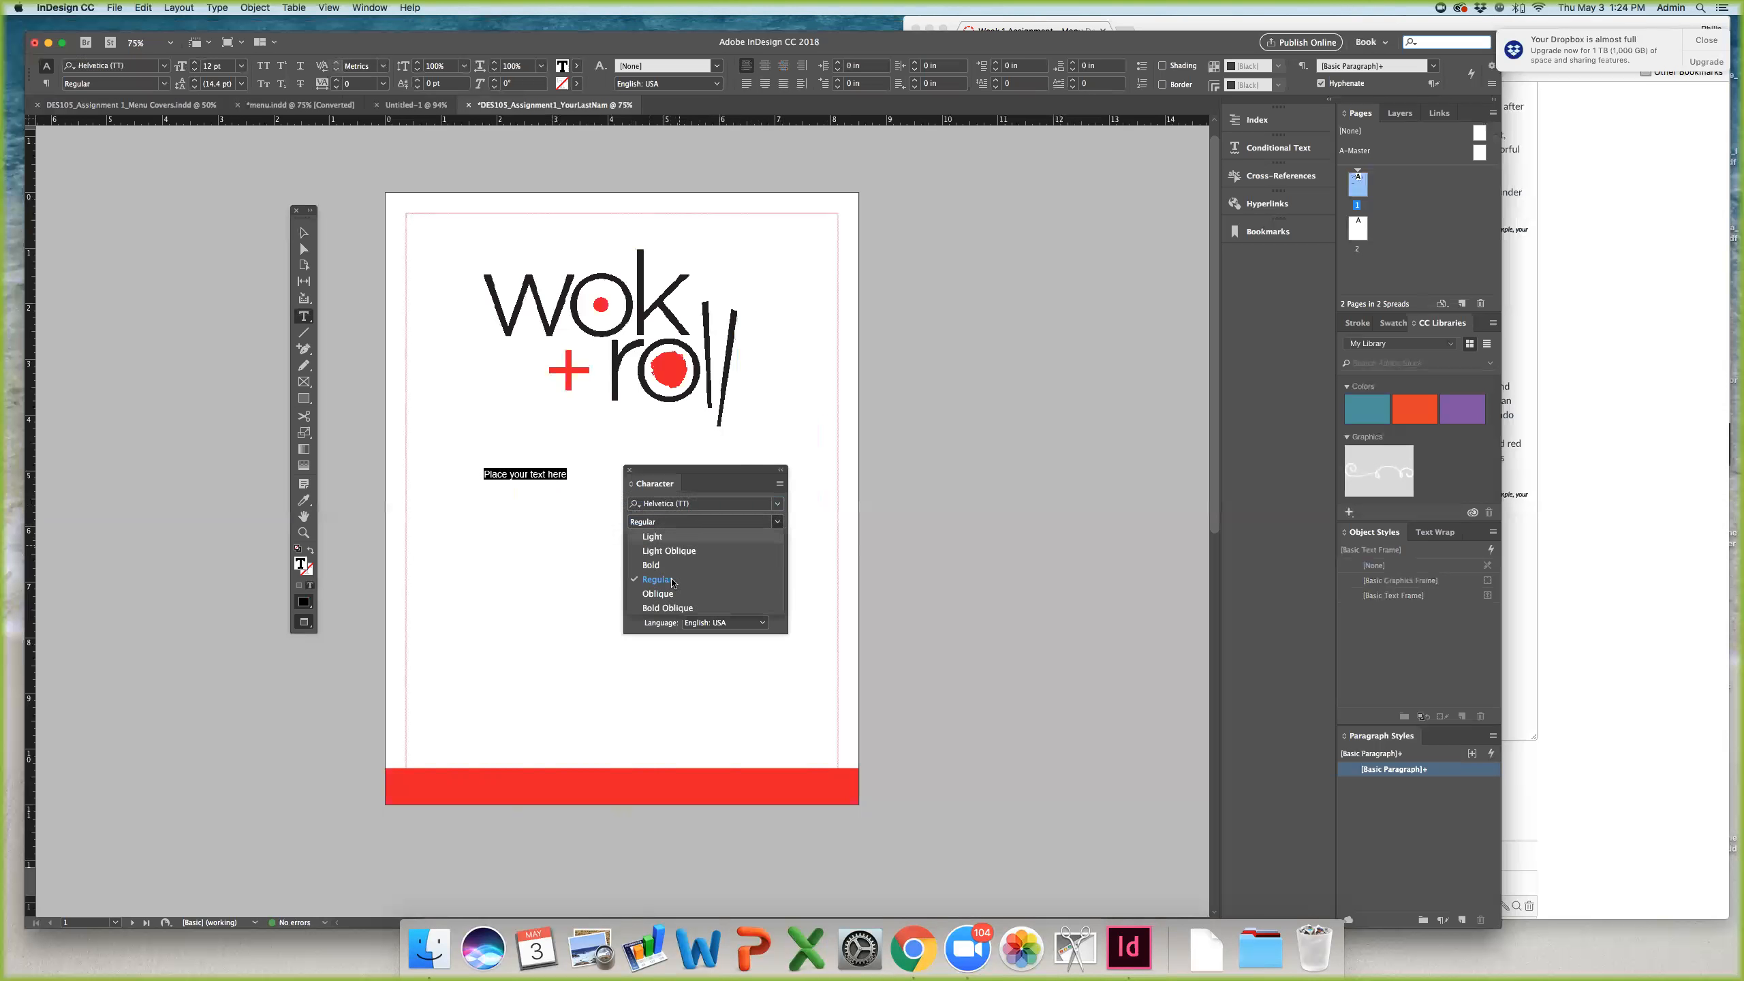
left_click(676, 546)
left_click(643, 545)
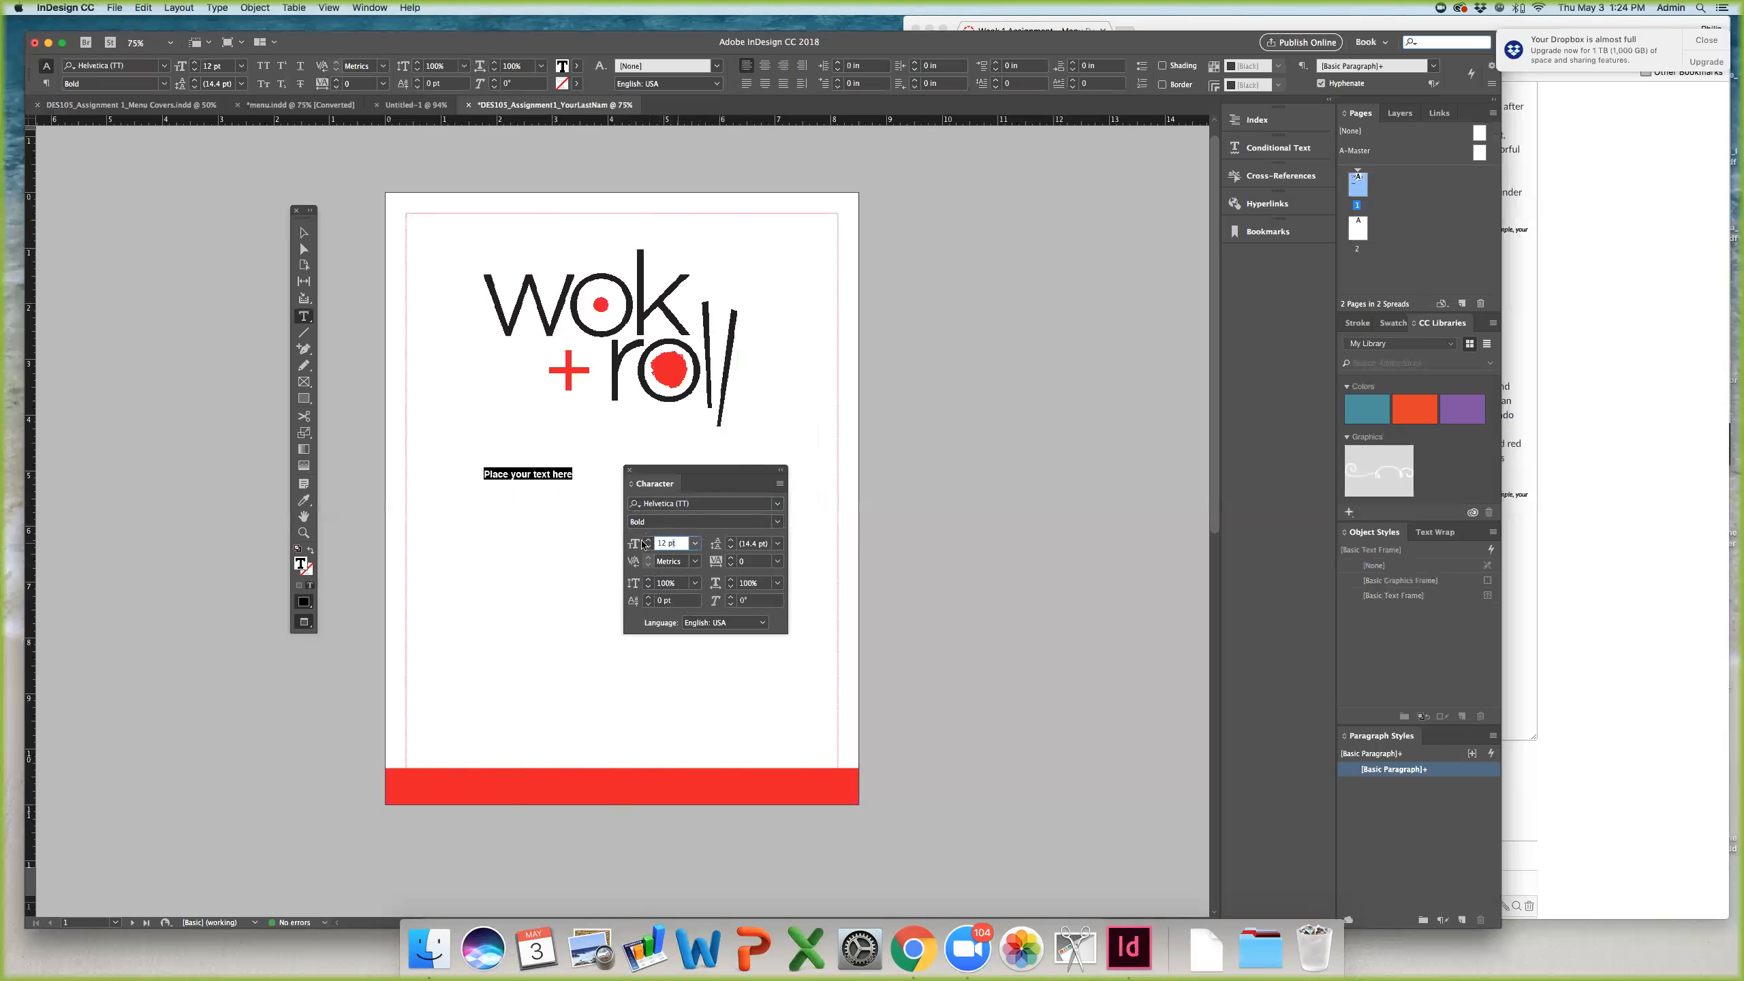
type("30")
key("Return")
key("shift+Down")
key("shift+Down")
key("shift+Up")
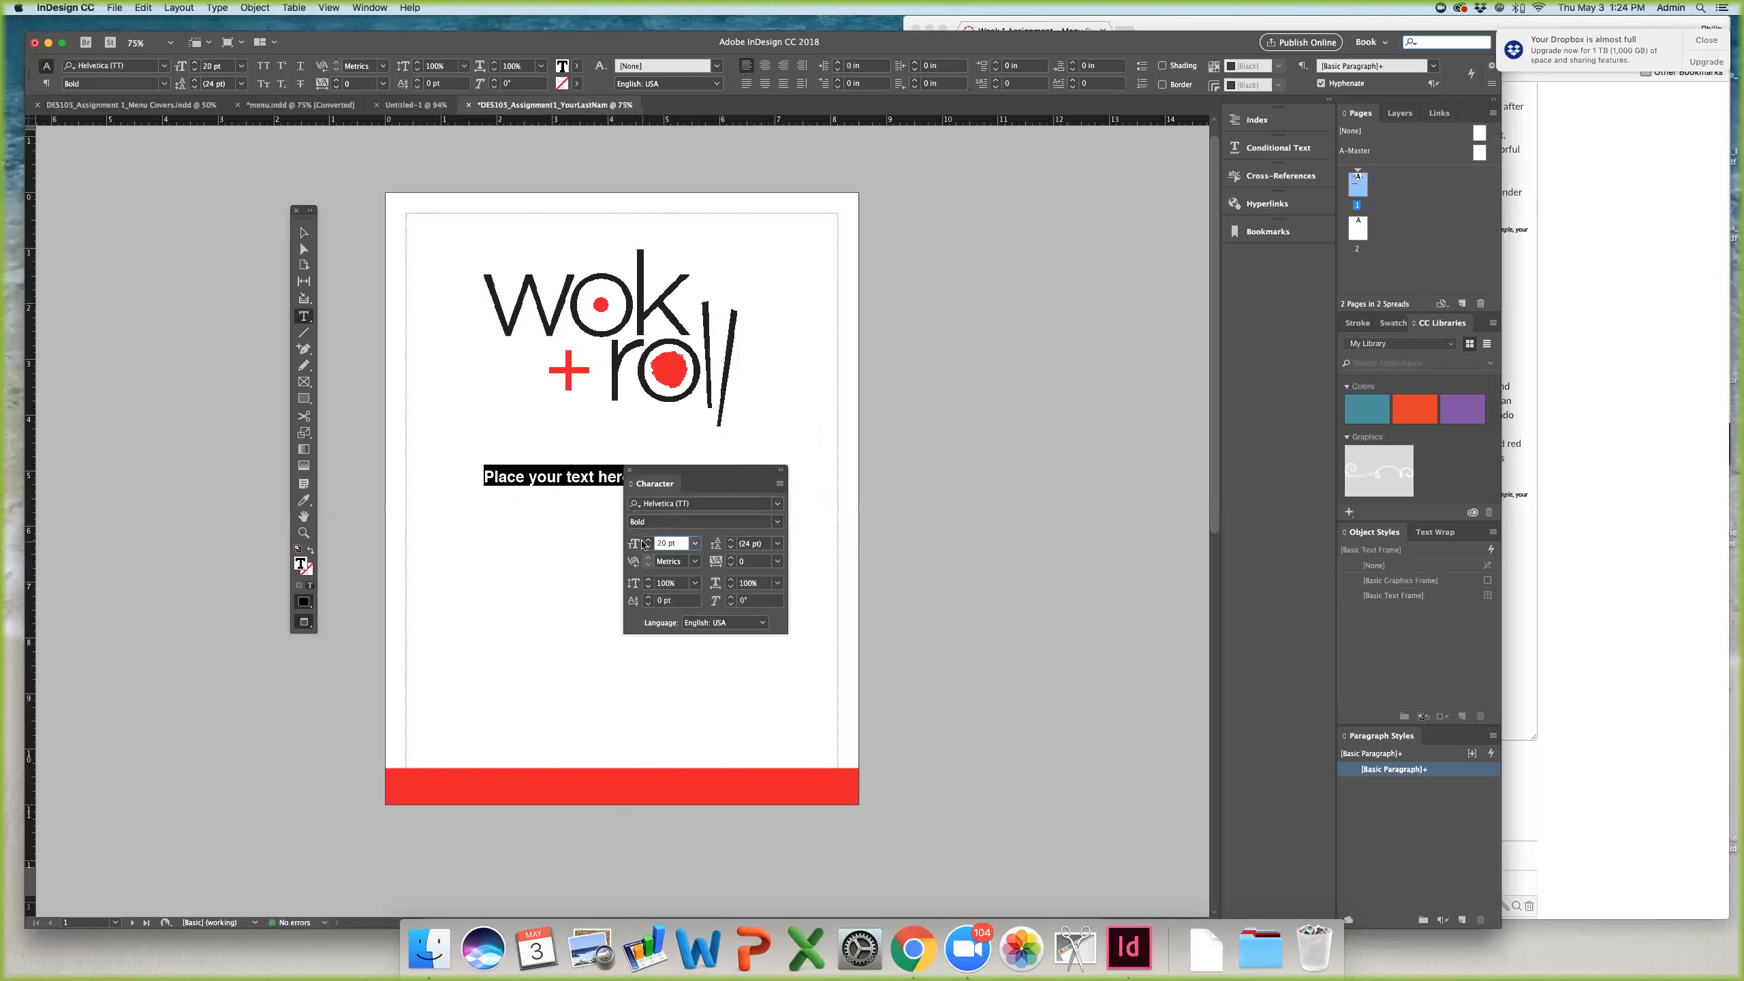
Step: Set the "Place your text here" line to Regular style at 16 pt
left_click(777, 521)
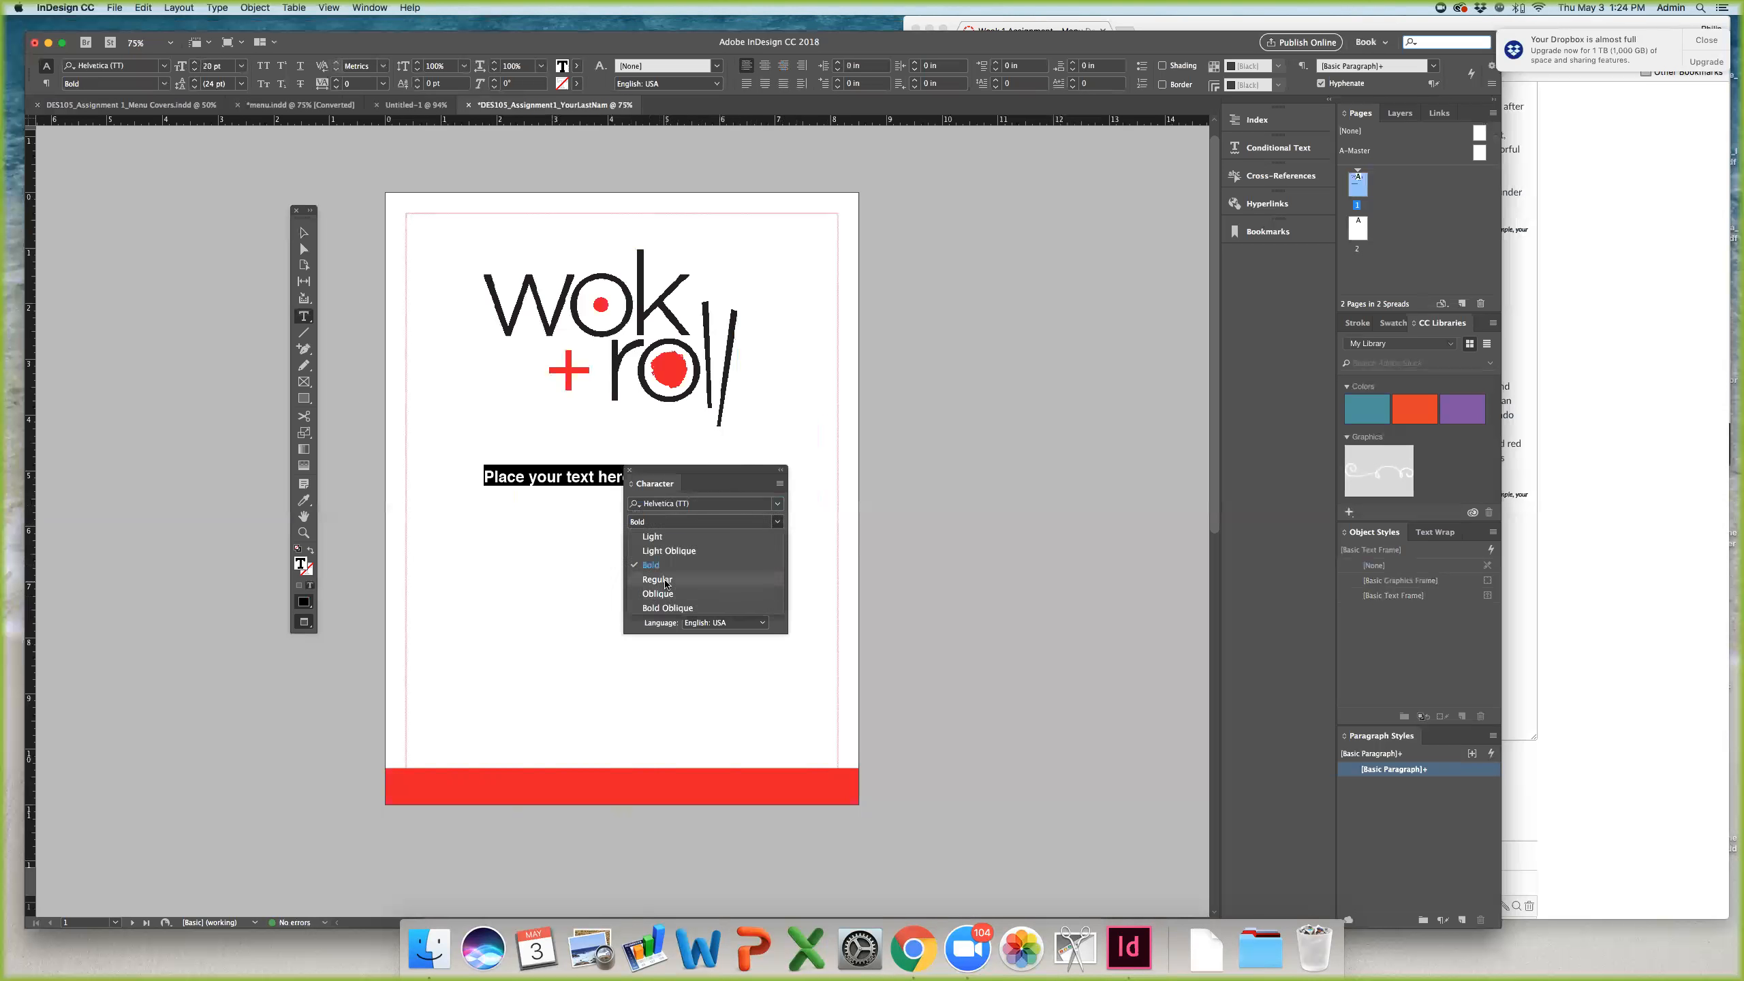
left_click(665, 583)
type("10")
key("Return")
left_click(648, 539)
left_click(647, 540)
left_click(648, 540)
left_click(648, 540)
left_click(647, 540)
left_click(647, 539)
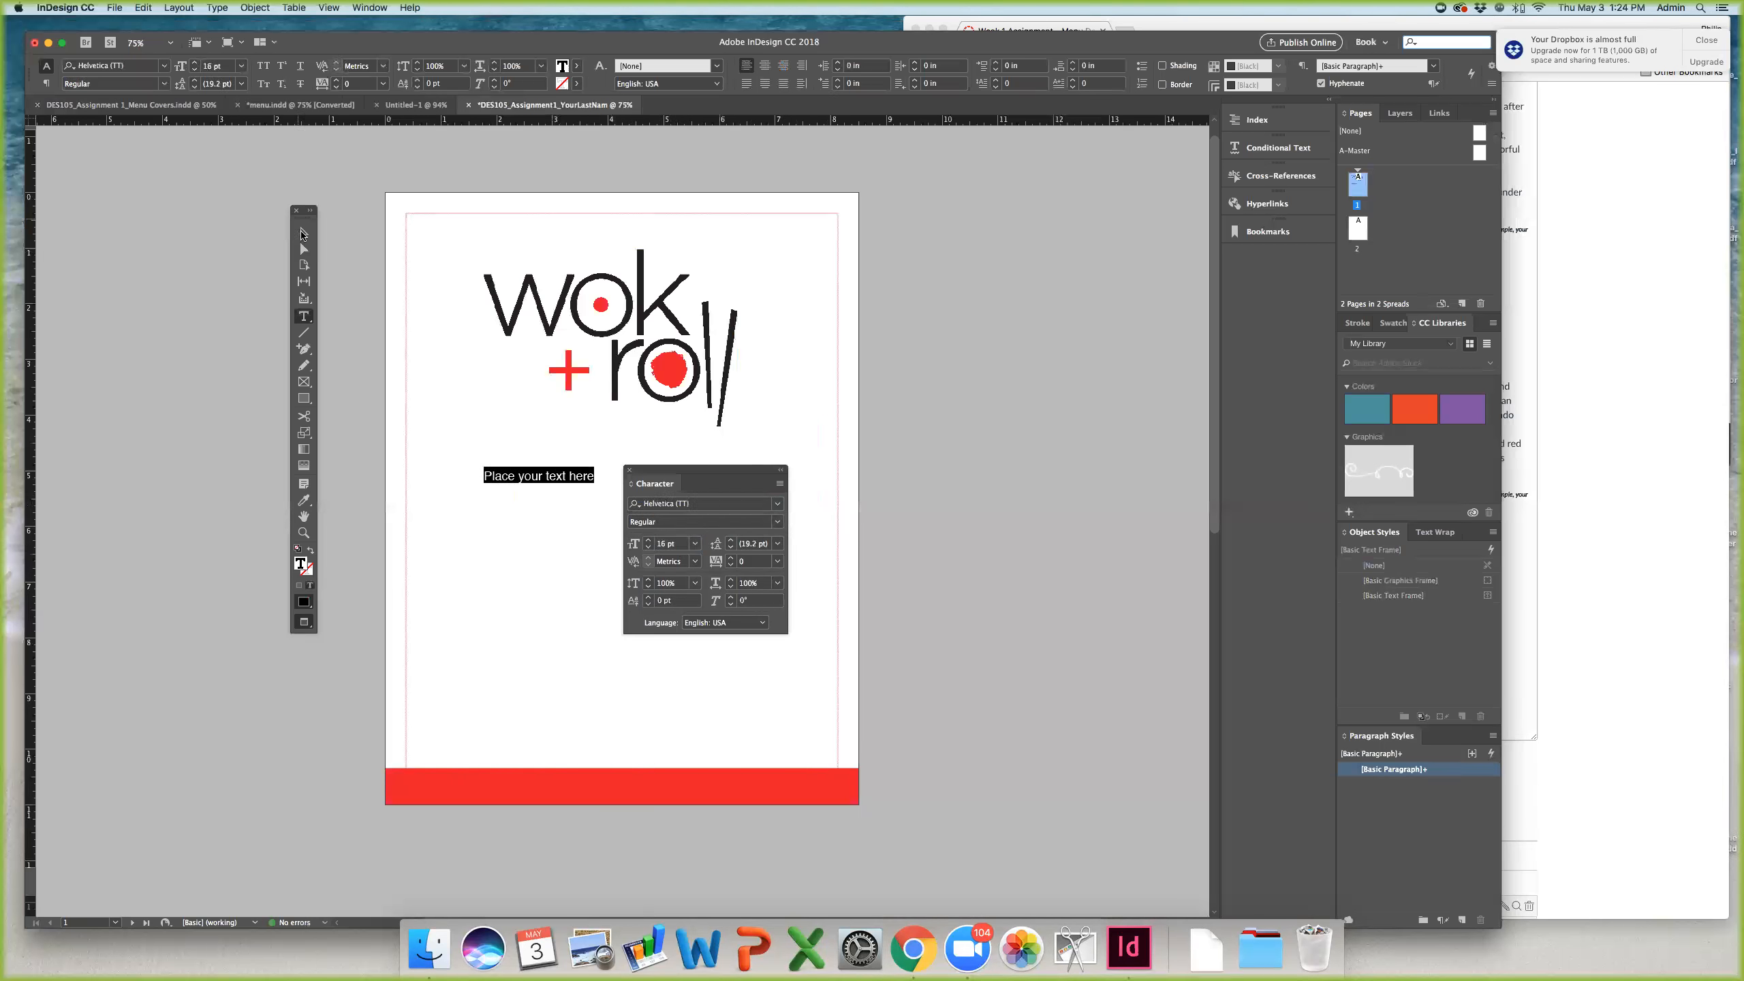
Step: Centre-align the whole "Place your text here" line within its frame
left_click(301, 235)
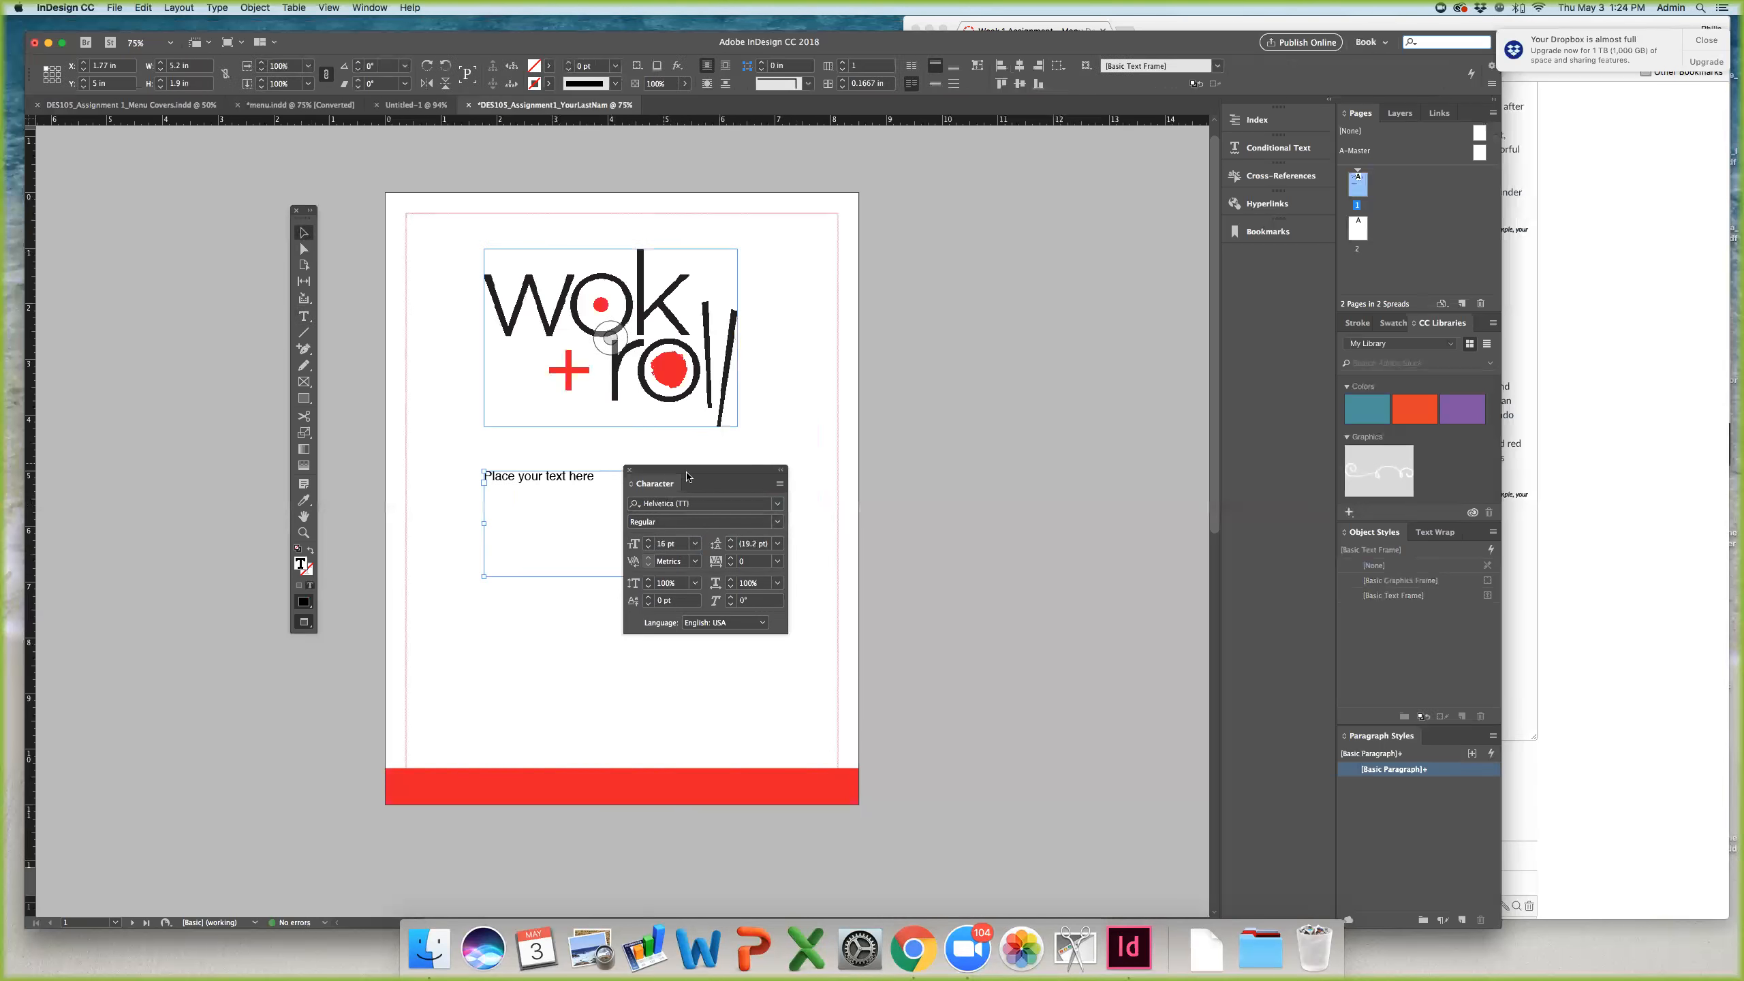
double_click(571, 476)
key("super+a")
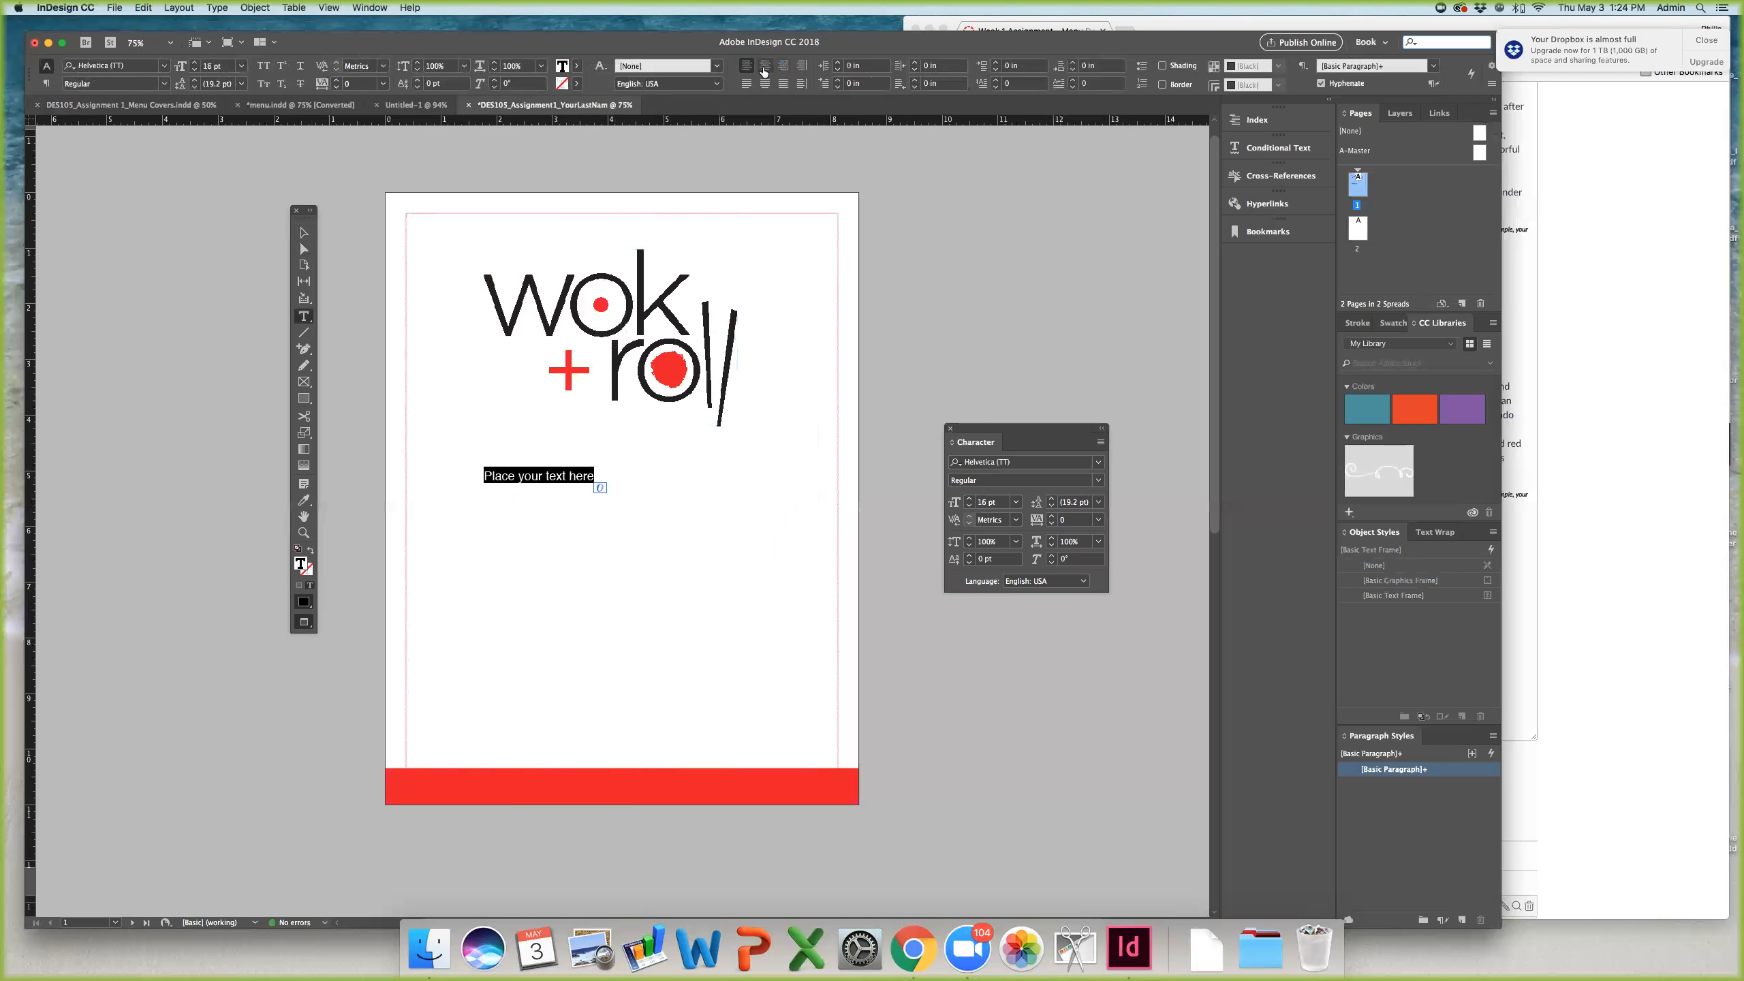
left_click(765, 66)
left_click(303, 233)
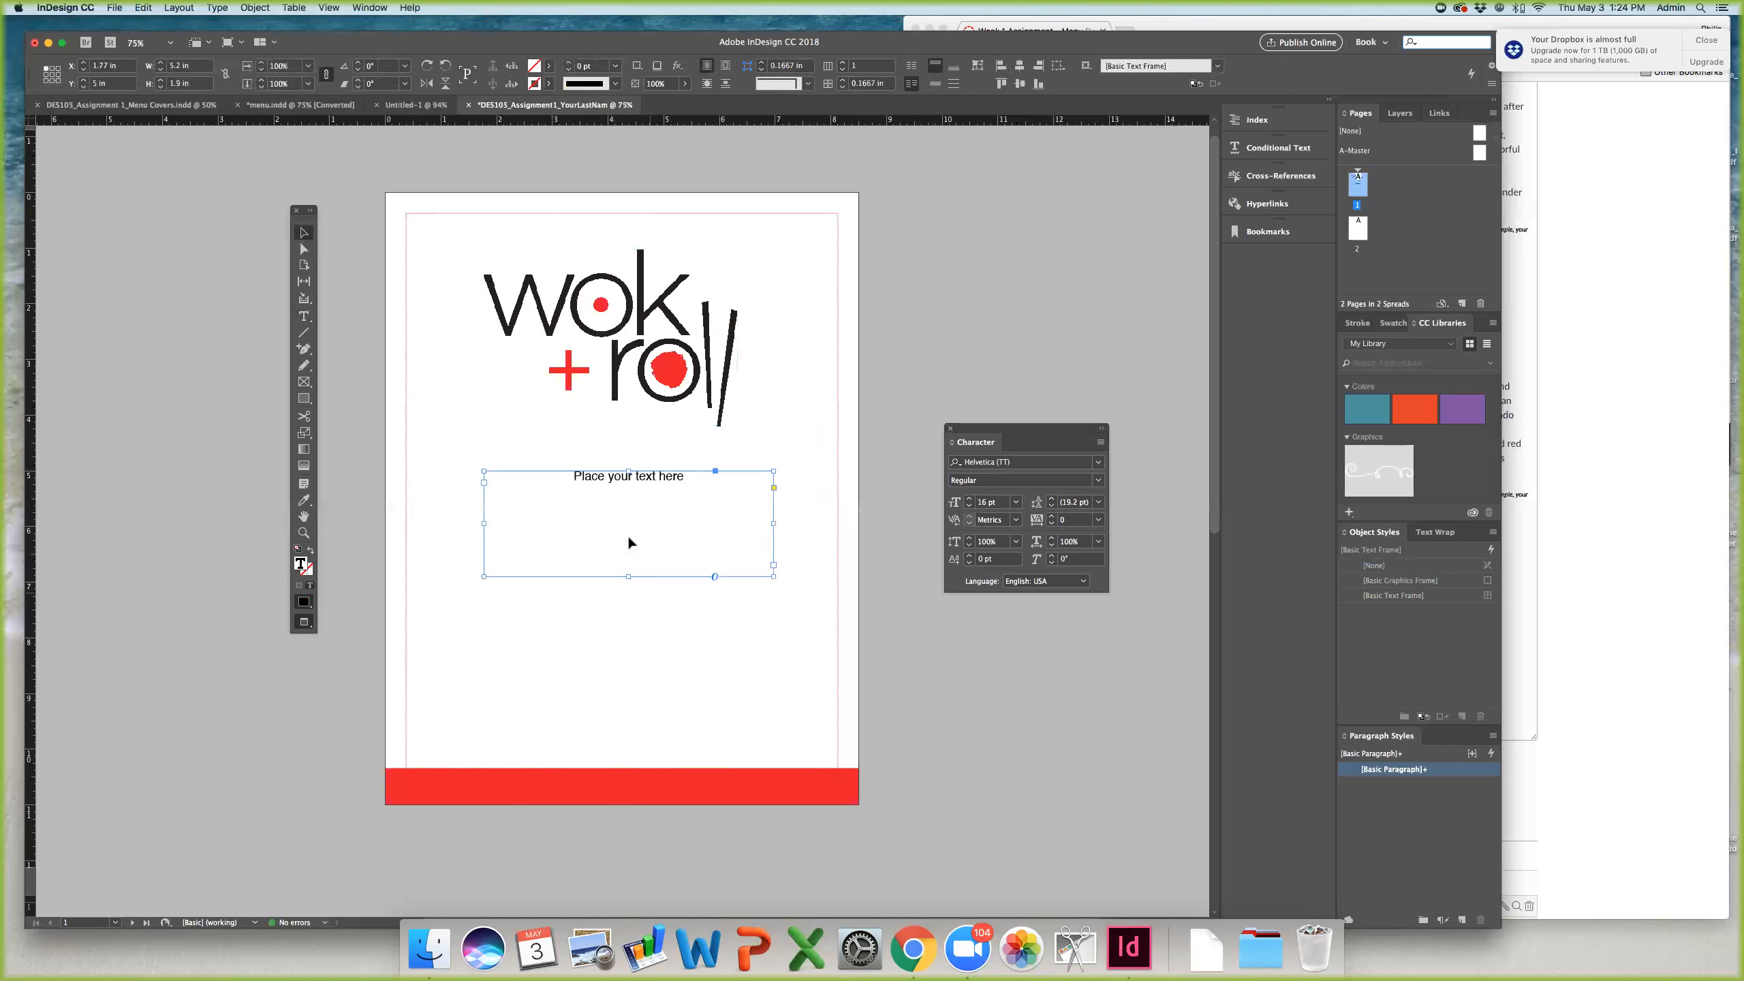
Step: Move the text frame down to just above the red band and preview the cover without guides
left_click_drag(605, 503, 628, 682)
key("w")
left_click(790, 626)
key("w")
key("w")
Step: Switch to the menu.indd document and look through its pages to the black cover with the boxed logo
left_click(258, 106)
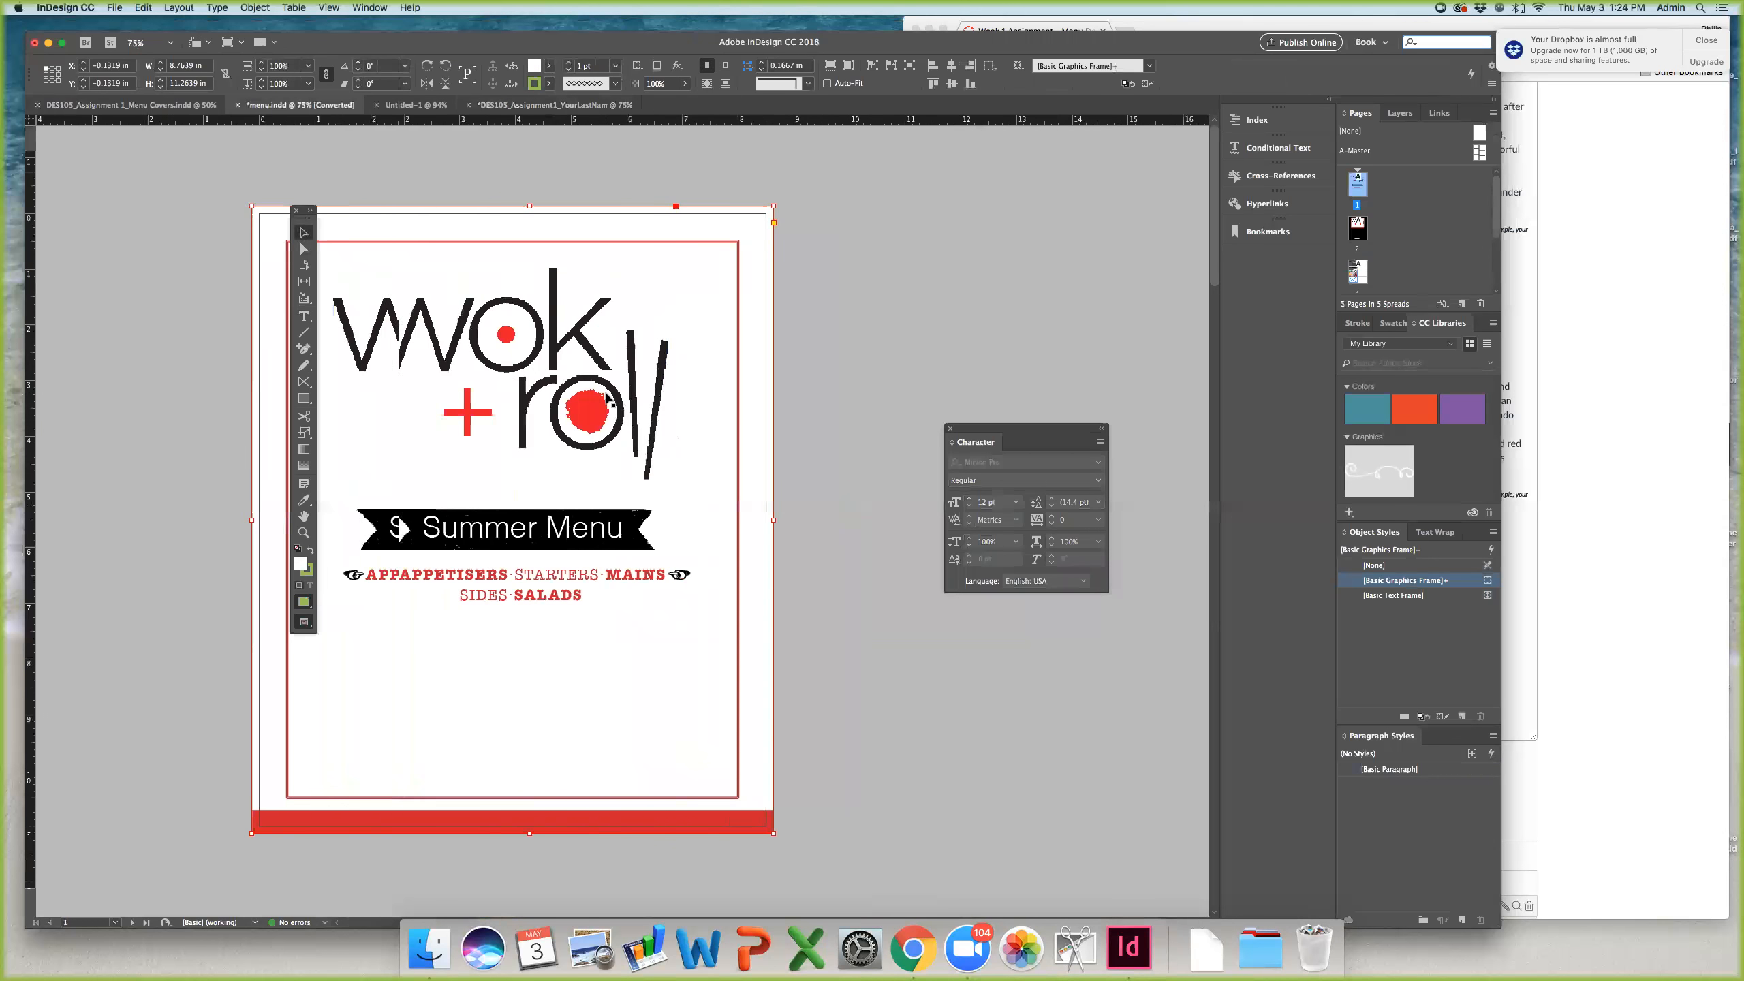
scroll(605, 394, "left", 1)
scroll(606, 393, "down", 15)
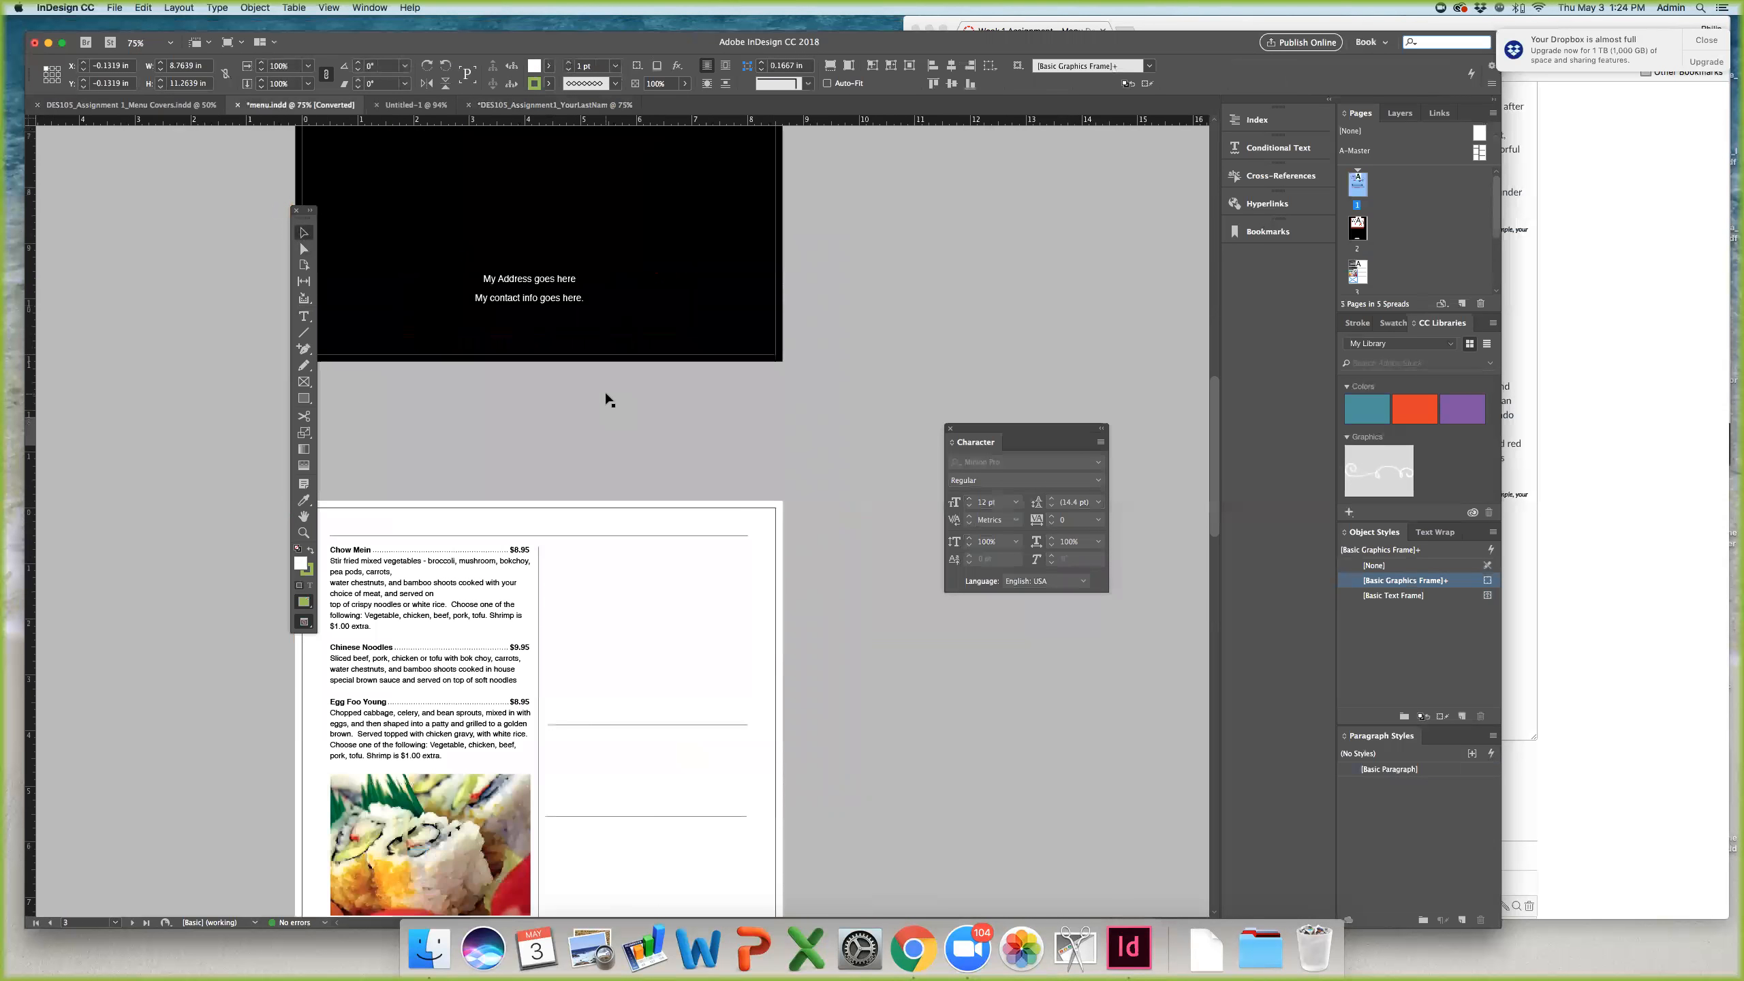
scroll(606, 399, "left", 1)
scroll(605, 398, "up", 10)
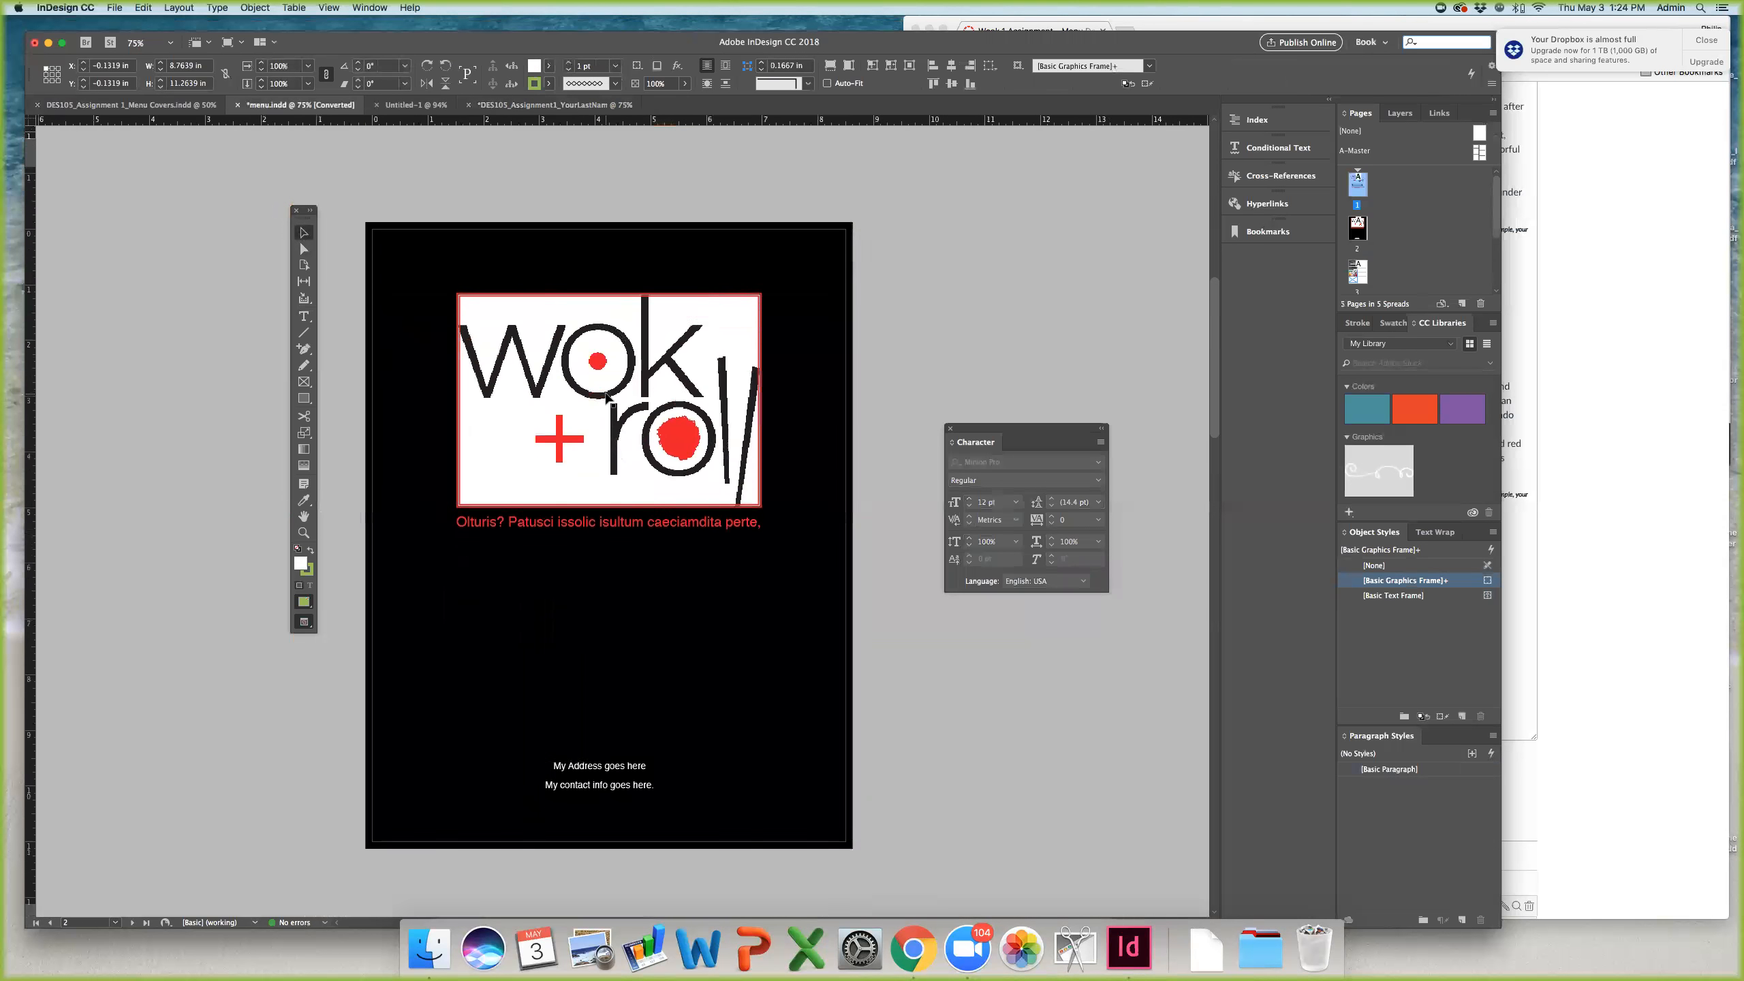
scroll(607, 398, "down", 1)
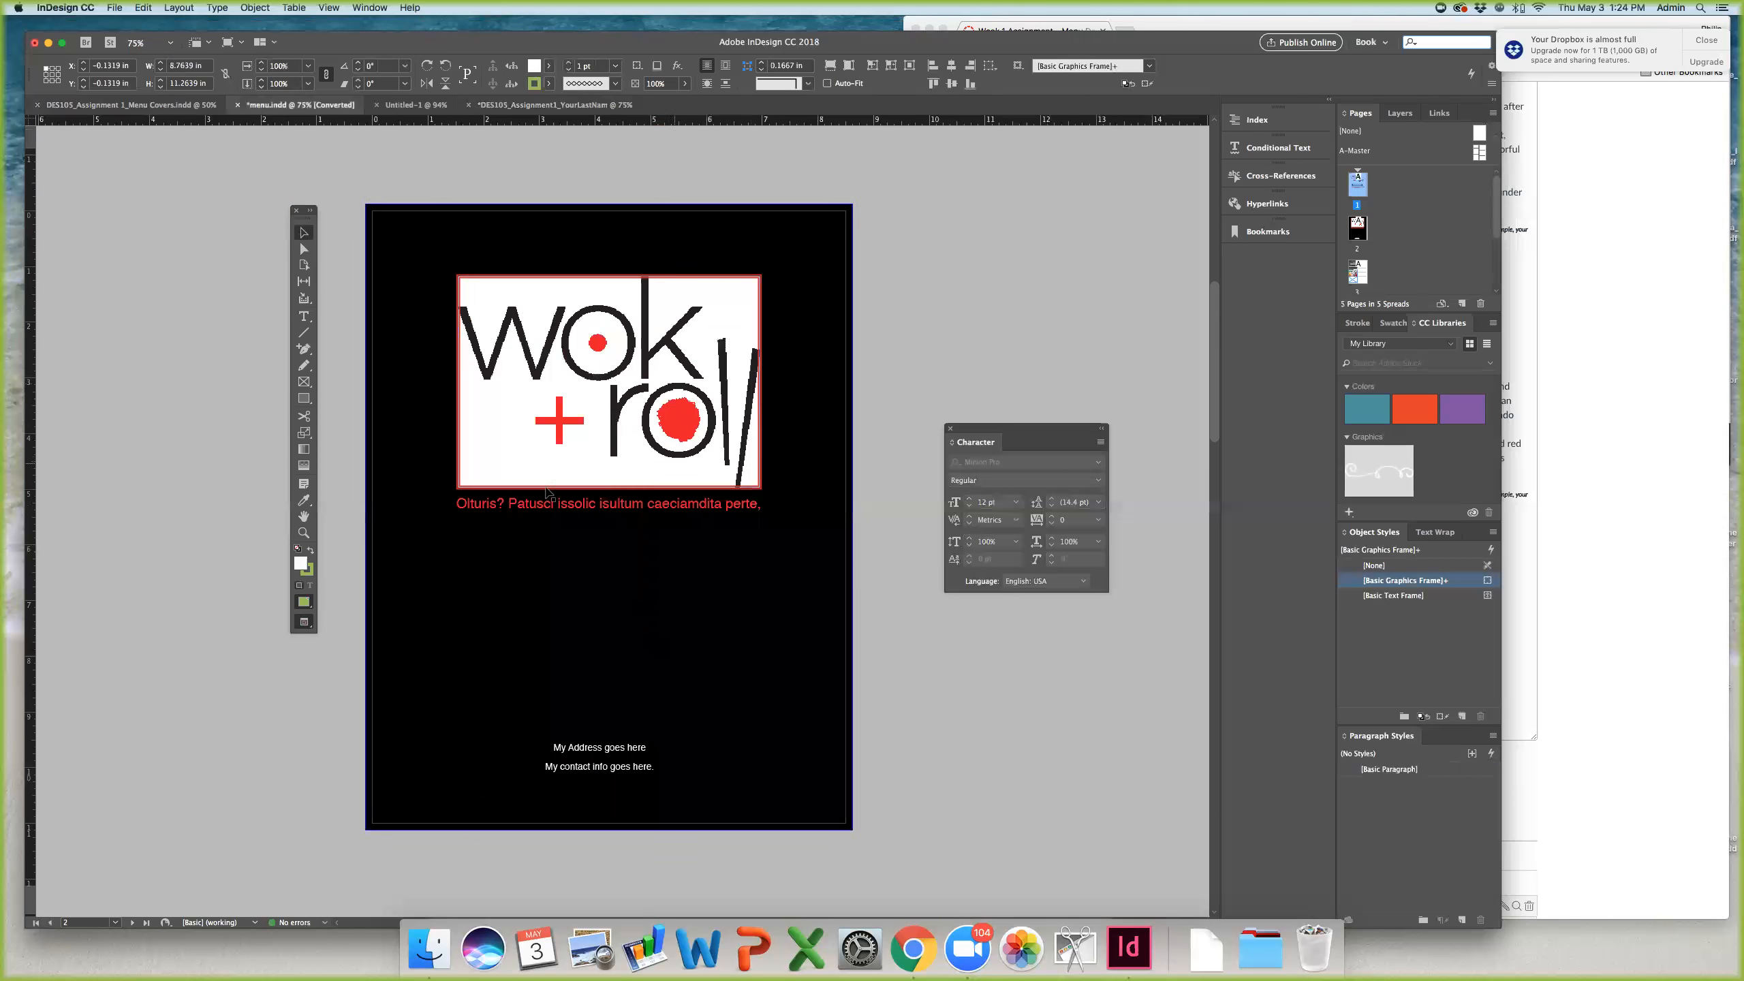
Step: Replace the red placeholder sentence under the boxed logo with "Tag line"
left_click(476, 512)
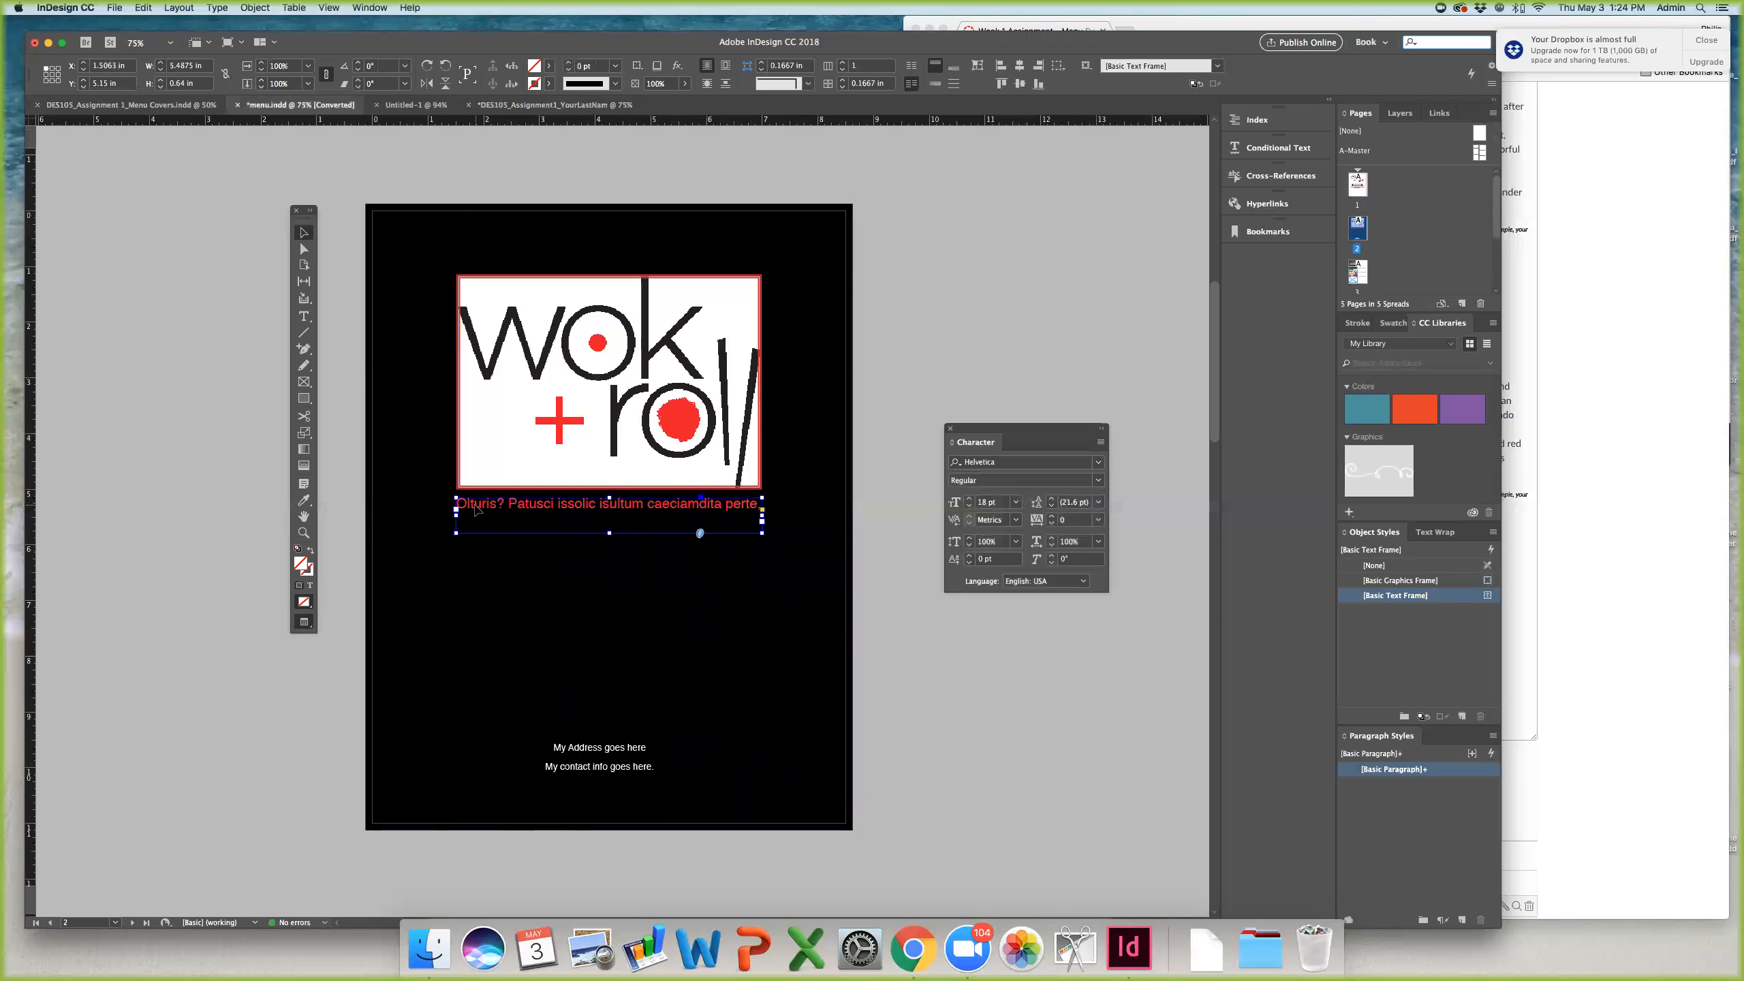
double_click(467, 504)
key("super+a")
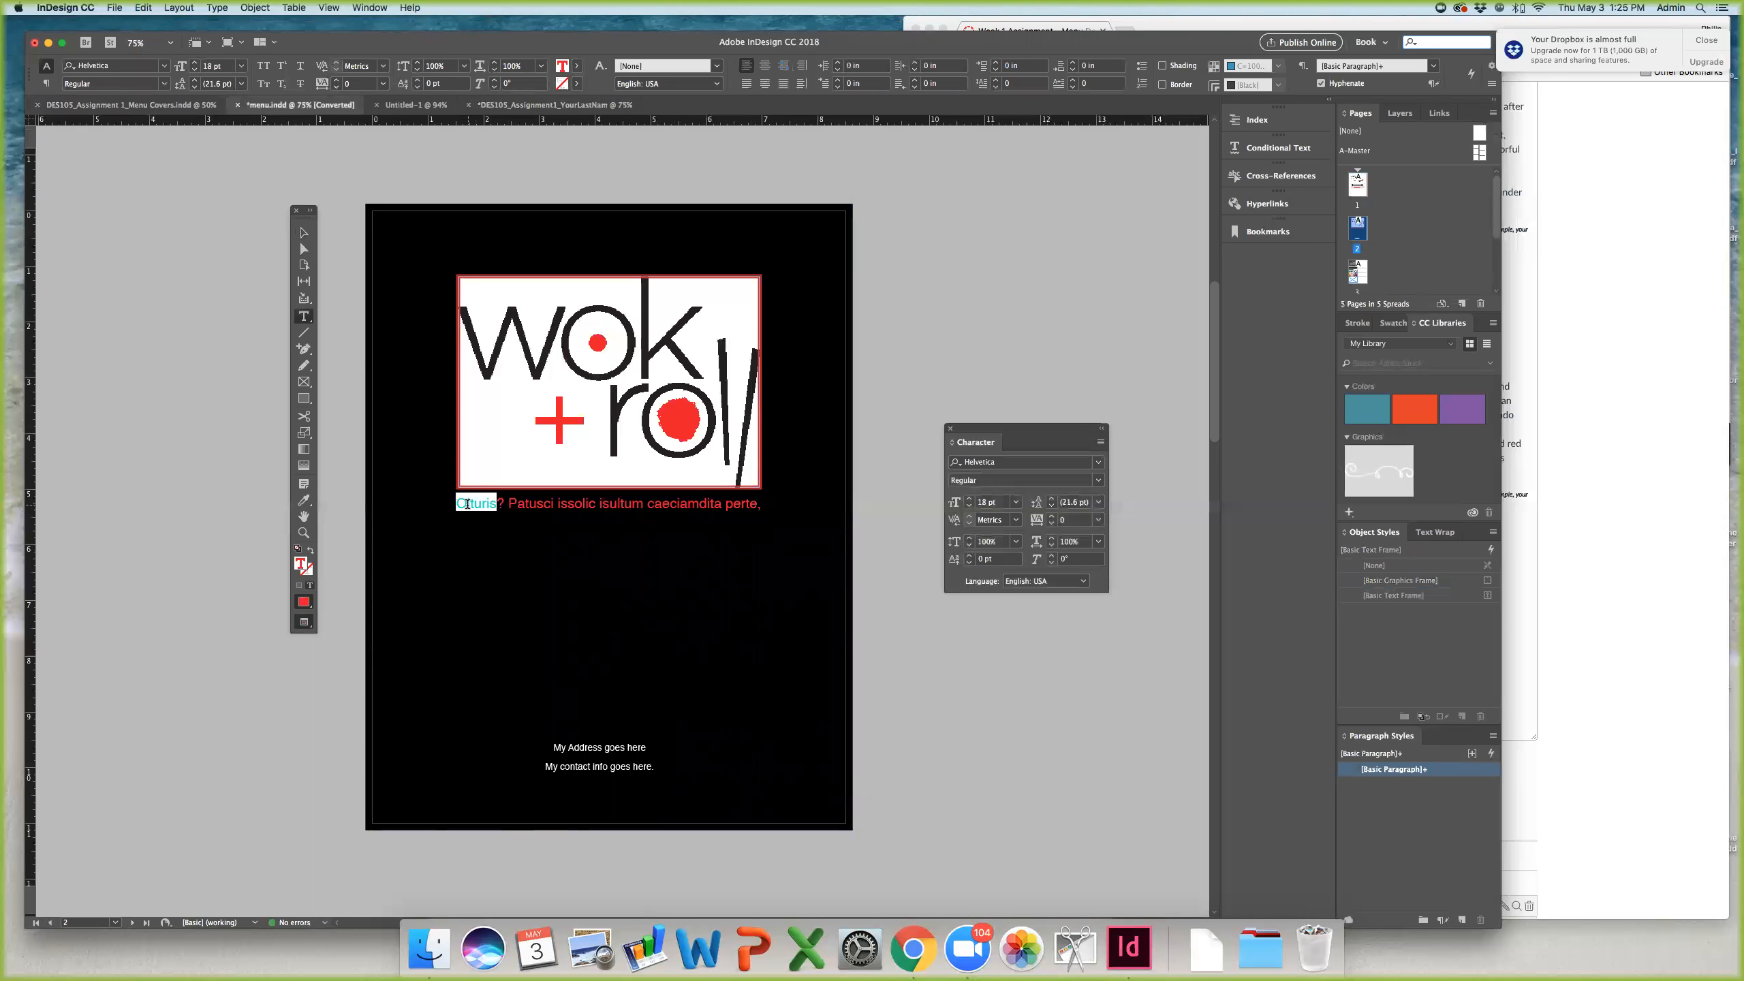
type("TagTag line")
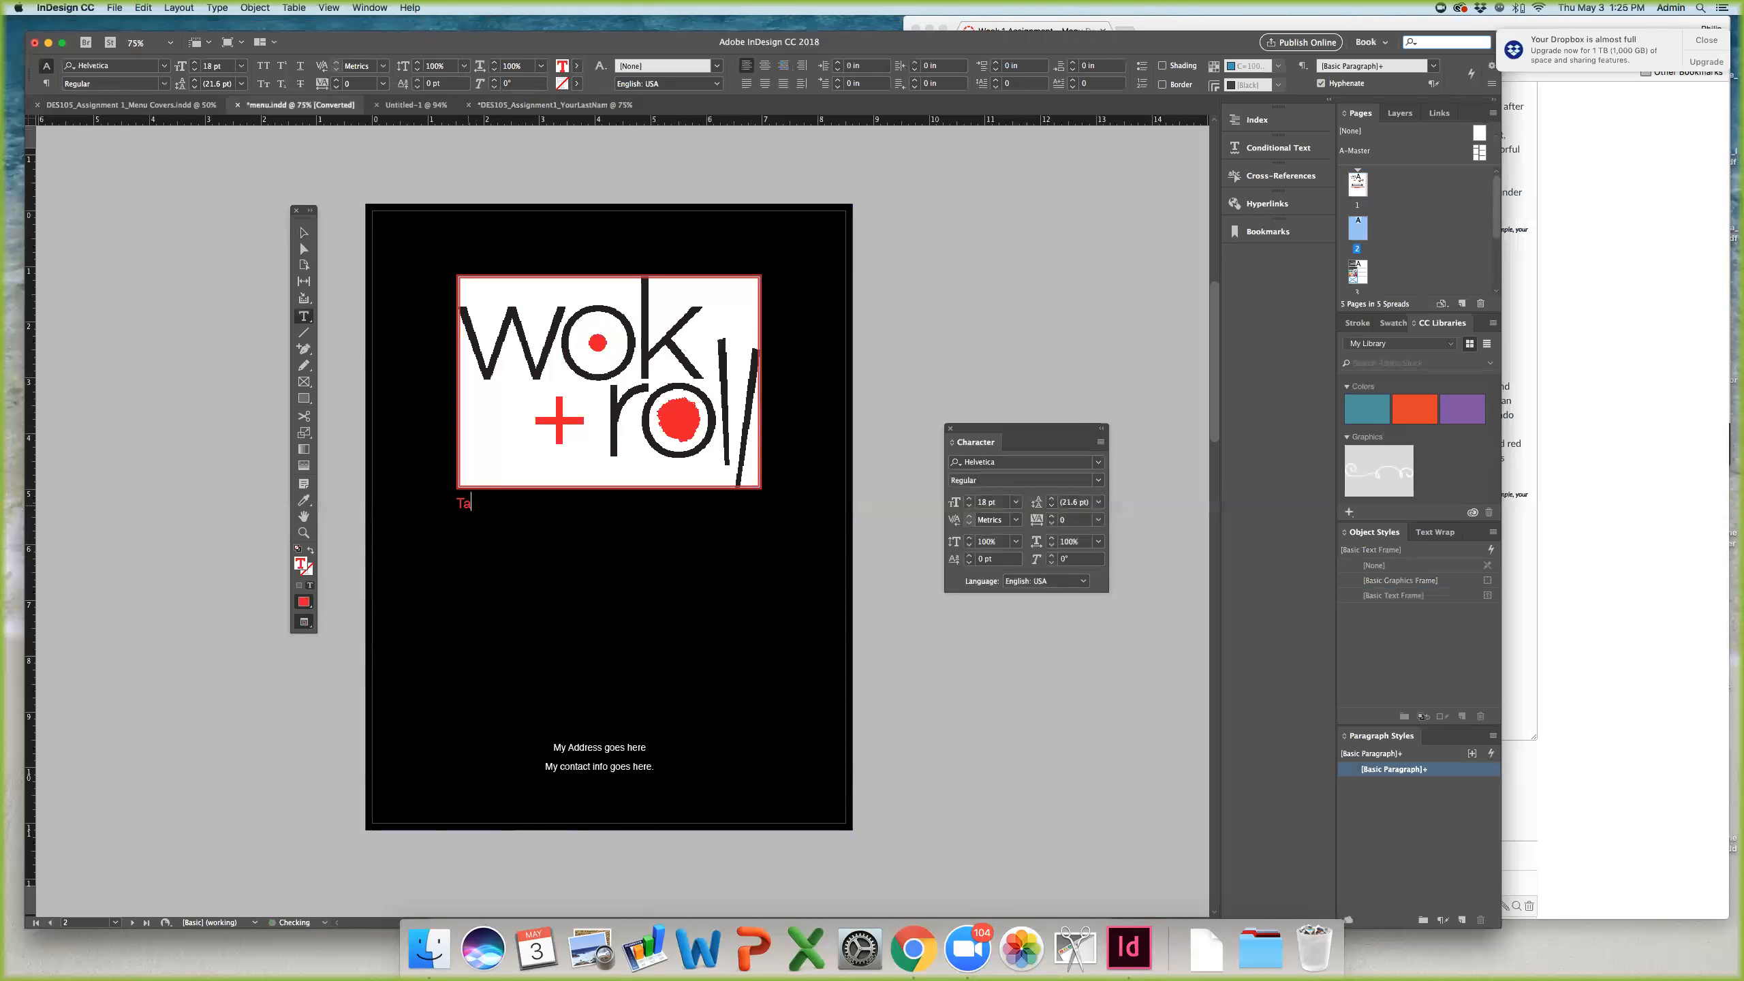
Step: Check the Wok+Roll description on the assignment page in Chrome and replace the InDesign tag line with "Chinese and Sushi Restaurant"
left_click(1572, 600)
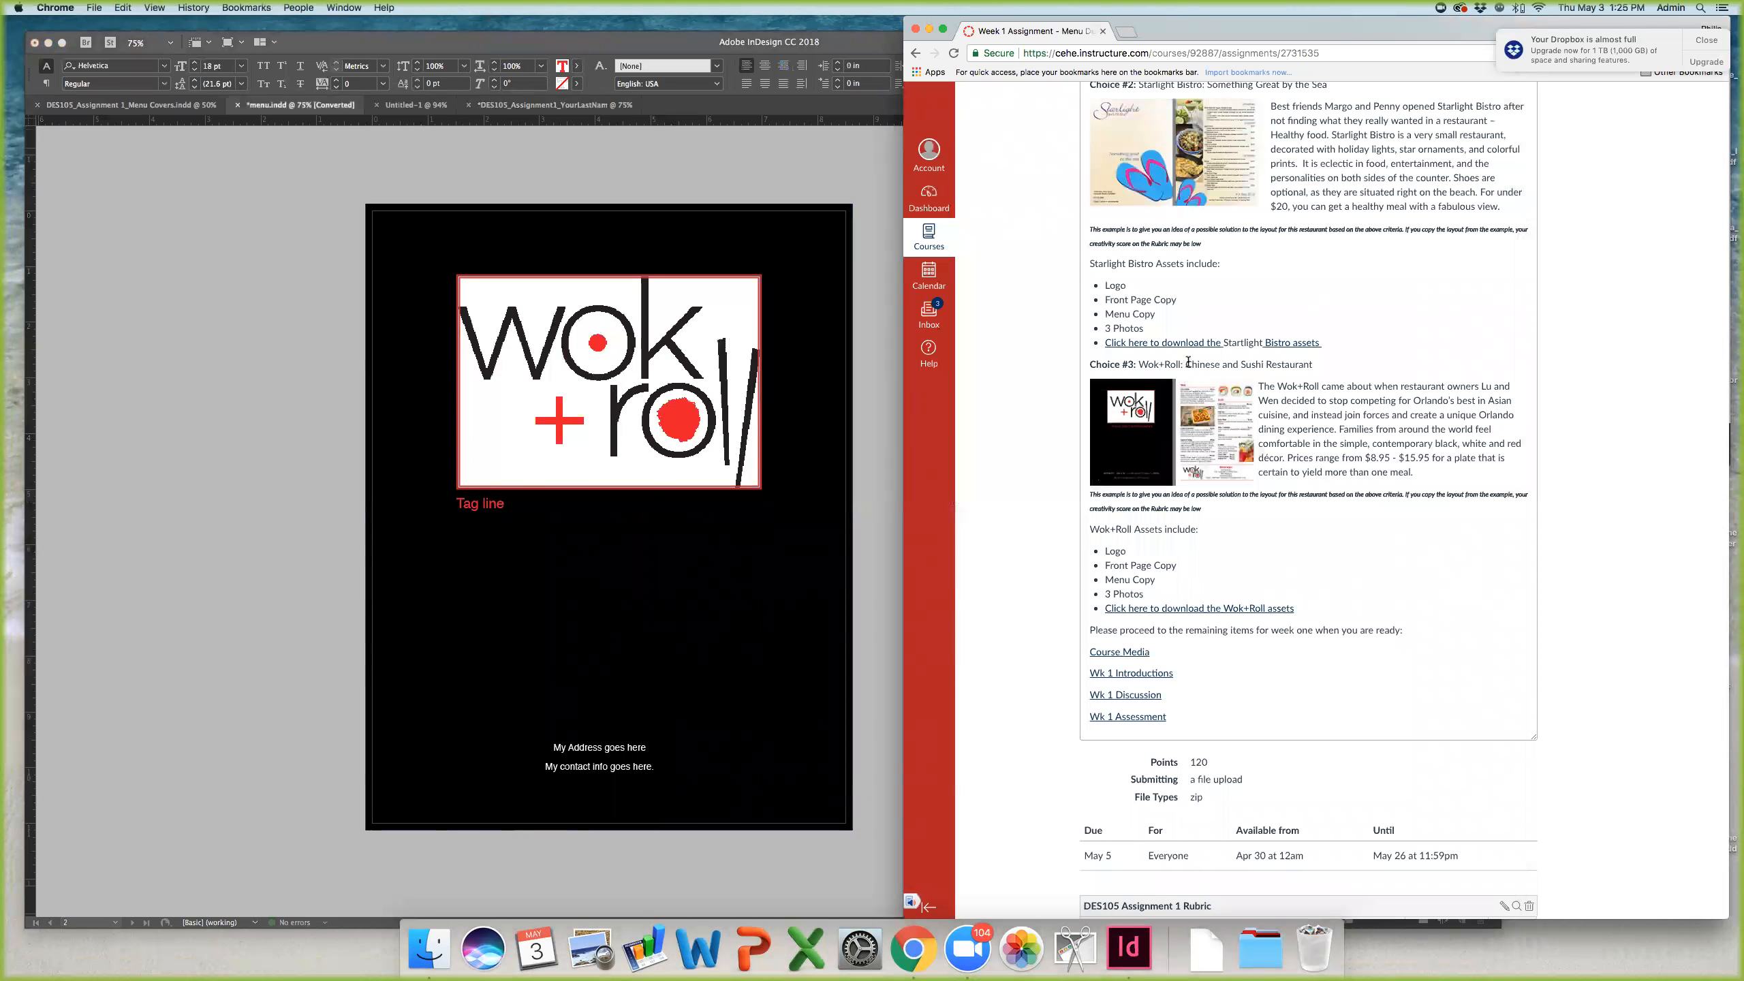
left_click(475, 509)
triple_click(481, 504)
type("Chinese and Sushi Restaurant")
Step: Centre-align the "Chinese and Sushi Restaurant" tag line beneath the boxed logo and leave text editing
left_click_drag(456, 503, 653, 503)
left_click(764, 65)
key("Escape")
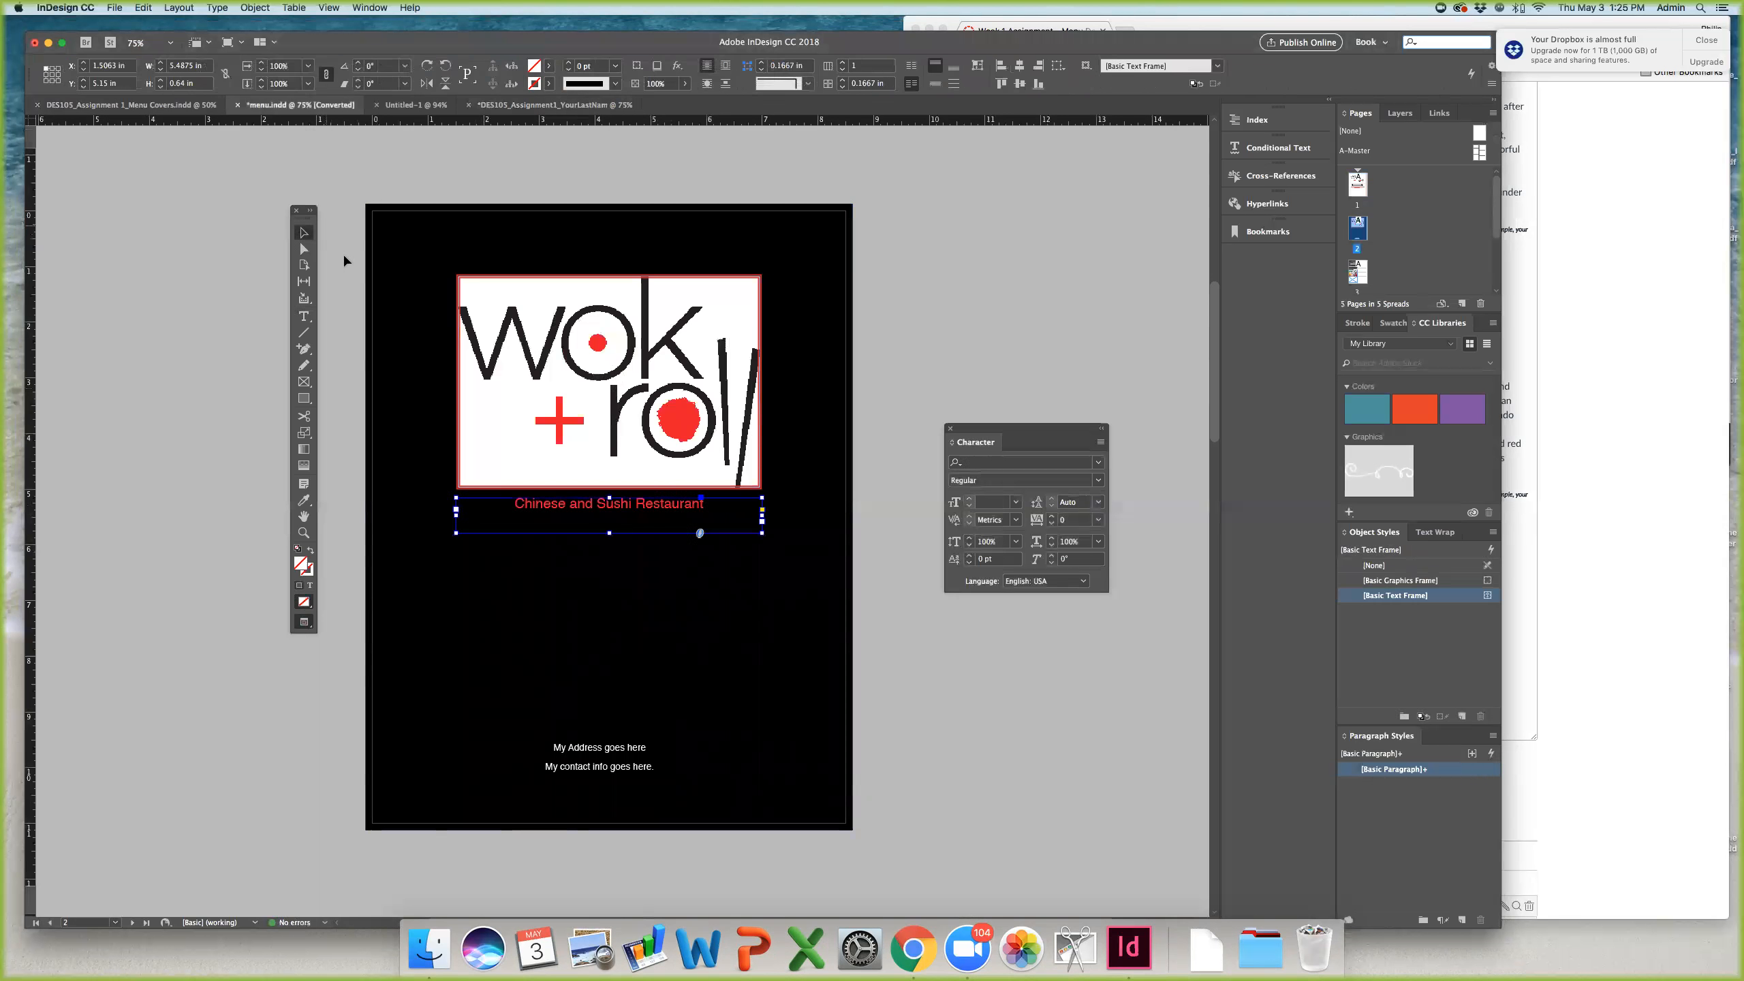
left_click(346, 268)
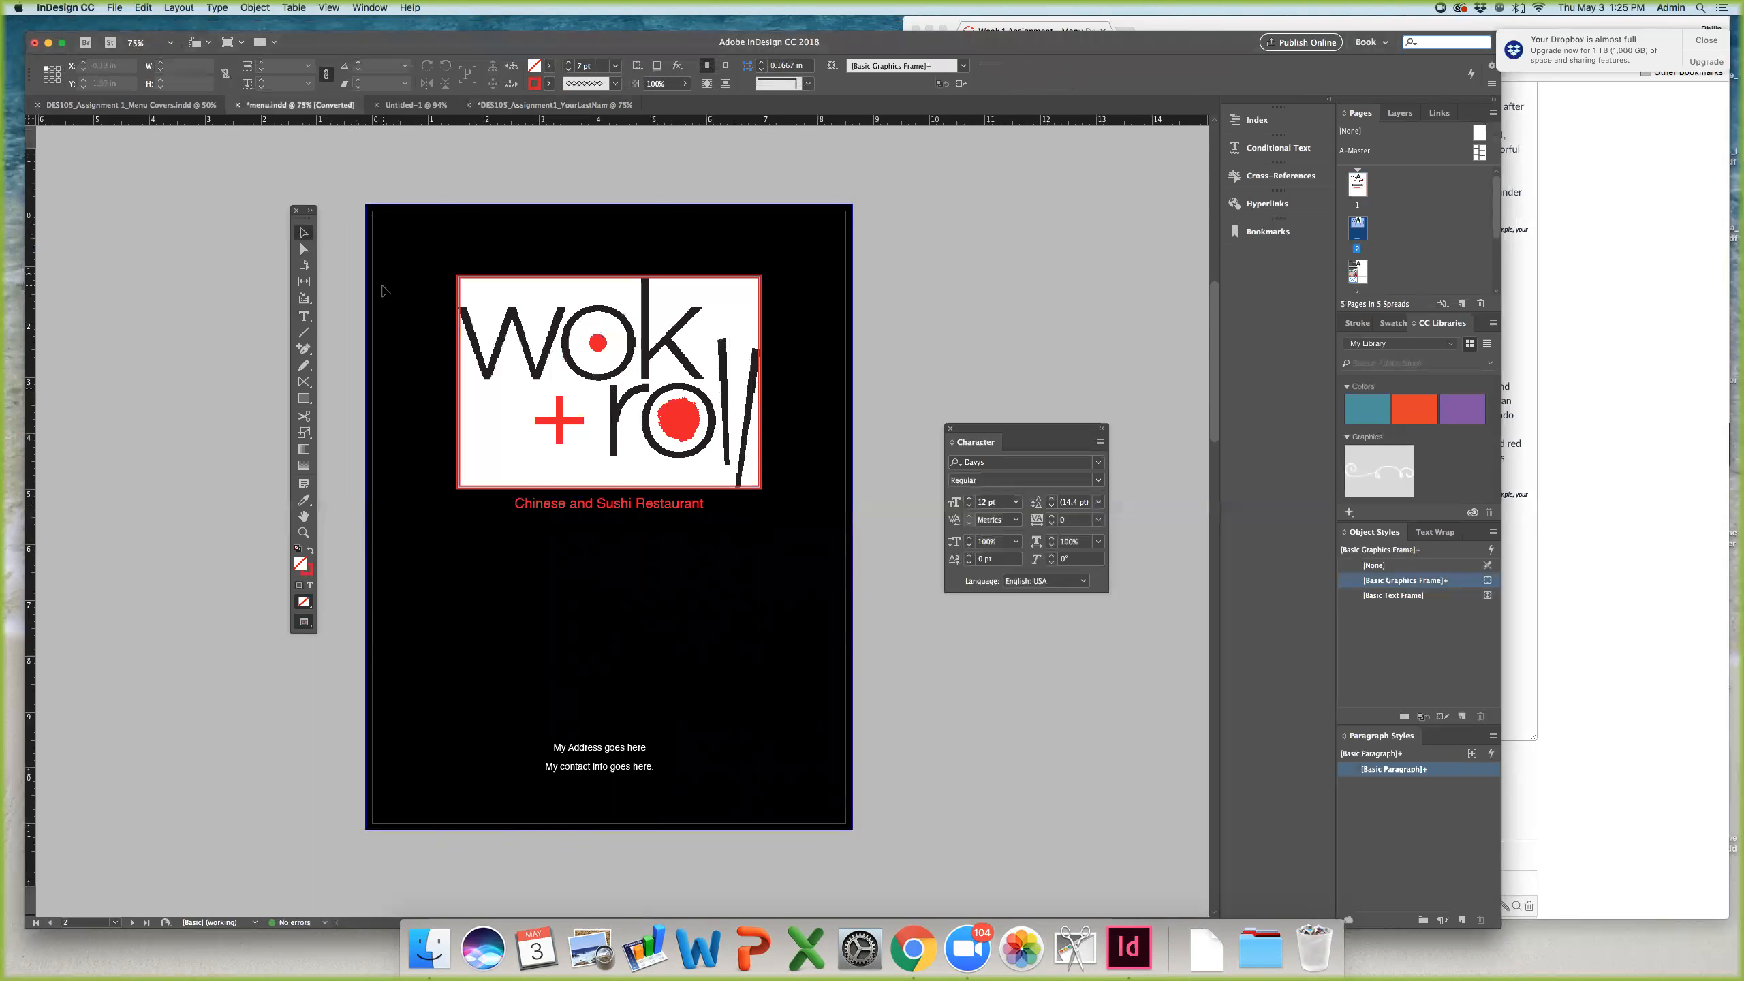